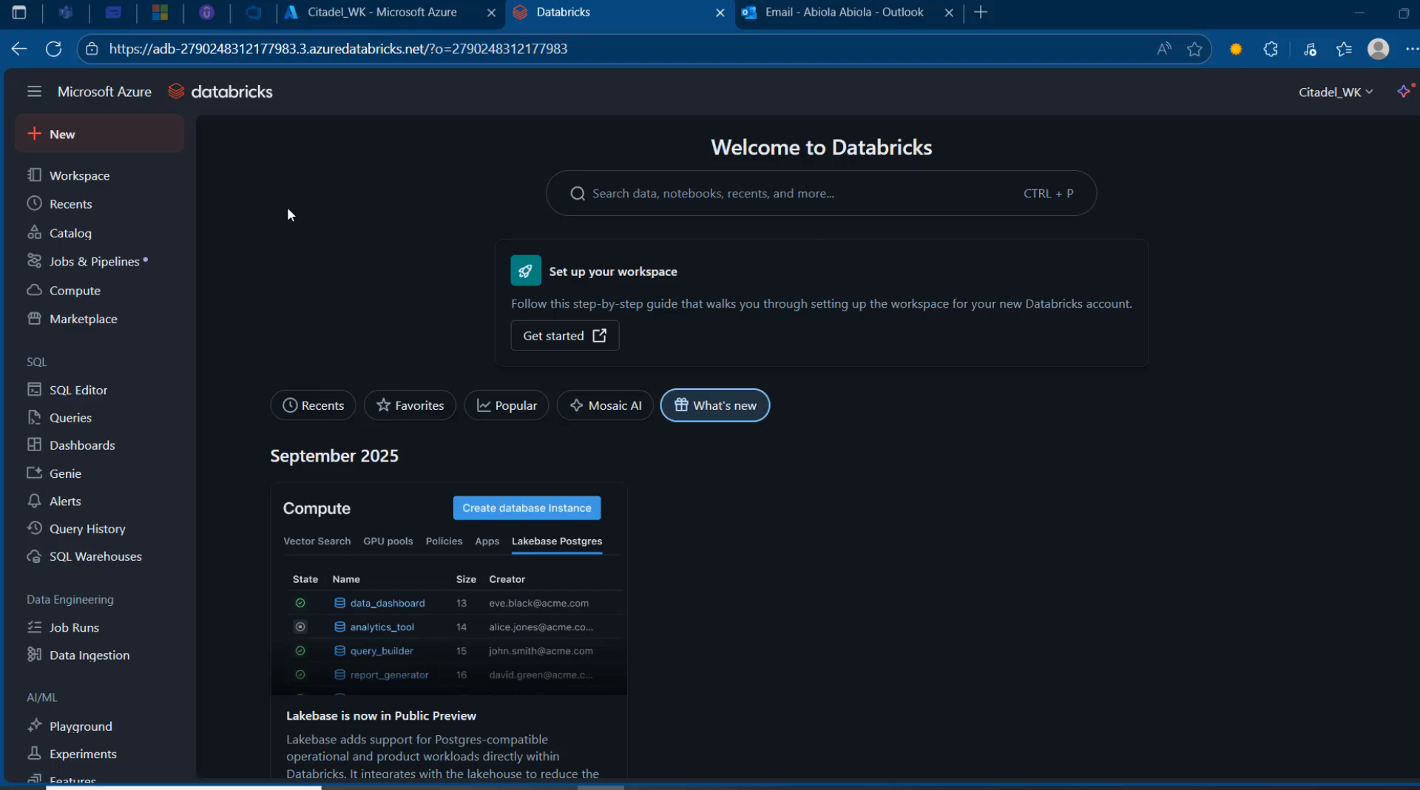
- Load the Databricks account console at accounts.azuredatabricks.net in a new browser tab
{"action": "left_click", "coordinate": [991, 13]}
{"action": "type", "text": "acc"}
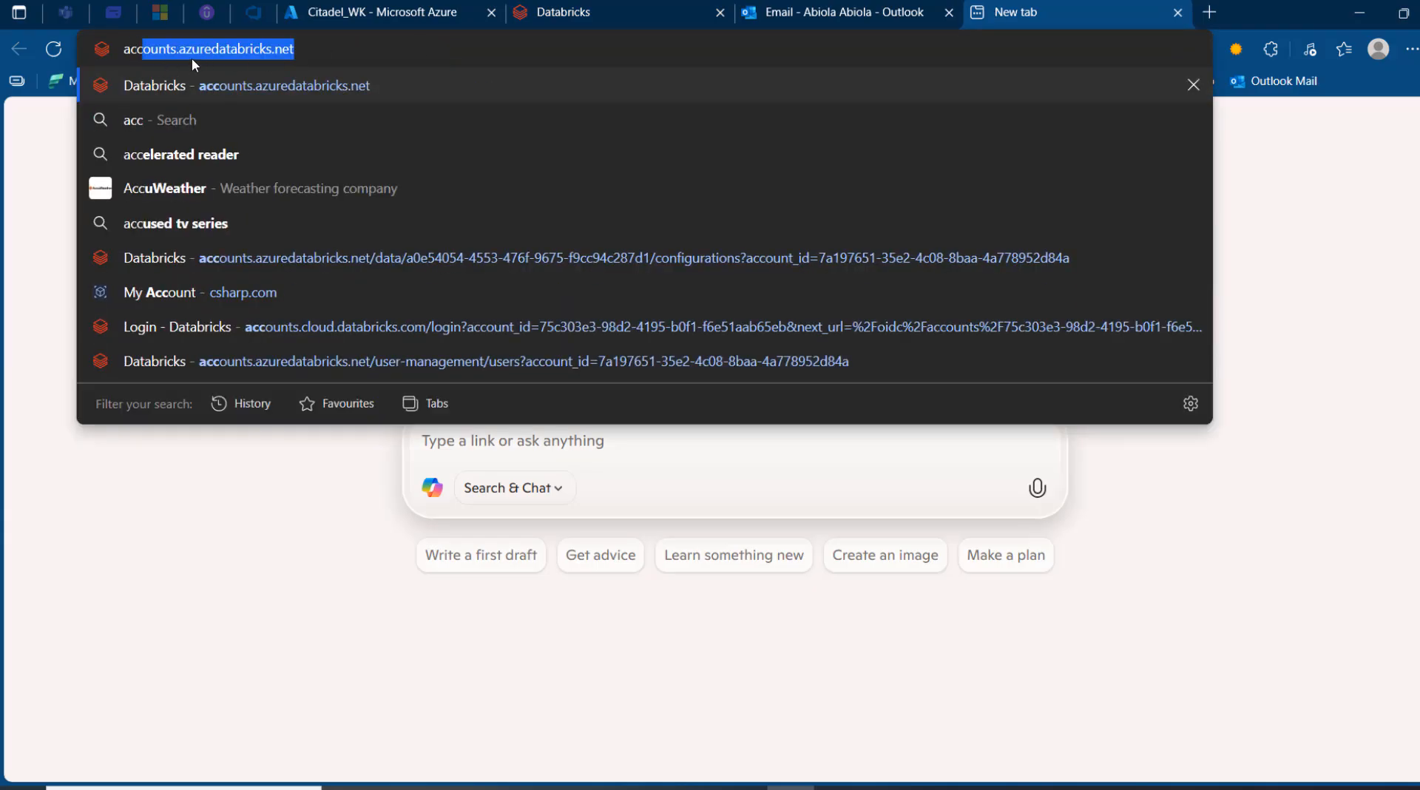
{"action": "key", "text": "Return"}
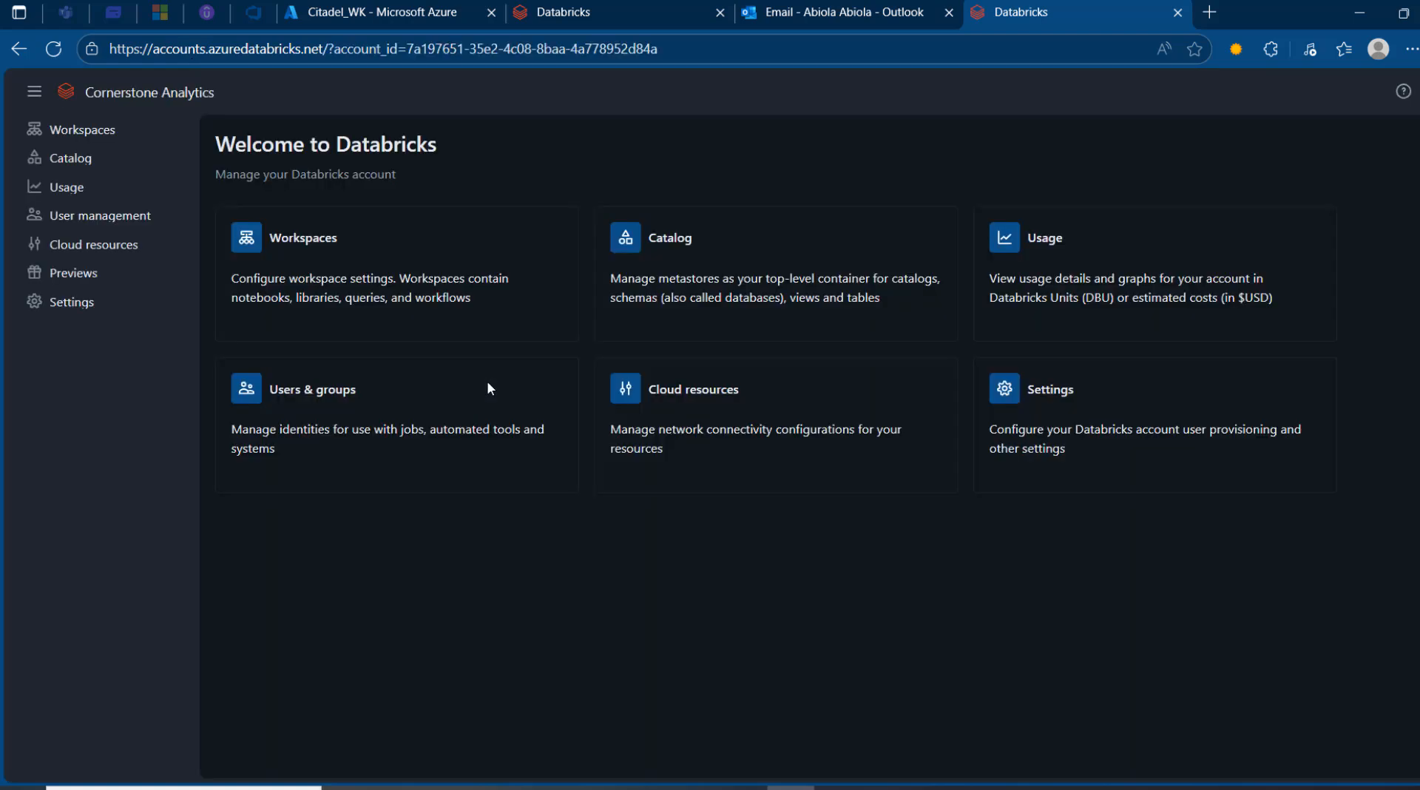
- Check the 4 directory users in Microsoft Entra ID, then return to the Databricks account console
{"action": "left_click", "coordinate": [415, 11]}
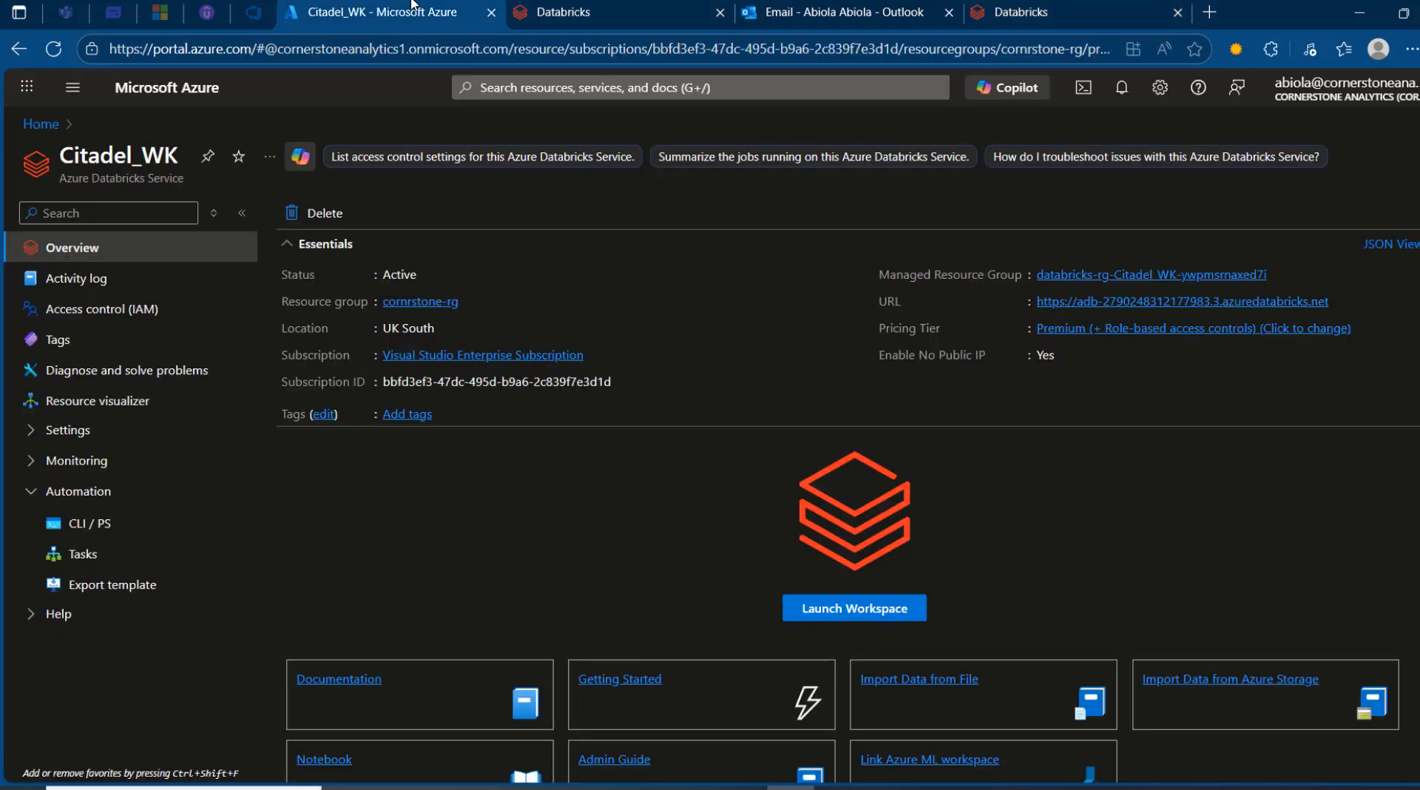
{"action": "left_click", "coordinate": [45, 124]}
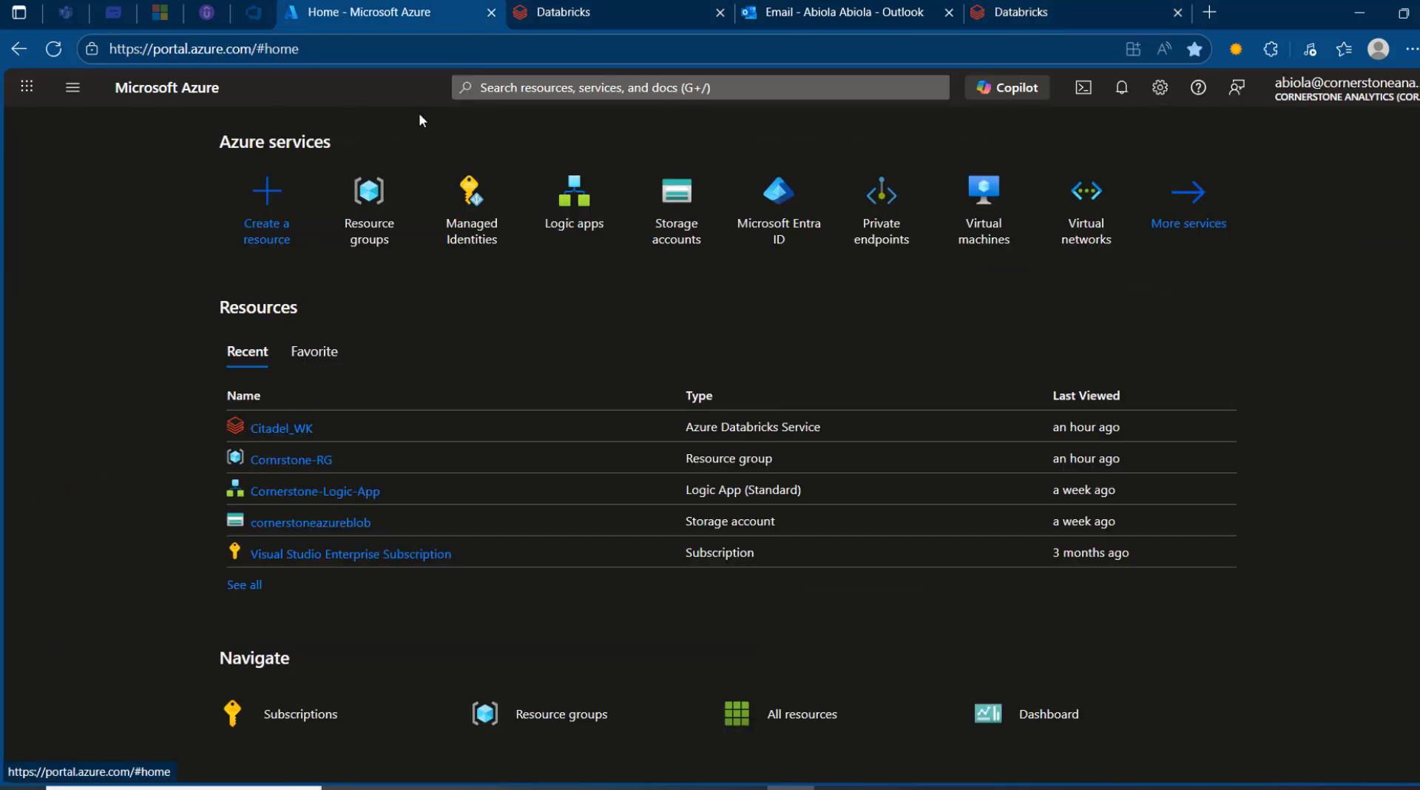
{"action": "left_click", "coordinate": [509, 87]}
{"action": "type", "text": "entr"}
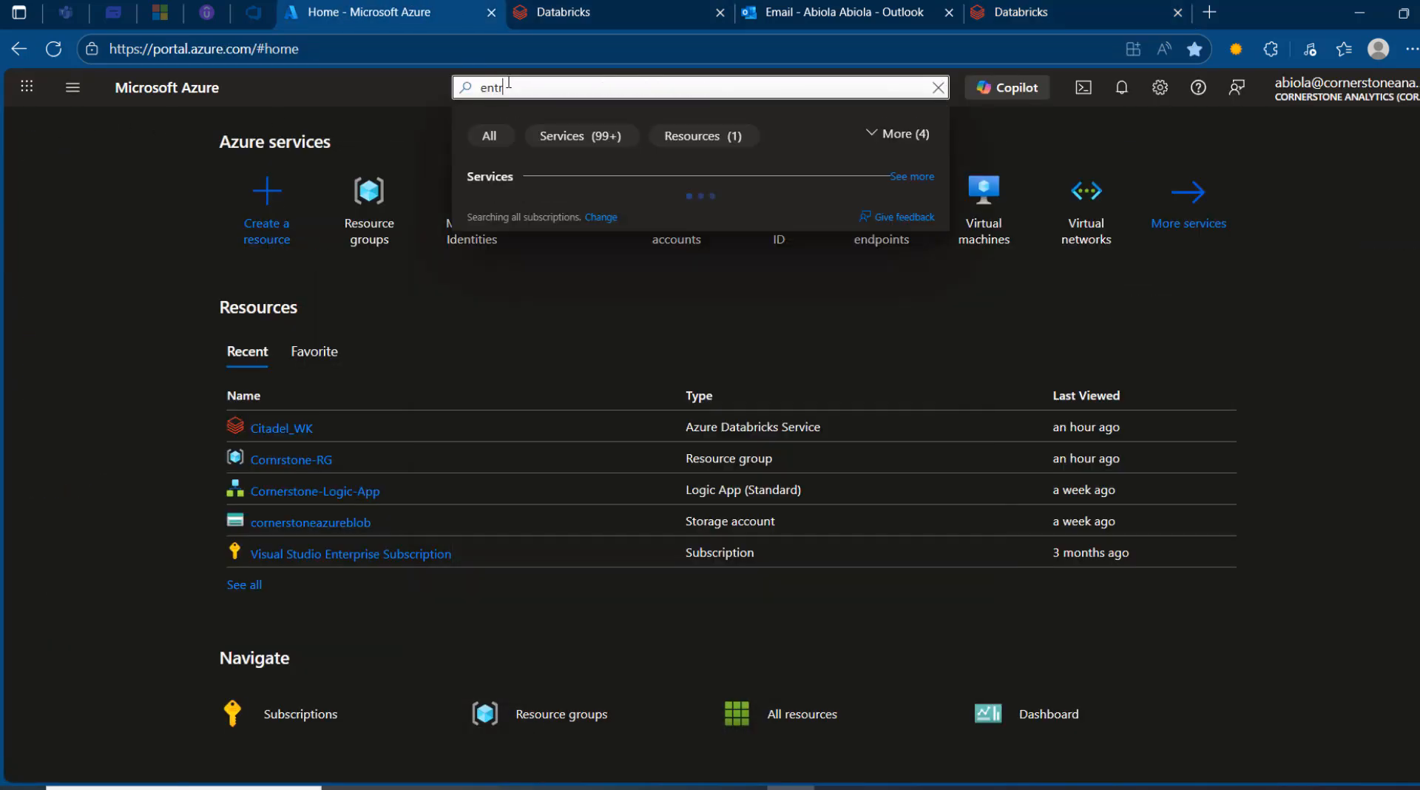
{"action": "left_click", "coordinate": [567, 214]}
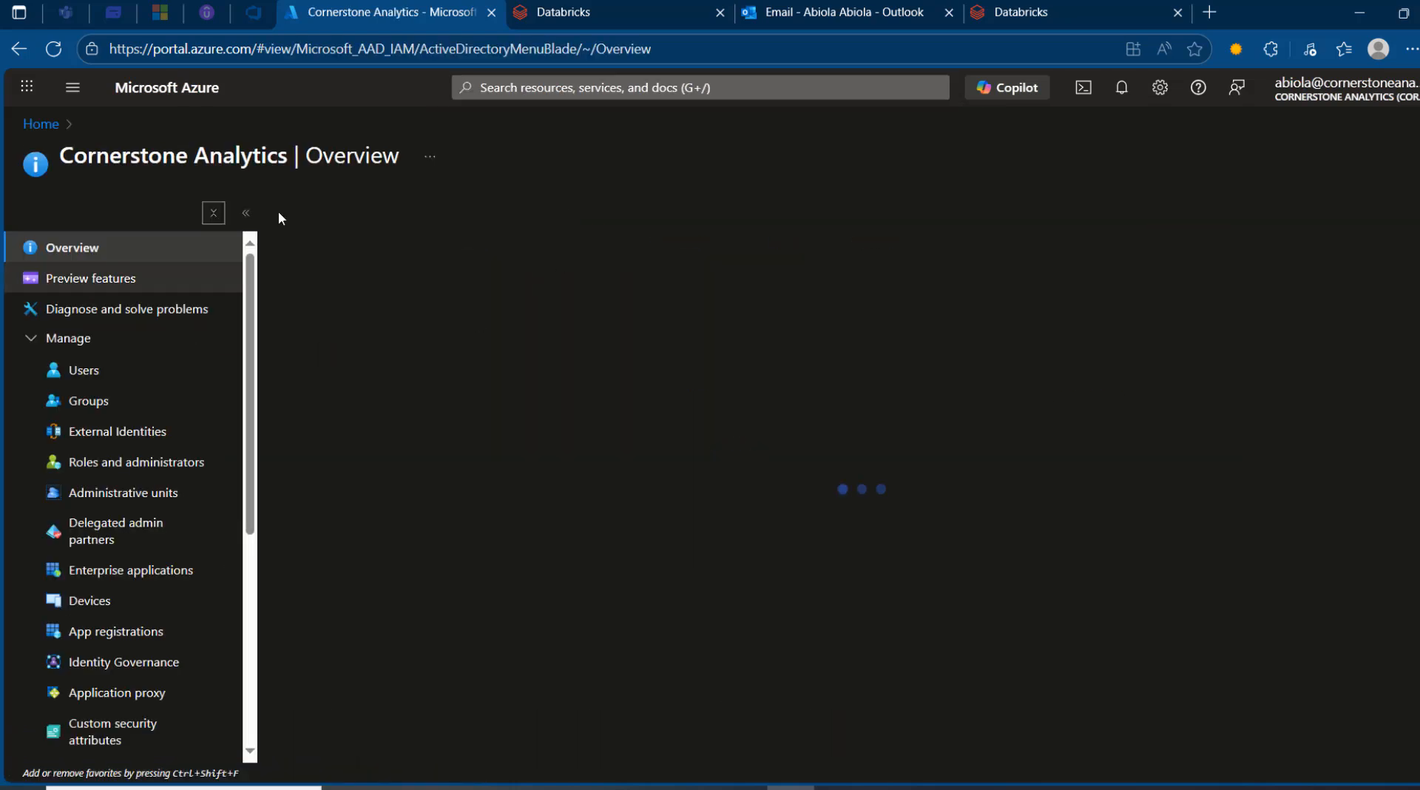
{"action": "left_click", "coordinate": [93, 373]}
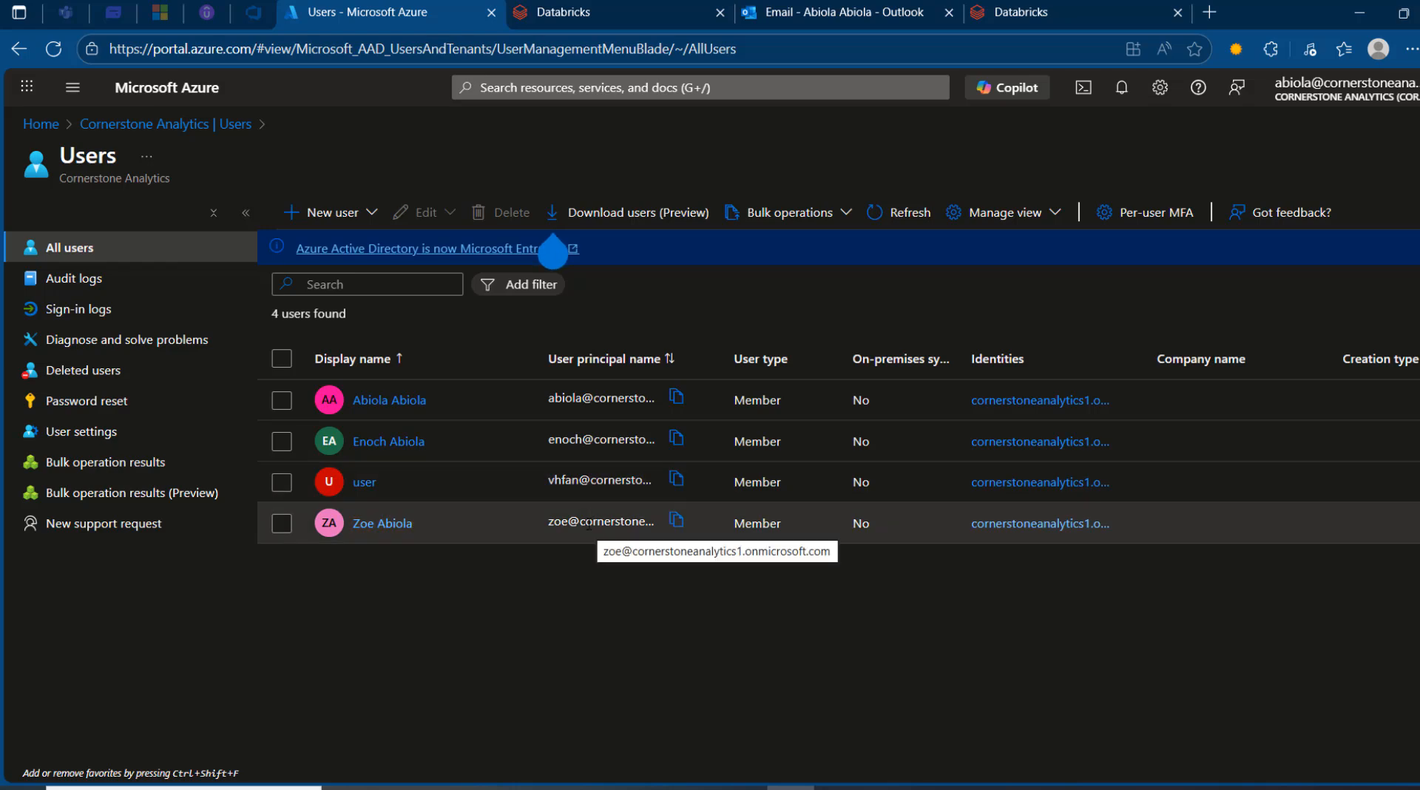
{"action": "left_click", "coordinate": [1092, 7]}
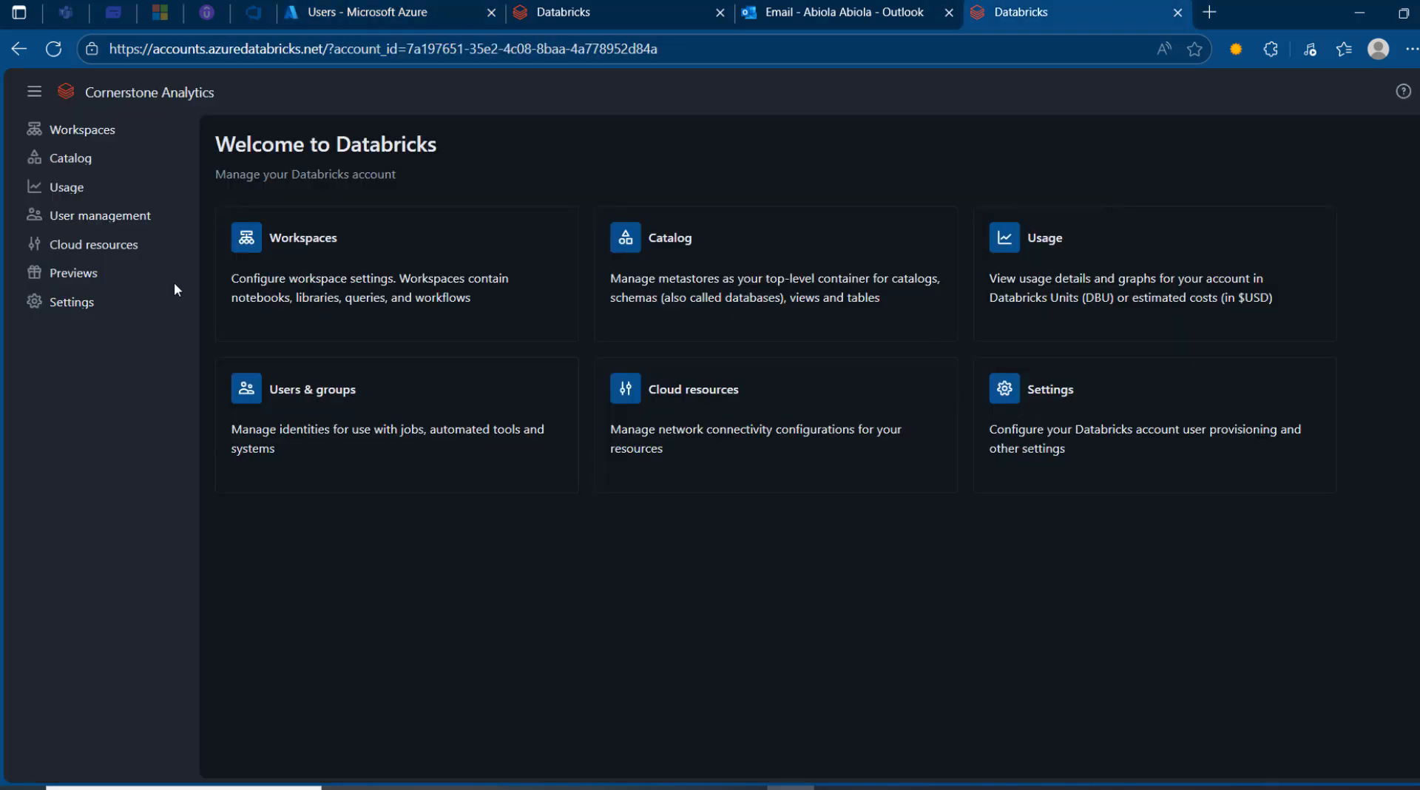
- Add a directory user to the account with their pasted e-mail and full name
{"action": "left_click", "coordinate": [108, 218]}
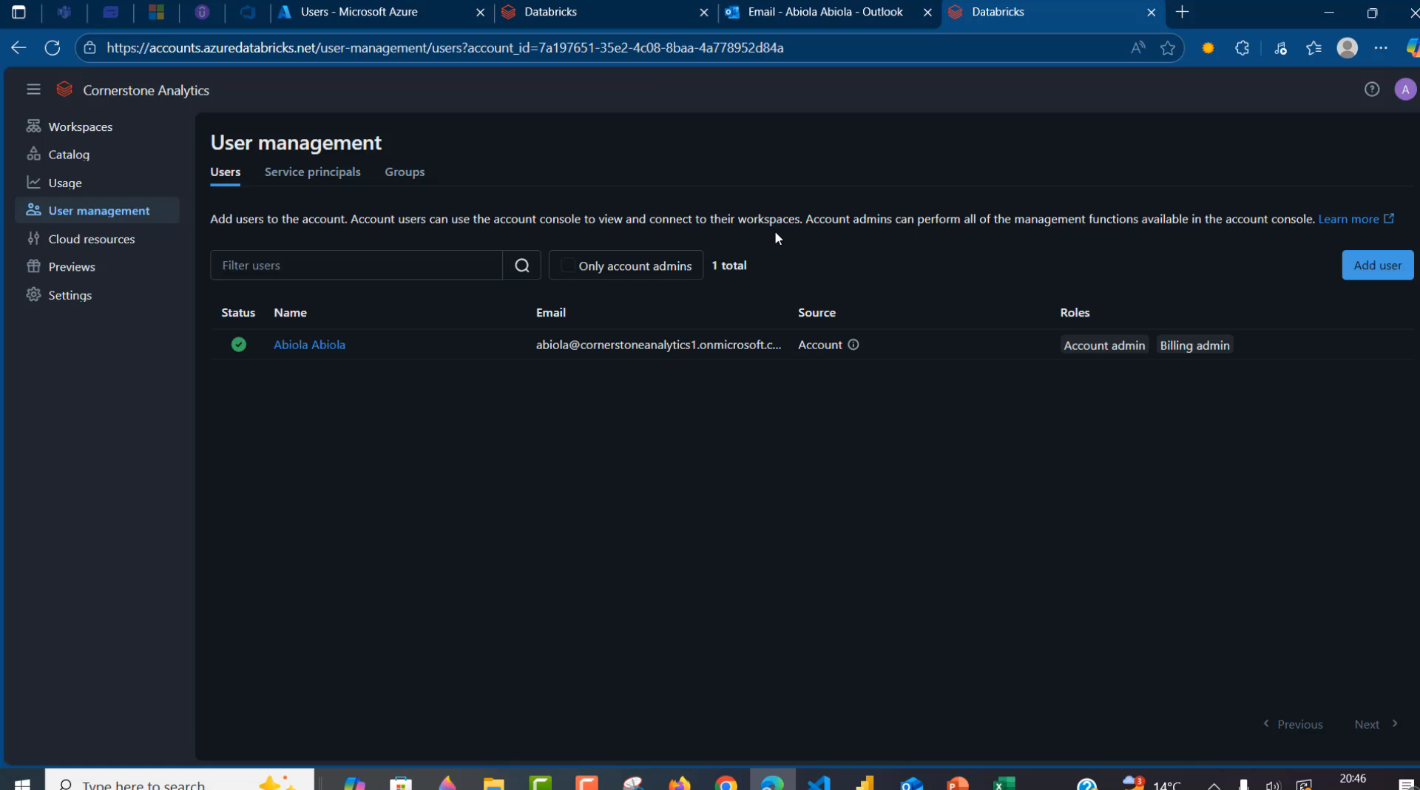
{"action": "left_click", "coordinate": [1386, 267]}
{"action": "left_click", "coordinate": [639, 384]}
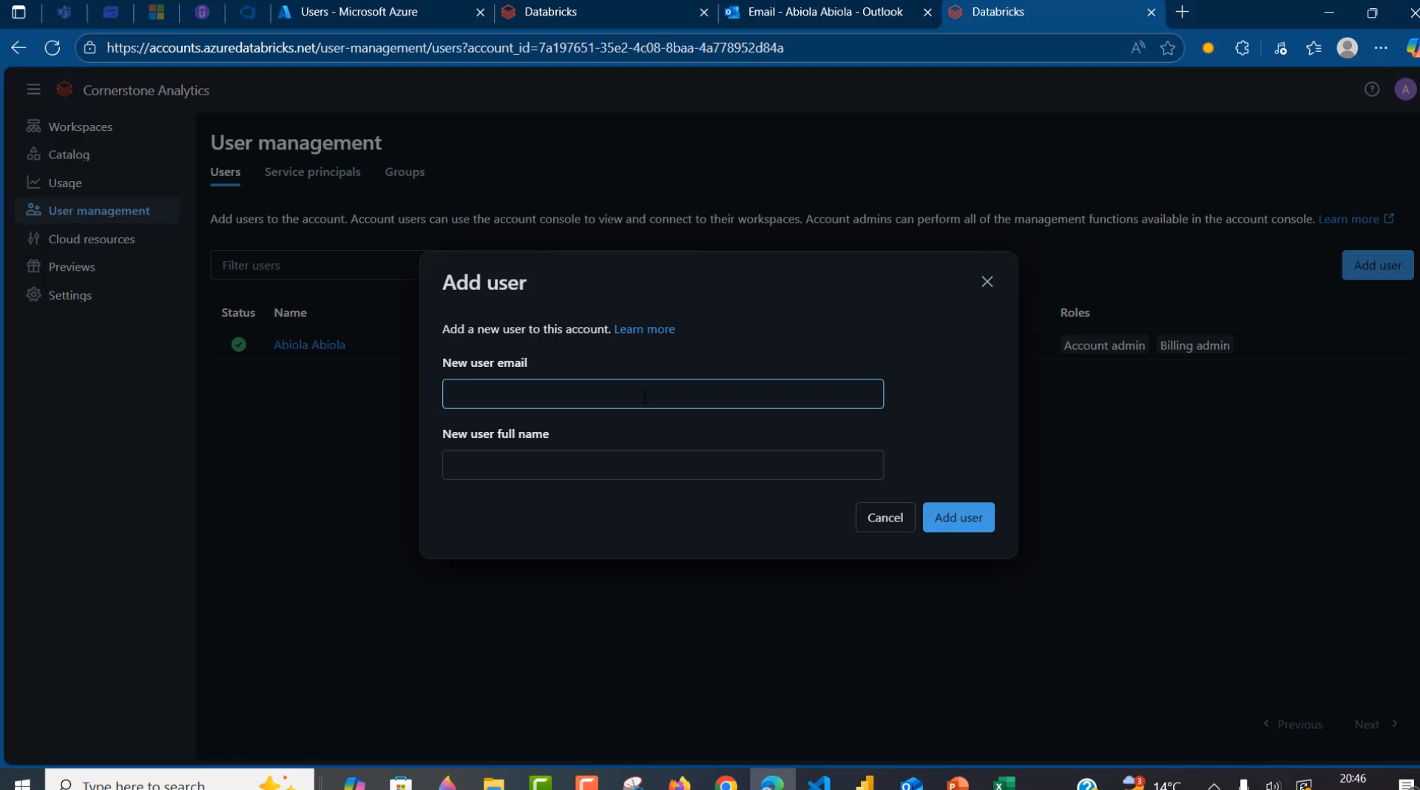
{"action": "key", "text": "ctrl+v"}
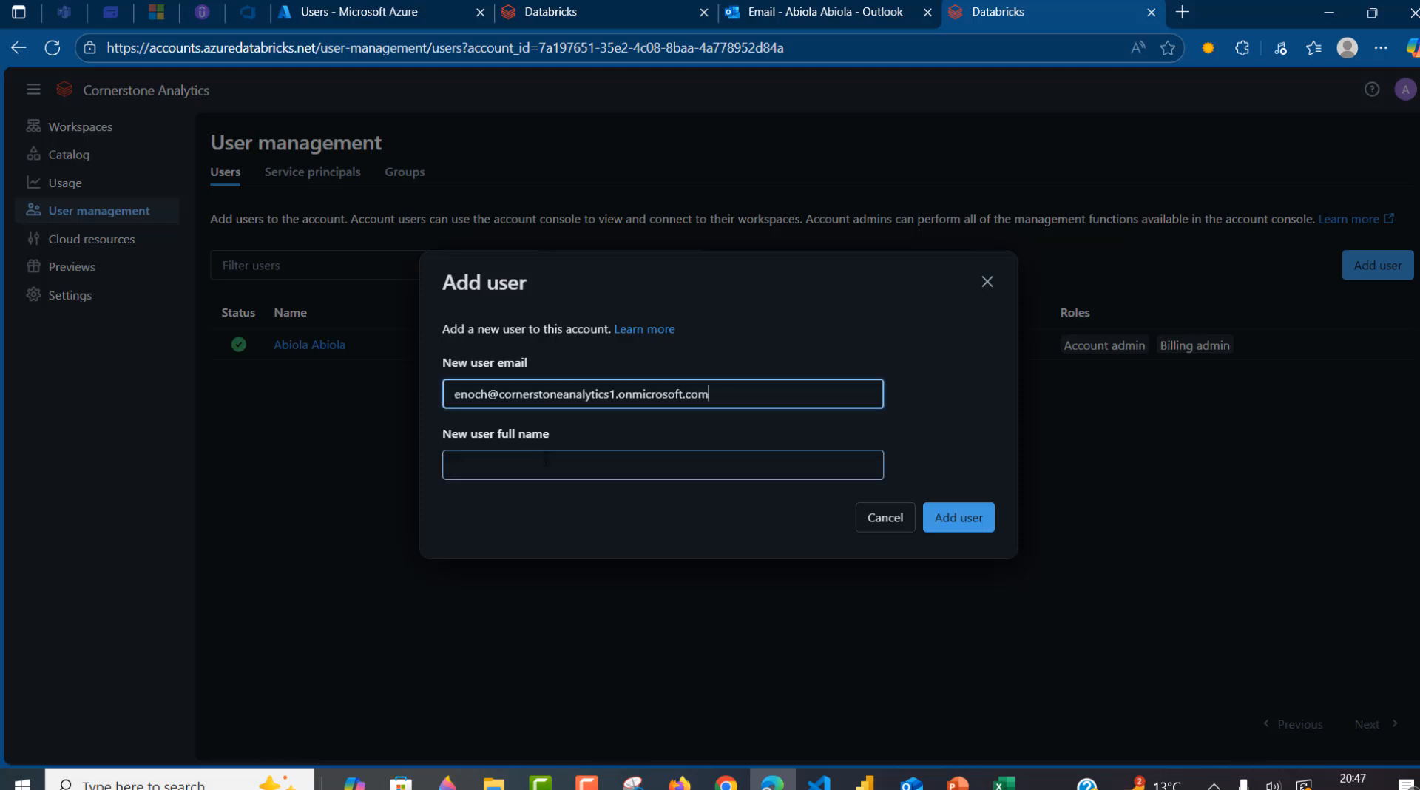
{"action": "left_click", "coordinate": [547, 462]}
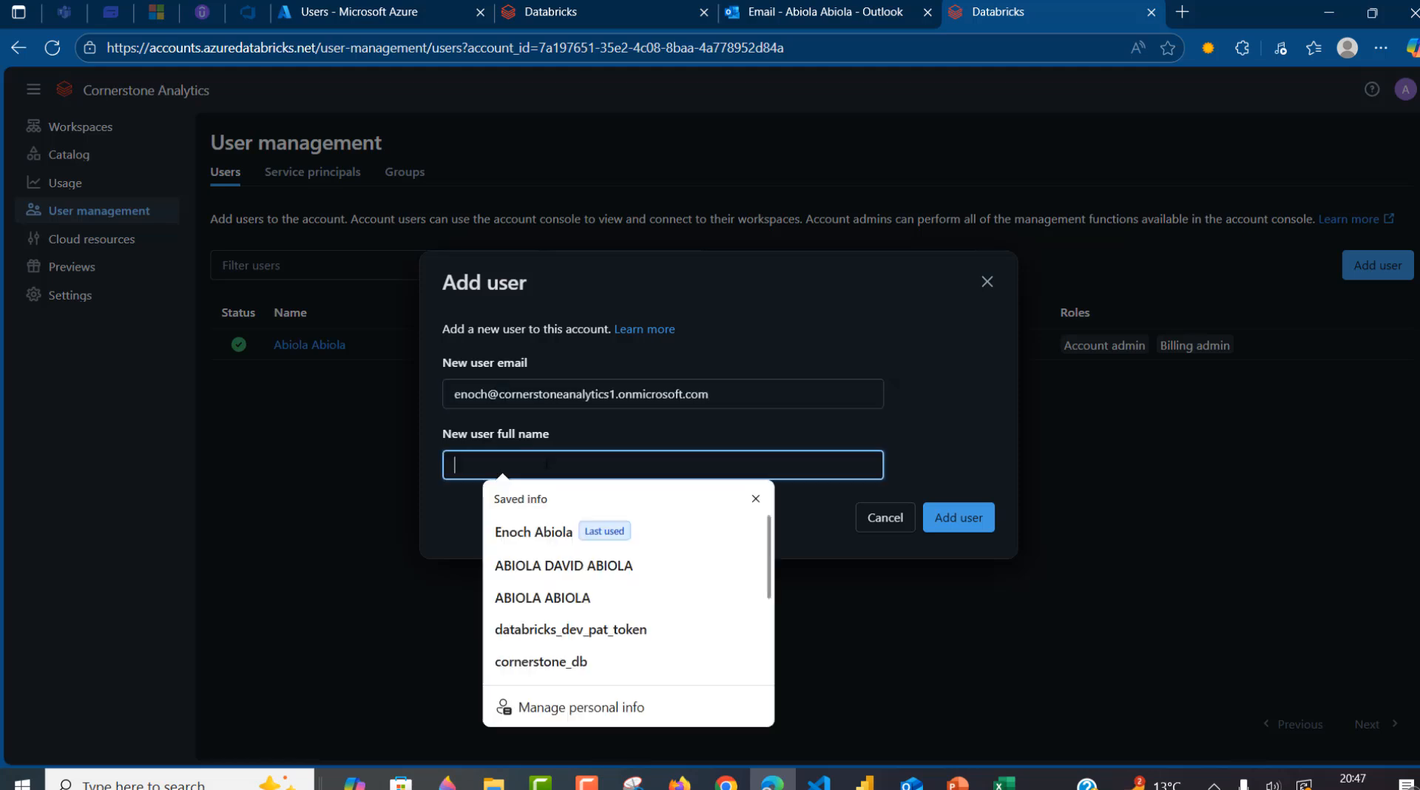
{"action": "left_click", "coordinate": [559, 531]}
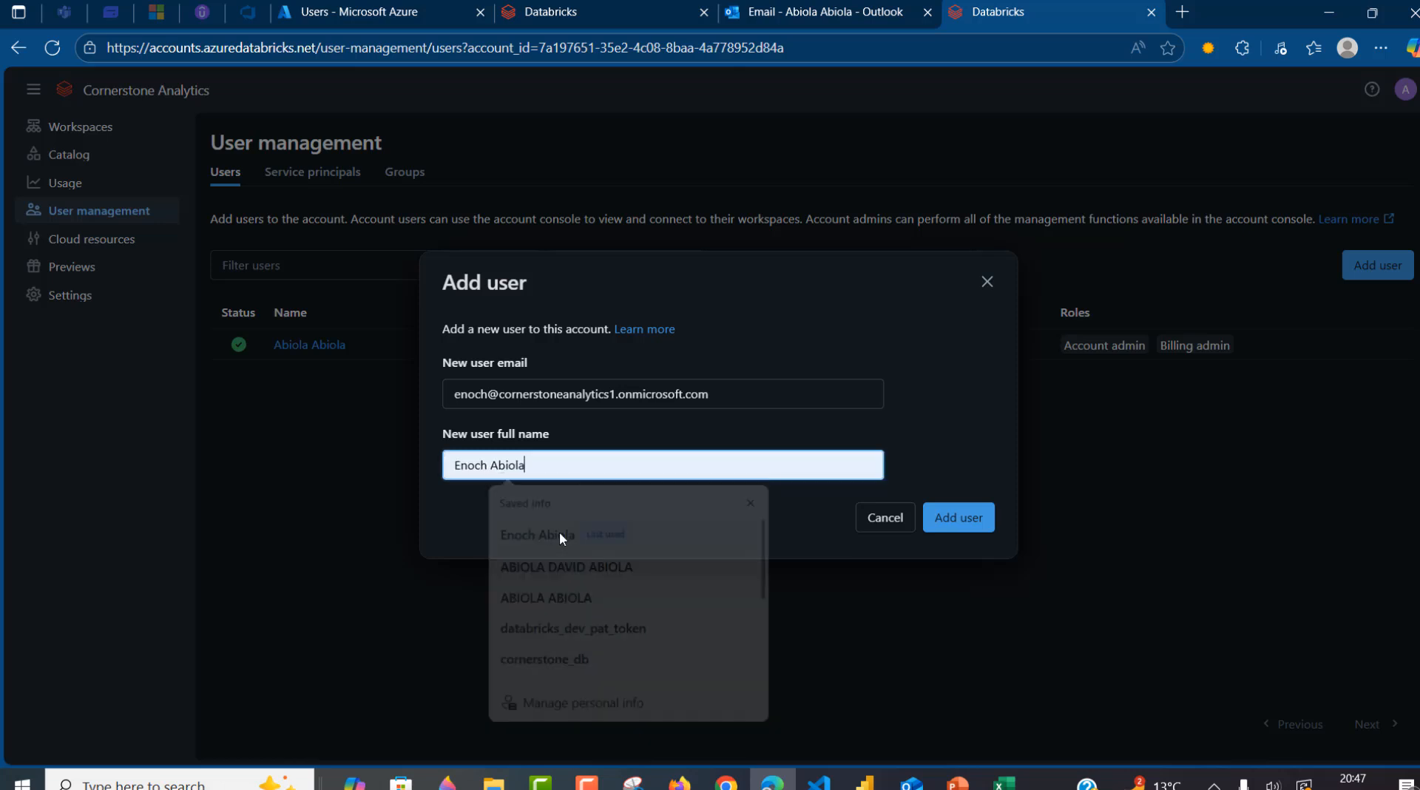
{"action": "left_click", "coordinate": [956, 519]}
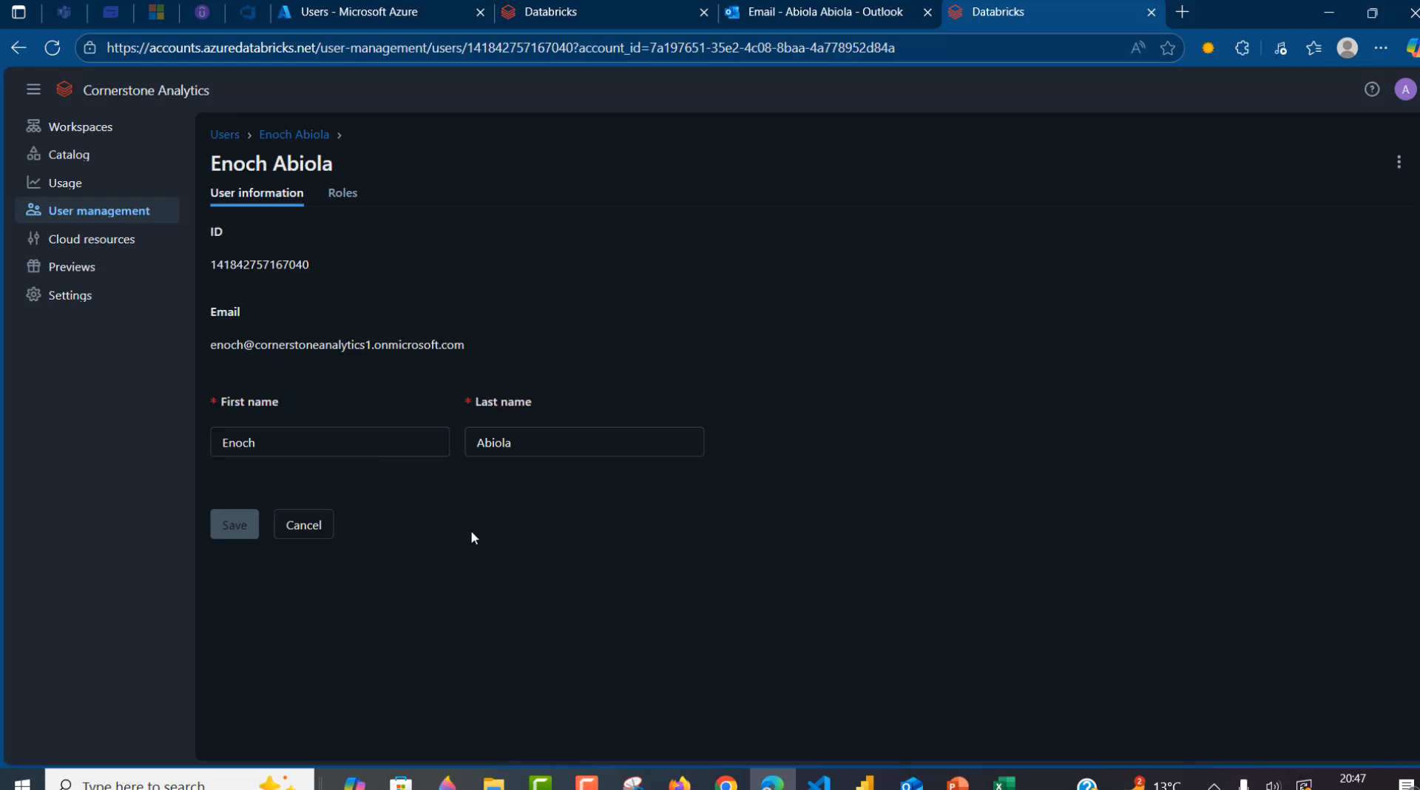
- Confirm the new user holds no roles and go back to the users list
{"action": "left_click", "coordinate": [340, 197]}
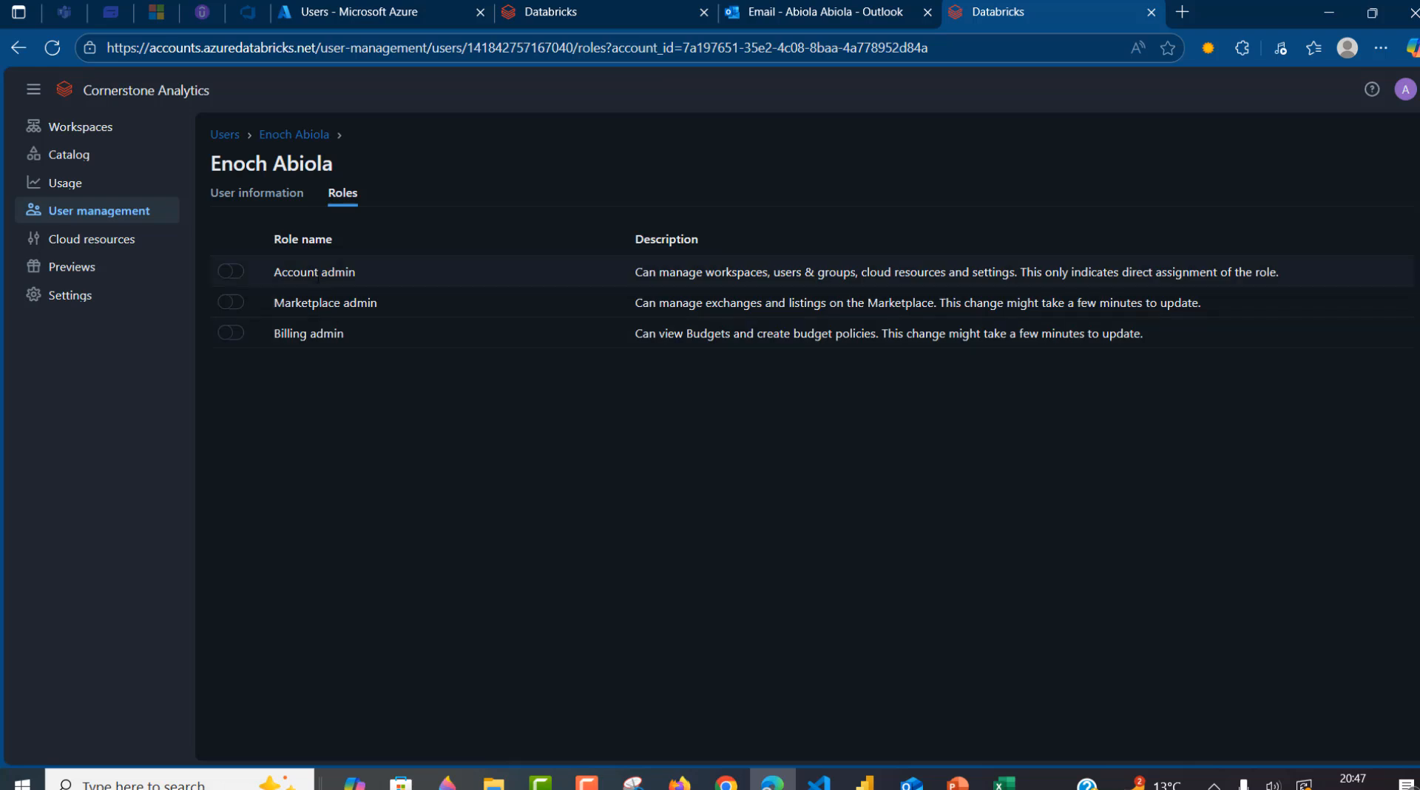
{"action": "left_click", "coordinate": [274, 194]}
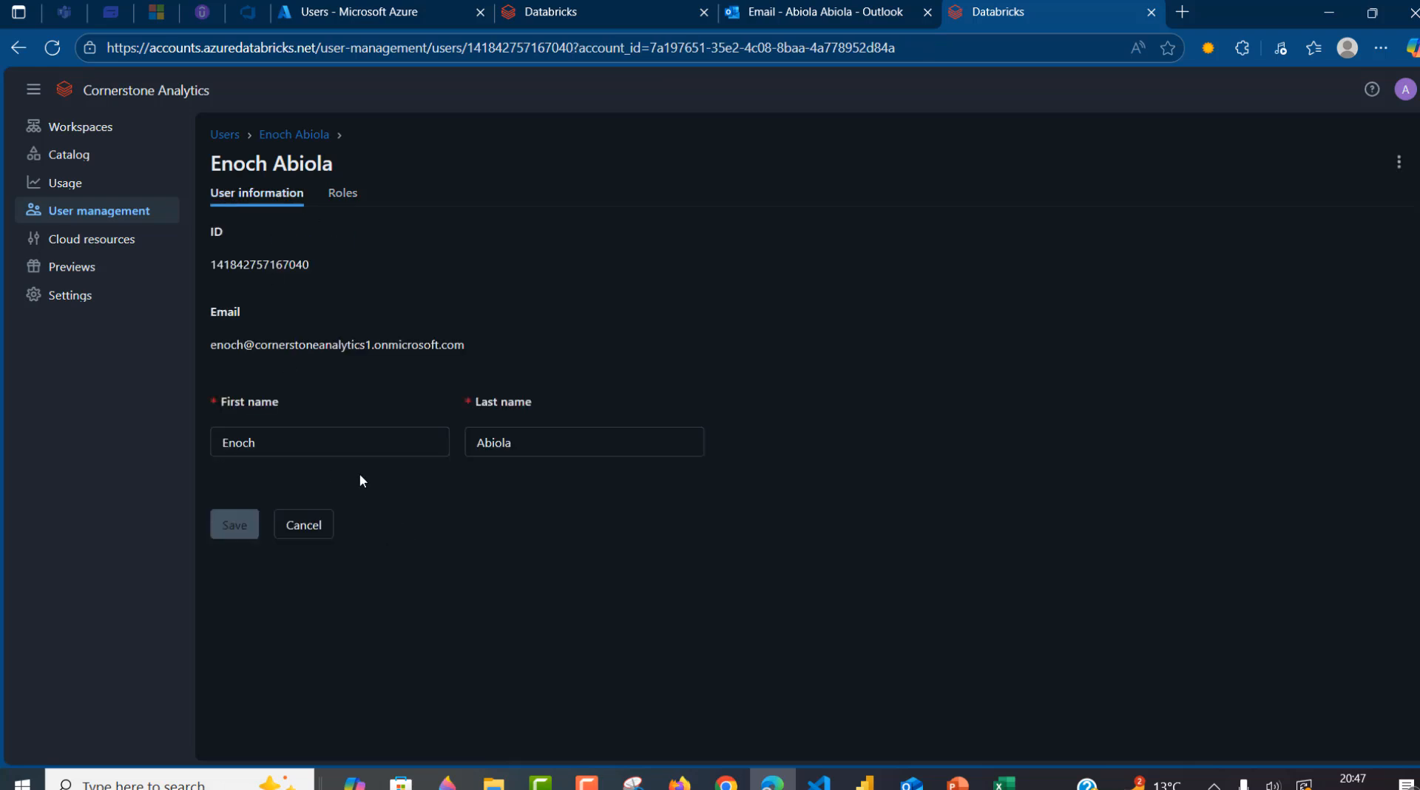
{"action": "left_click", "coordinate": [319, 527]}
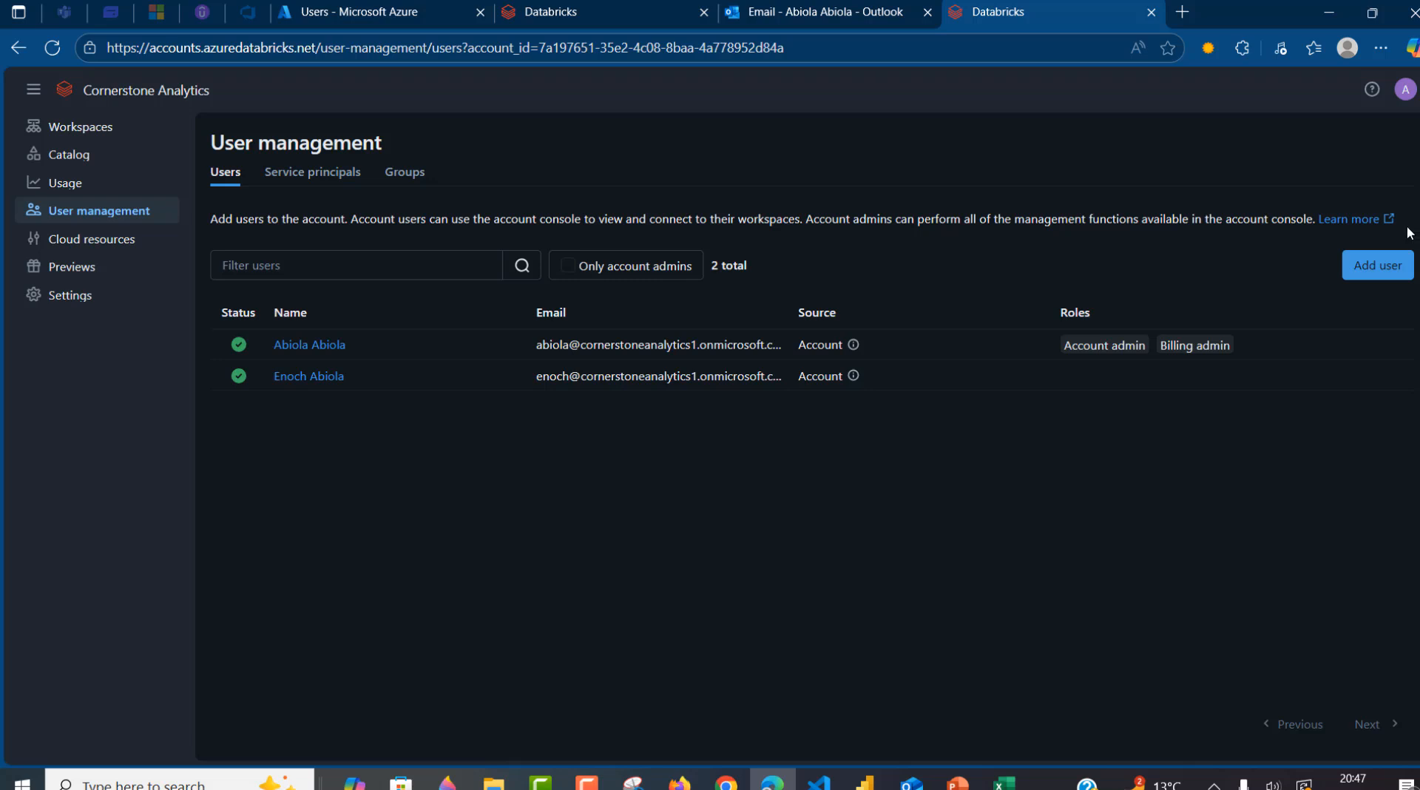
- Add another account user by editing a pasted e-mail address and entering their full name
{"action": "left_click", "coordinate": [1377, 264]}
{"action": "left_click", "coordinate": [497, 403]}
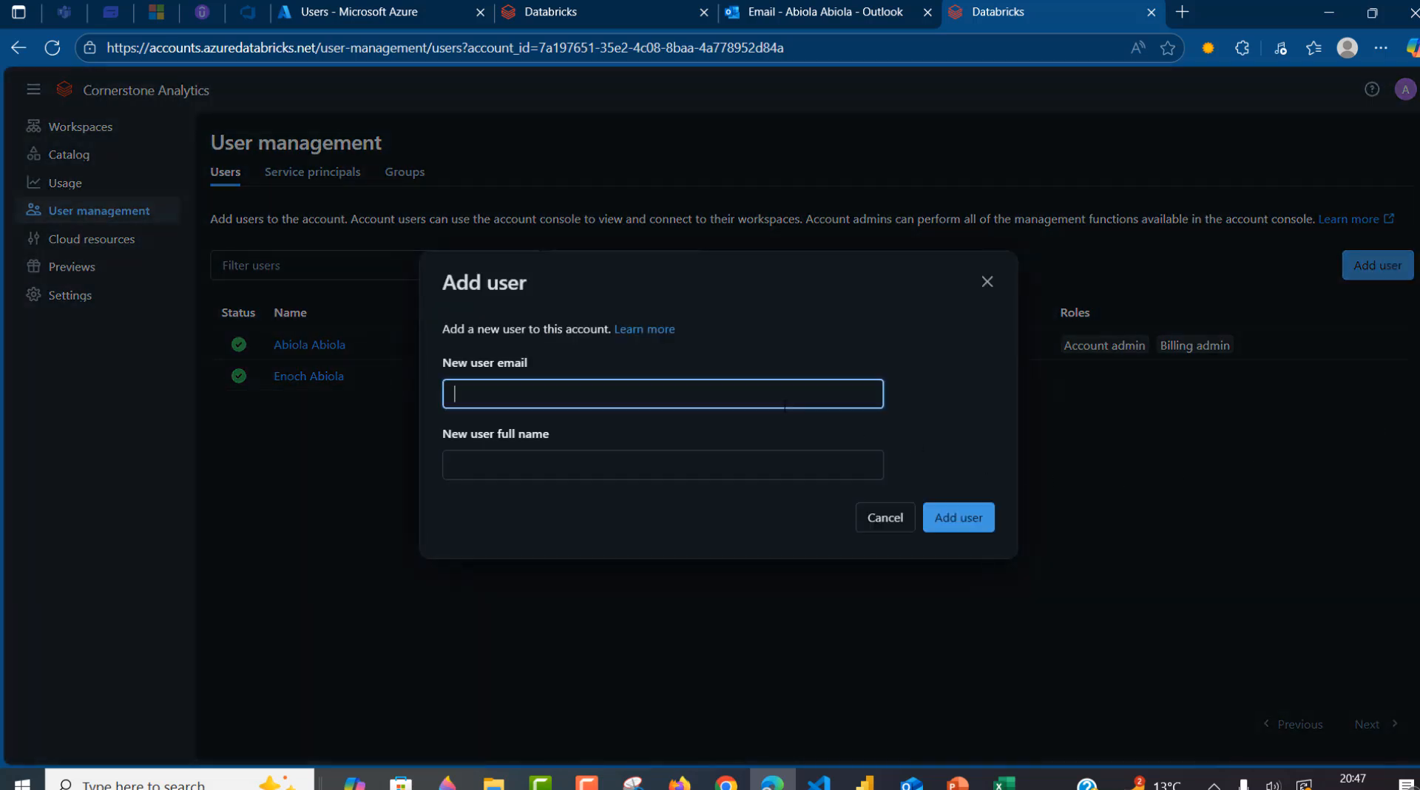
{"action": "key", "text": "ctrl+v"}
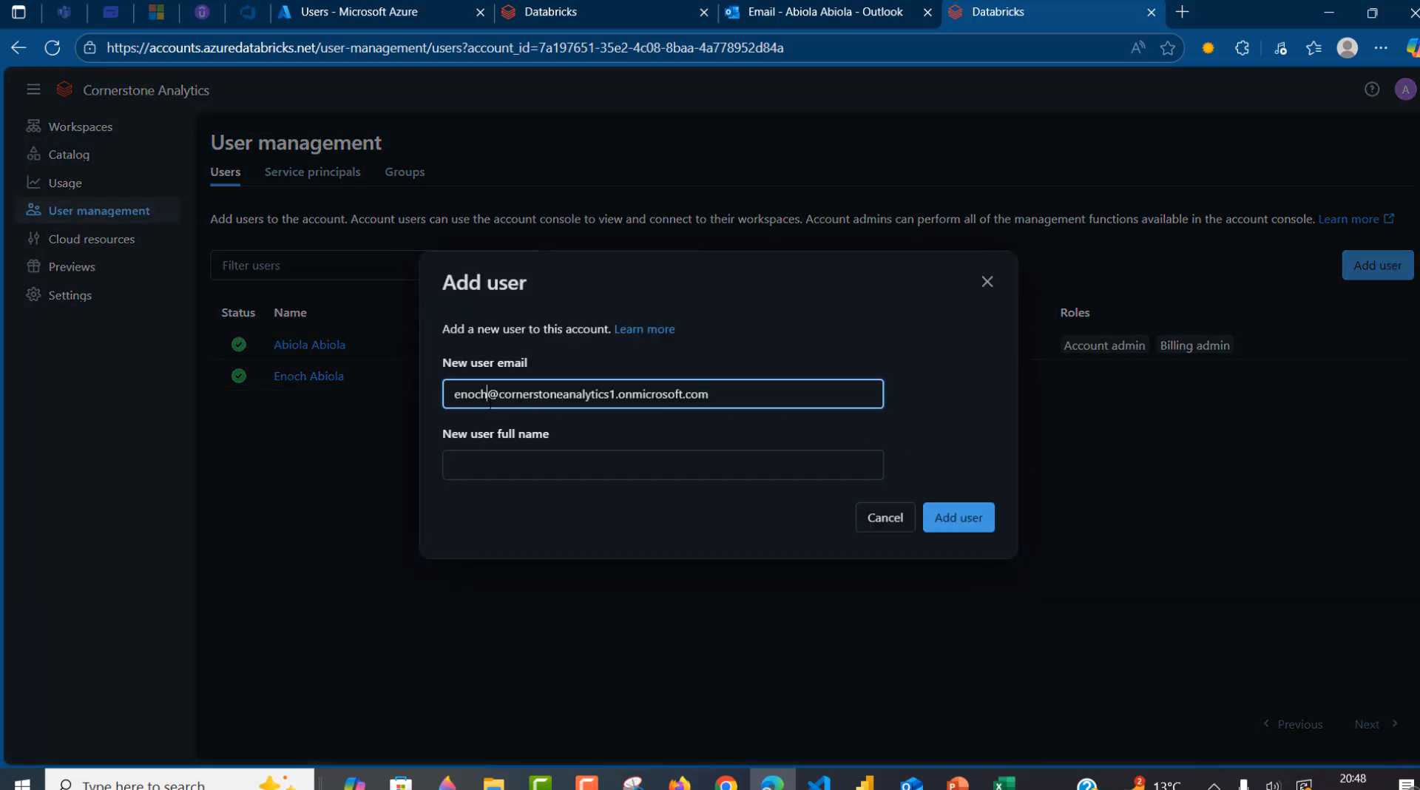
{"action": "left_click_drag", "start_coordinate": [489, 400], "coordinate": [423, 399]}
{"action": "key", "text": "BackSpace"}
{"action": "type", "text": "zoe"}
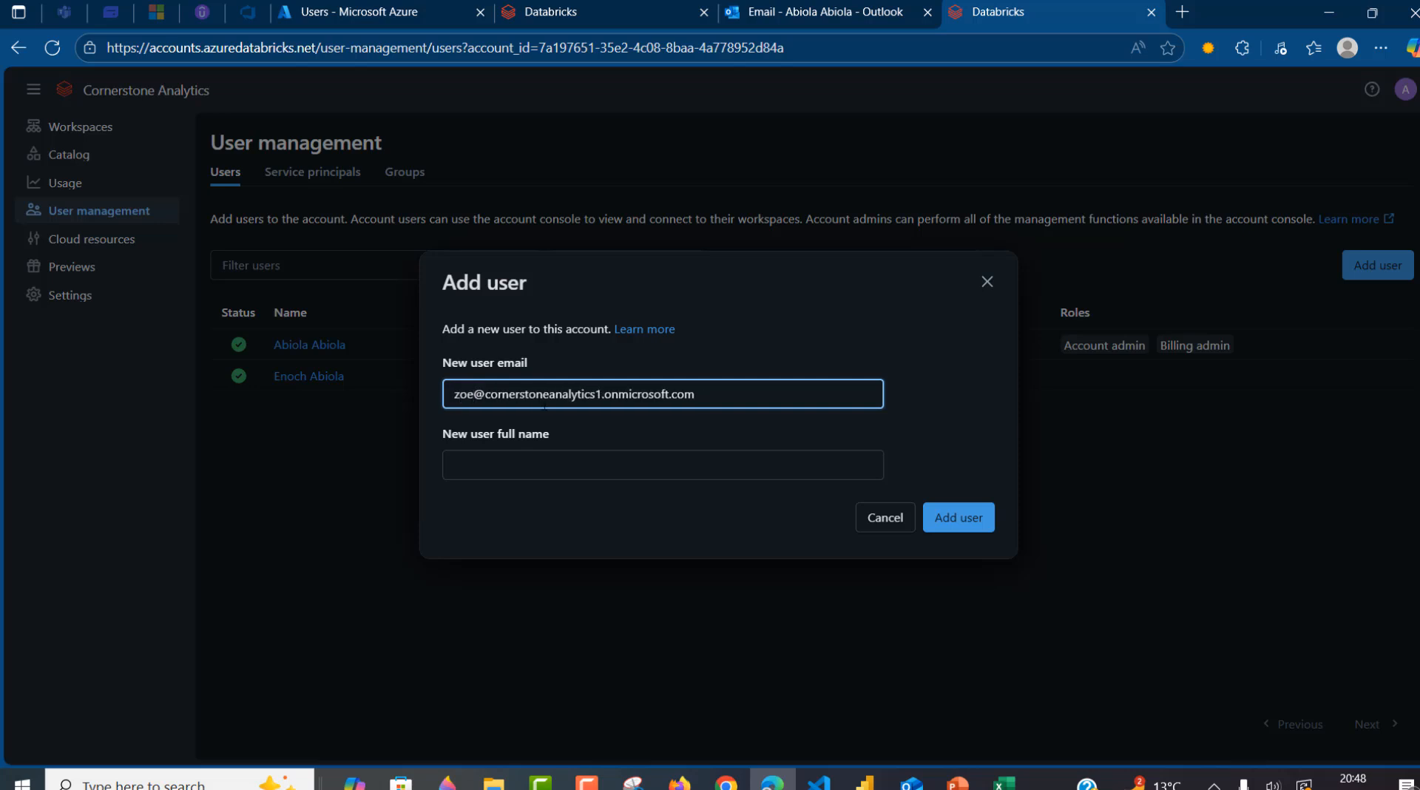
{"action": "left_click", "coordinate": [592, 465]}
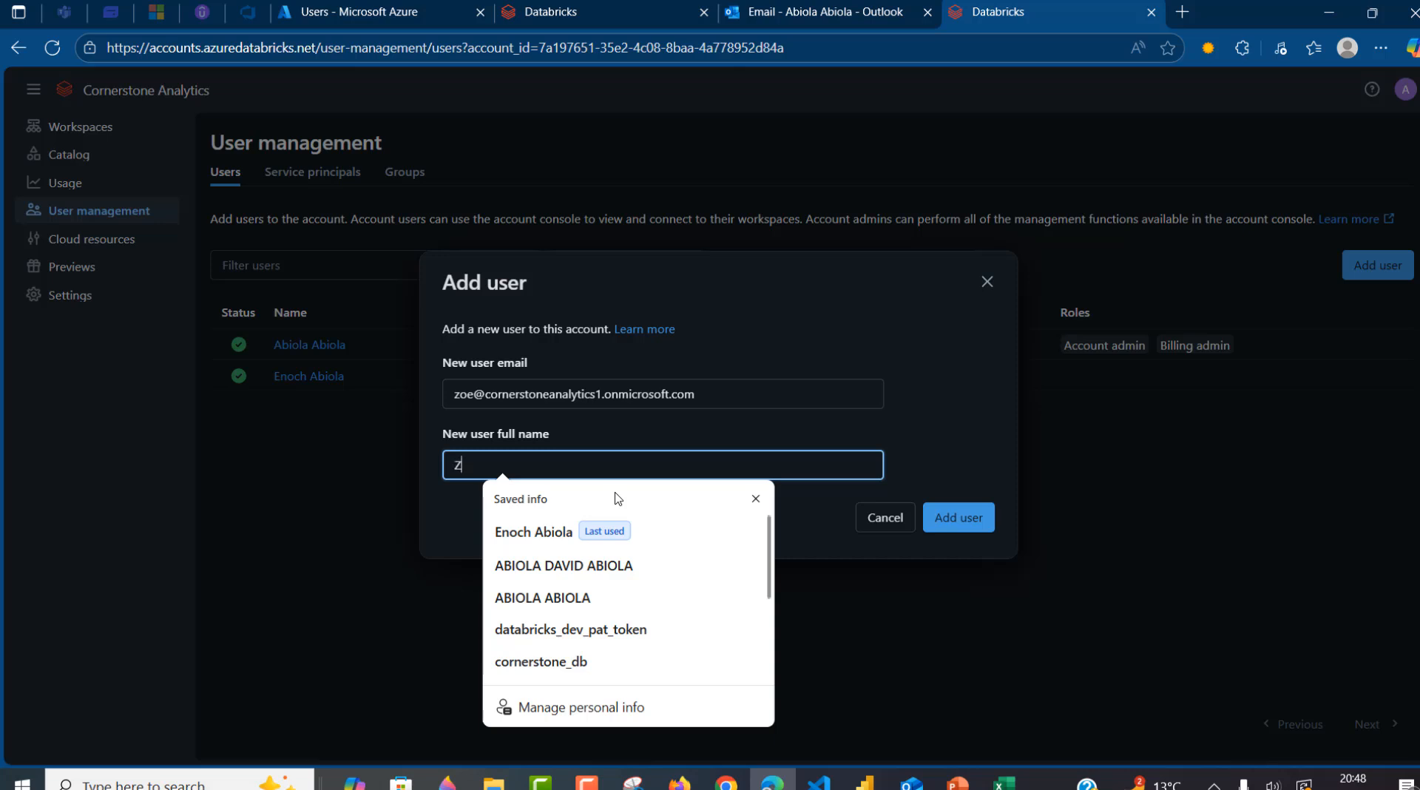
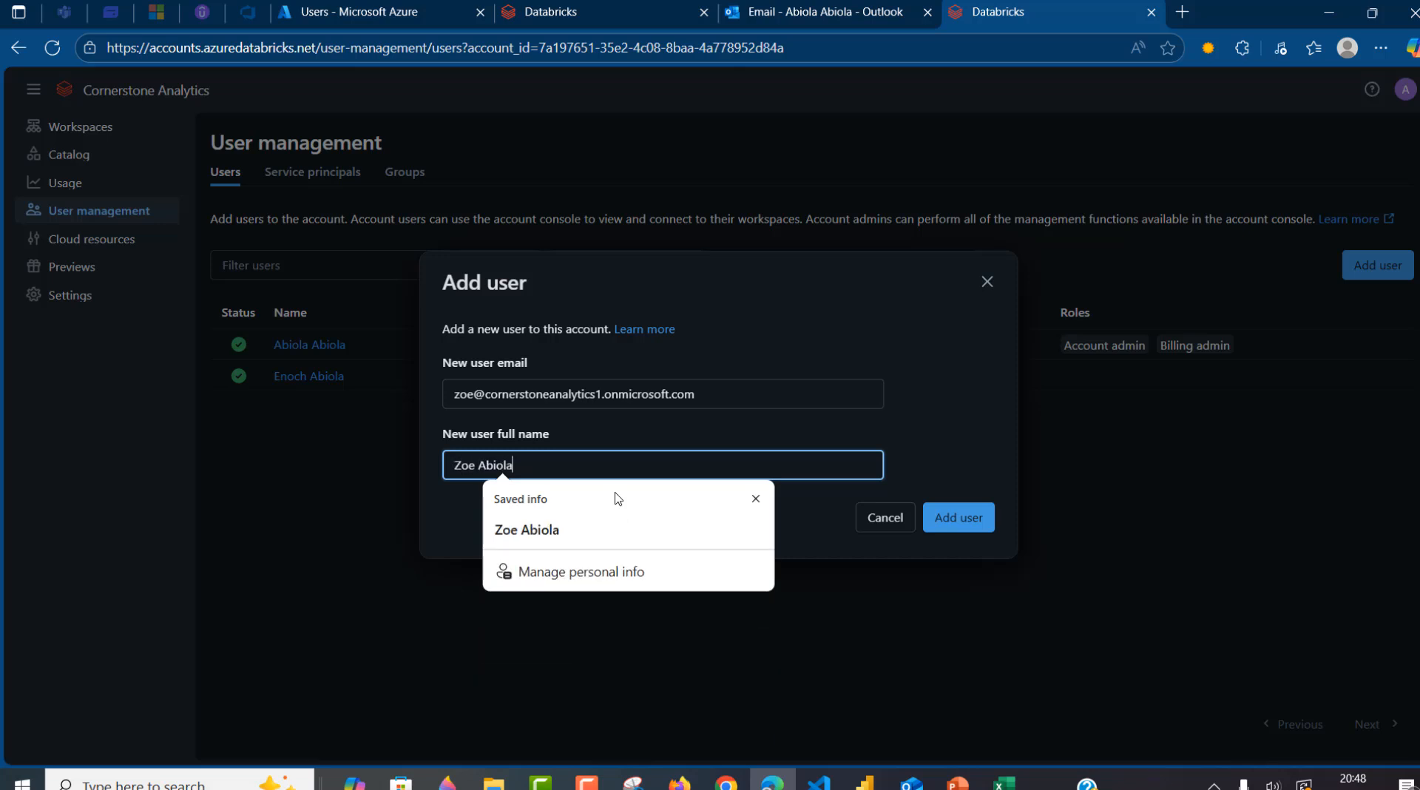
{"action": "left_click", "coordinate": [978, 471]}
{"action": "left_click", "coordinate": [978, 521]}
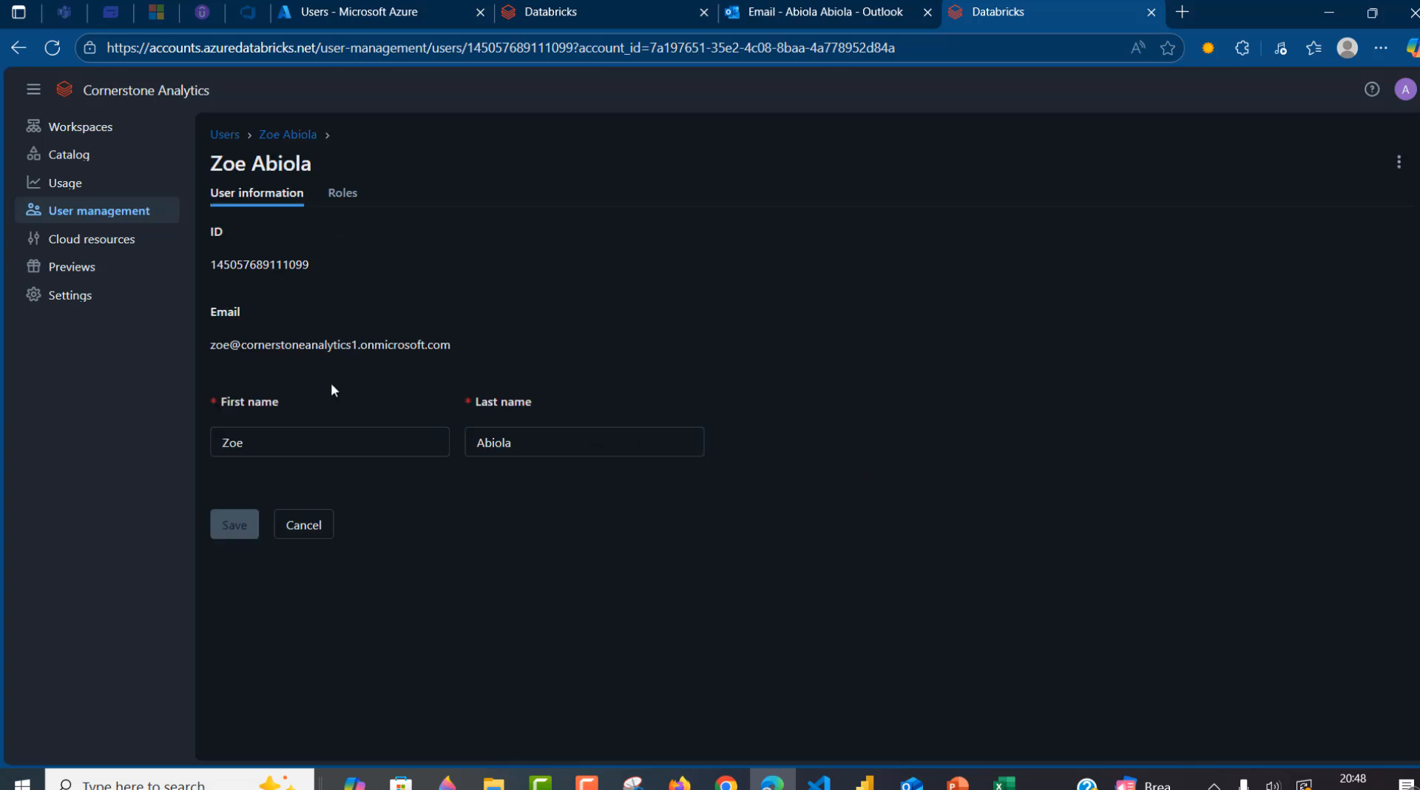
{"action": "left_click", "coordinate": [319, 526]}
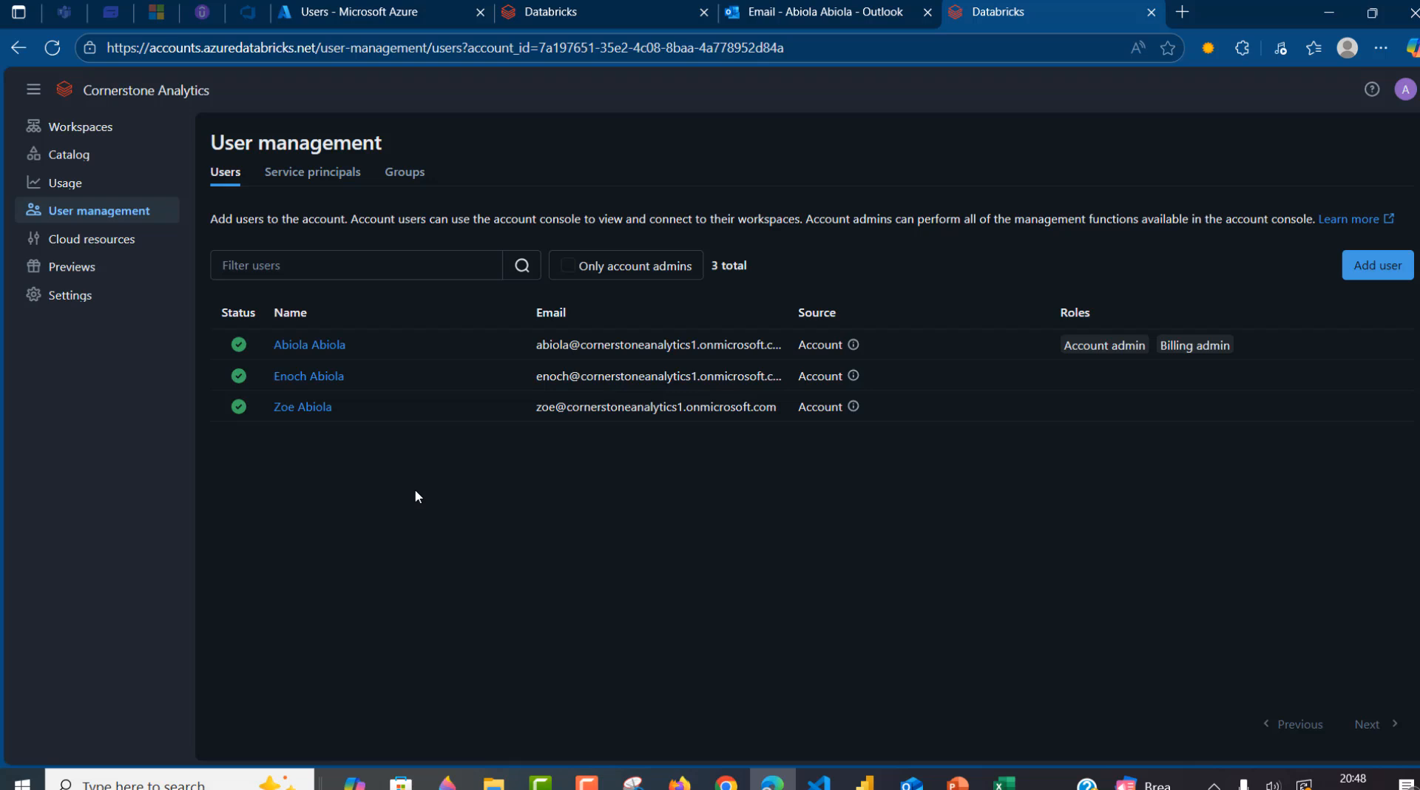
- Open the Citadel_WK workspace's Permissions page from the Workspaces list
{"action": "left_click", "coordinate": [83, 131]}
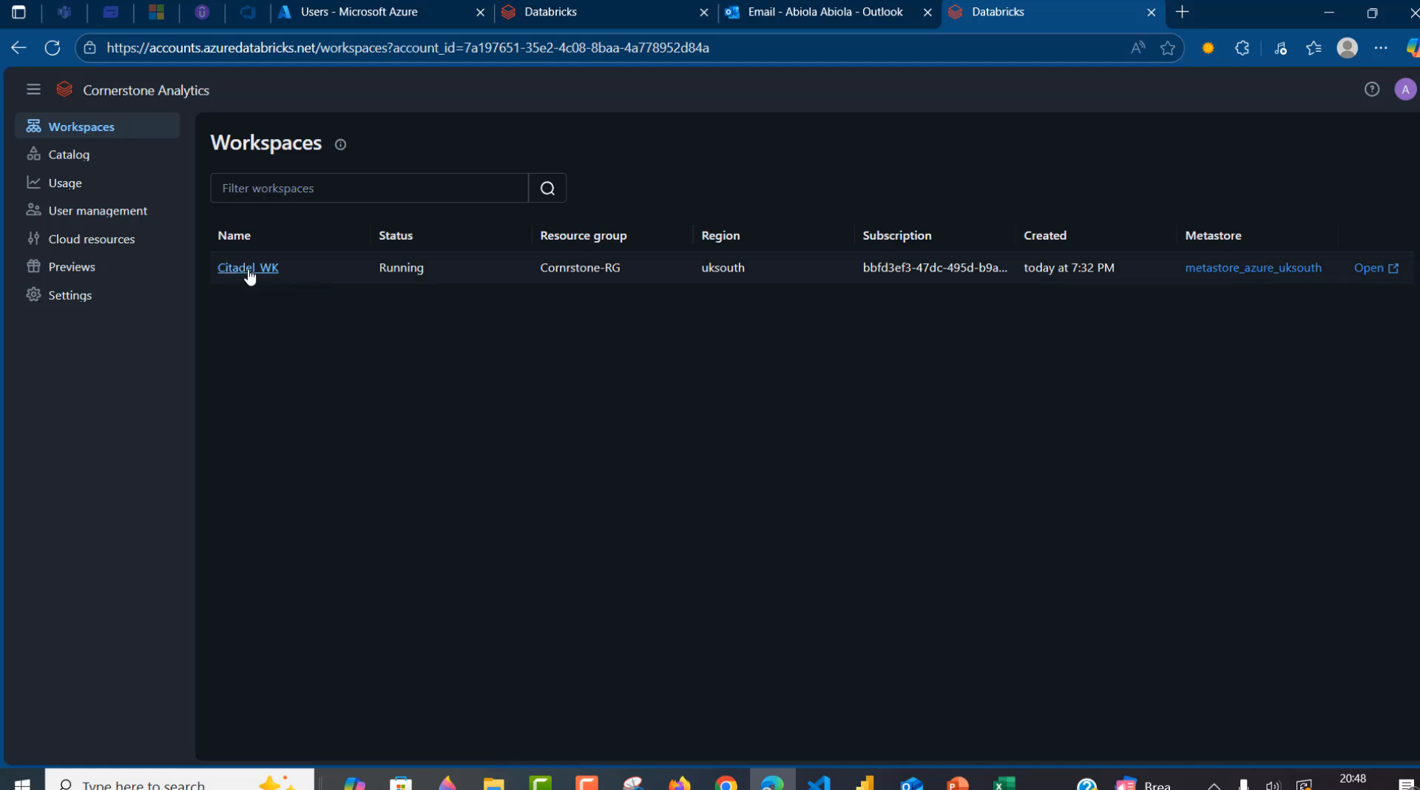
{"action": "left_click", "coordinate": [266, 272]}
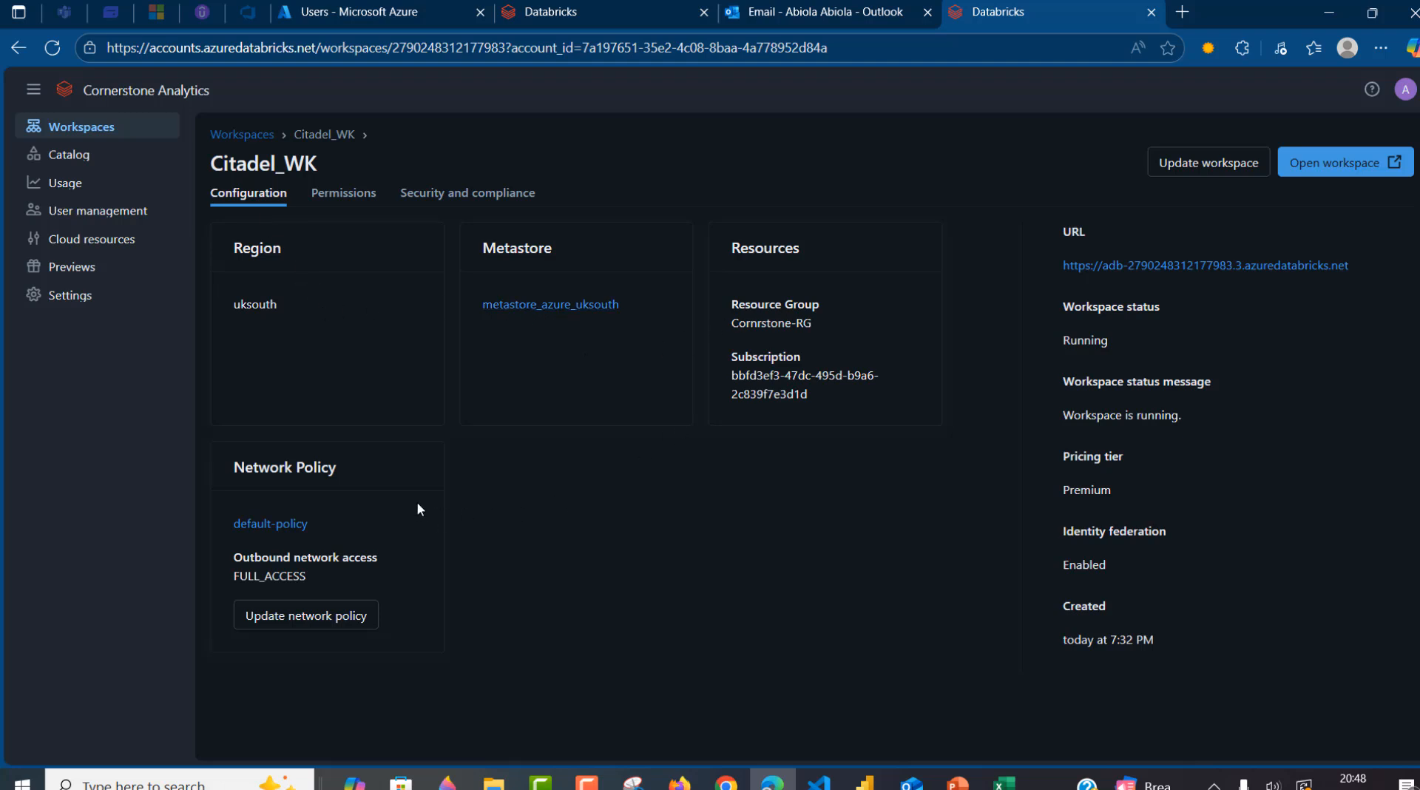
{"action": "left_click", "coordinate": [342, 193]}
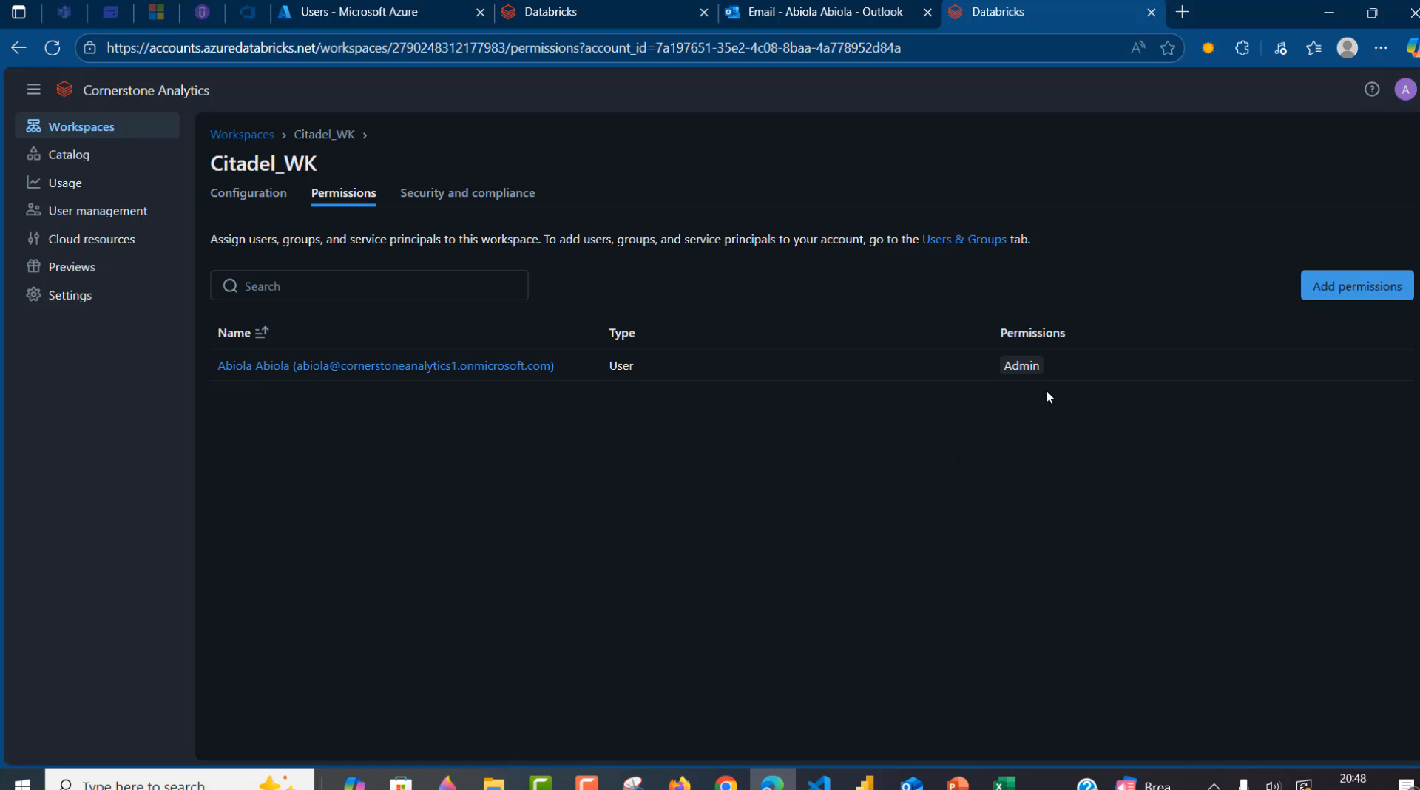
- Grant the two newly added users User permission on Citadel_WK and save
{"action": "left_click", "coordinate": [1357, 288]}
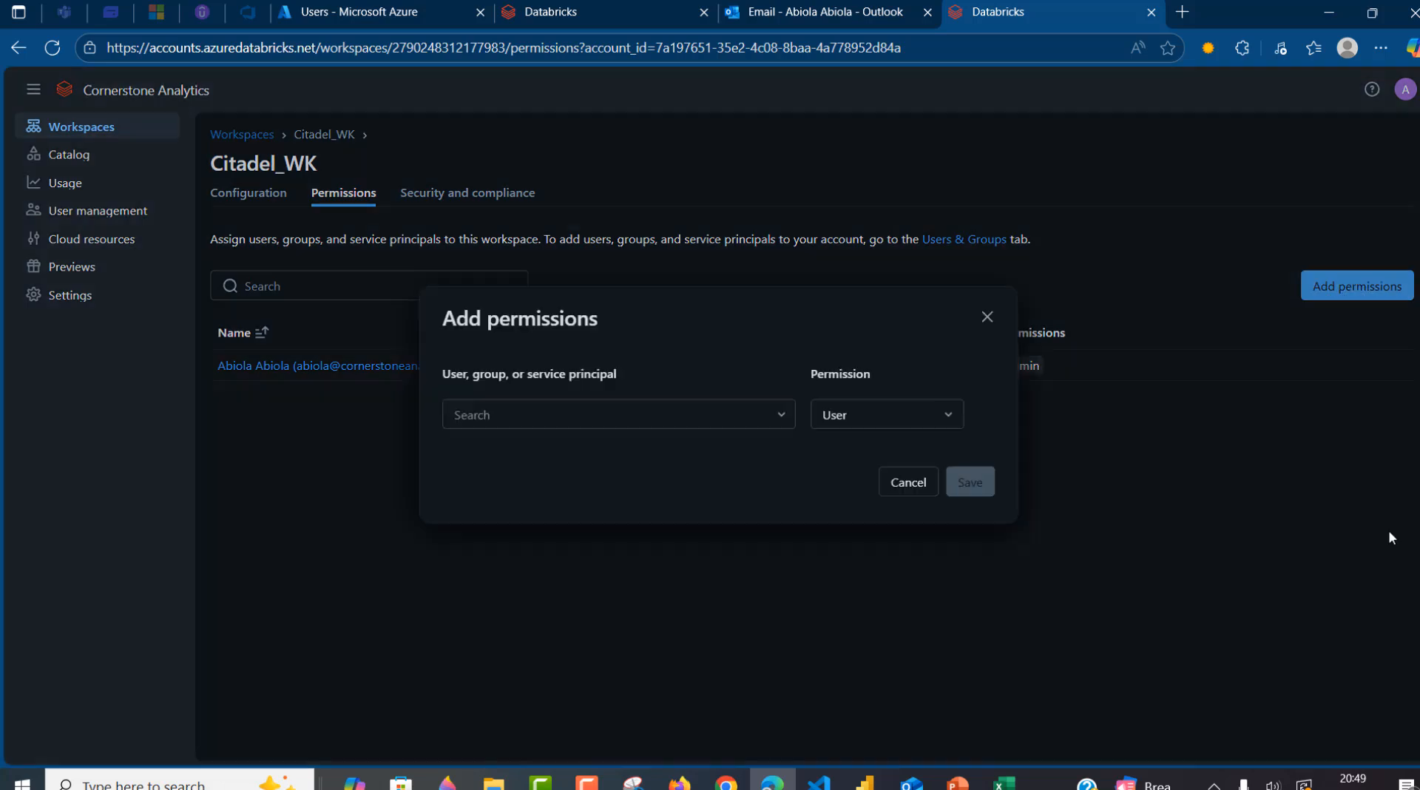
{"action": "left_click", "coordinate": [718, 418]}
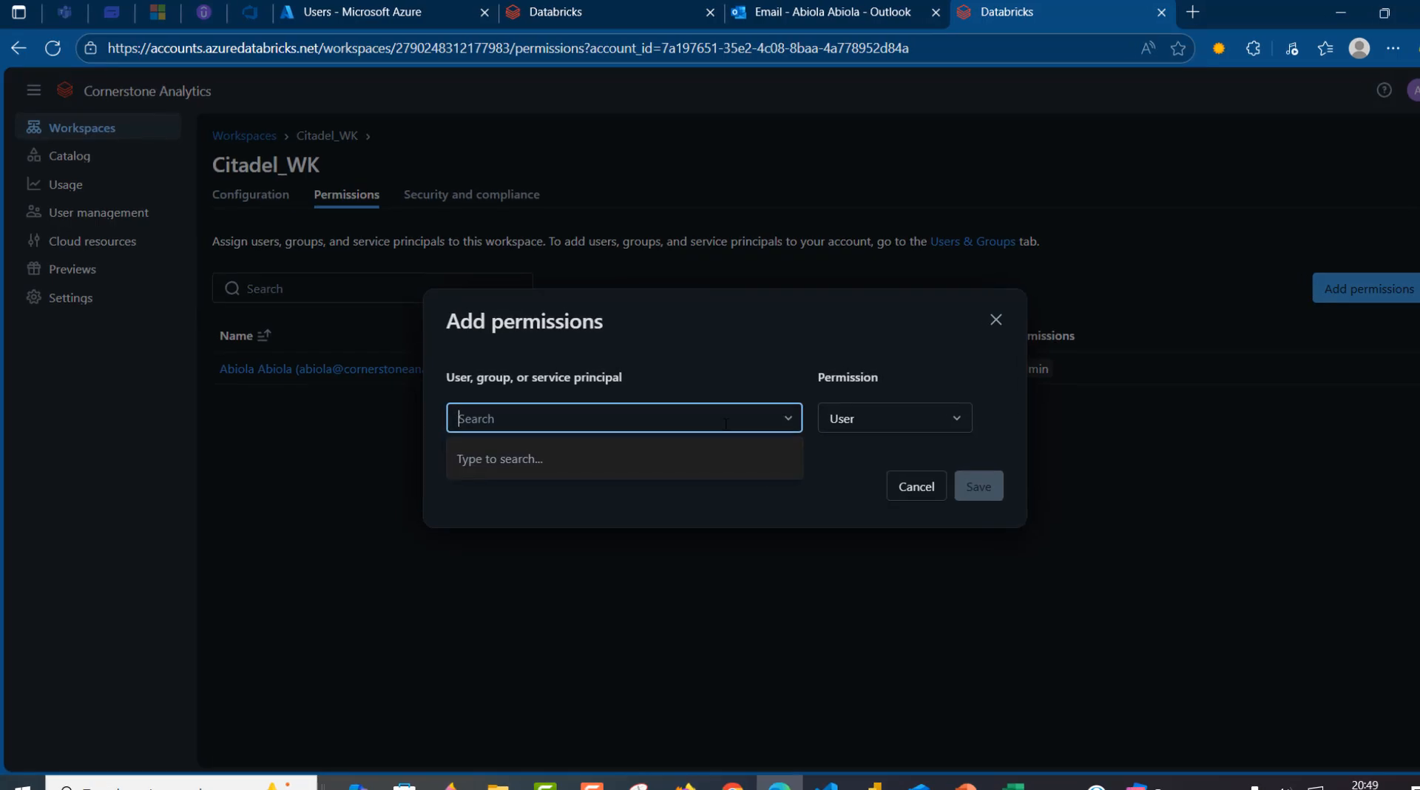
{"action": "type", "text": "zoe"}
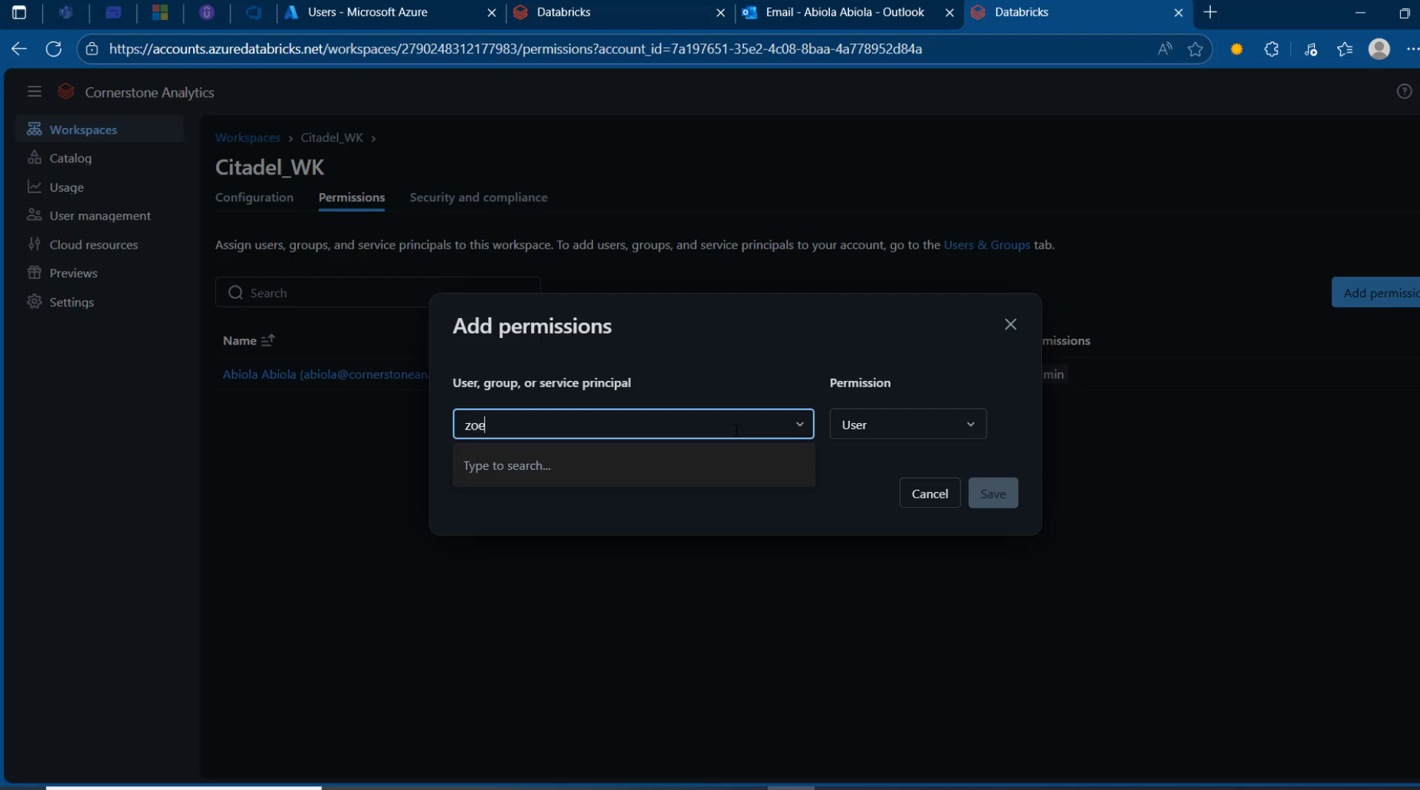
{"action": "left_click", "coordinate": [601, 516]}
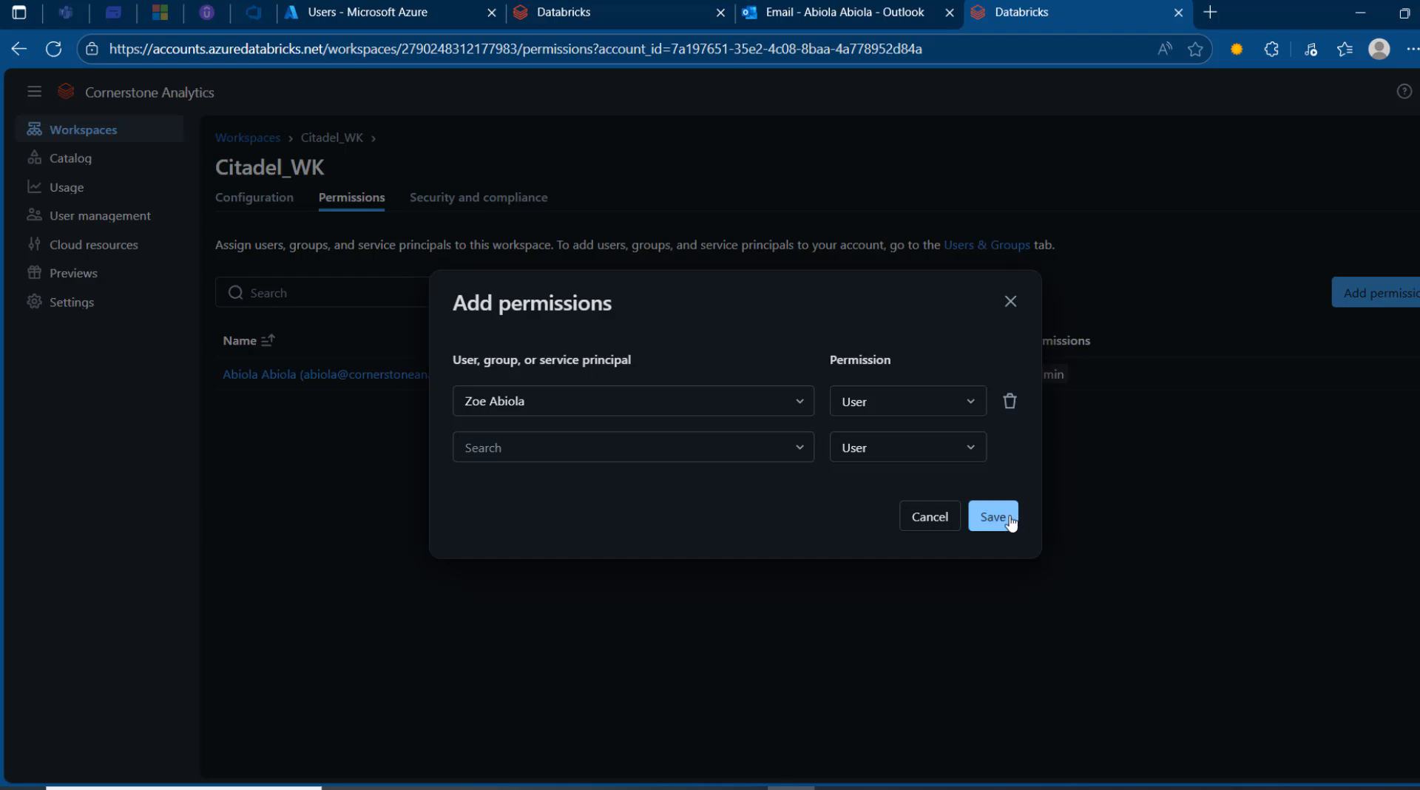
{"action": "left_click", "coordinate": [747, 449]}
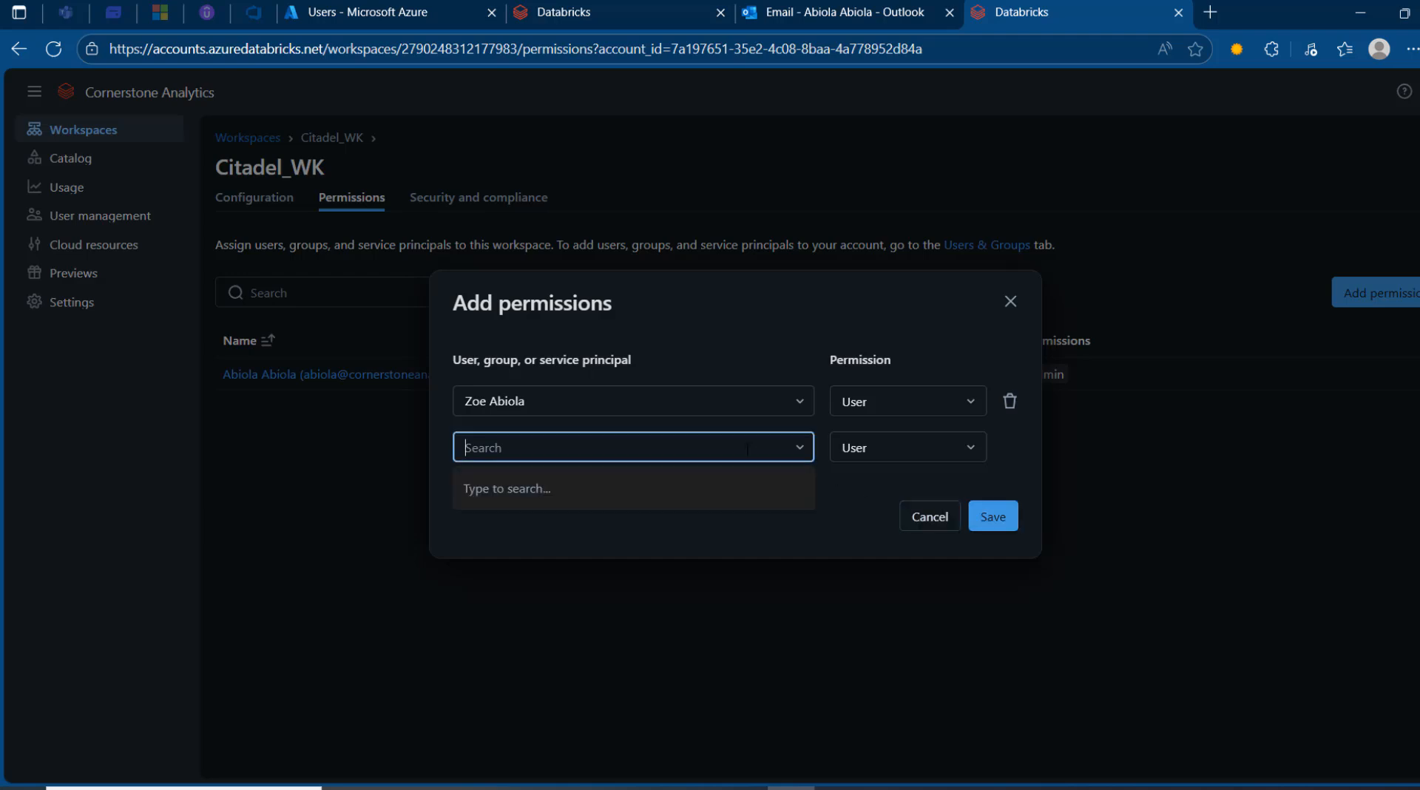
{"action": "type", "text": "eno"}
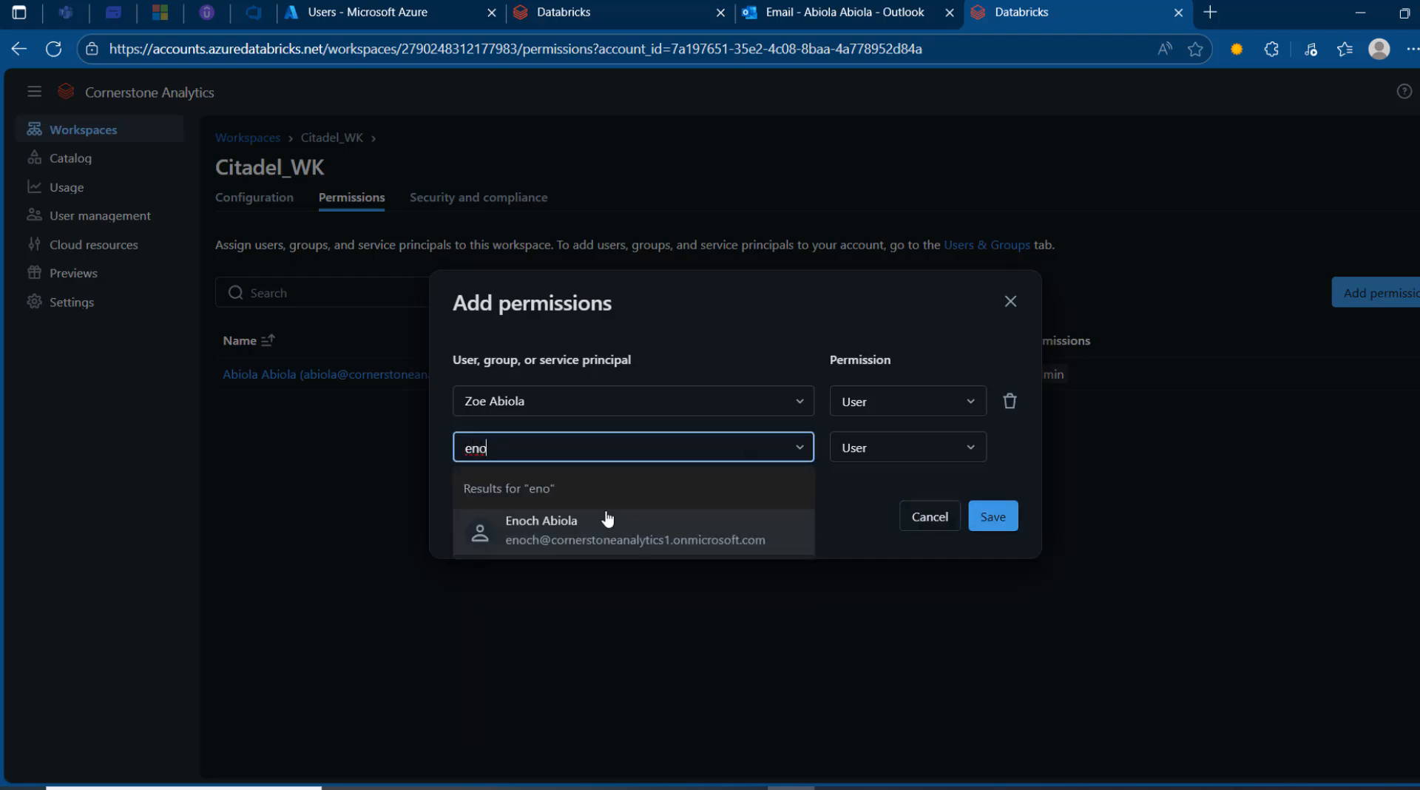
{"action": "left_click", "coordinate": [599, 536]}
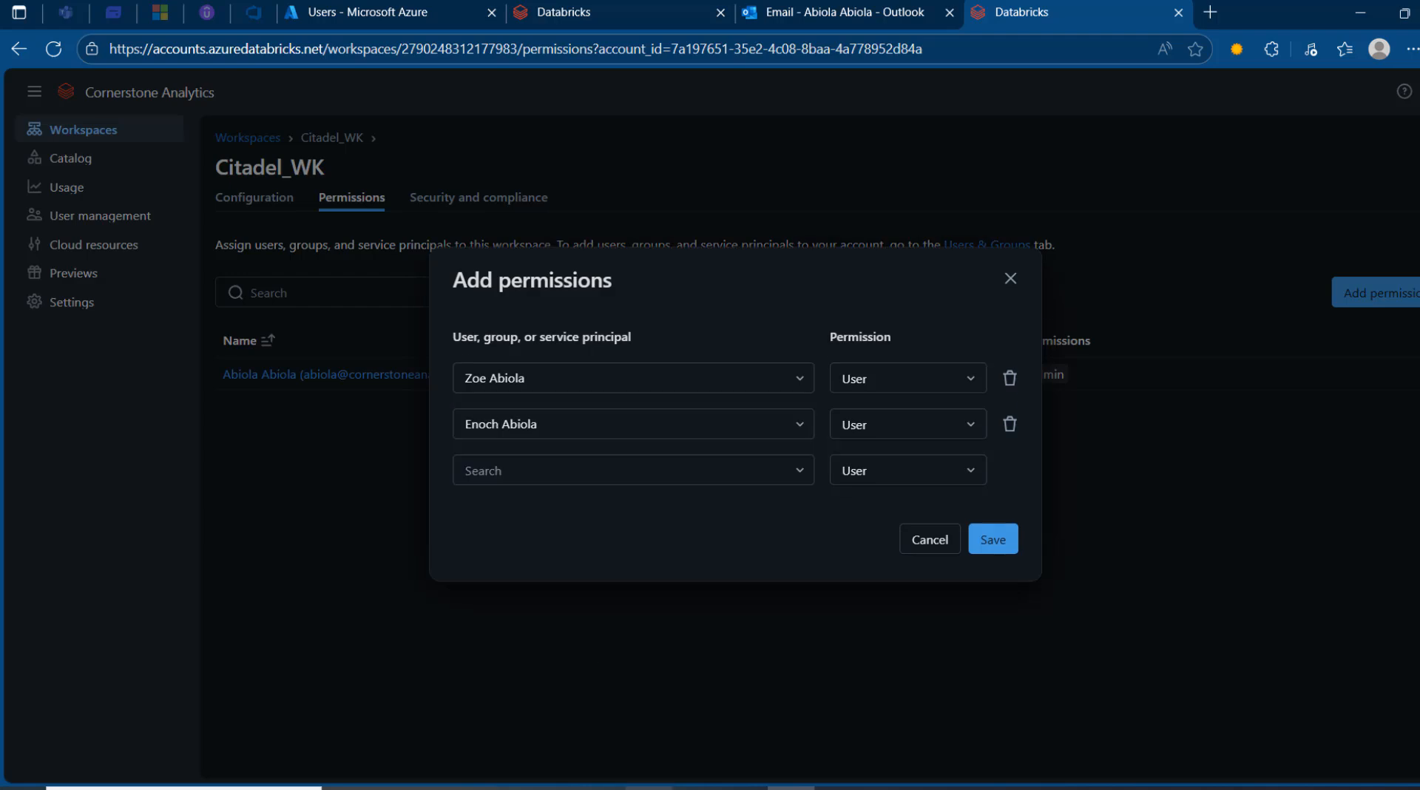
{"action": "left_click", "coordinate": [995, 549]}
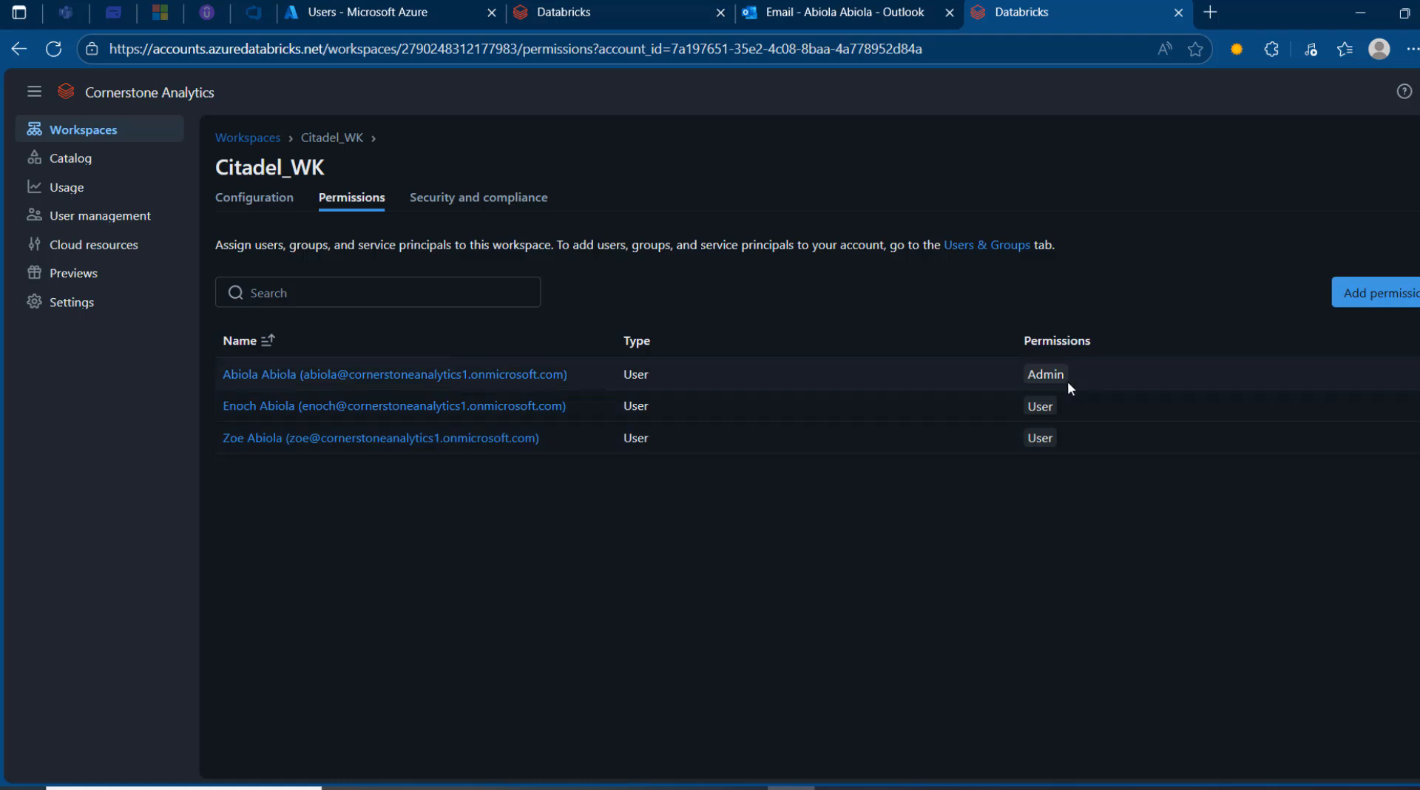
- Copy the Citadel_WK workspace URL from its Configuration details into a new Chrome window
{"action": "left_click", "coordinate": [267, 210]}
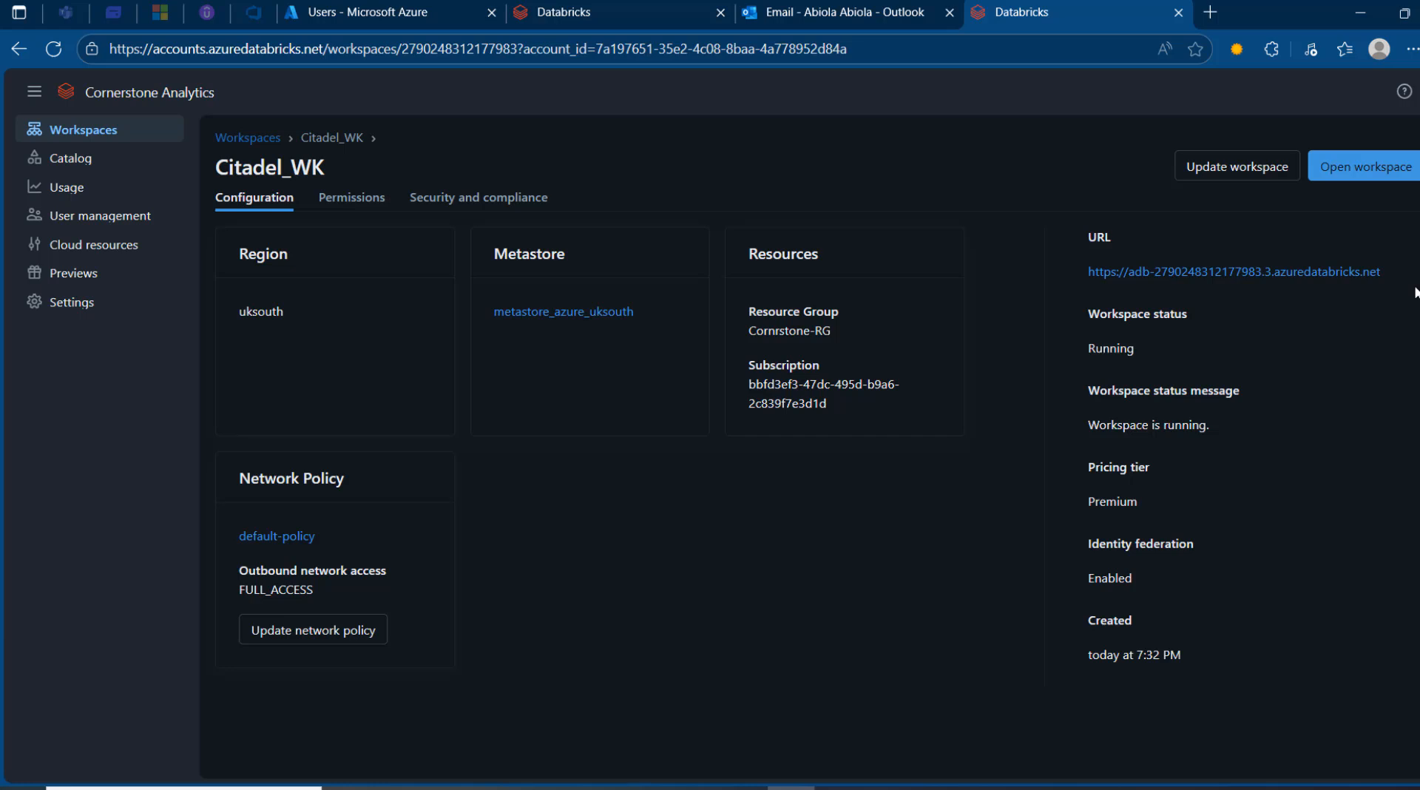
{"action": "left_click_drag", "start_coordinate": [1404, 274], "coordinate": [1085, 271]}
{"action": "key", "text": "ctrl+c"}
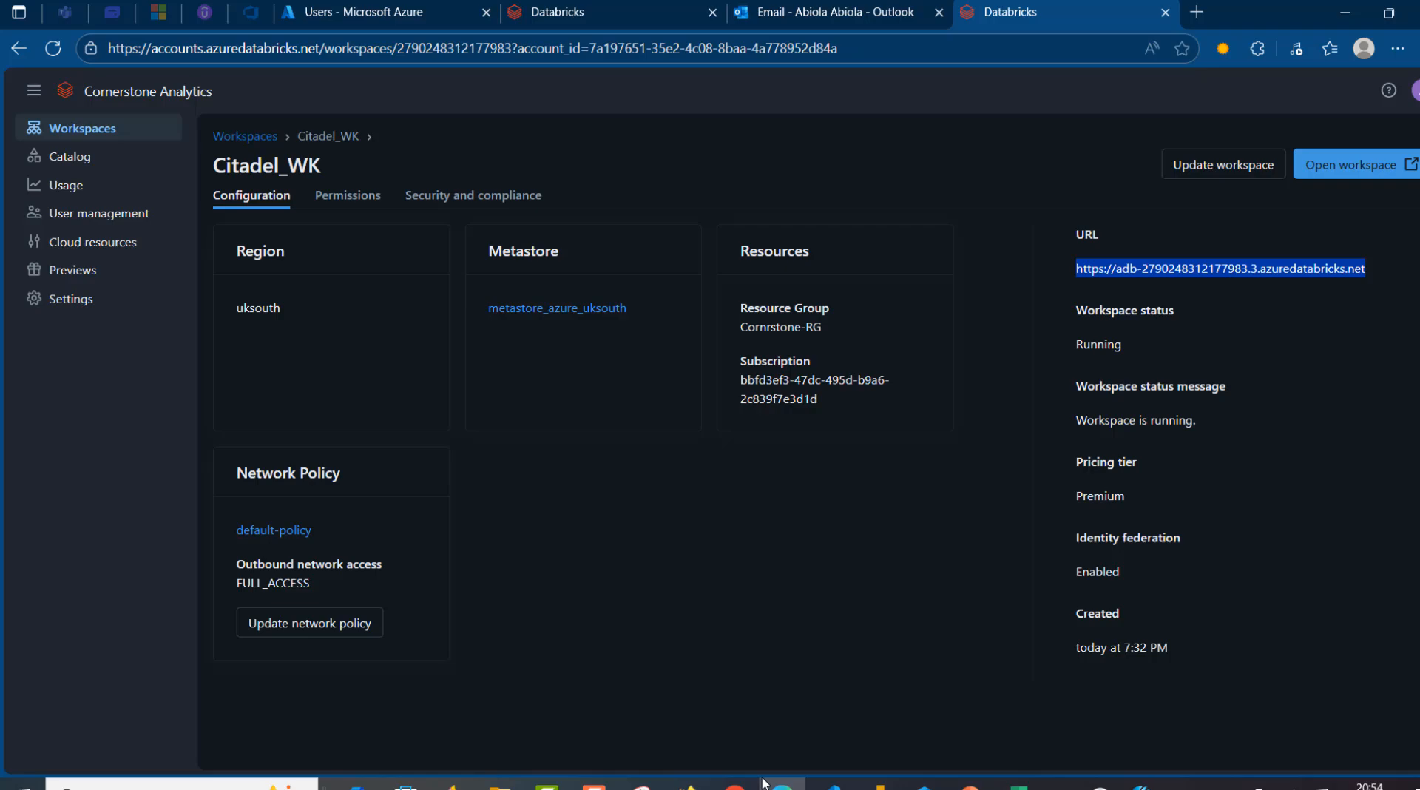
{"action": "left_click", "coordinate": [723, 781]}
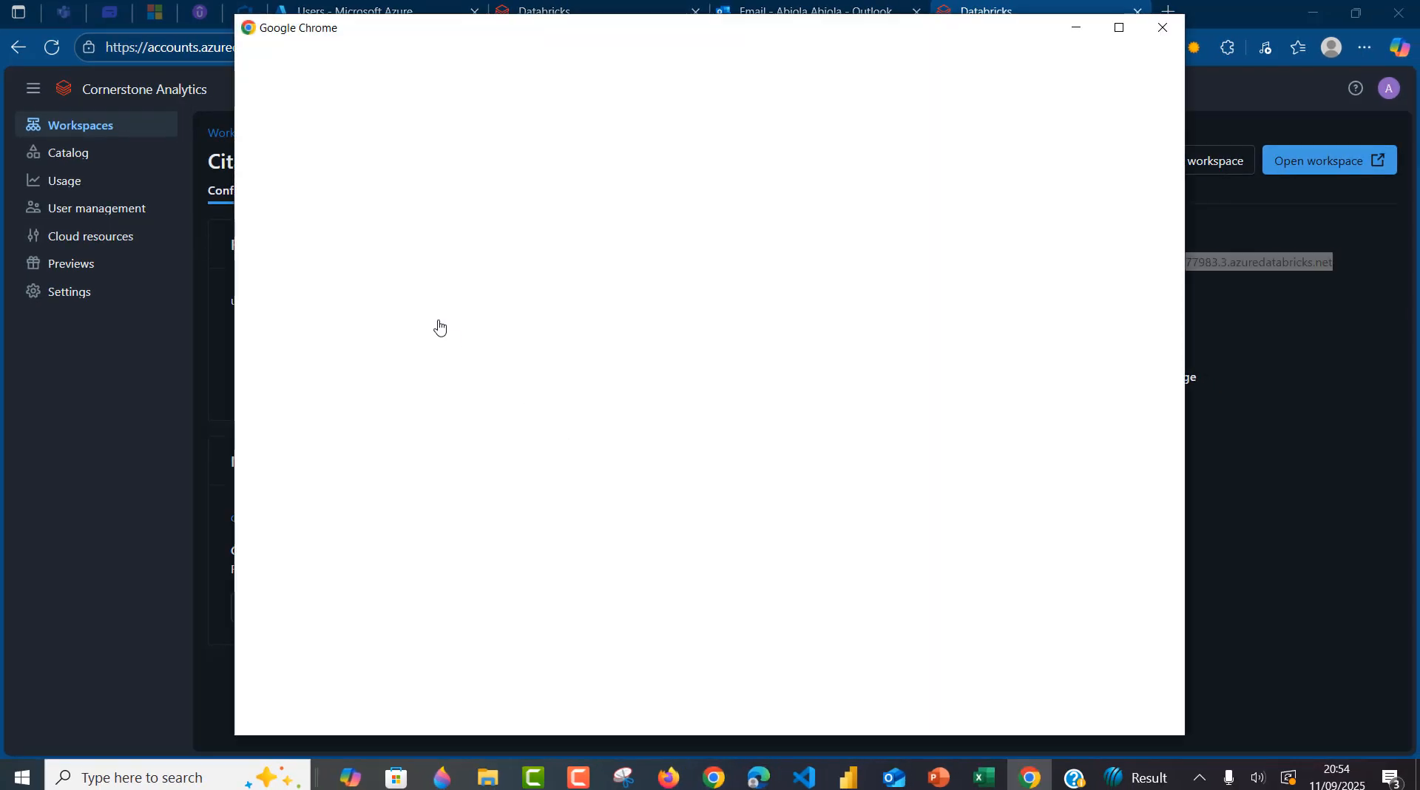
- Load the Citadel_WK workspace URL in Chrome and check which account is signed in
{"action": "left_click", "coordinate": [455, 296]}
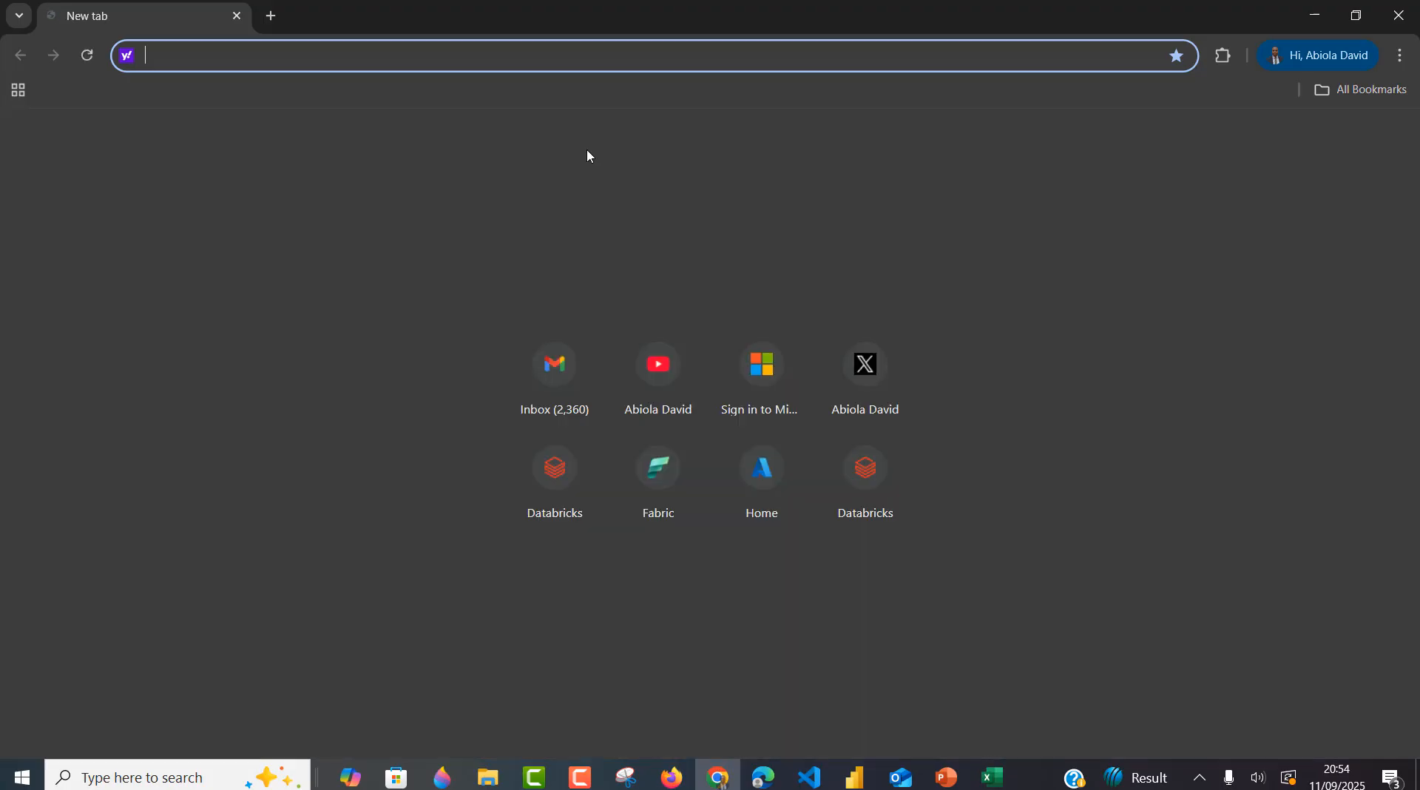
{"action": "key", "text": "ctrl+v"}
{"action": "key", "text": "Return"}
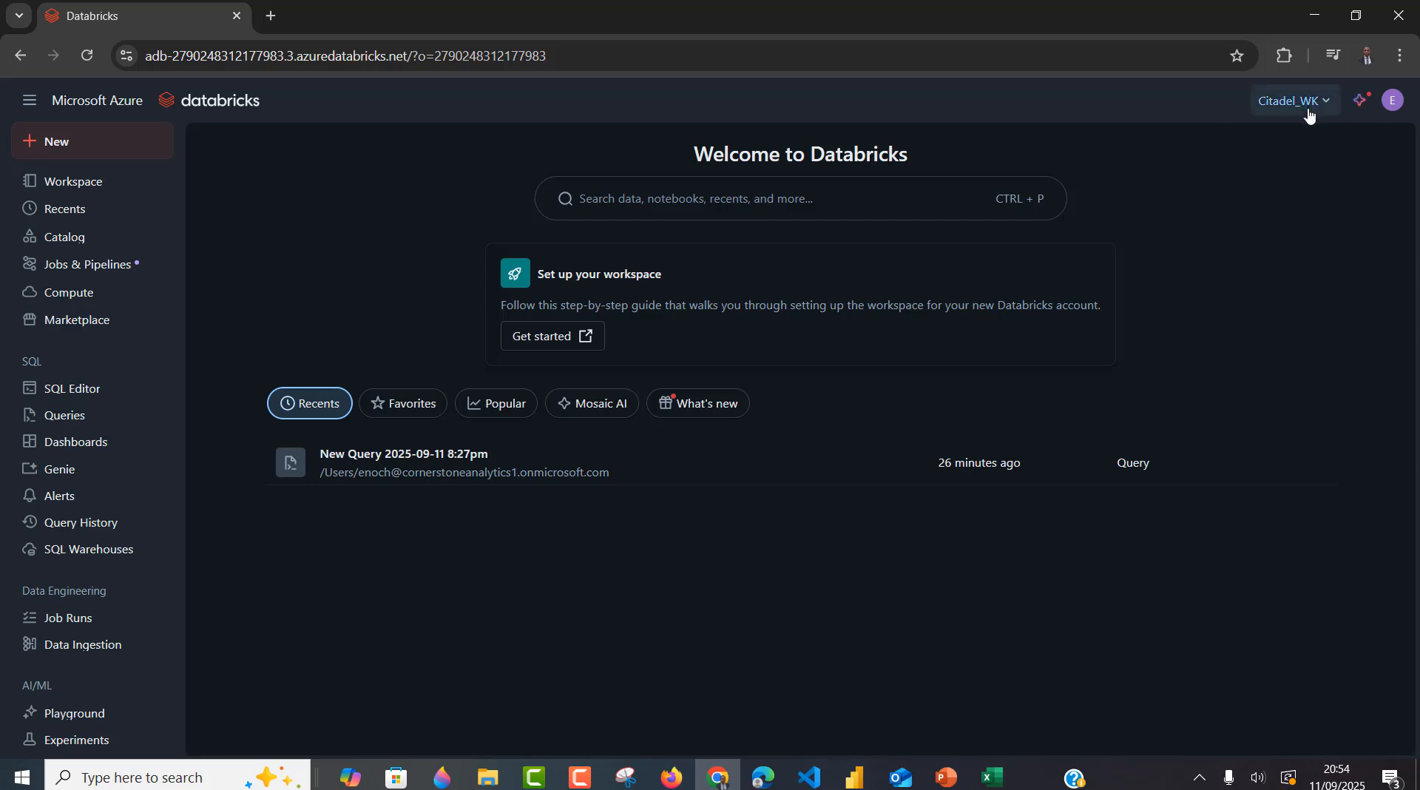
{"action": "left_click", "coordinate": [1393, 101]}
{"action": "left_click", "coordinate": [1246, 209]}
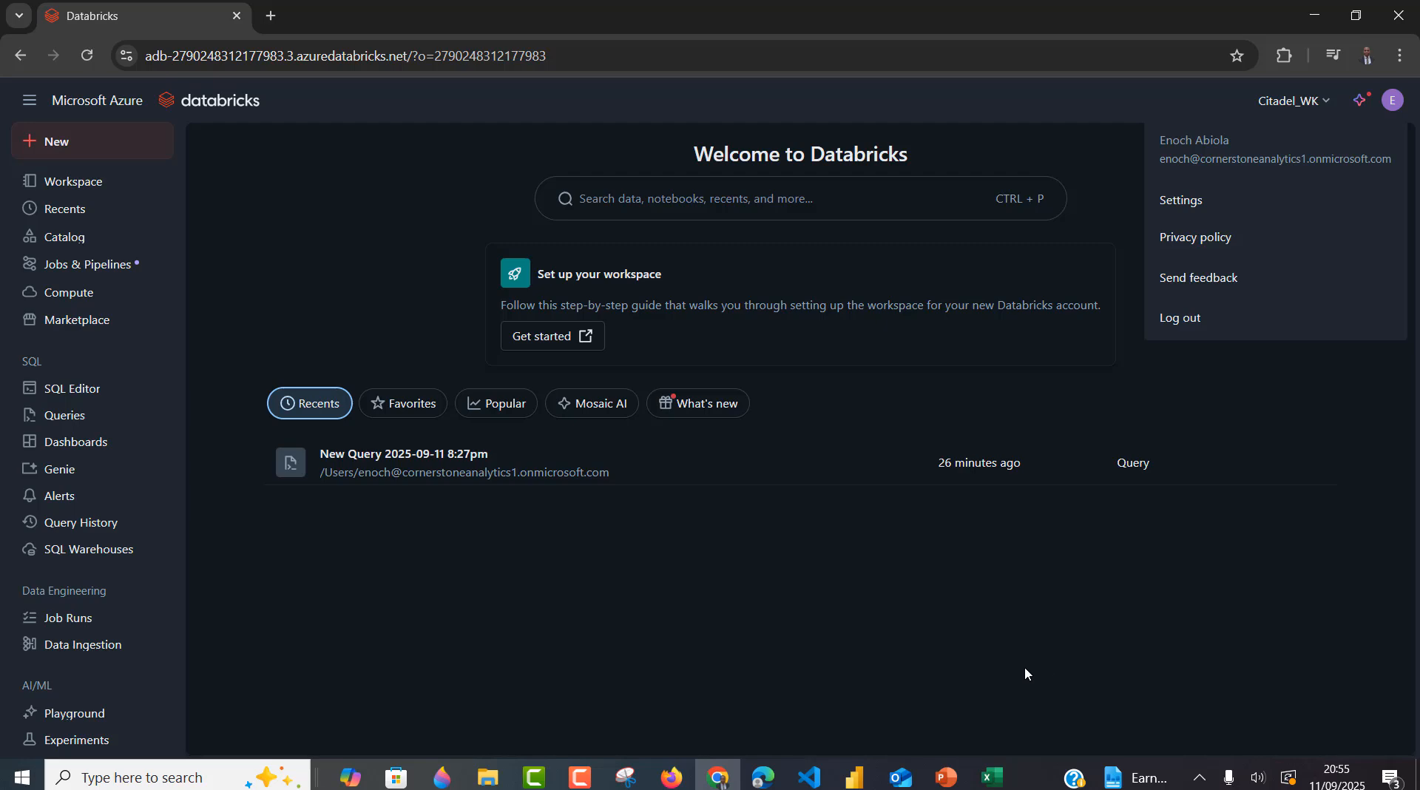
- Load the workspace URL in Firefox and sign in through Microsoft Entra ID as the other non-admin user
{"action": "left_click", "coordinate": [674, 778]}
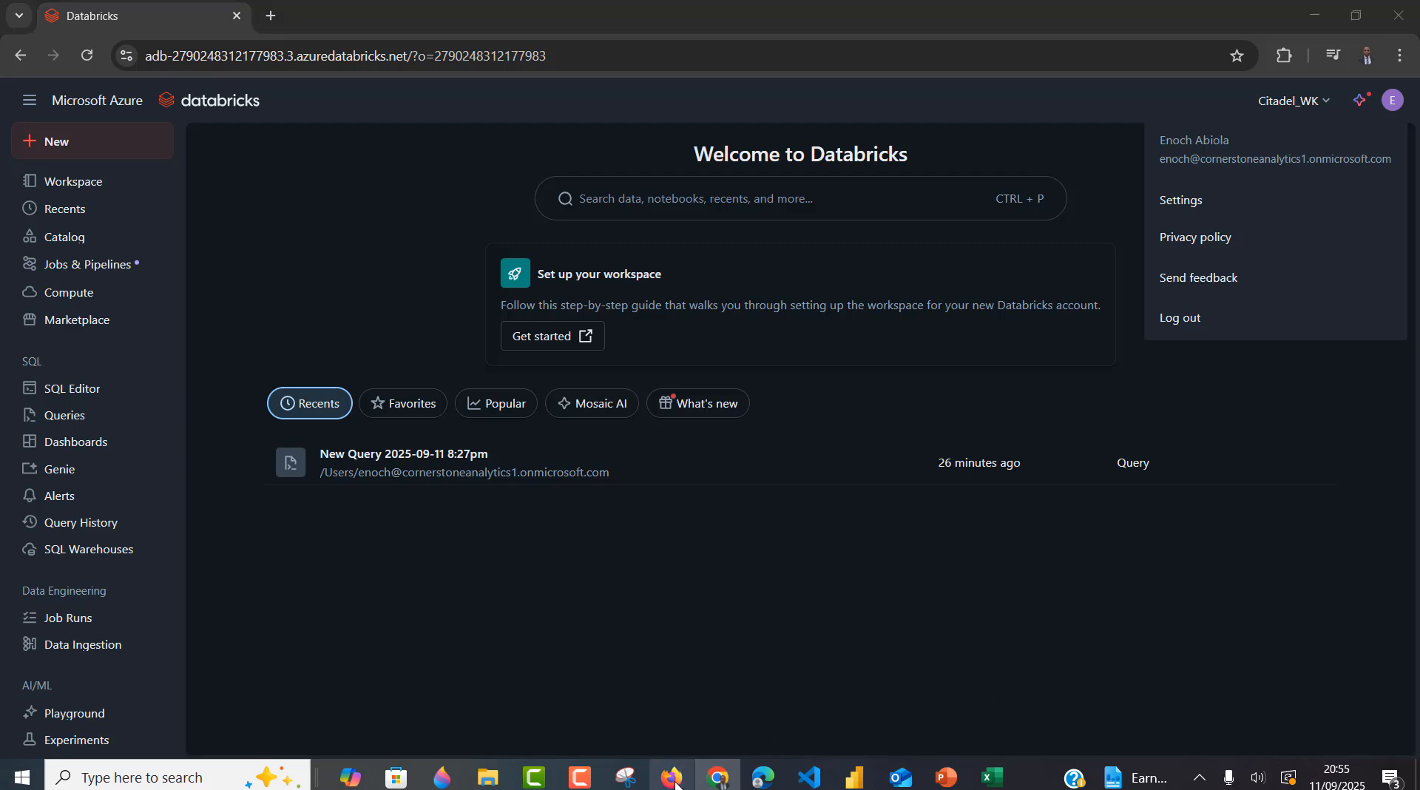
{"action": "type", "text": "https://adb-2790248312177983.3.azuredatabricks.net/"}
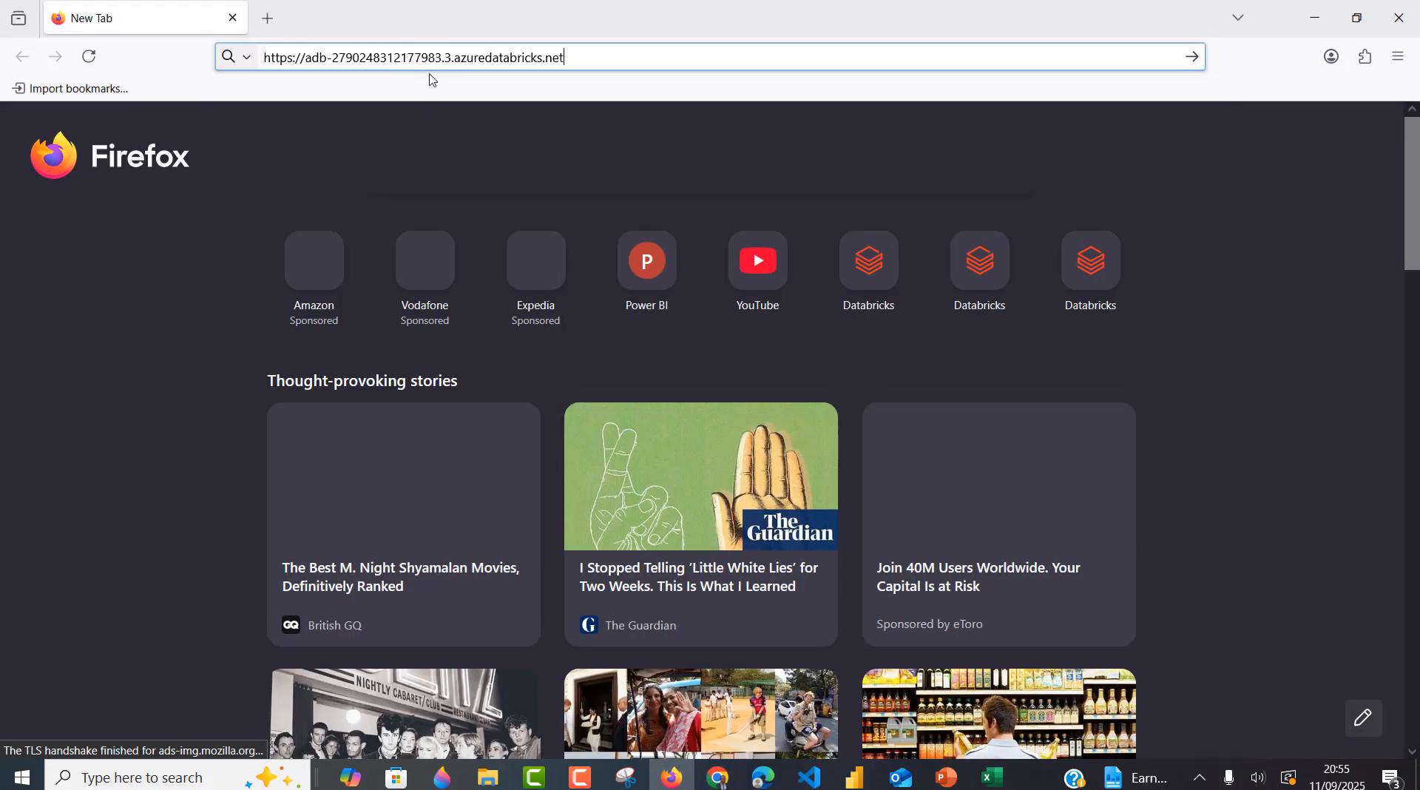
{"action": "key", "text": "Return"}
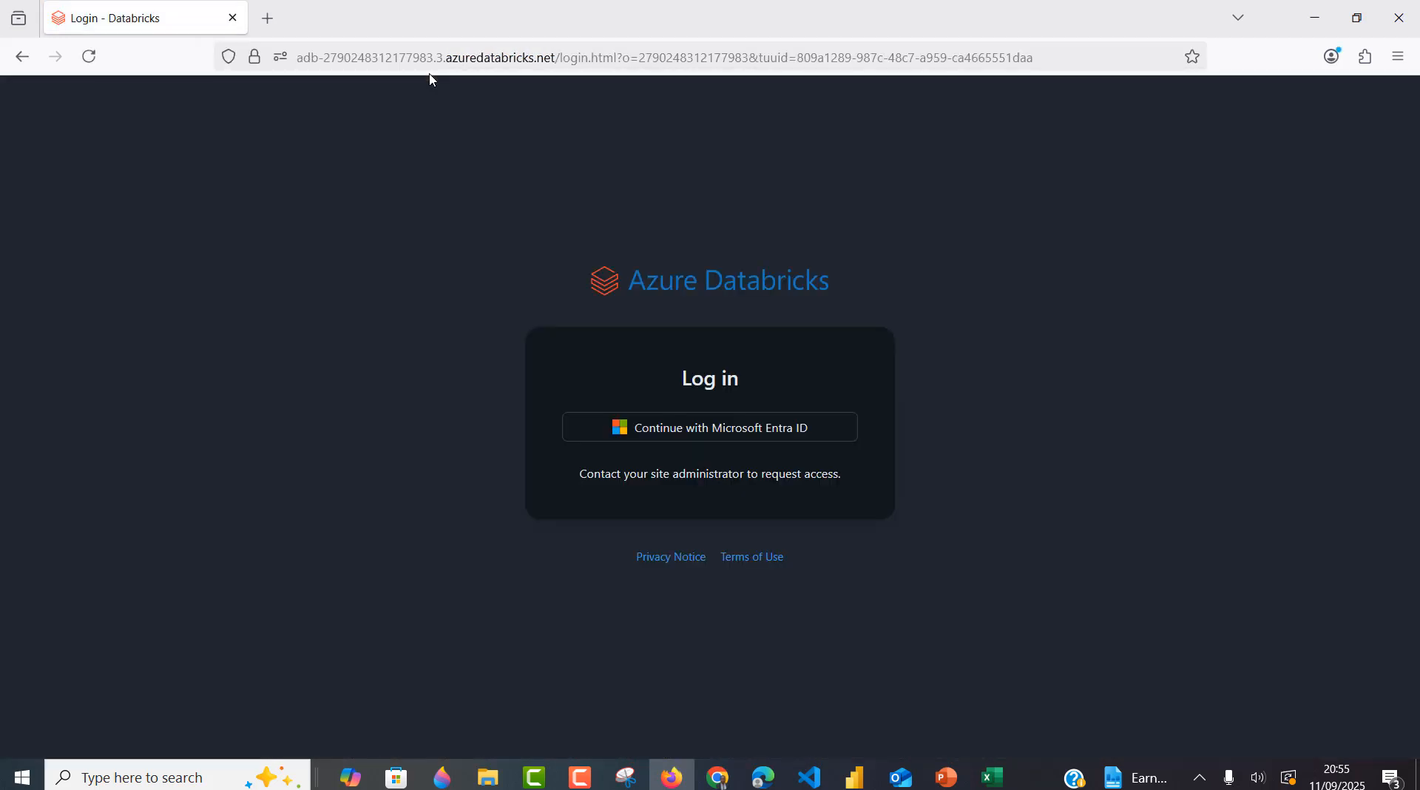
{"action": "left_click", "coordinate": [701, 423]}
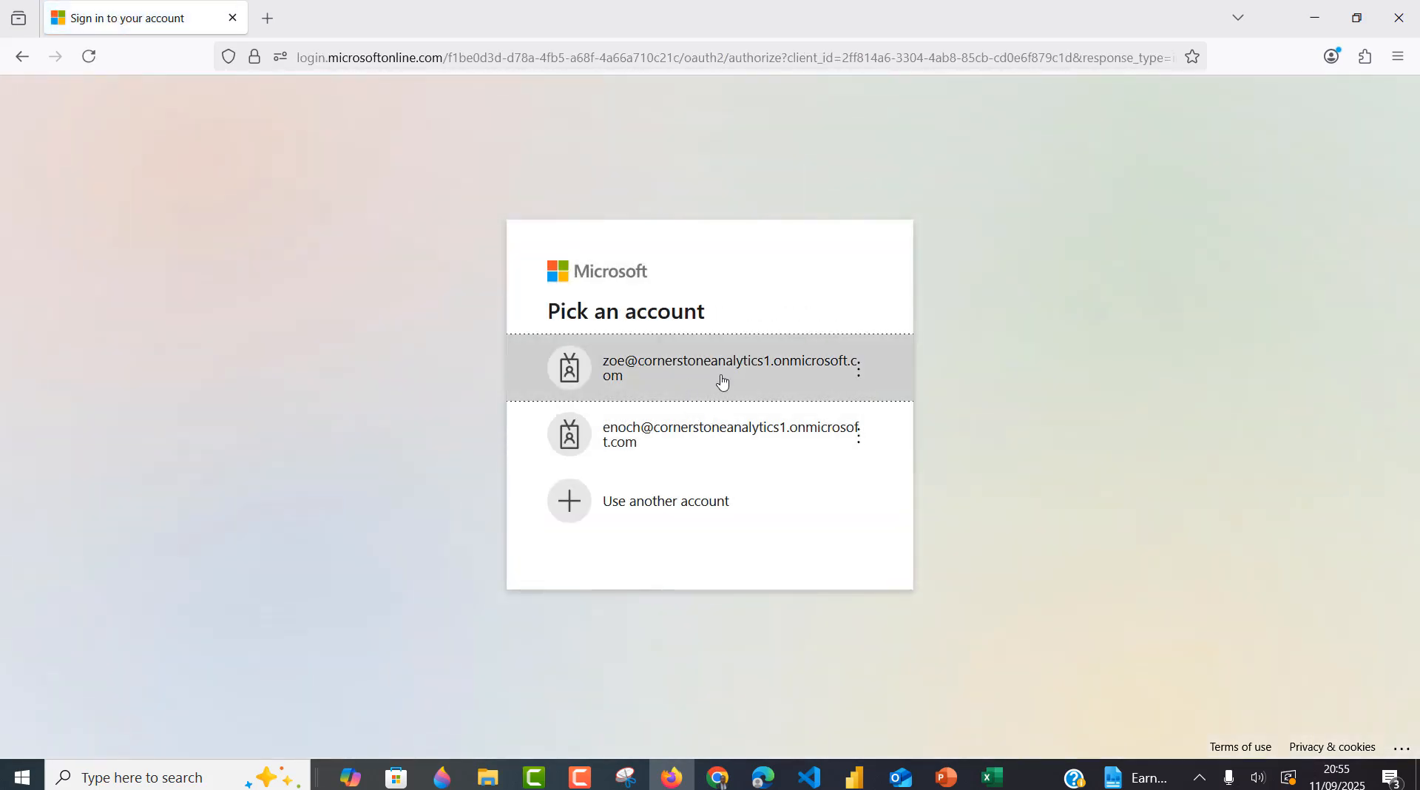
{"action": "left_click", "coordinate": [722, 381]}
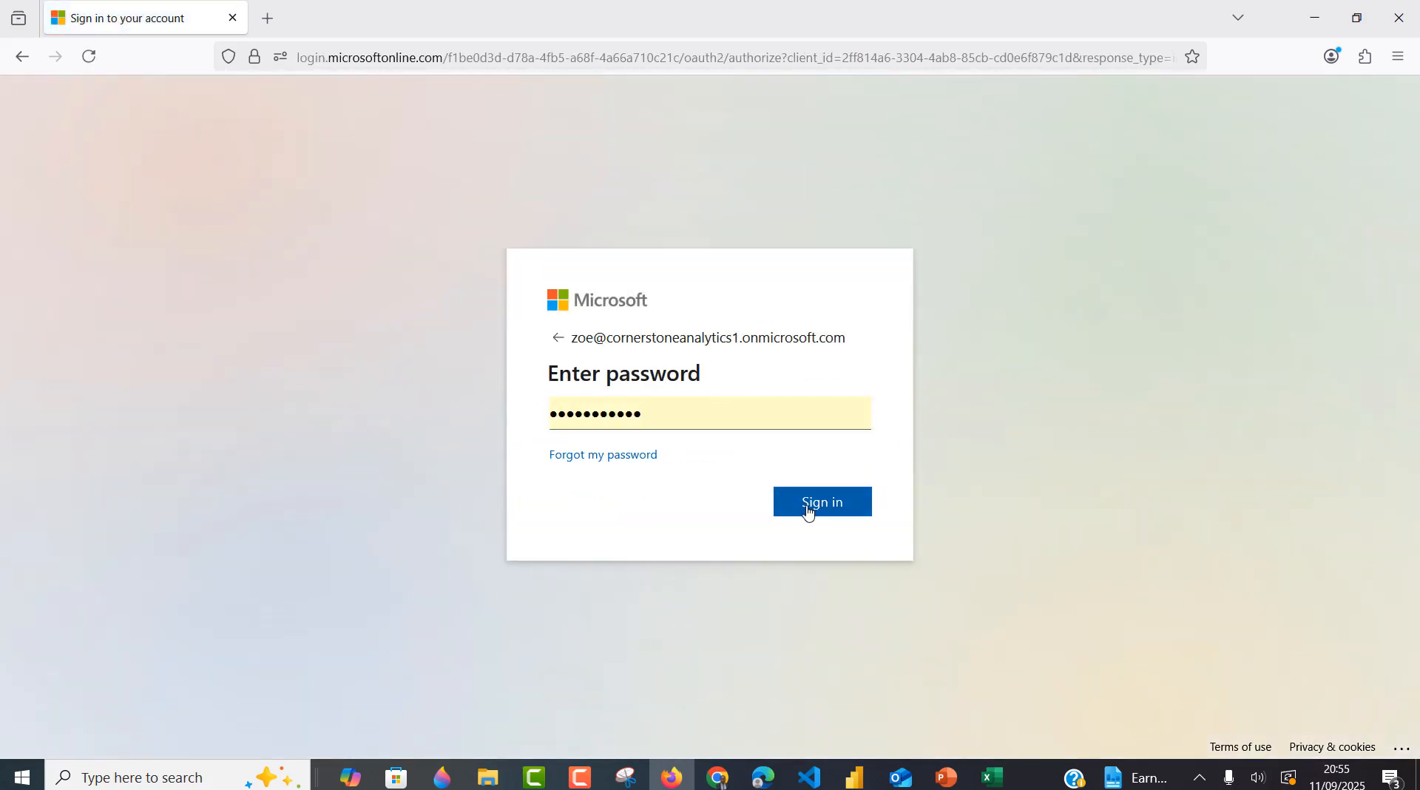
{"action": "left_click", "coordinate": [809, 509]}
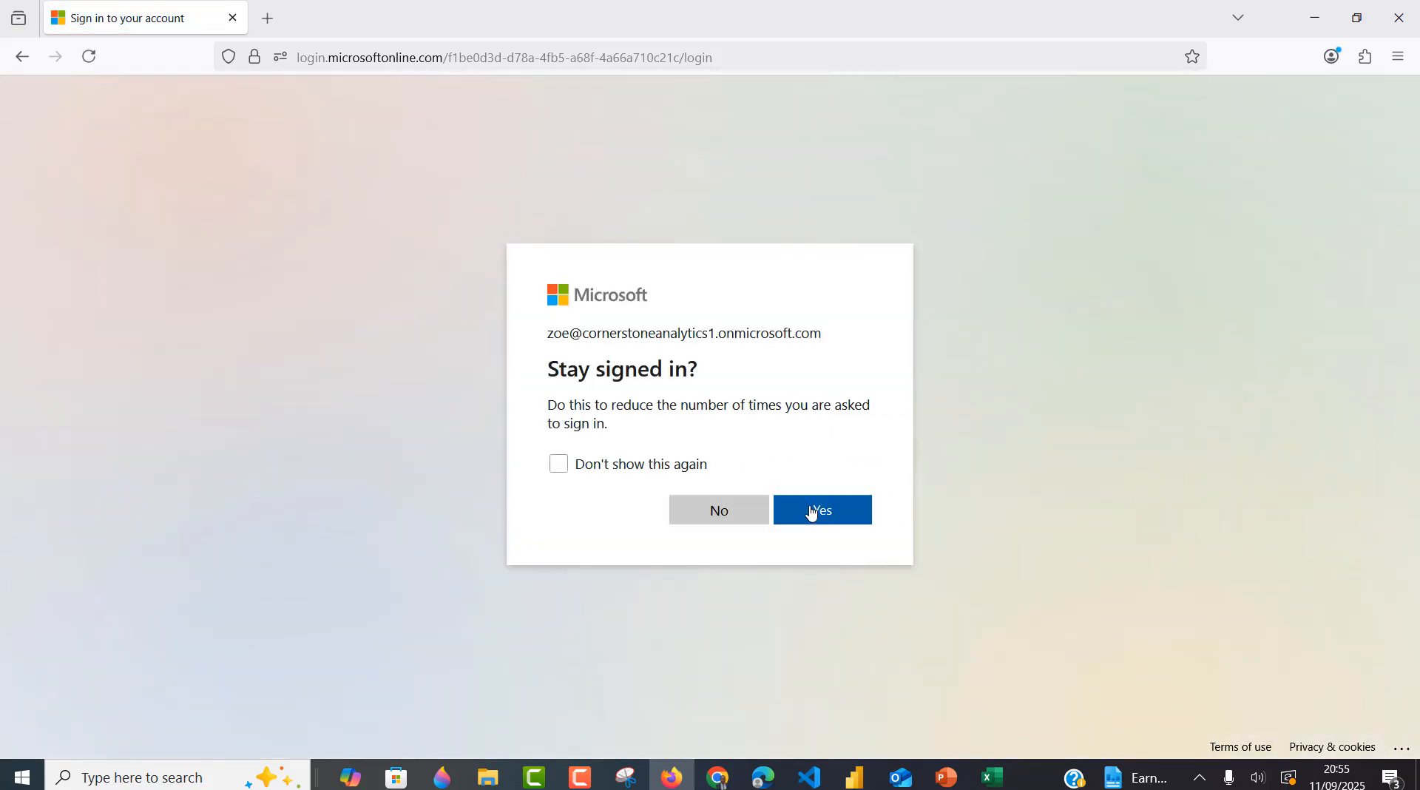
{"action": "left_click", "coordinate": [810, 510]}
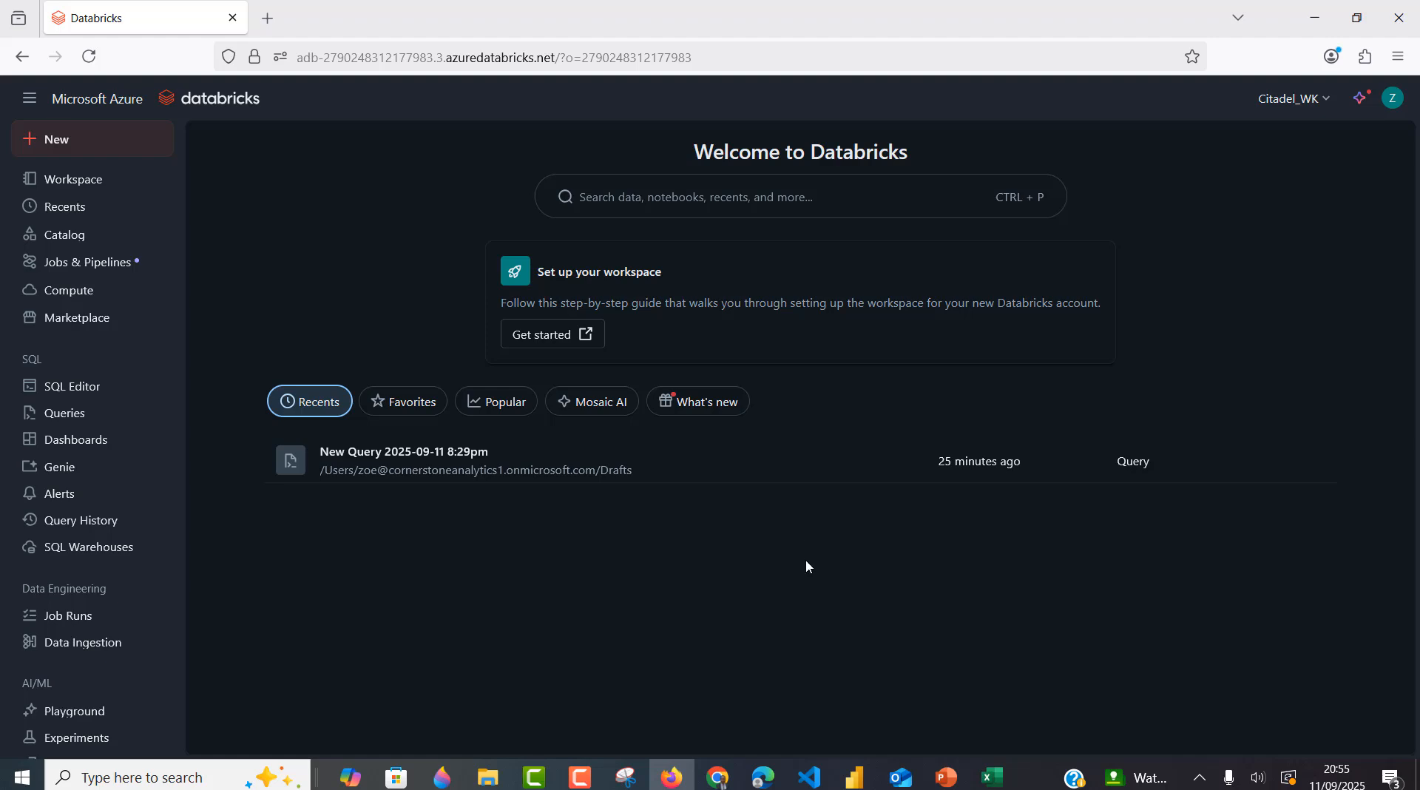
- Return to the admin's Edge workspace and open Catalog Explorer's add-data options
{"action": "left_click", "coordinate": [765, 777]}
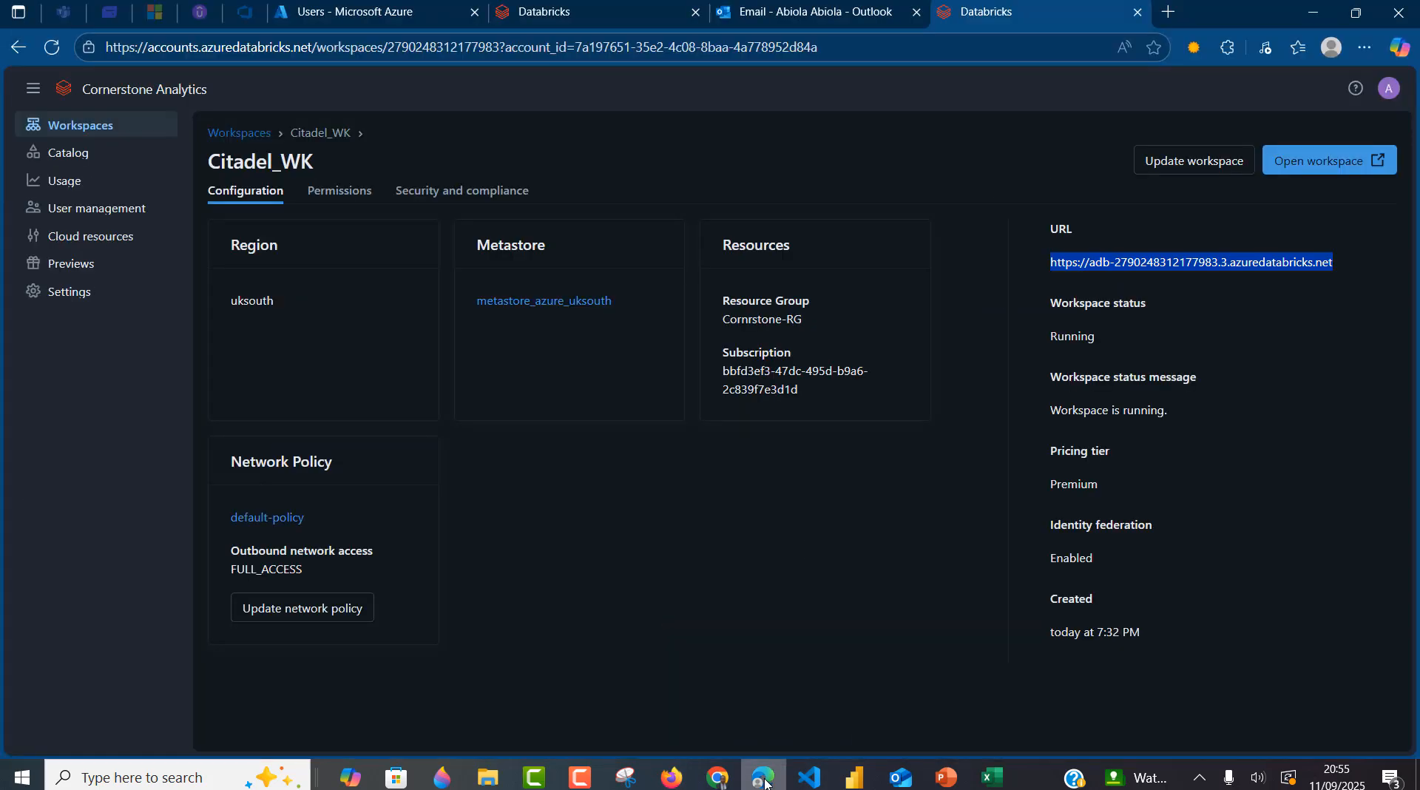
{"action": "left_click", "coordinate": [610, 4]}
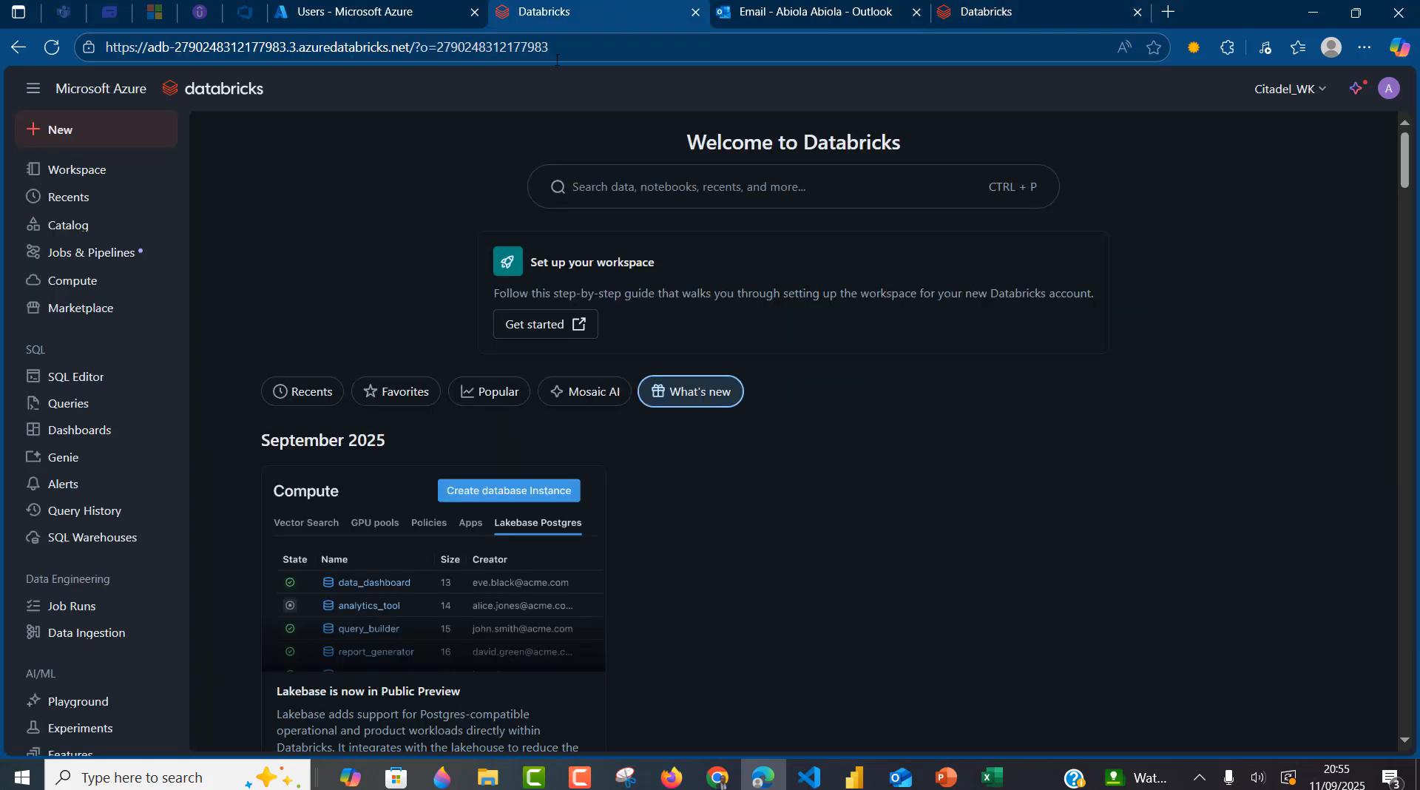
{"action": "left_click", "coordinate": [76, 234]}
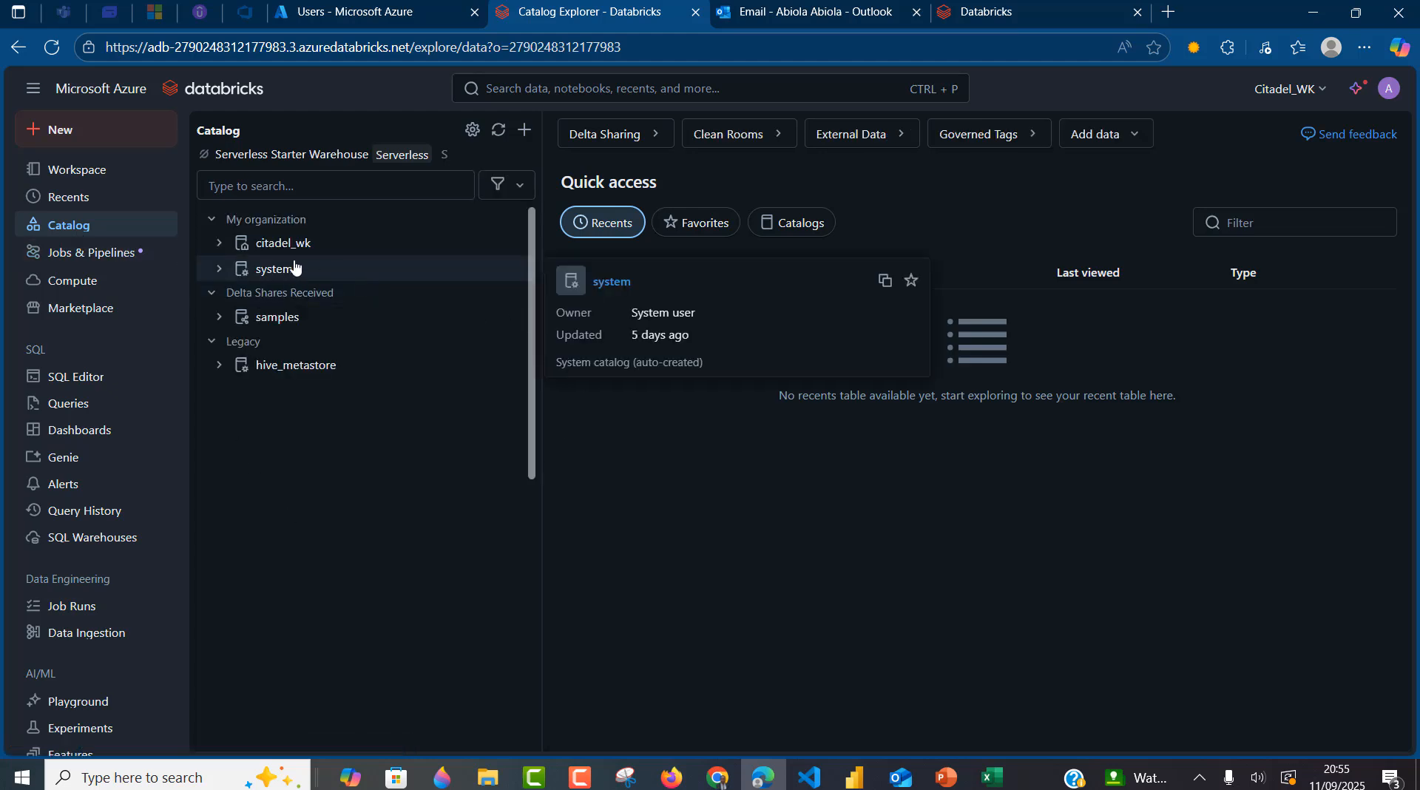
{"action": "mouse_move", "coordinate": [294, 255]}
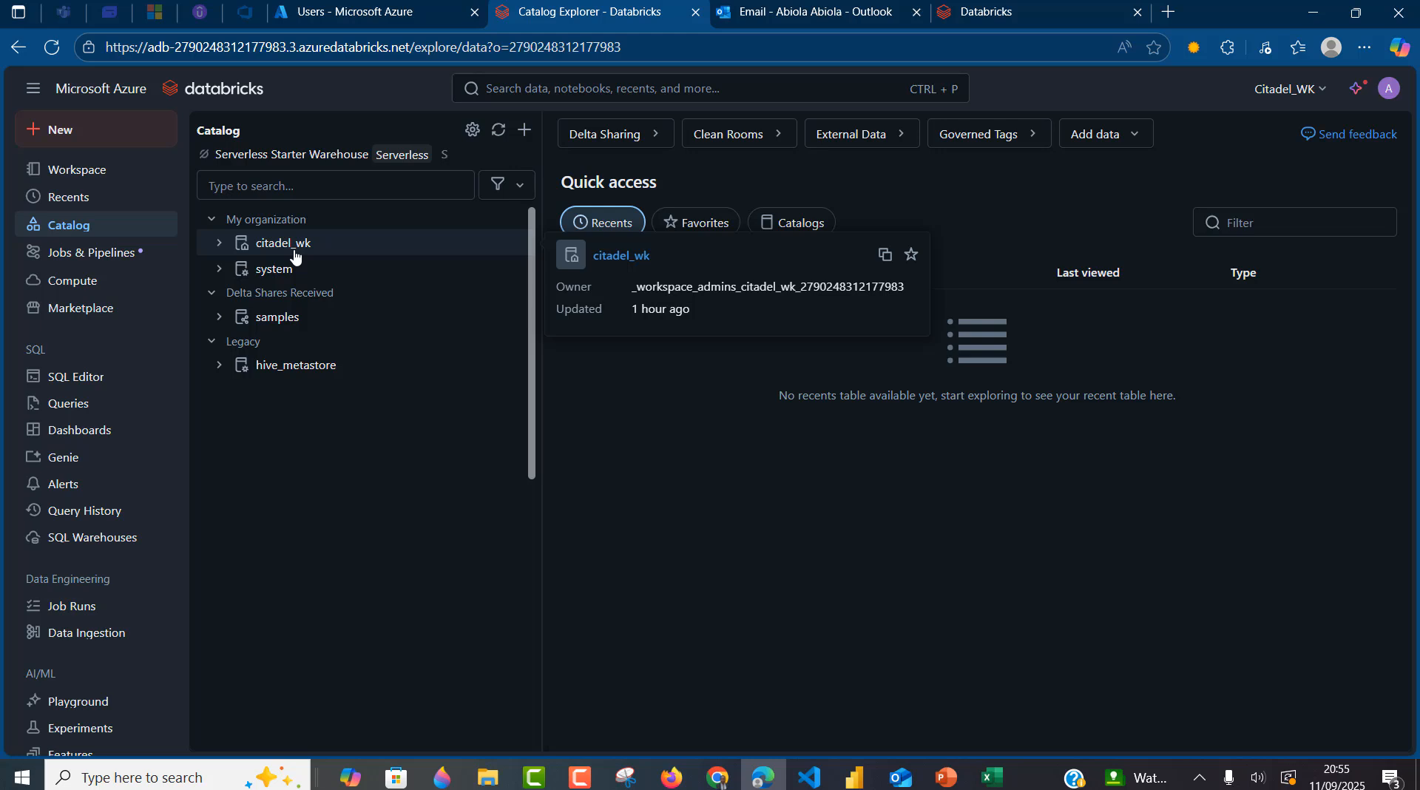
- Create the catalog learning_new_catalog on the citadel_wk external location and dismiss the confirmation
{"action": "left_click", "coordinate": [524, 130]}
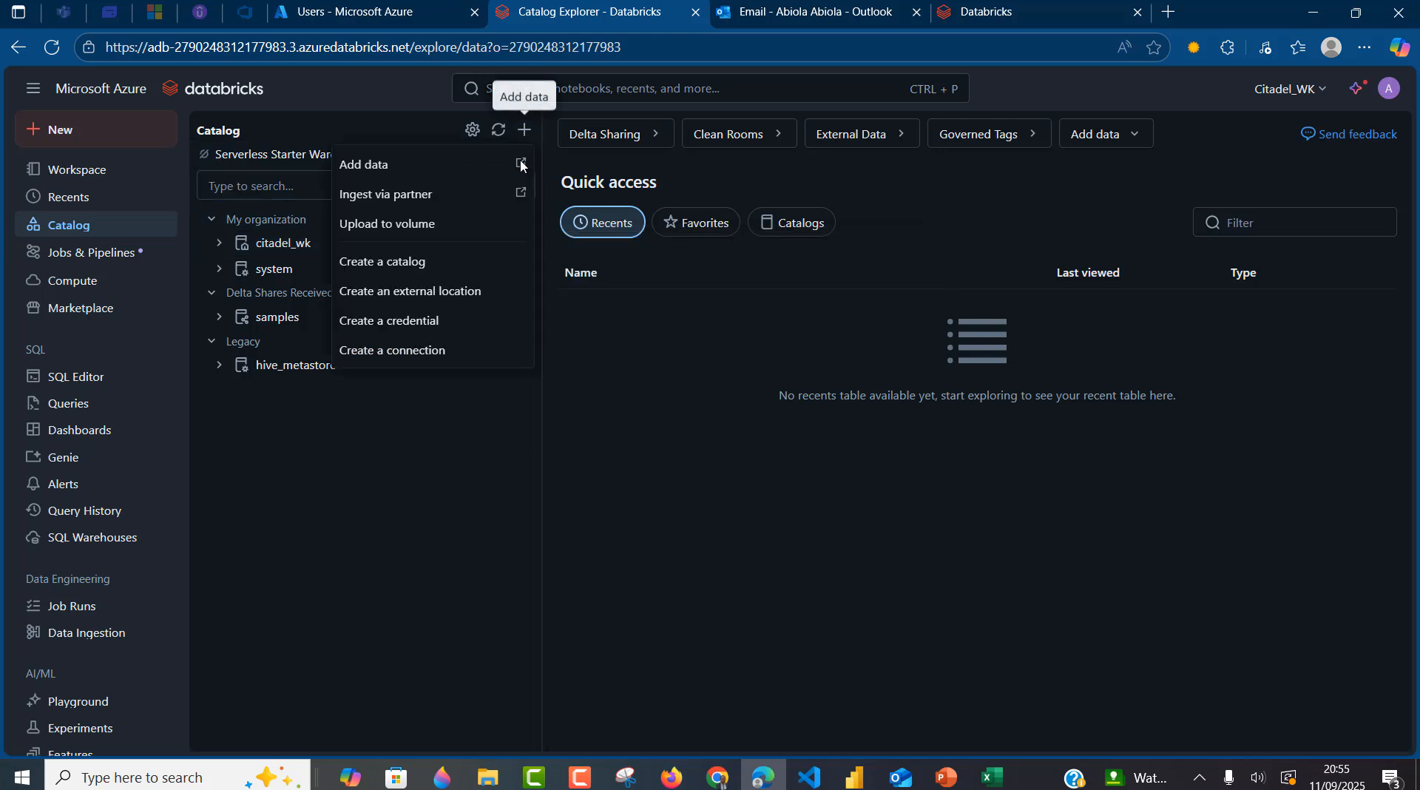
{"action": "left_click", "coordinate": [420, 262]}
{"action": "left_click", "coordinate": [642, 332]}
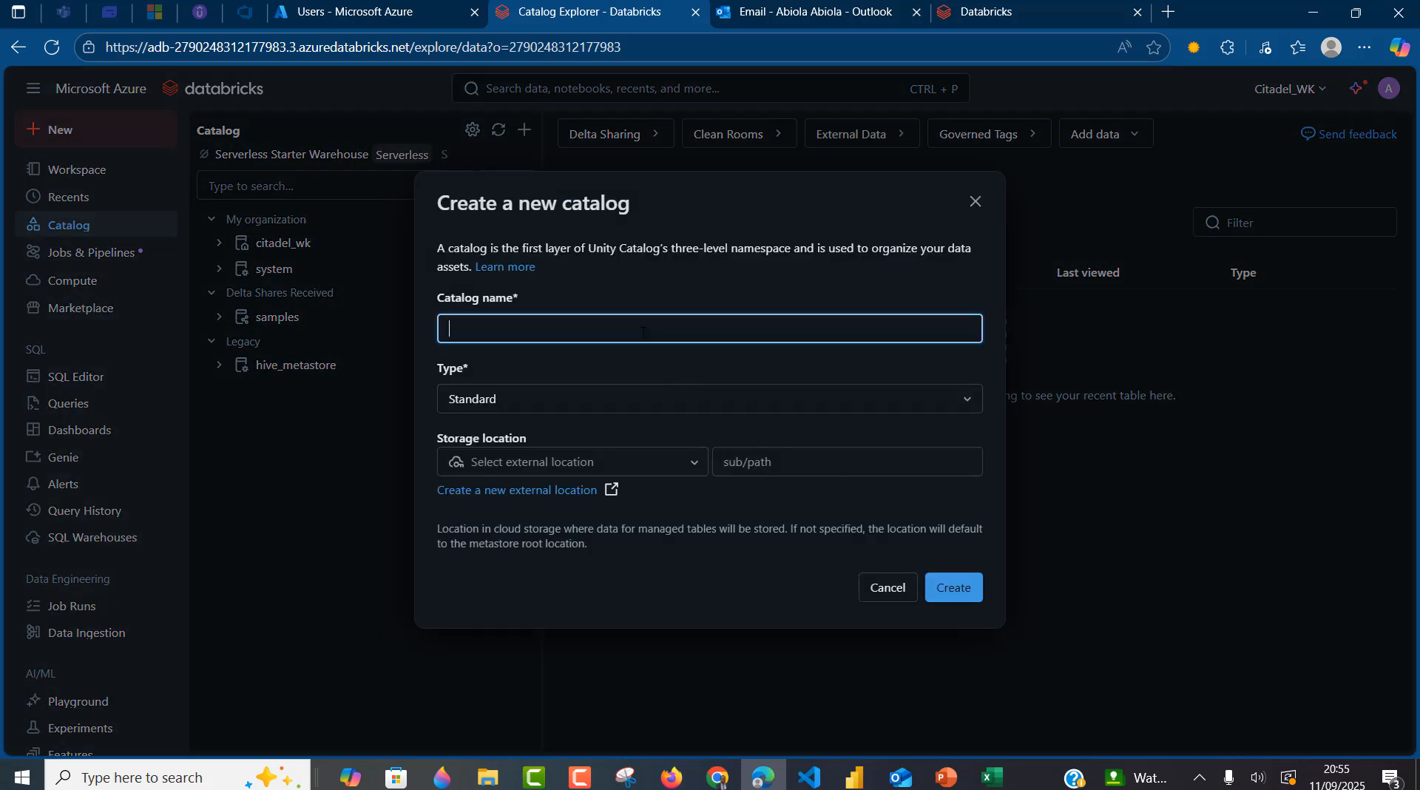
{"action": "type", "text": "learning_new_catalog"}
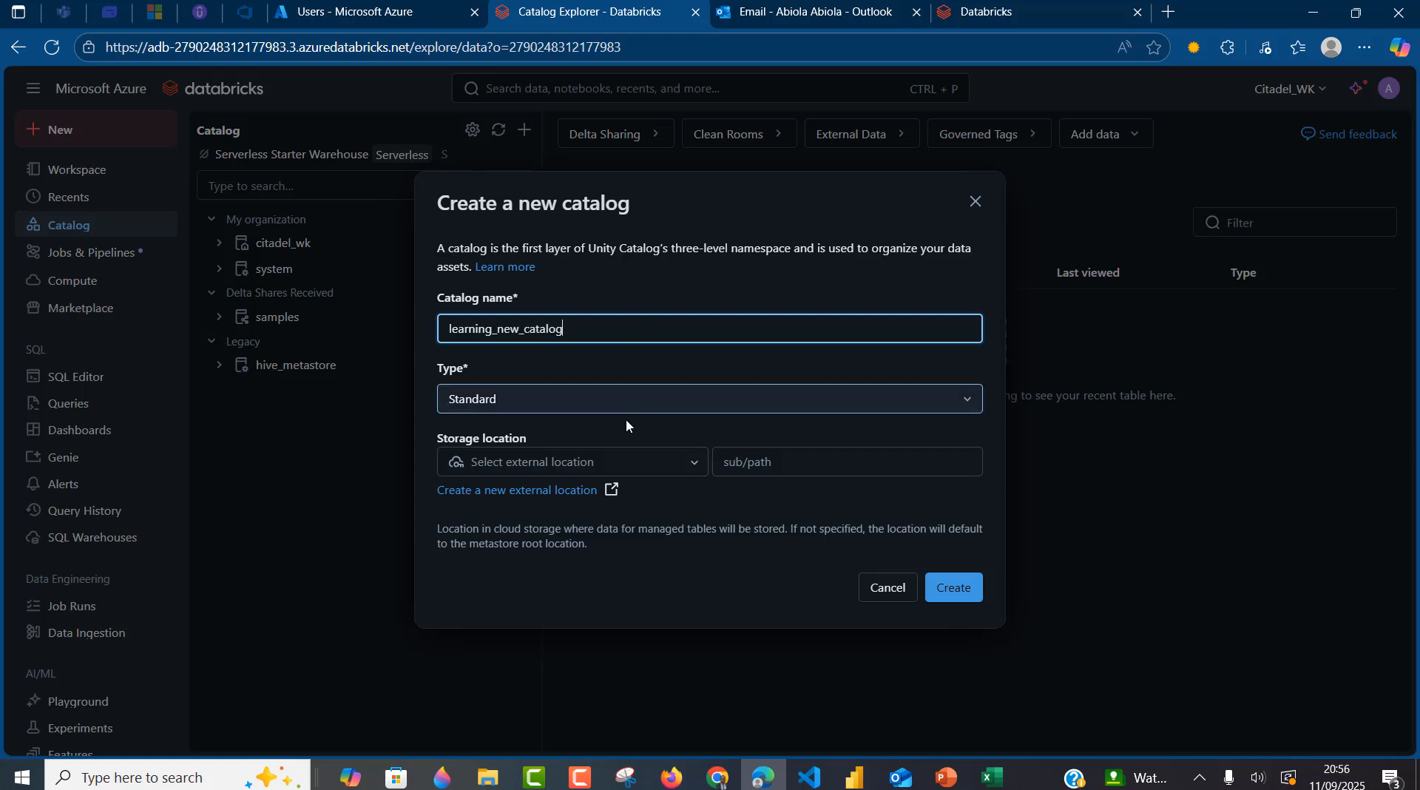
{"action": "left_click", "coordinate": [664, 469]}
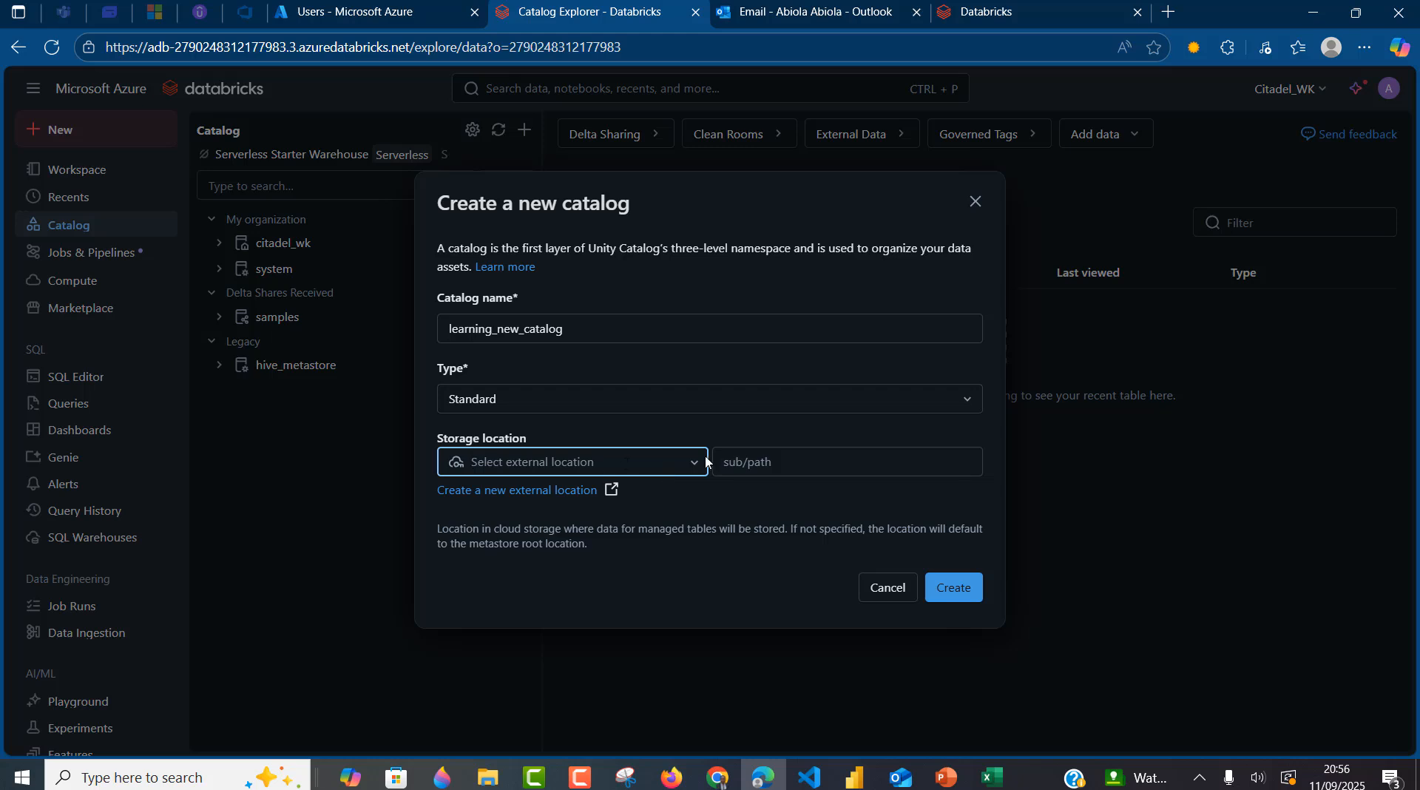
{"action": "left_click", "coordinate": [696, 470]}
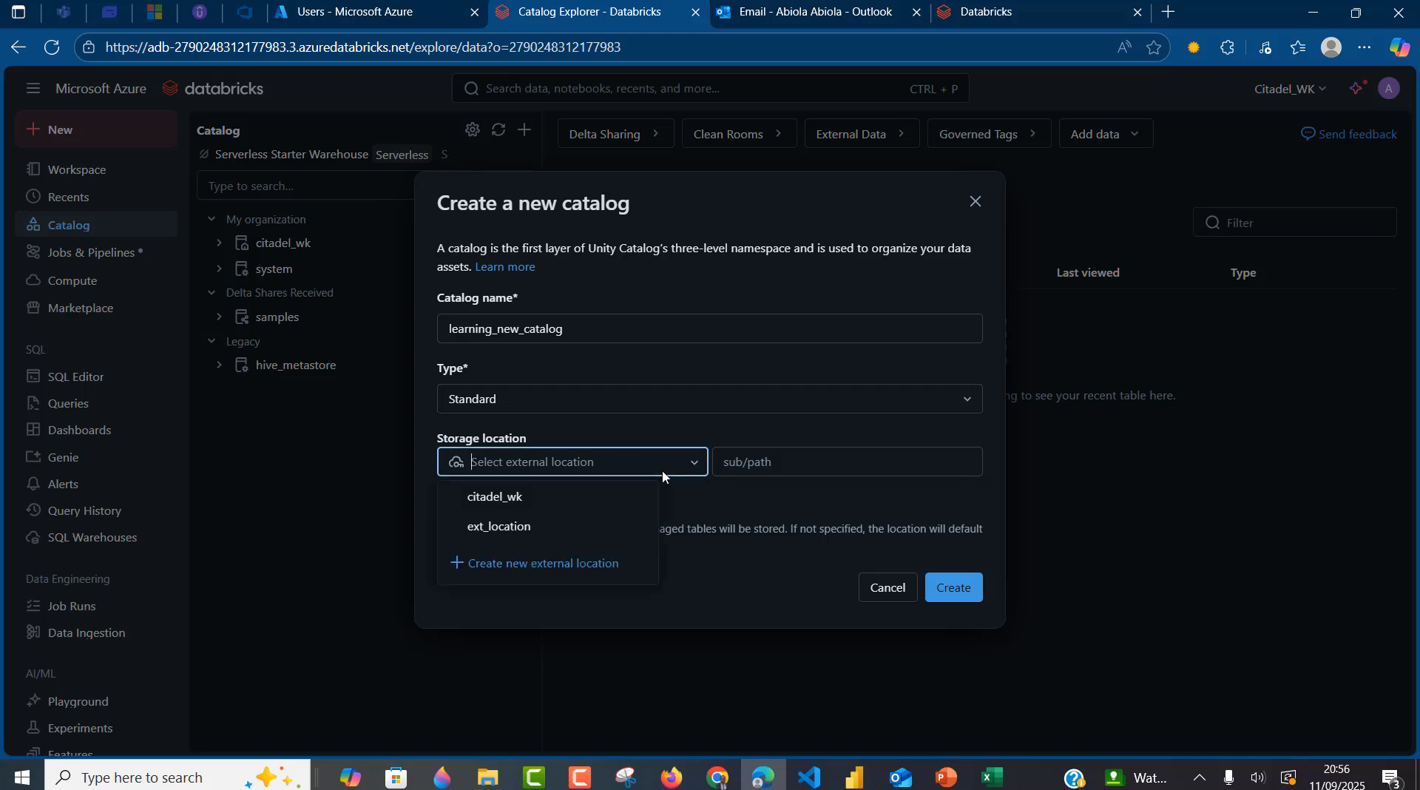
{"action": "left_click", "coordinate": [556, 498]}
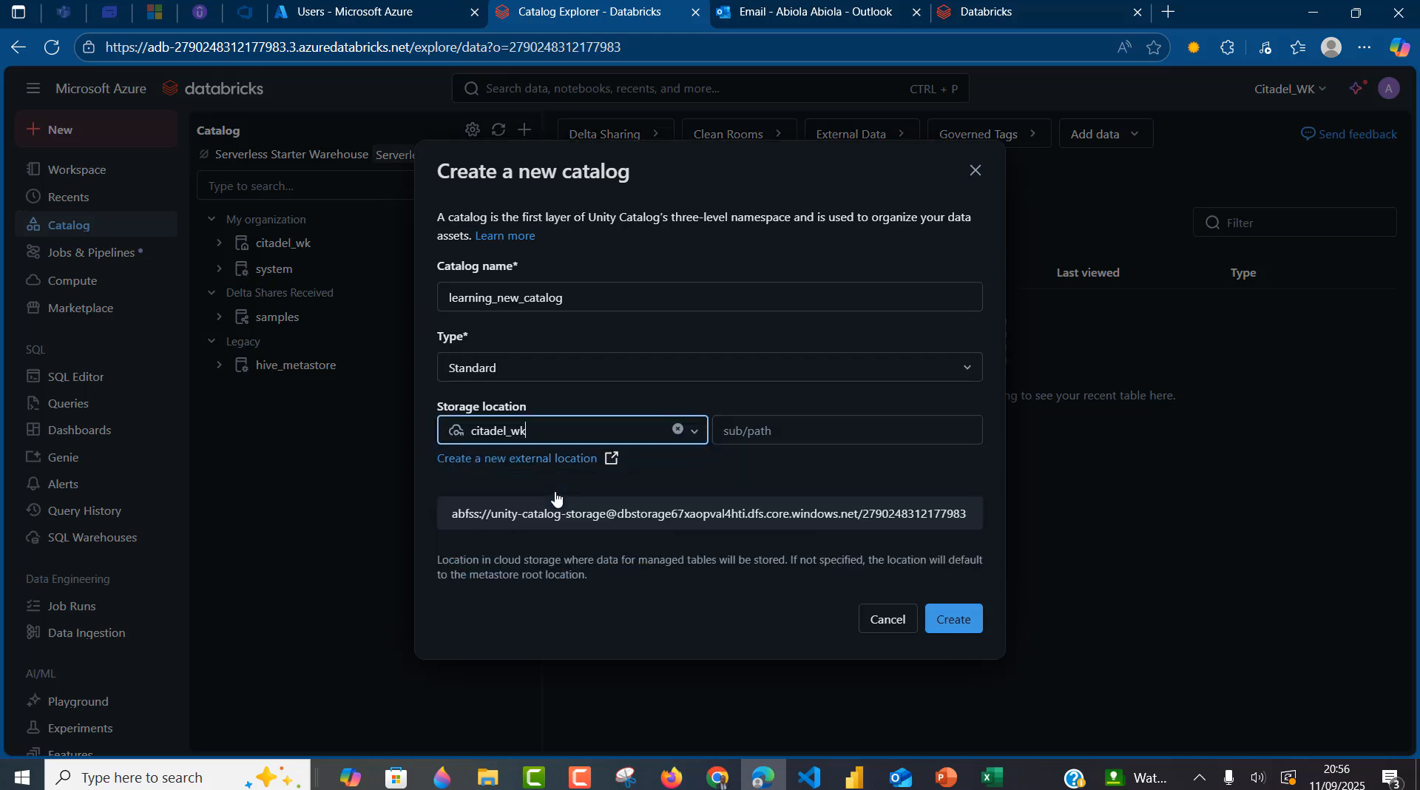
{"action": "left_click", "coordinate": [950, 620]}
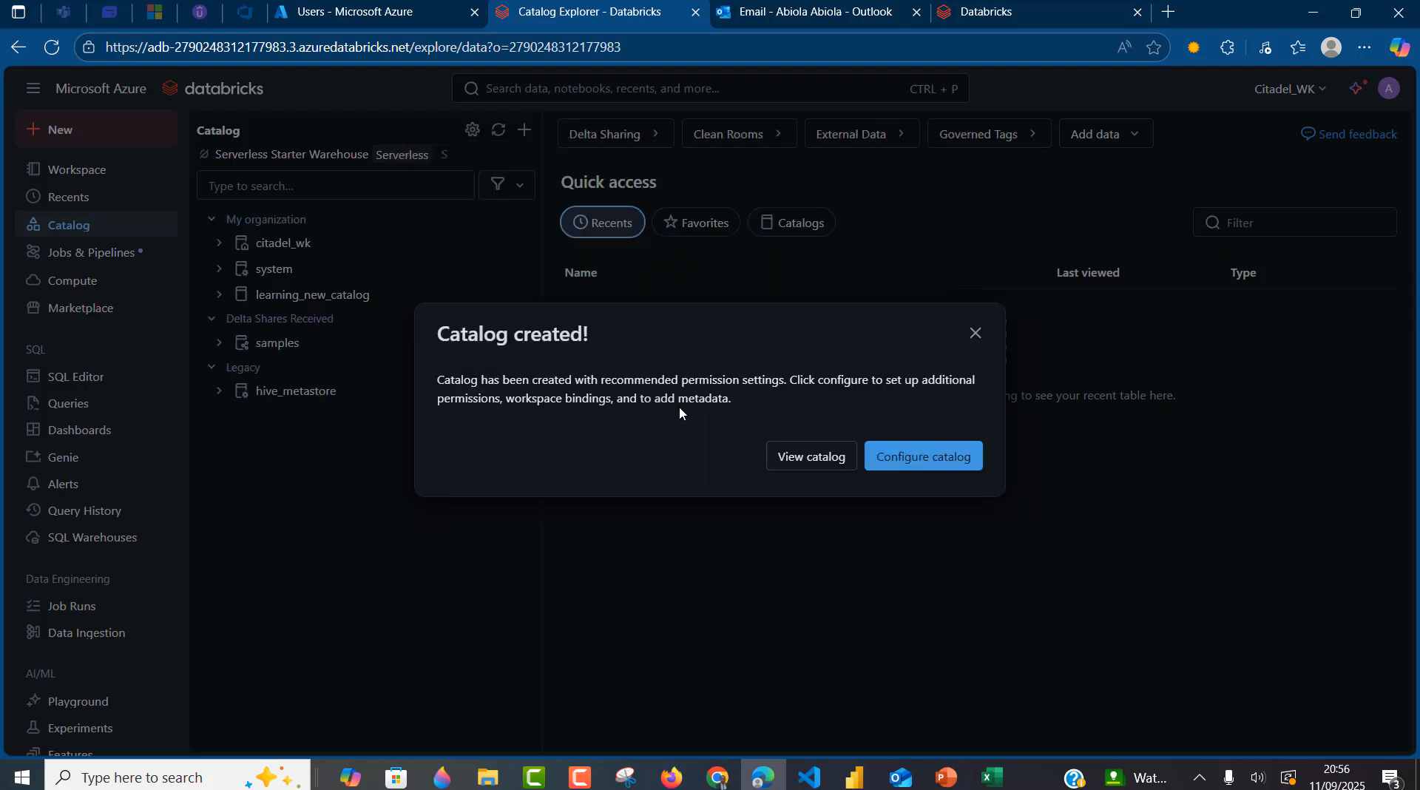
{"action": "left_click", "coordinate": [982, 339]}
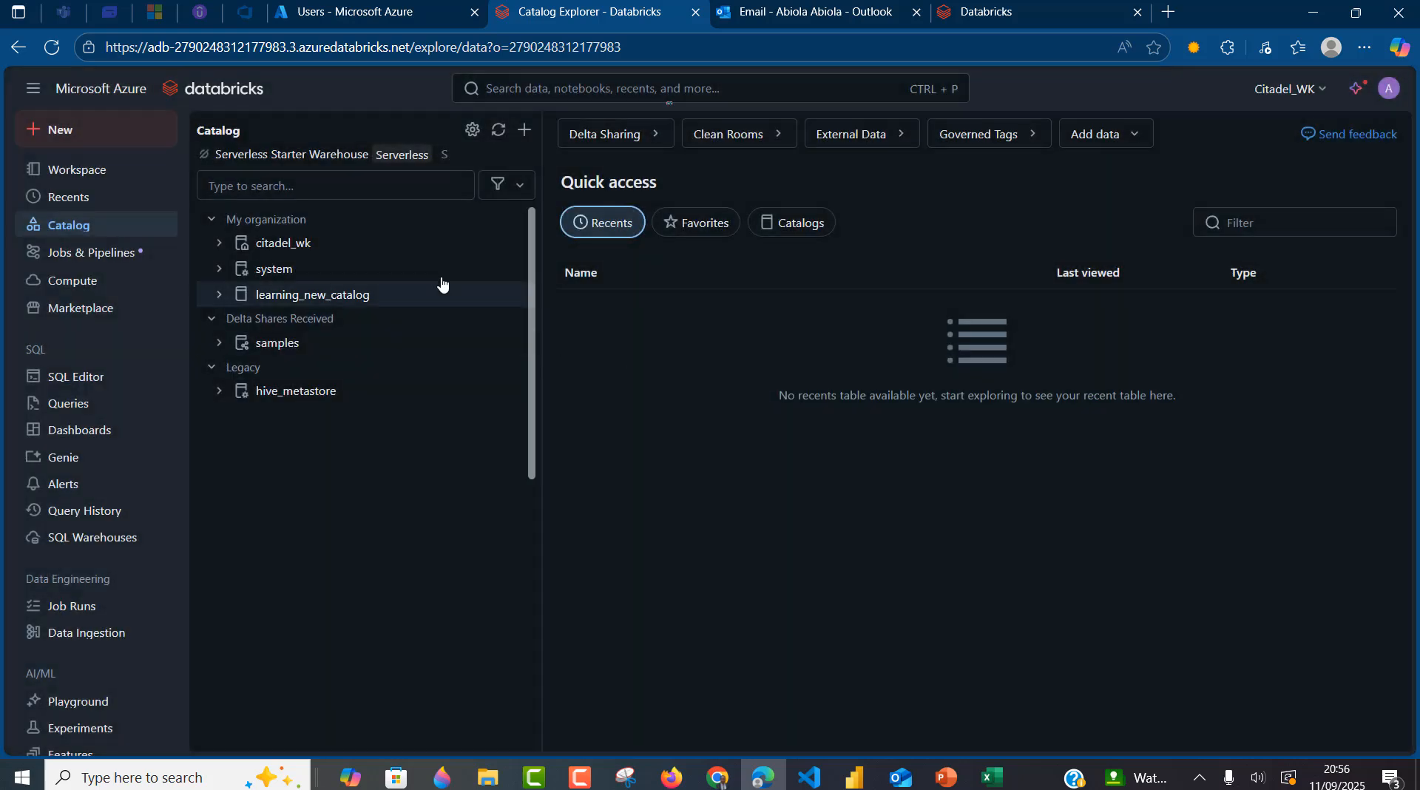
- In learning_new_catalog, create the schema hr_department stored in citadel_wk
{"action": "left_click", "coordinate": [356, 295]}
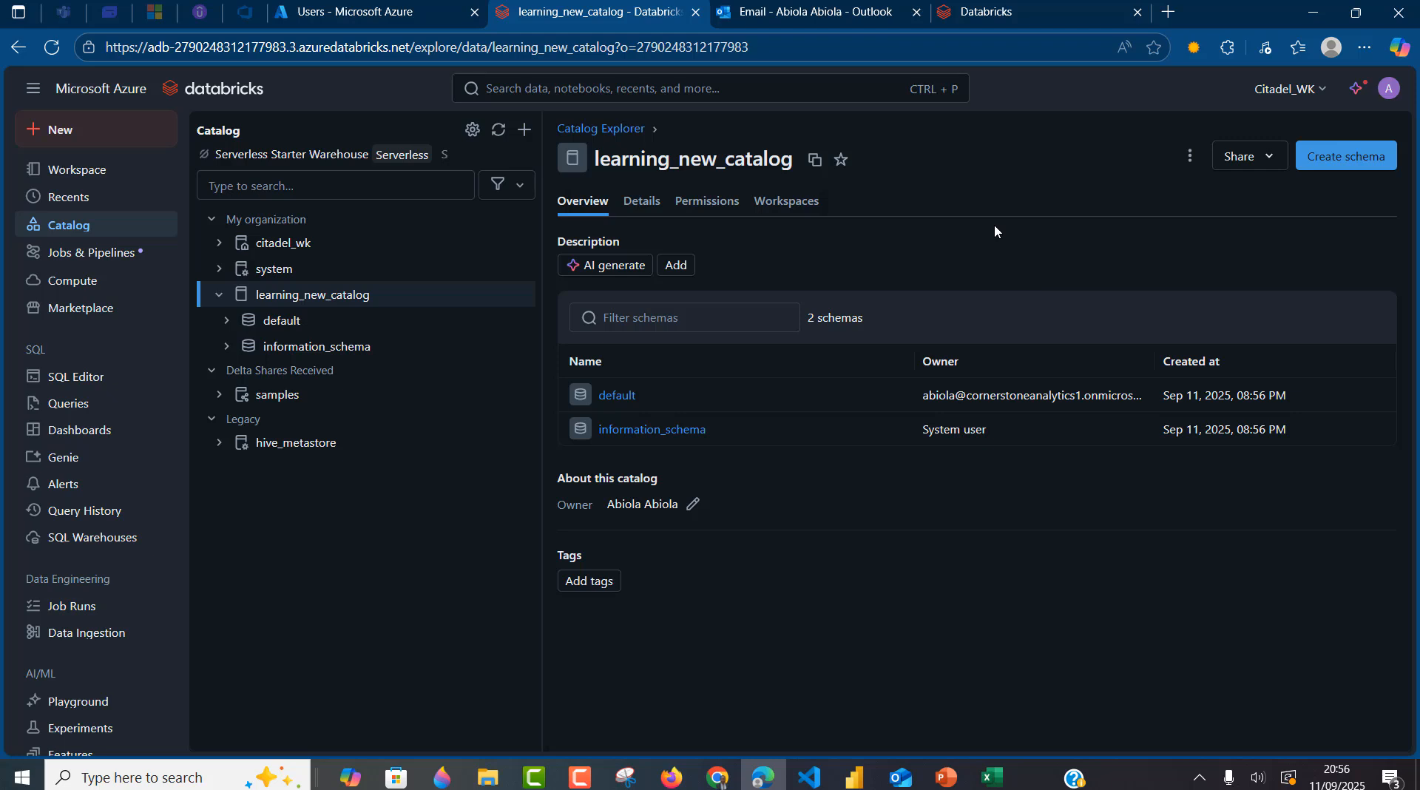
{"action": "left_click", "coordinate": [1350, 158]}
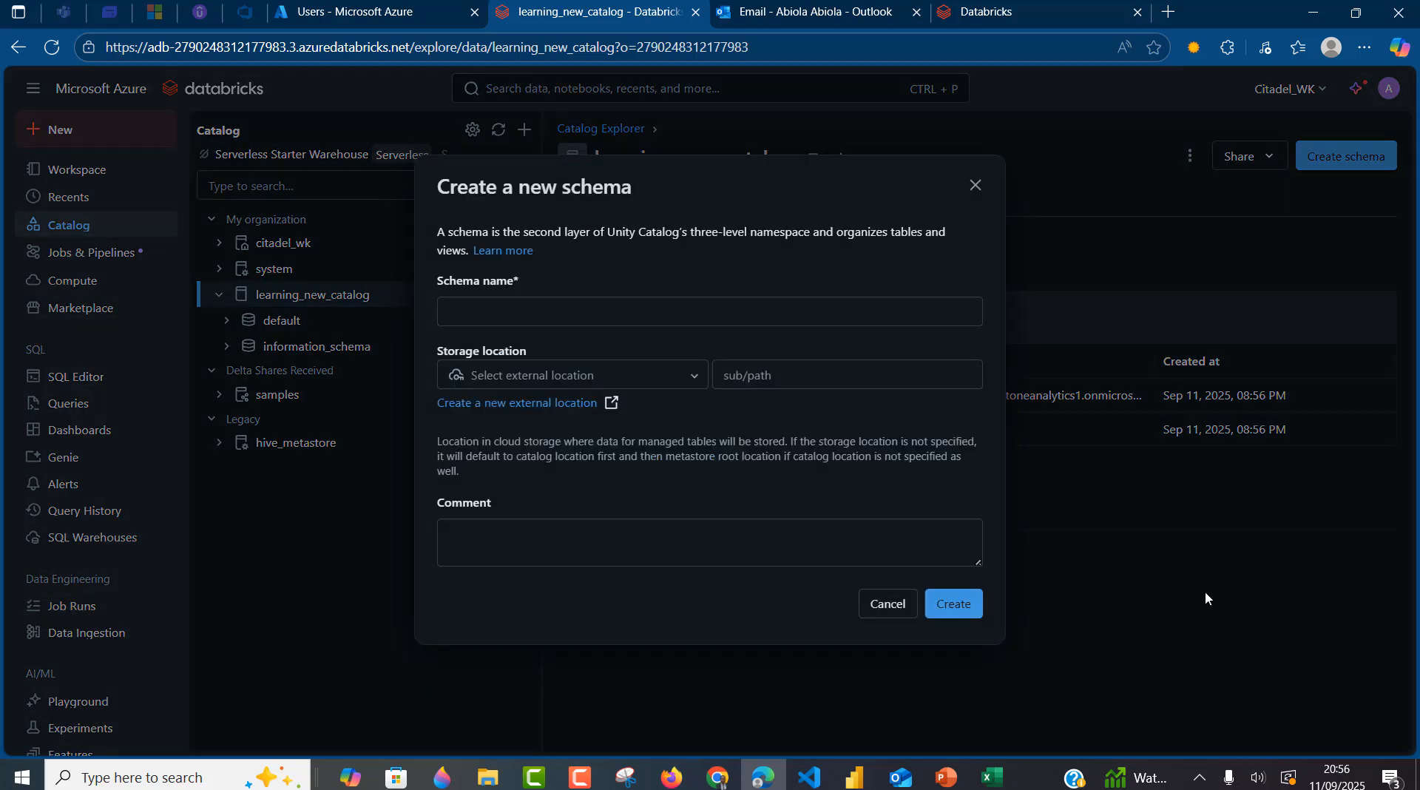
{"action": "left_click", "coordinate": [733, 320]}
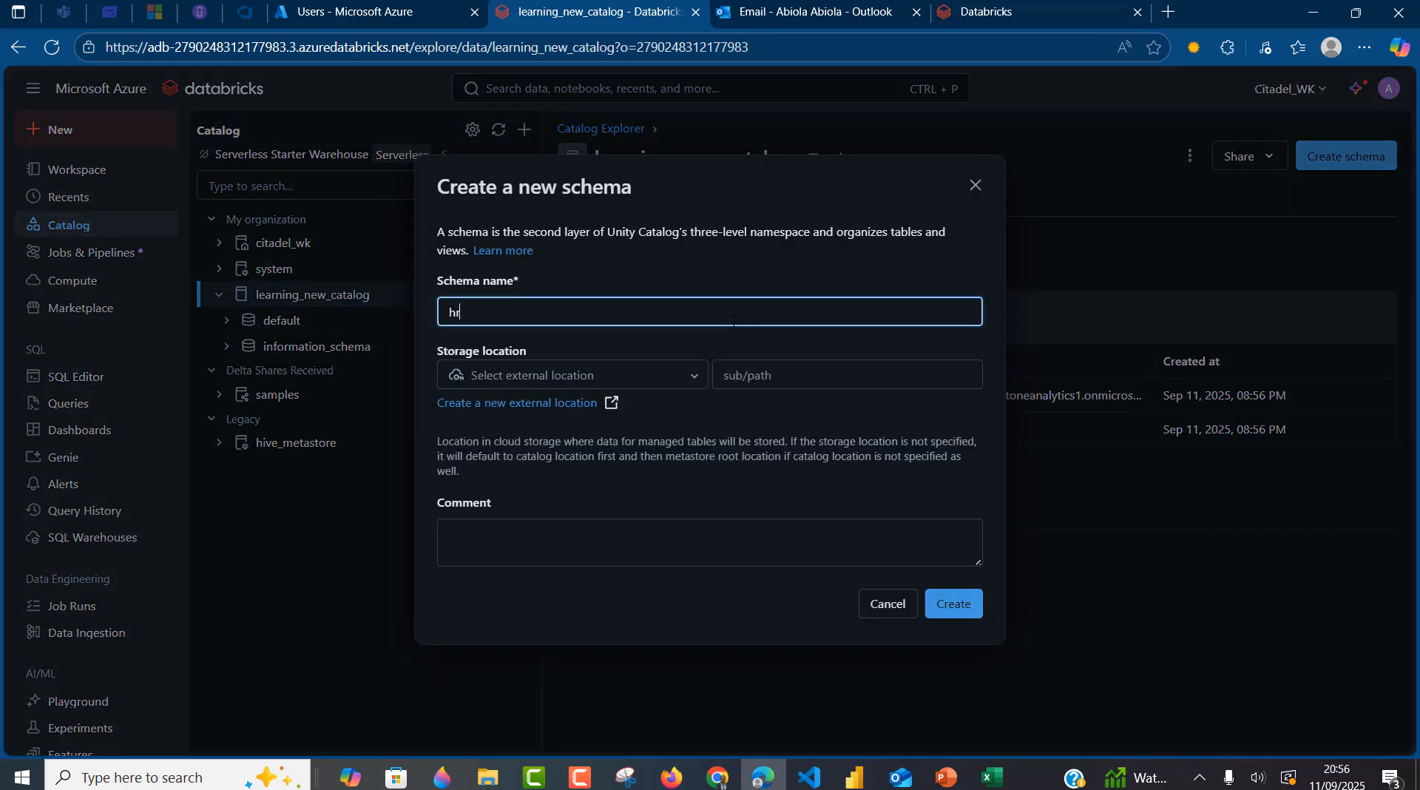
{"action": "type", "text": "hr_e"}
{"action": "key", "text": "BackSpace"}
{"action": "type", "text": "department"}
{"action": "left_click", "coordinate": [699, 377]}
{"action": "left_click", "coordinate": [535, 409]}
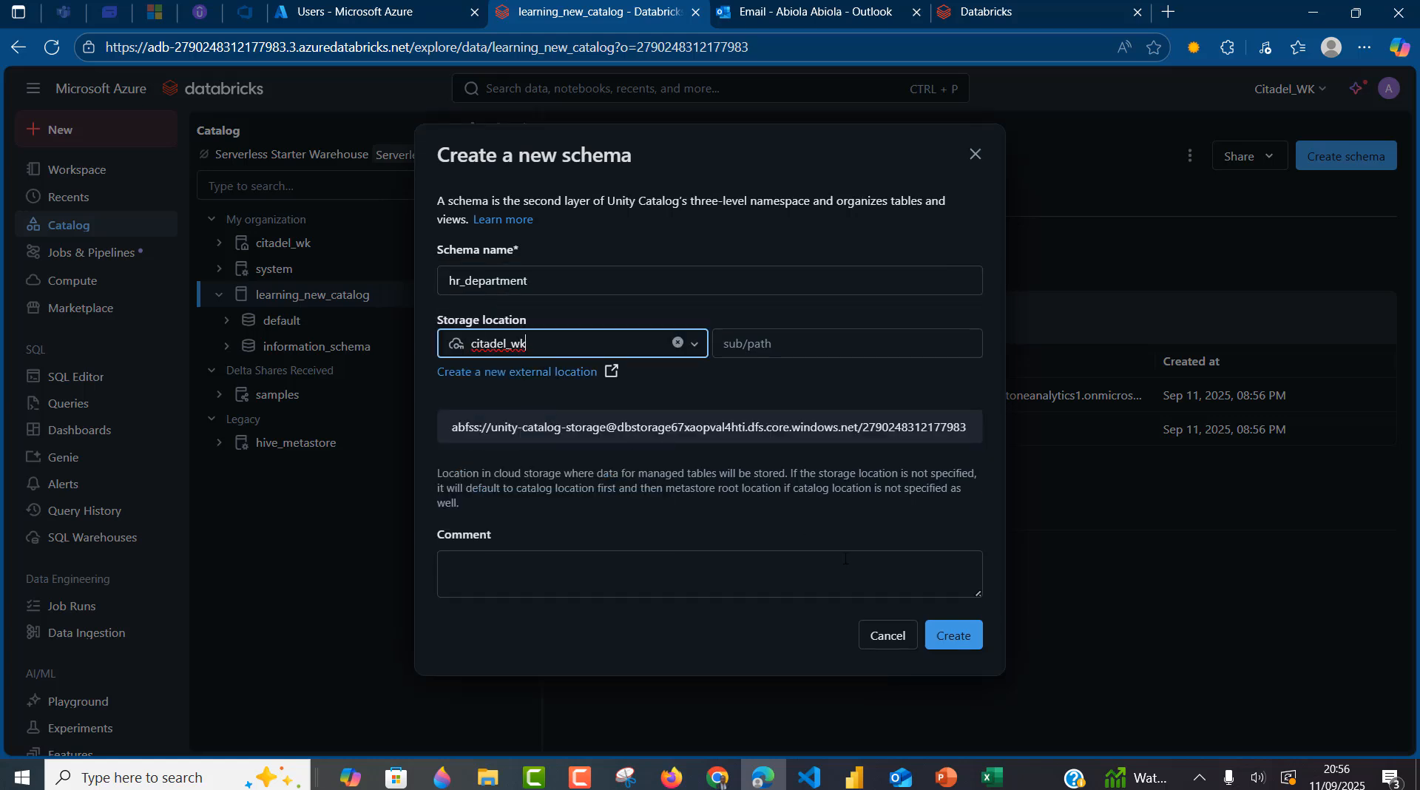
{"action": "left_click", "coordinate": [954, 640]}
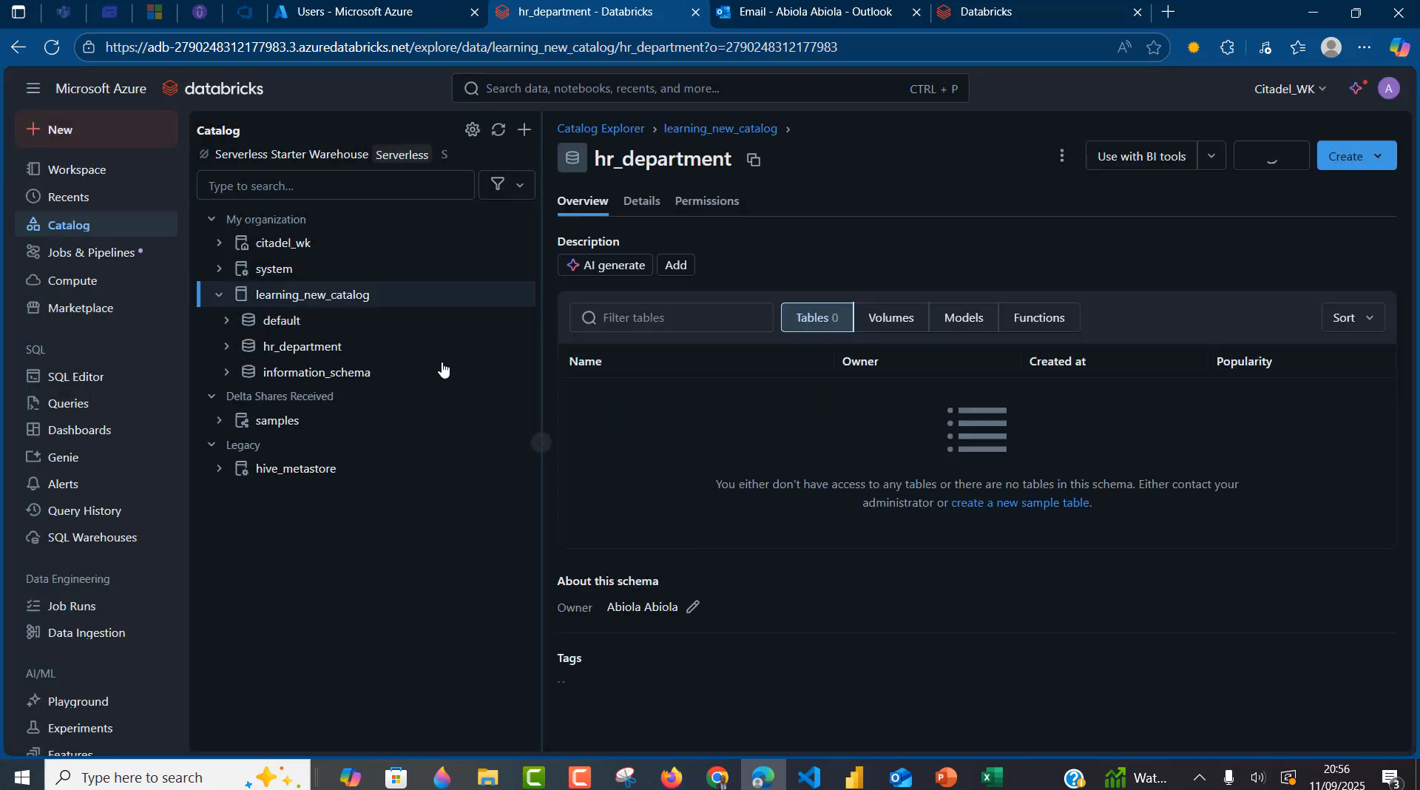
- Create a second schema, sales_department, also stored in citadel_wk
{"action": "left_click", "coordinate": [316, 294]}
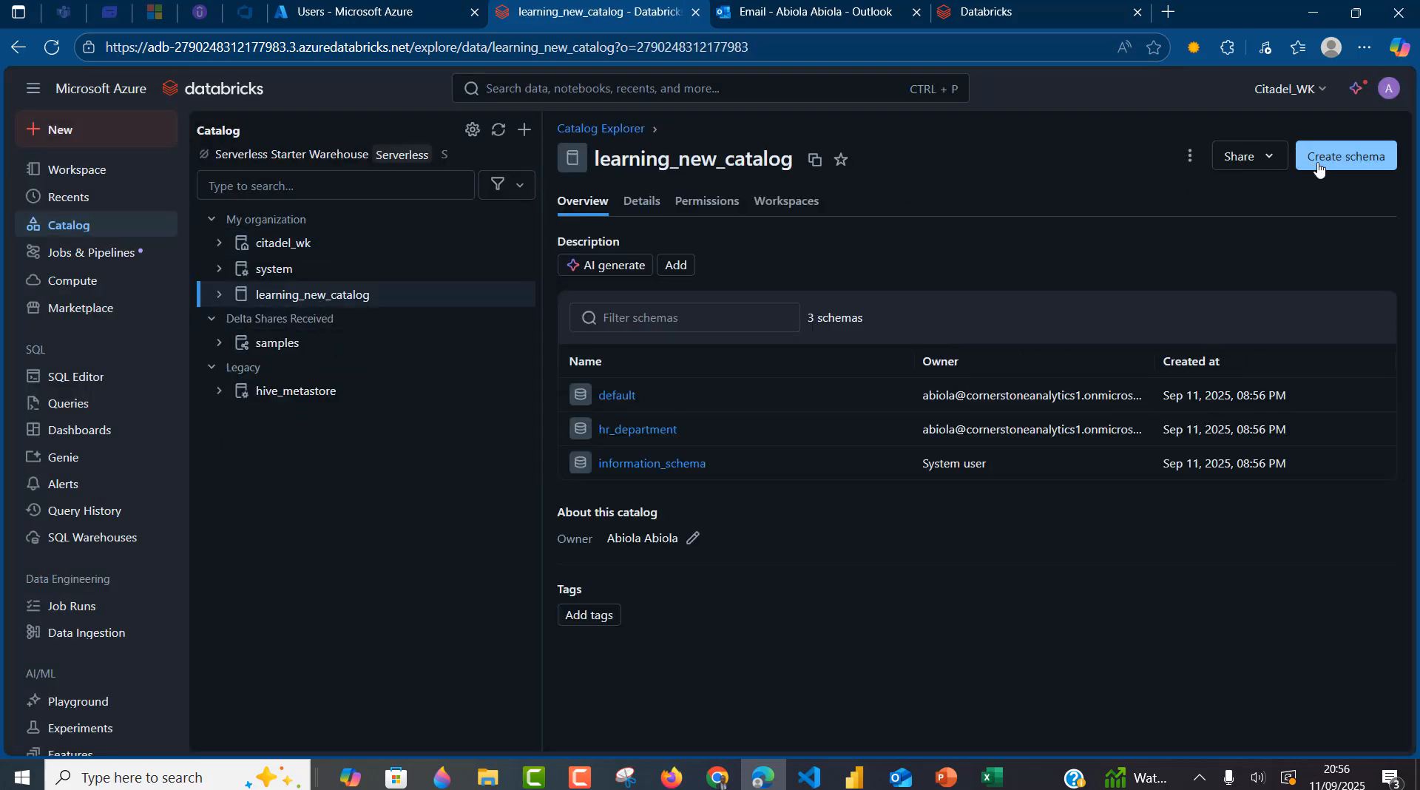
{"action": "left_click", "coordinate": [1345, 156]}
{"action": "left_click", "coordinate": [853, 311]}
{"action": "type", "text": "s"}
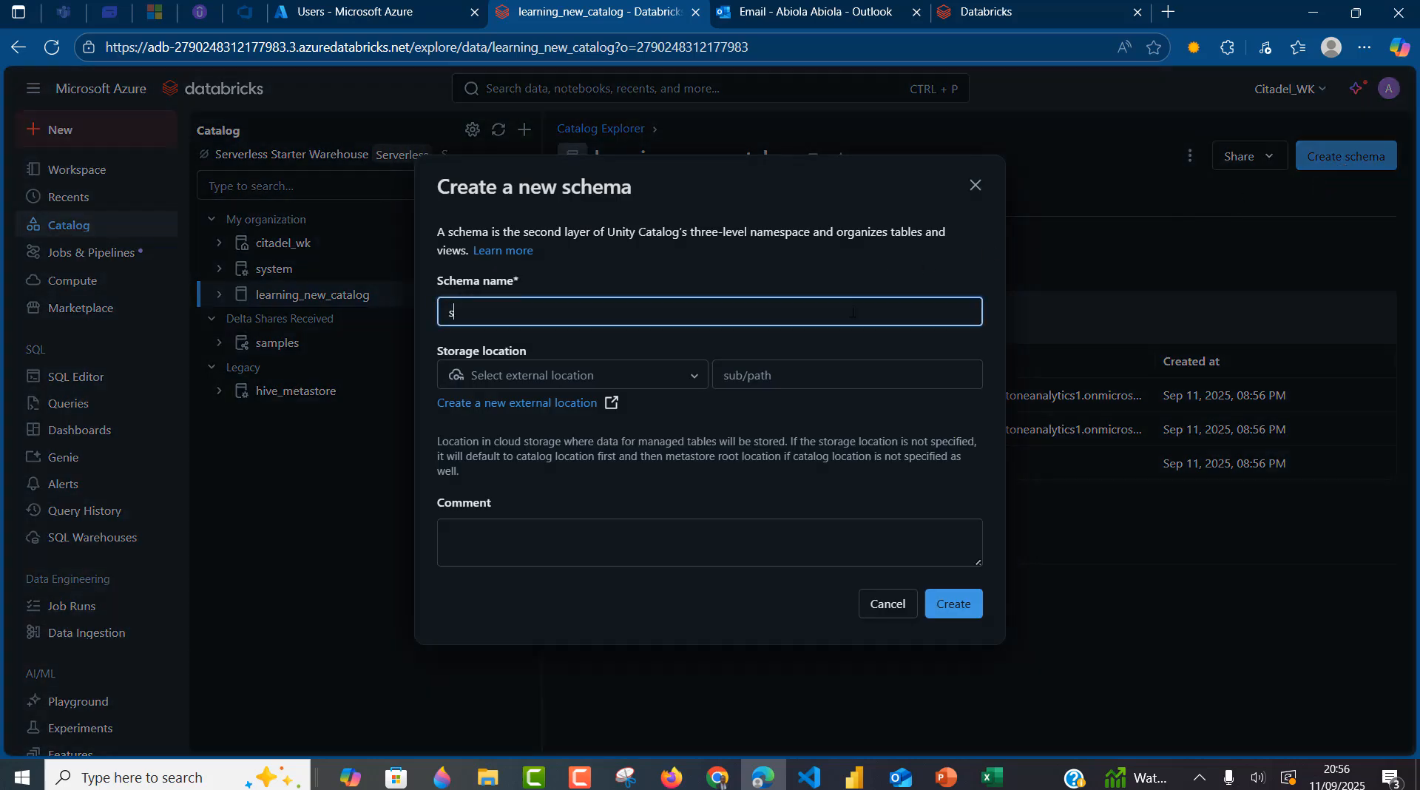
{"action": "type", "text": "lesales_department"}
{"action": "left_click", "coordinate": [703, 381]}
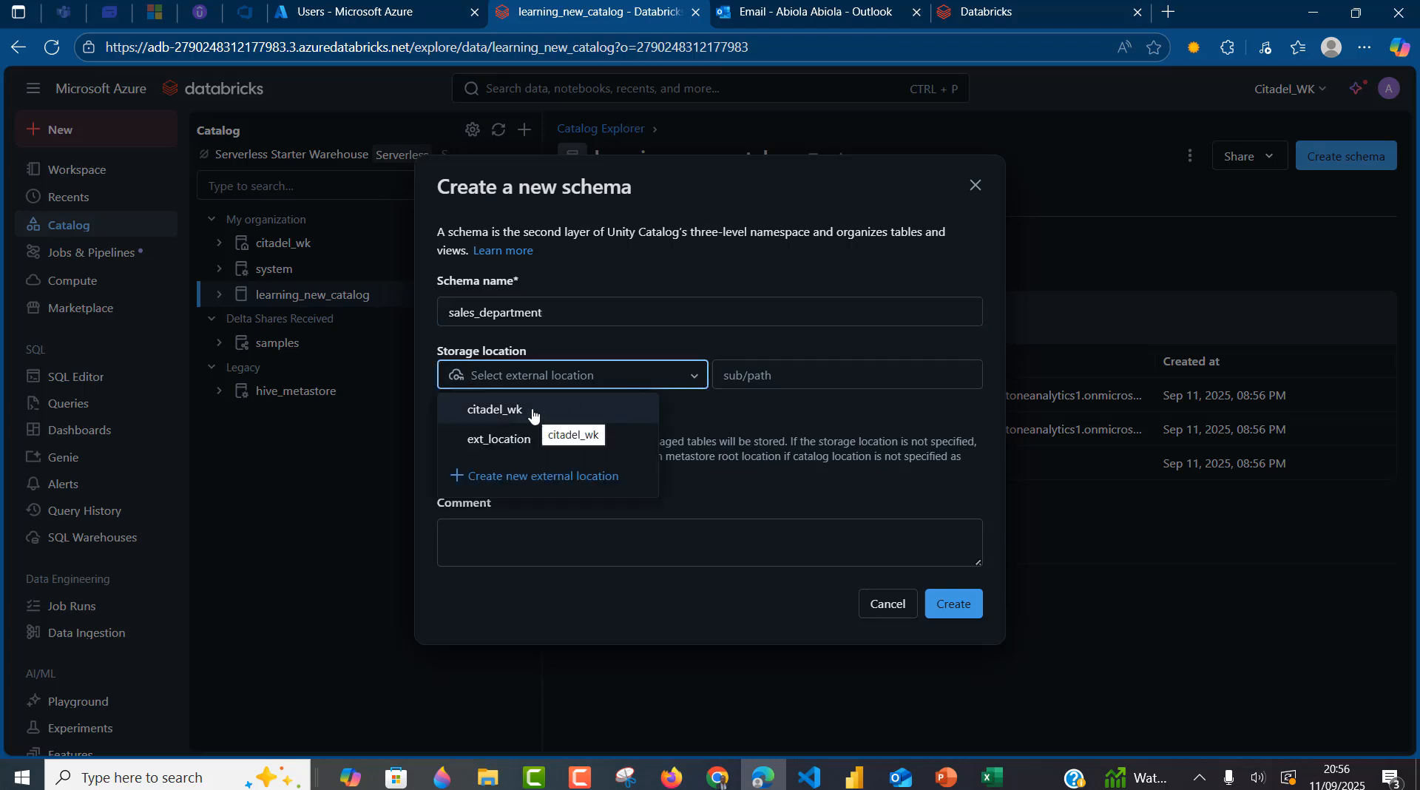
{"action": "left_click", "coordinate": [572, 411]}
{"action": "left_click", "coordinate": [959, 639]}
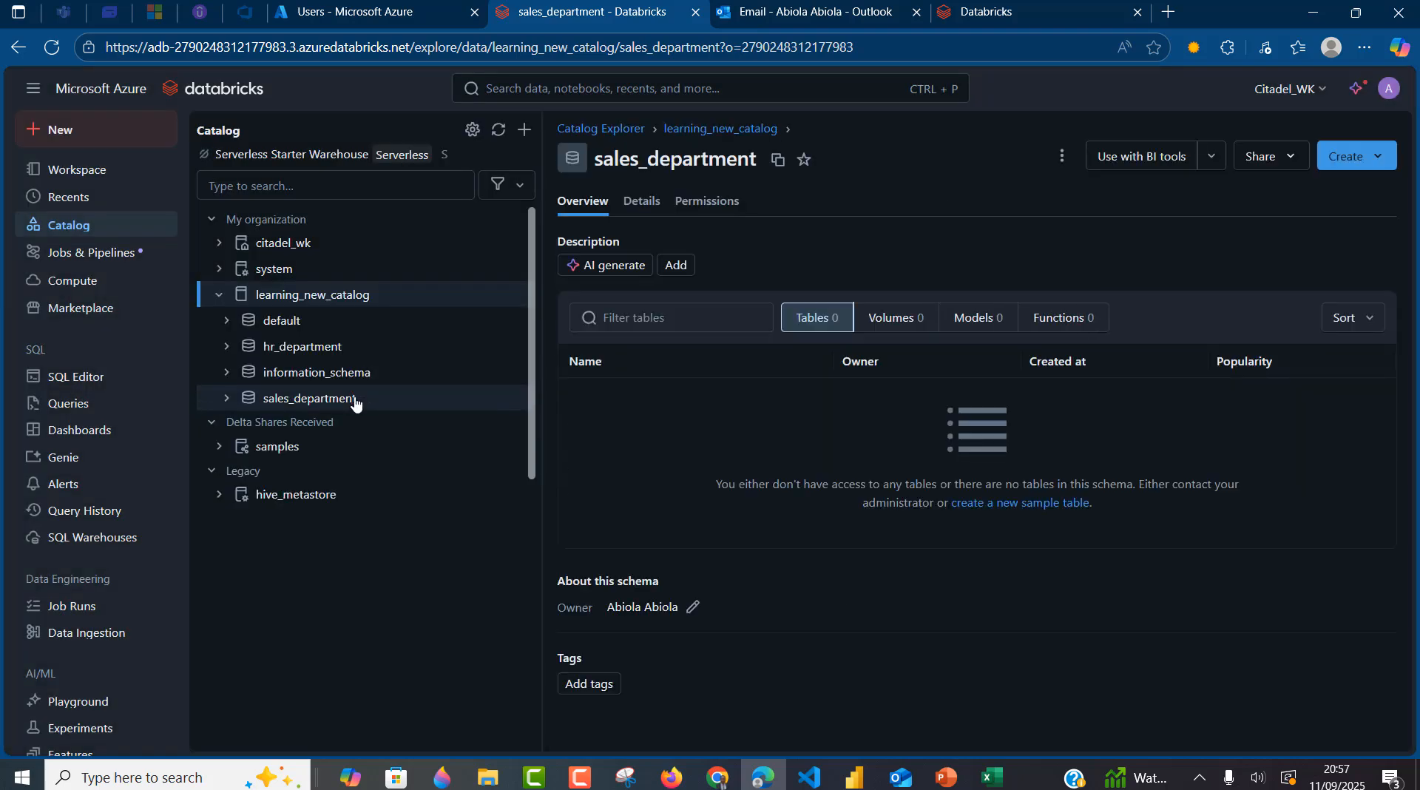
- In the hr_department schema, start a new table by uploading hr_employees.csv
{"action": "mouse_move", "coordinate": [281, 358]}
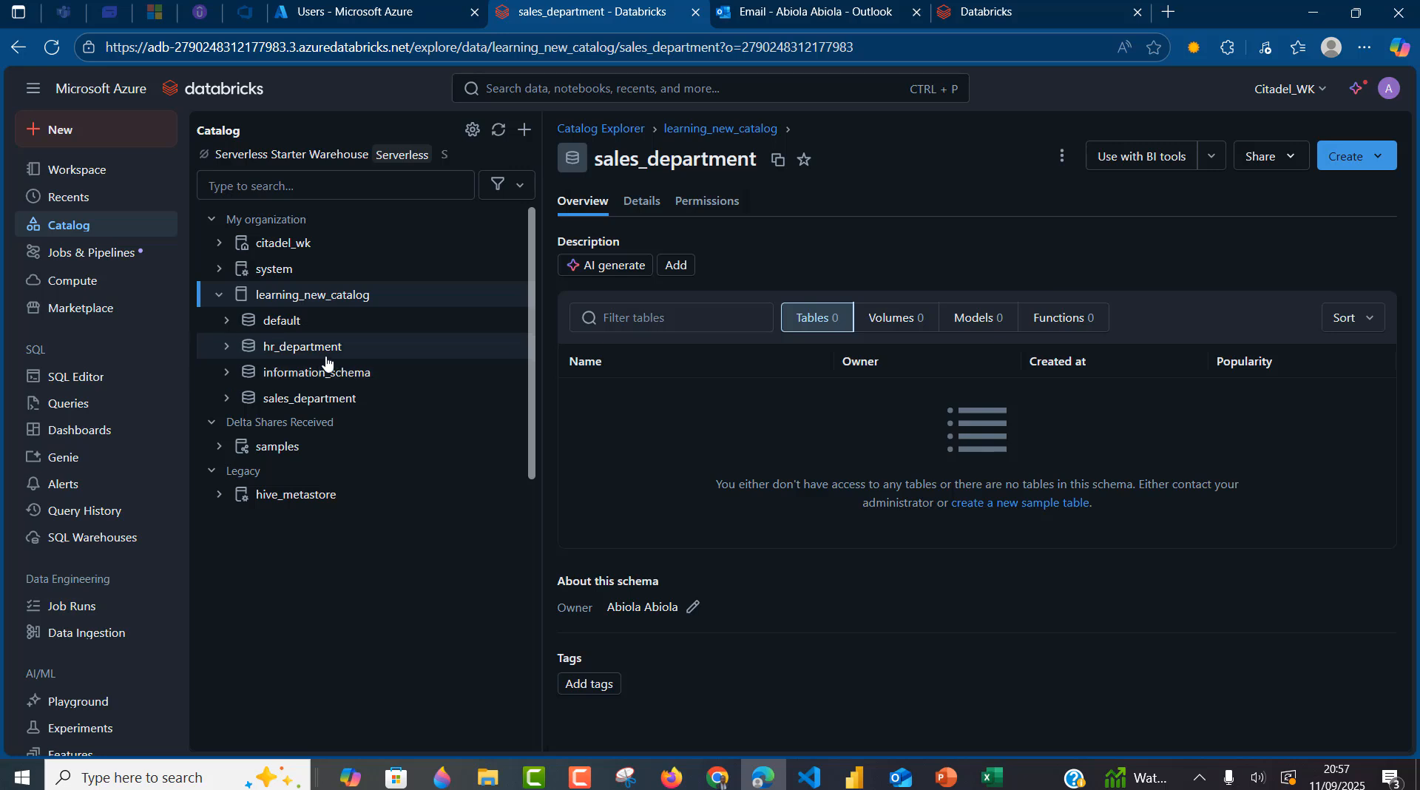
{"action": "mouse_move", "coordinate": [325, 360]}
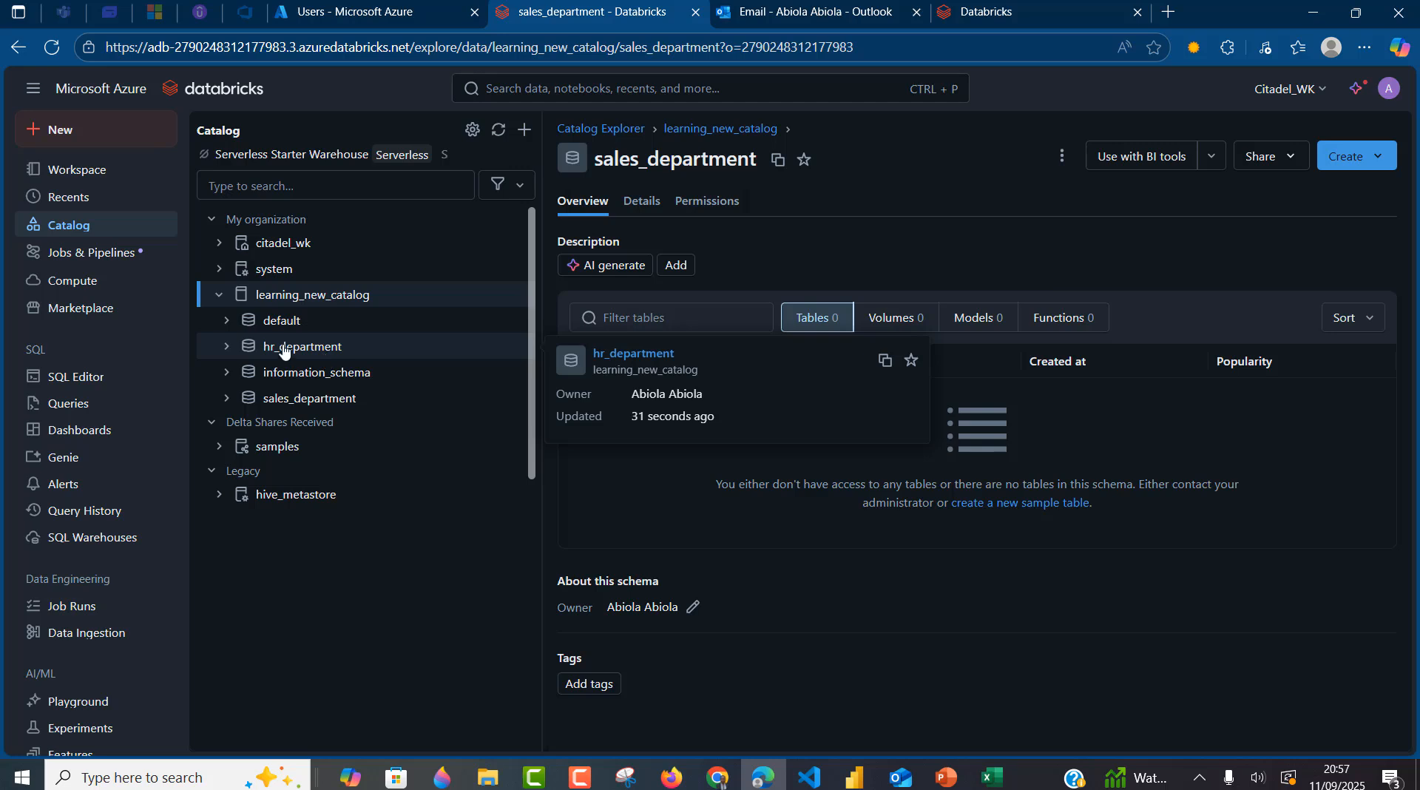
{"action": "left_click", "coordinate": [287, 355]}
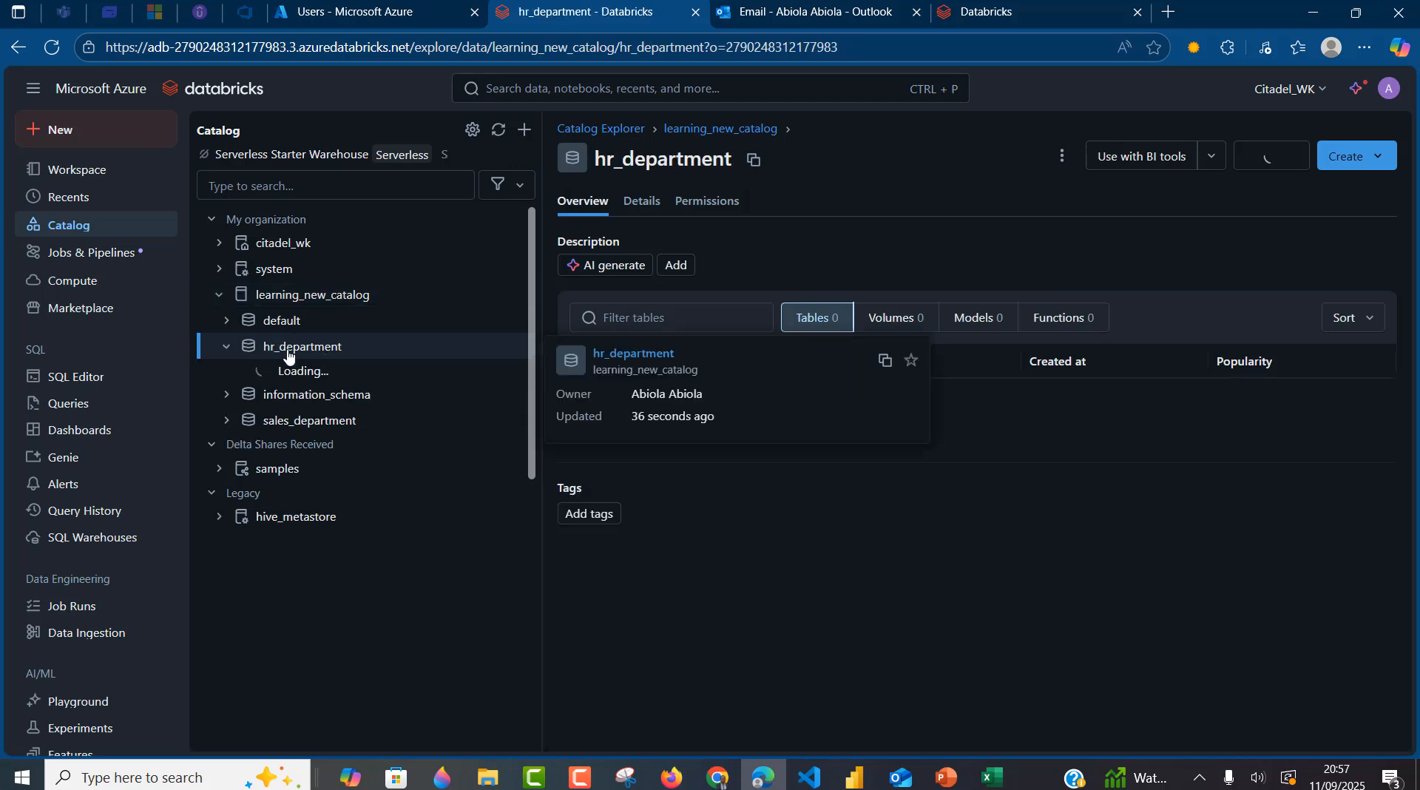
{"action": "left_click", "coordinate": [1369, 161]}
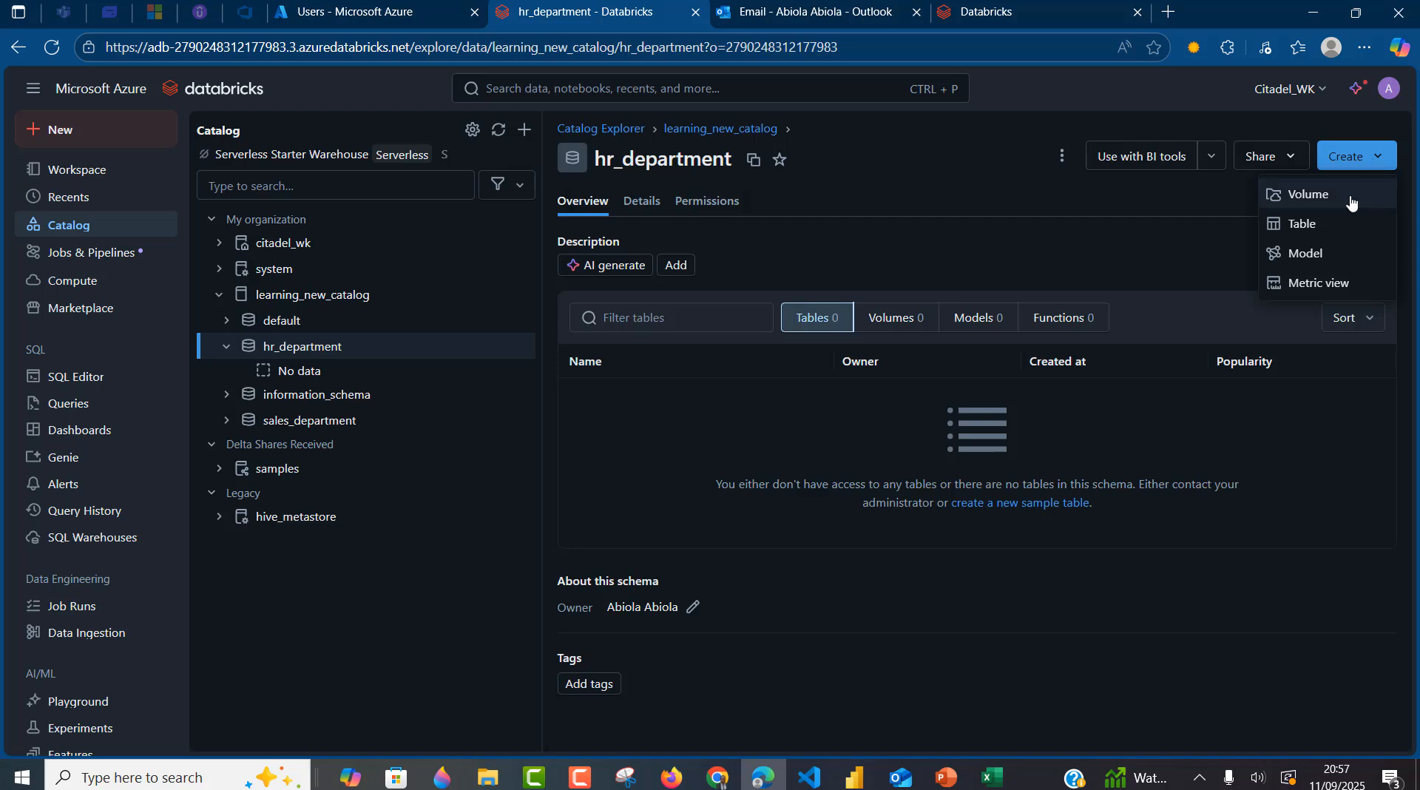
{"action": "left_click", "coordinate": [1303, 224]}
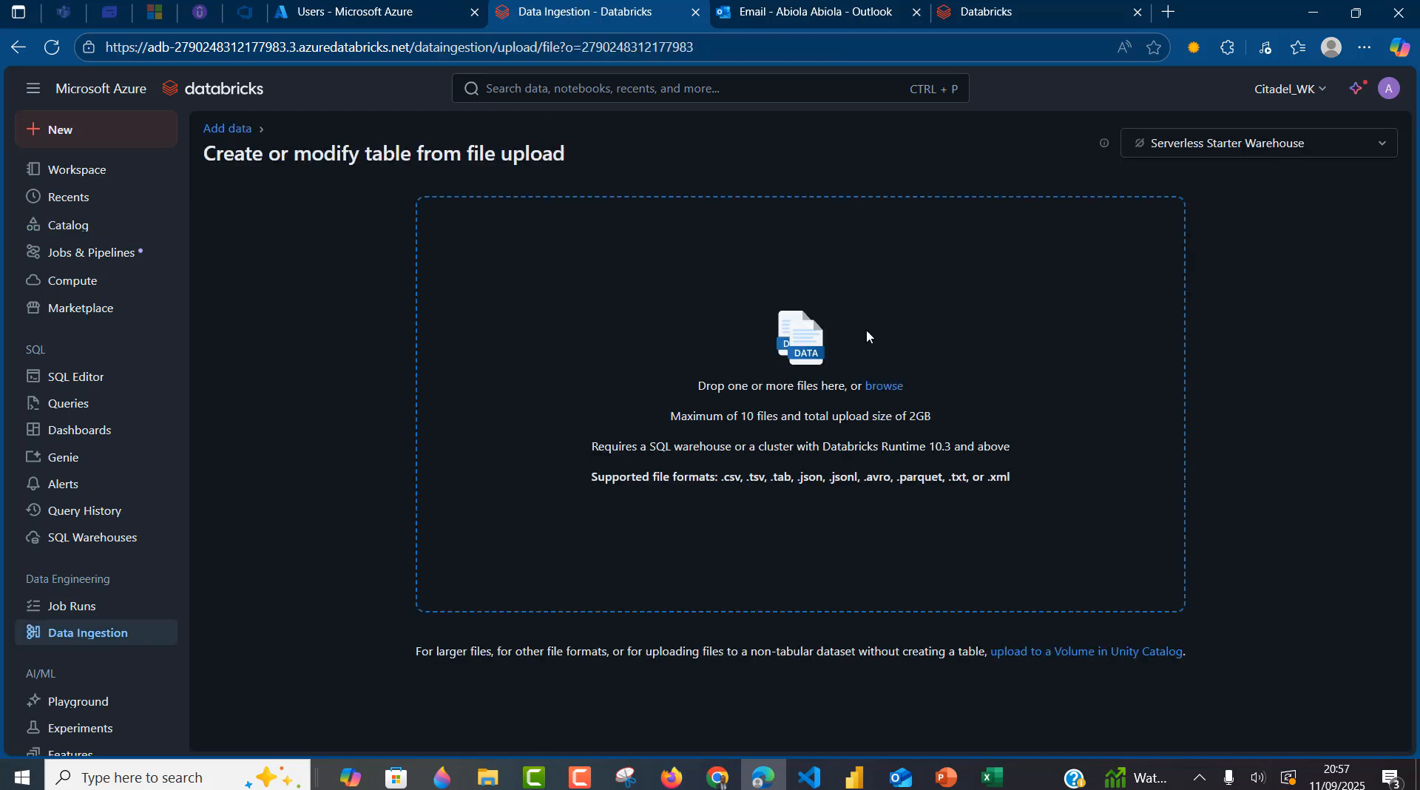
{"action": "left_click", "coordinate": [880, 386]}
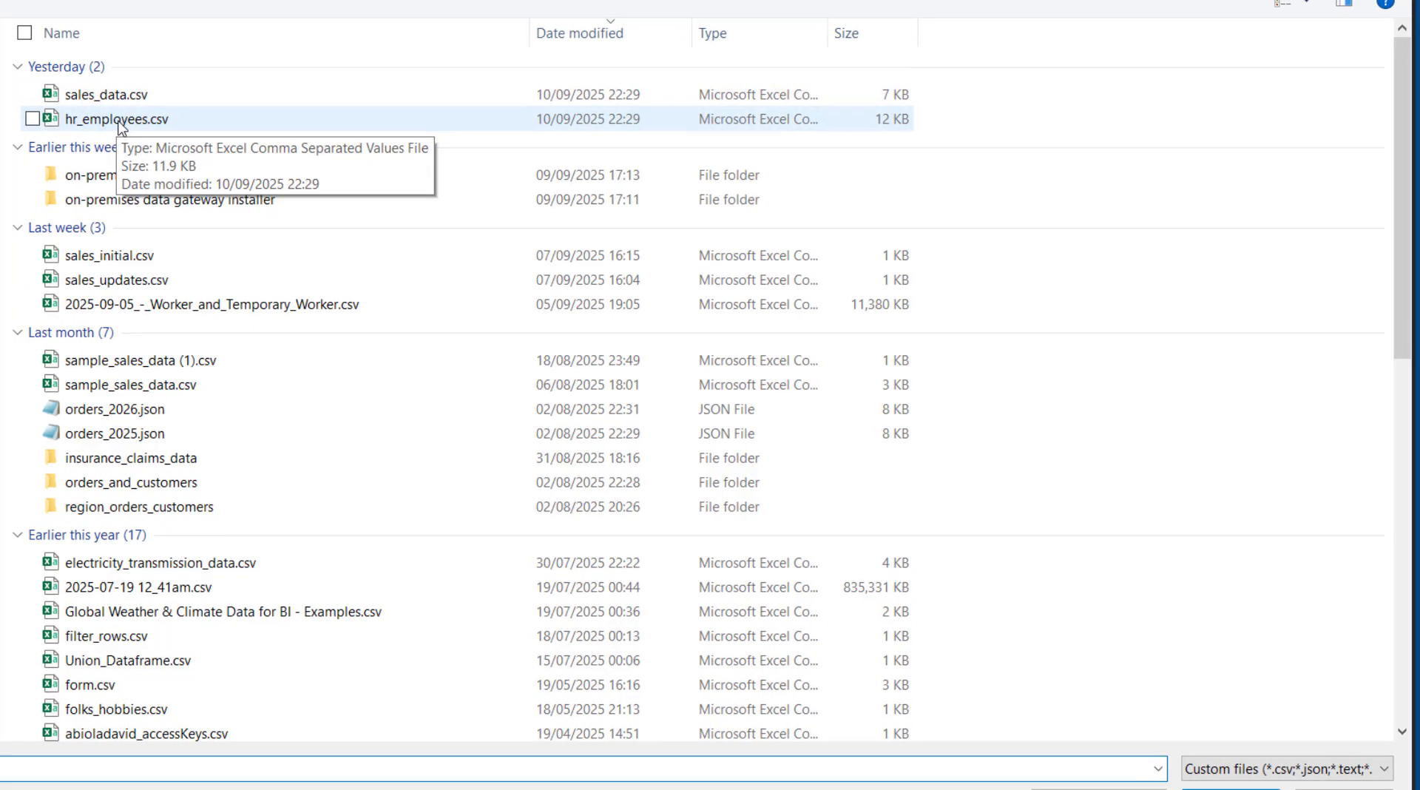
{"action": "double_click", "coordinate": [121, 120]}
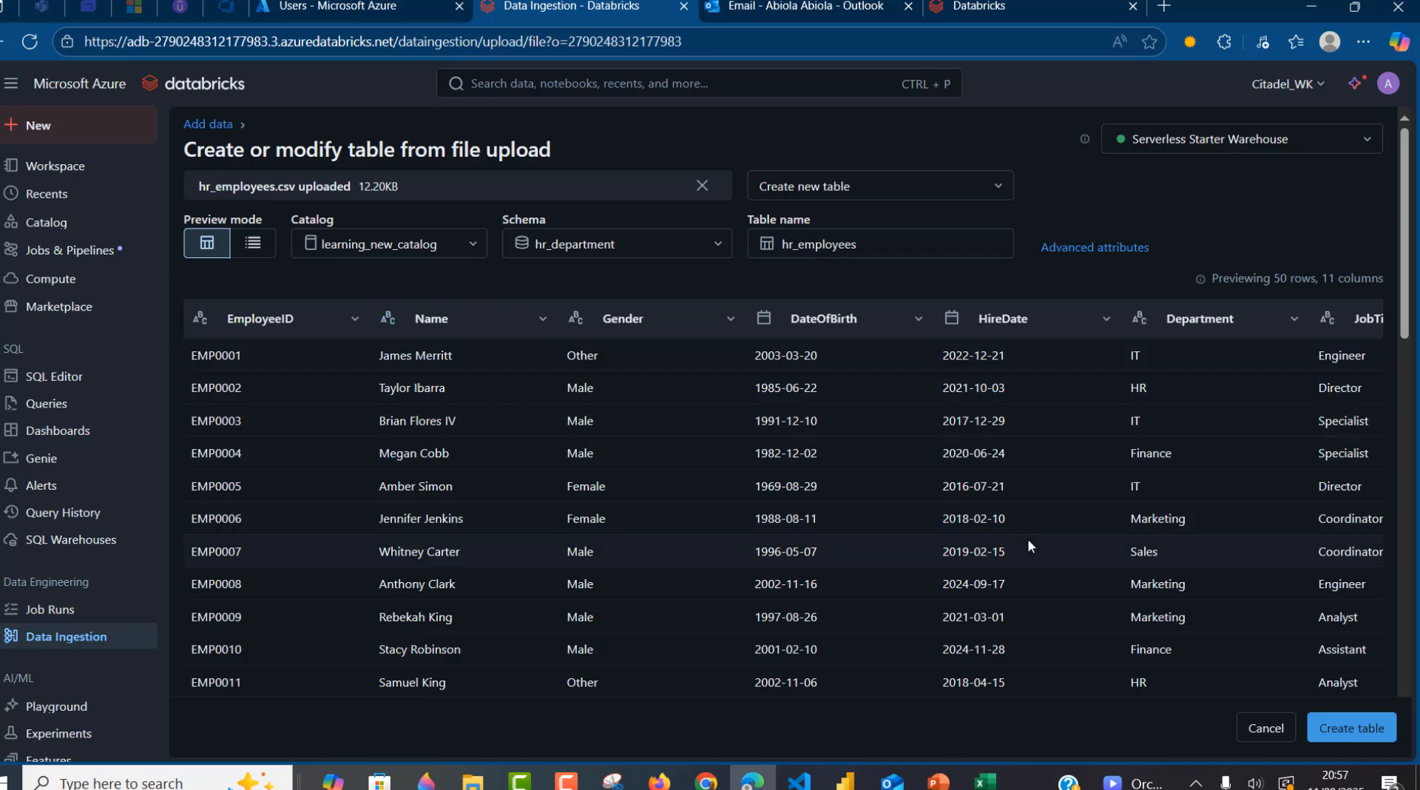
- Create the hr_employees table, review its sample rows, then open the sales_department schema
{"action": "left_click", "coordinate": [1377, 731]}
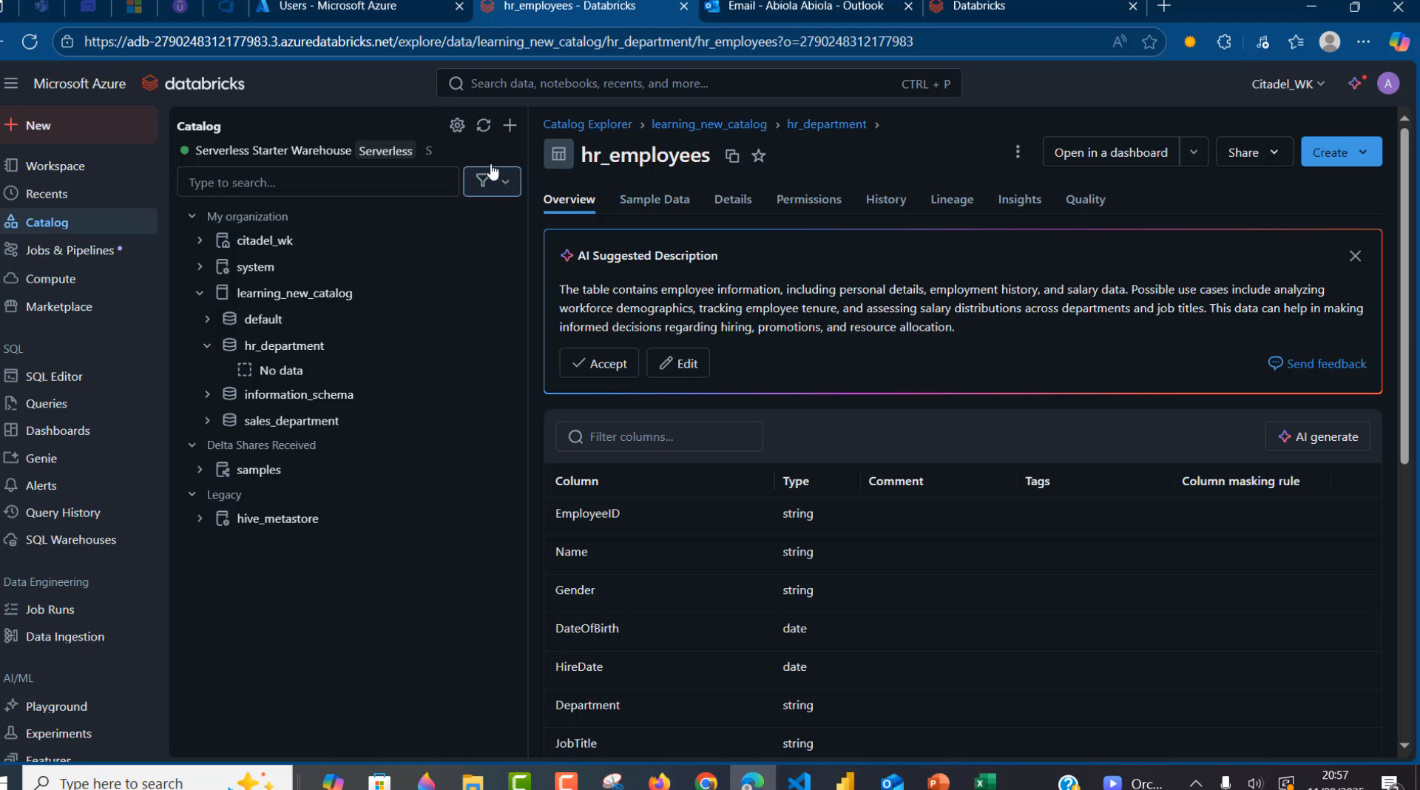
{"action": "left_click", "coordinate": [482, 128]}
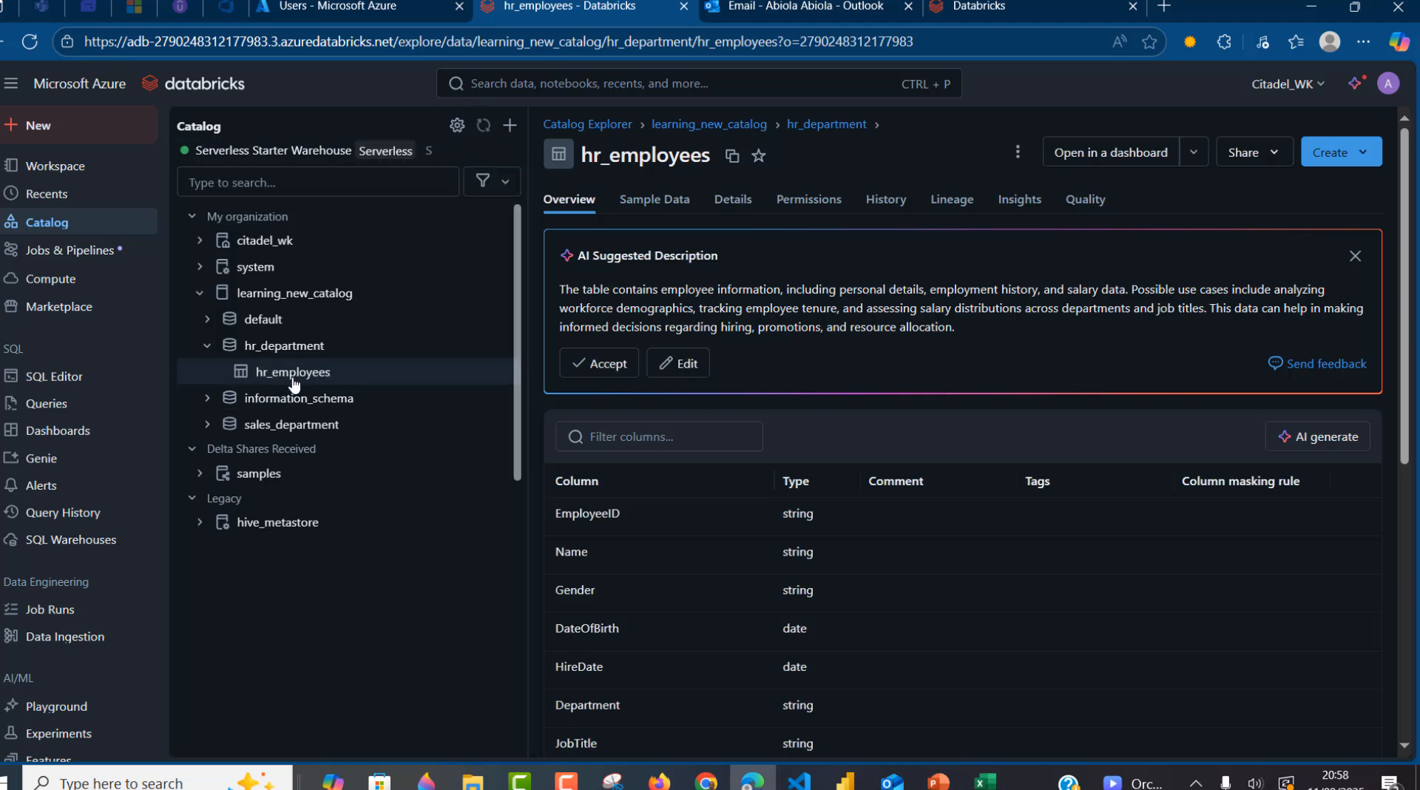
{"action": "left_click", "coordinate": [295, 375]}
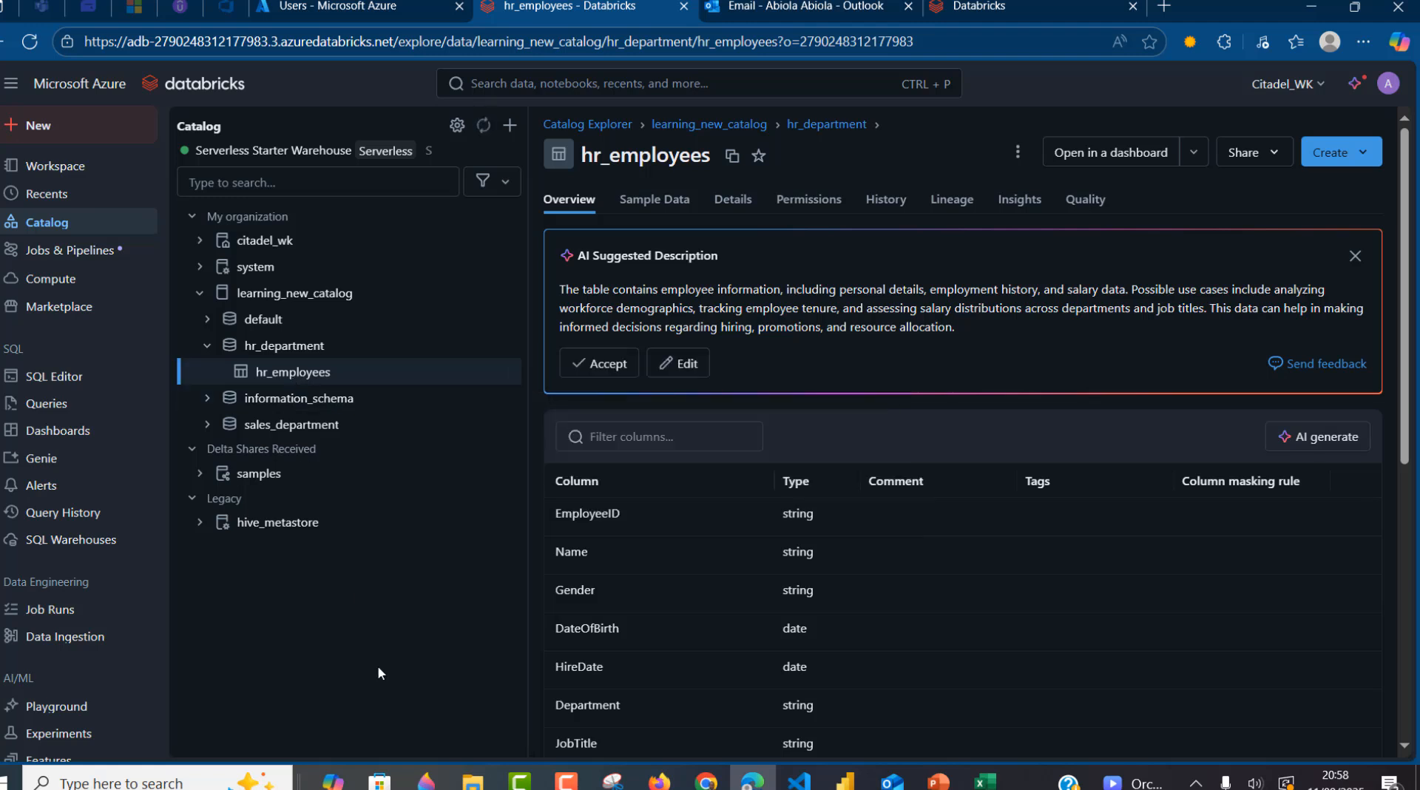
{"action": "left_click", "coordinate": [650, 201]}
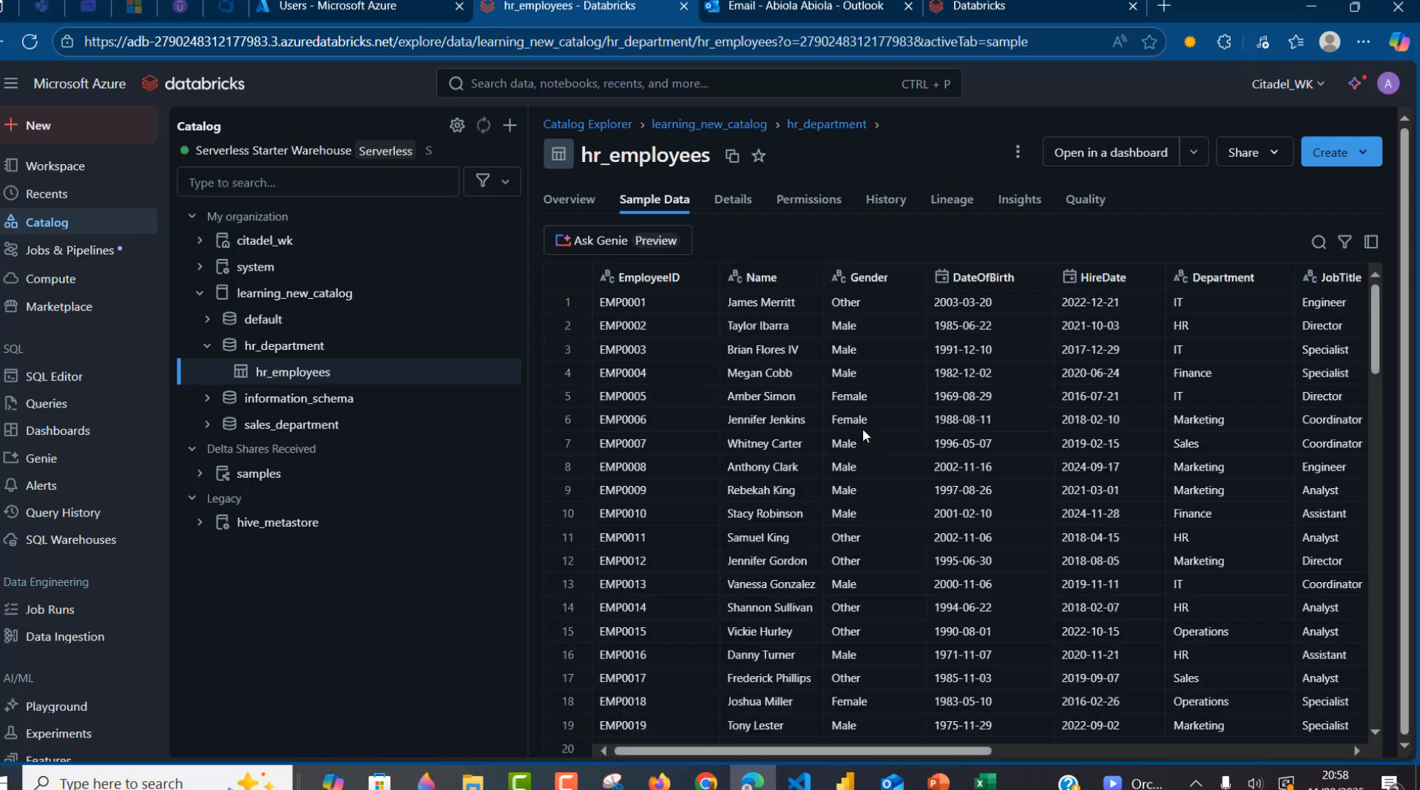
{"action": "left_click", "coordinate": [299, 427]}
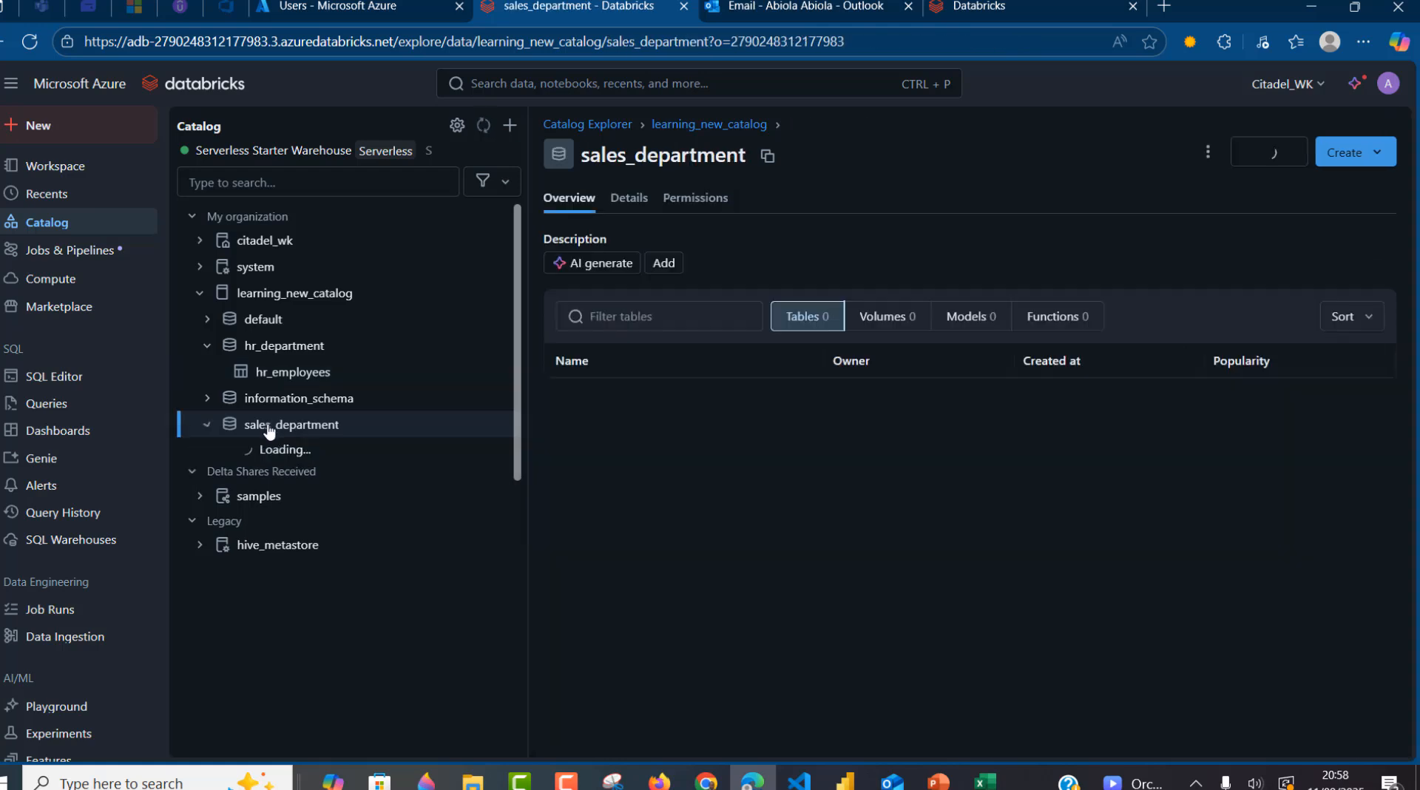
- Create the sales_data table in sales_department from sales_data.csv, check its sample rows, then switch to Chrome
{"action": "left_click", "coordinate": [1361, 158]}
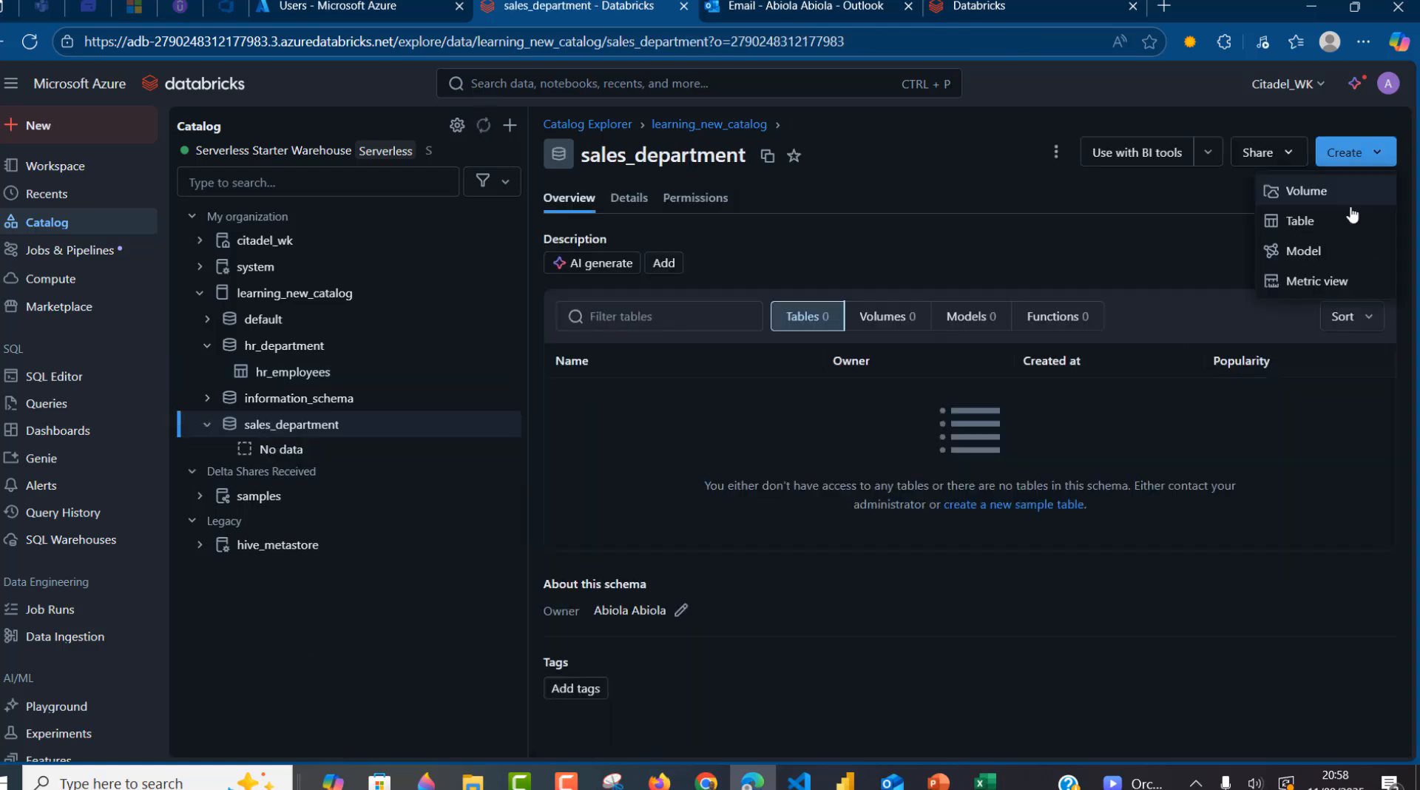
{"action": "left_click", "coordinate": [1314, 228]}
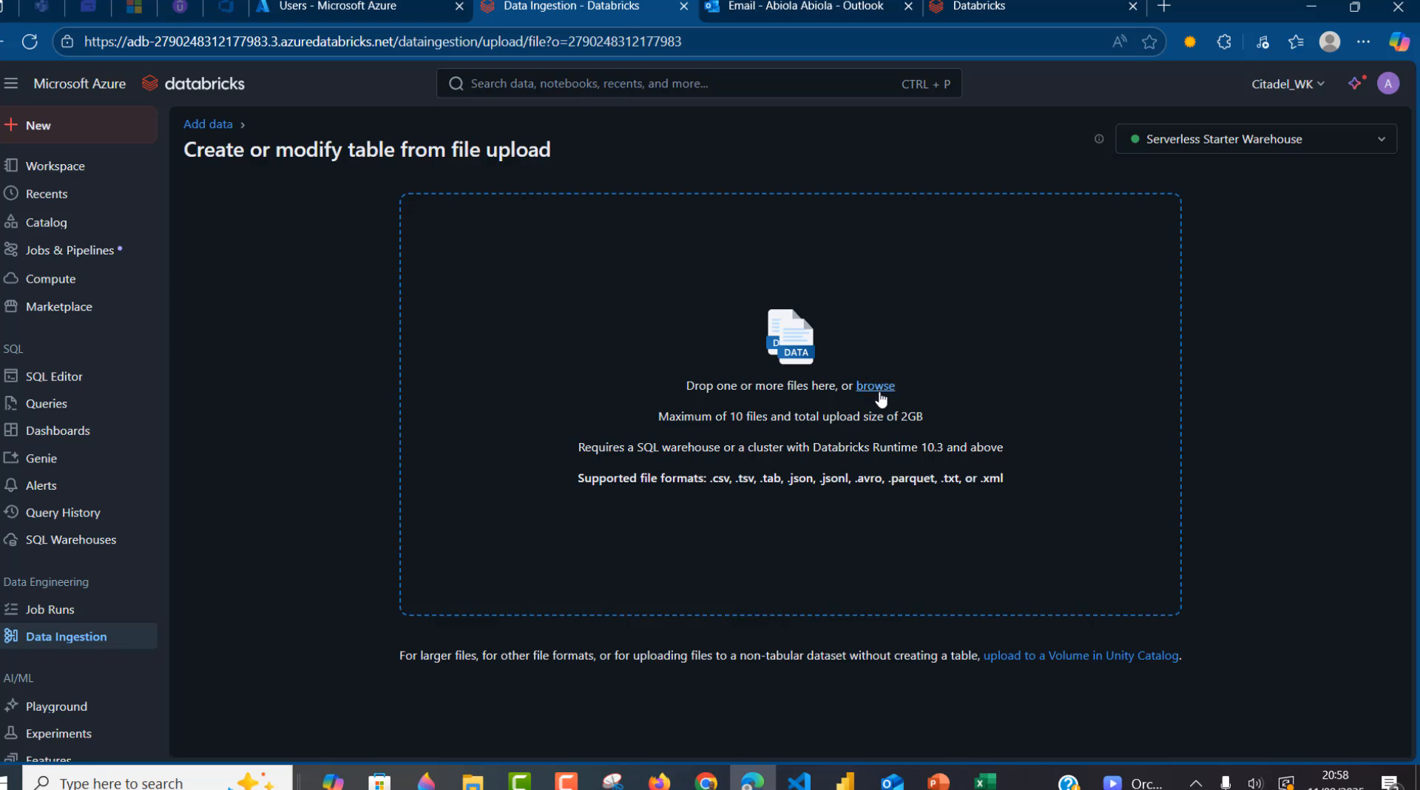
{"action": "left_click", "coordinate": [879, 392]}
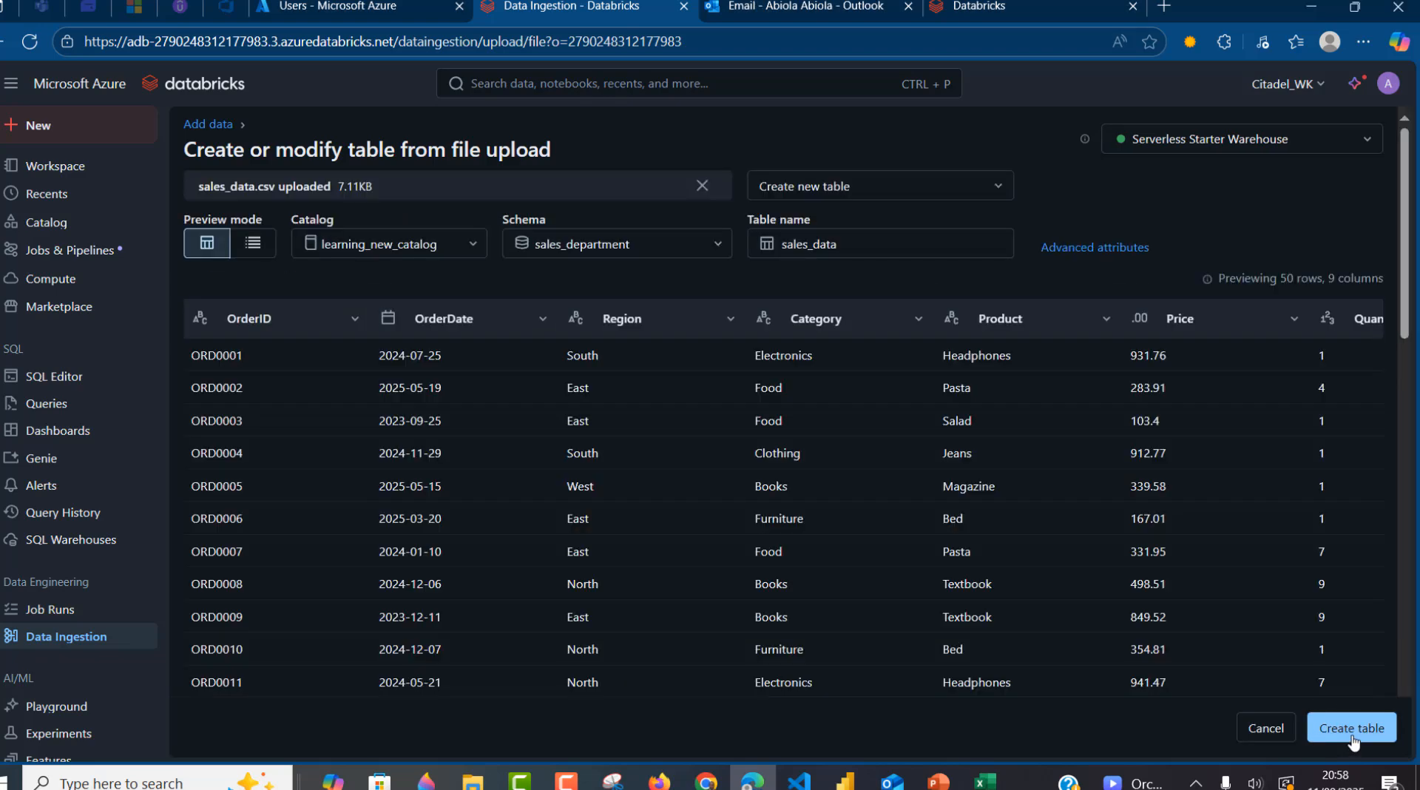
{"action": "left_click", "coordinate": [1351, 734]}
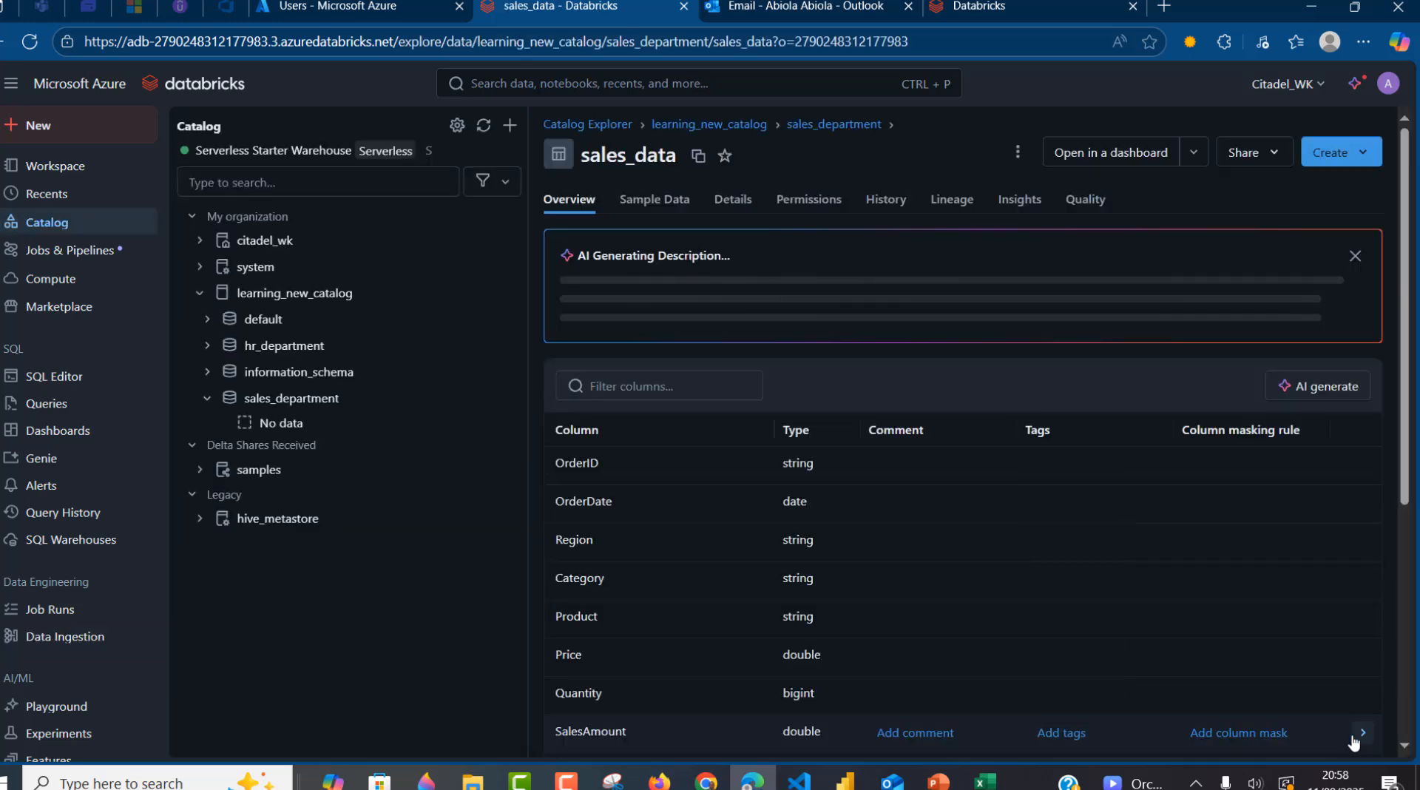
{"action": "left_click", "coordinate": [483, 126]}
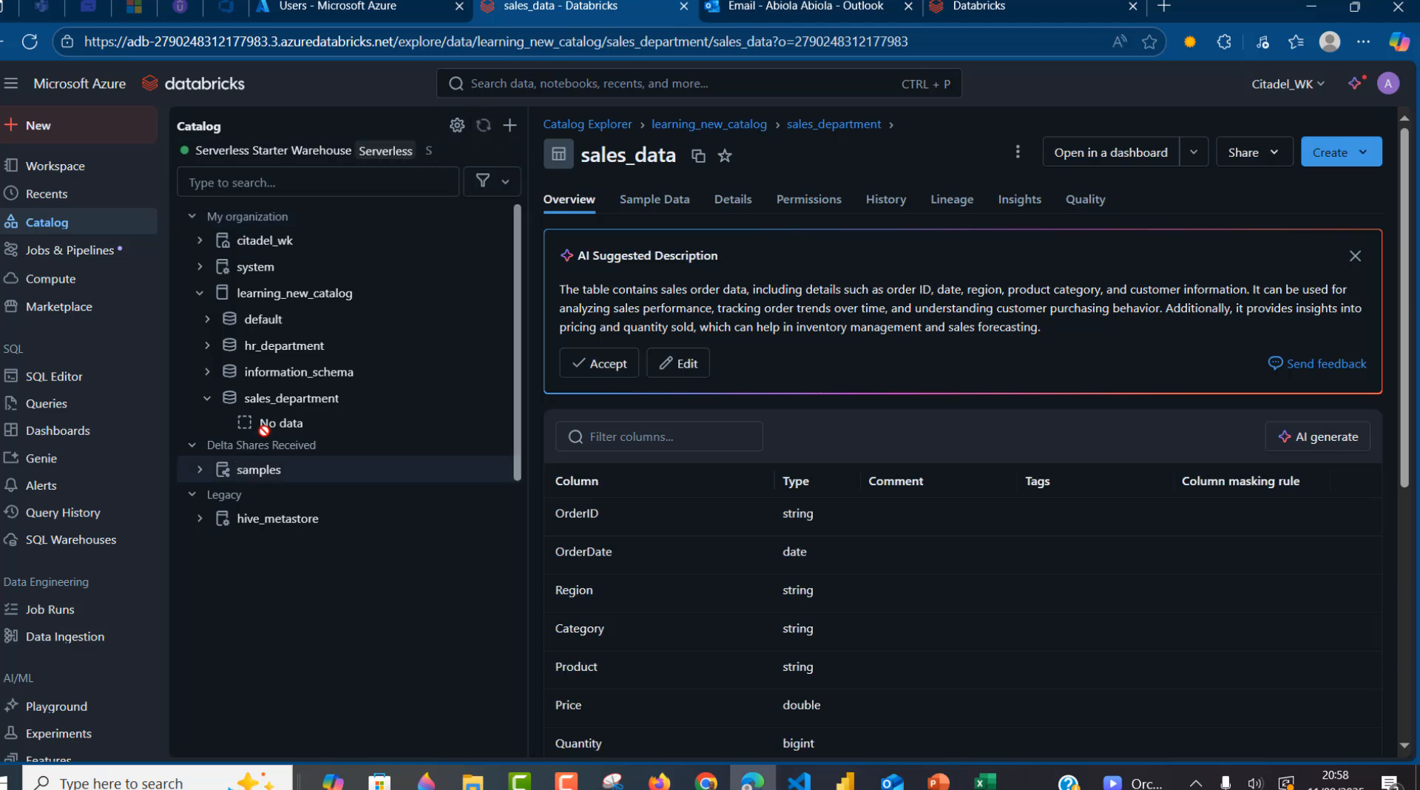
{"action": "left_click", "coordinate": [669, 200]}
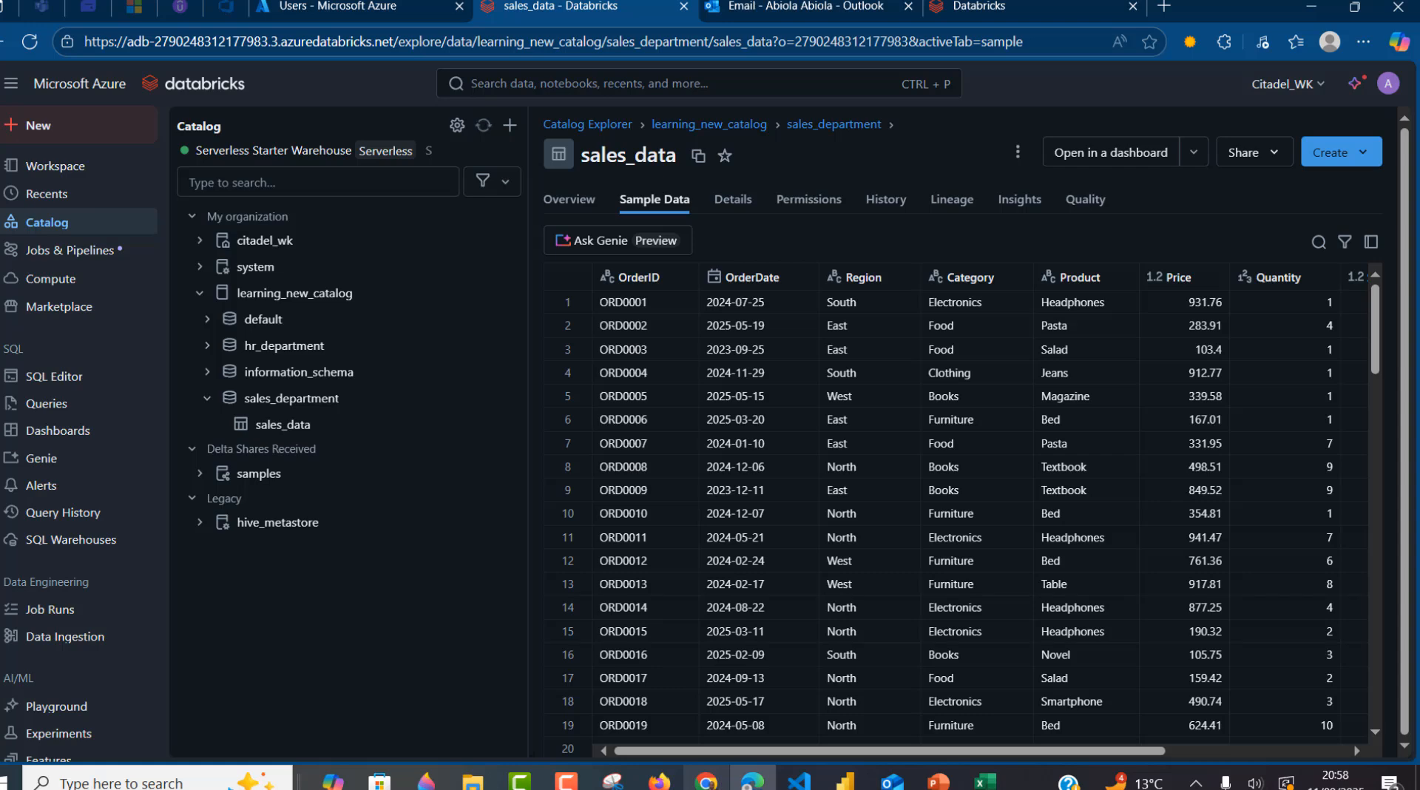
{"action": "left_click", "coordinate": [707, 779]}
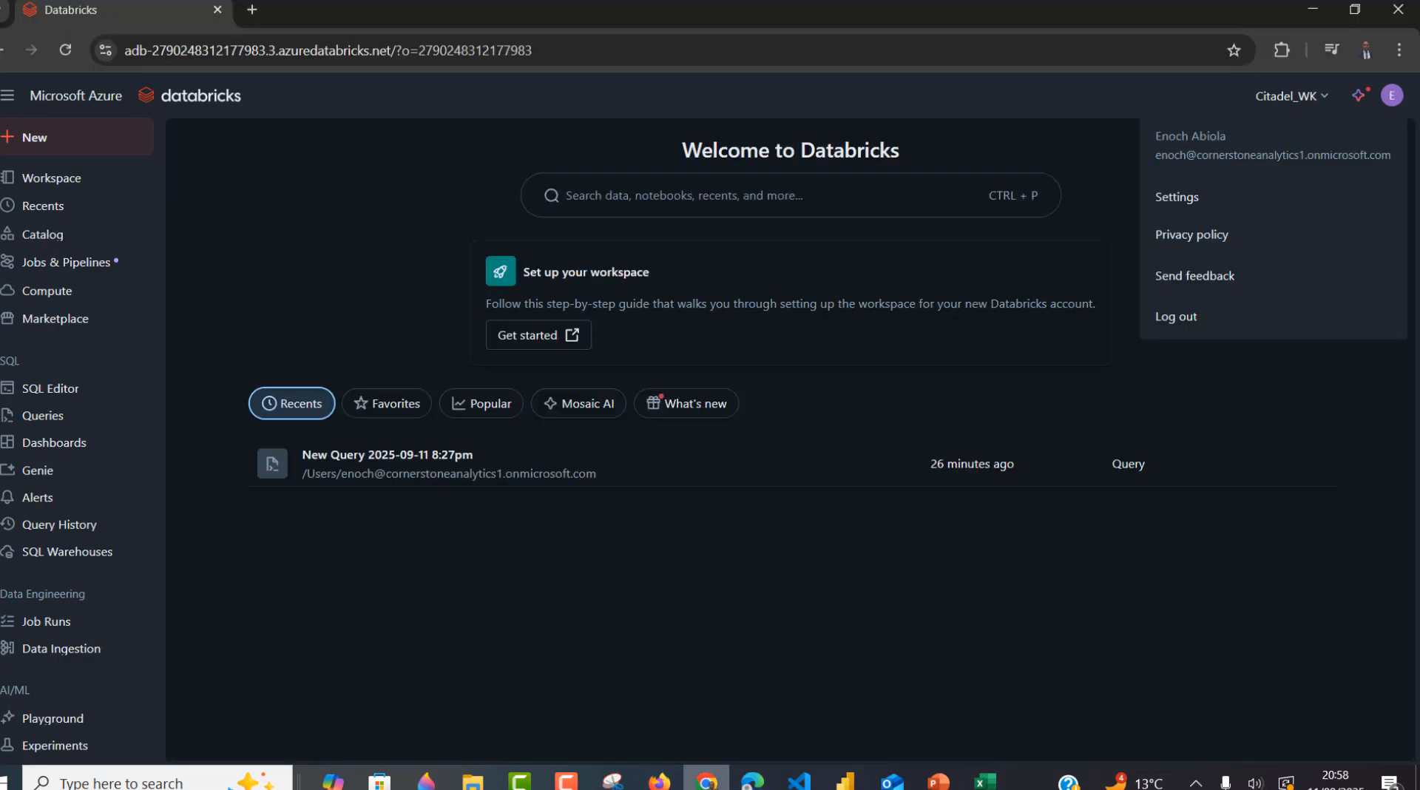
- As the non-admin user, reload the home page and expand learning_new_catalog in the Catalog explorer
{"action": "left_click", "coordinate": [336, 247]}
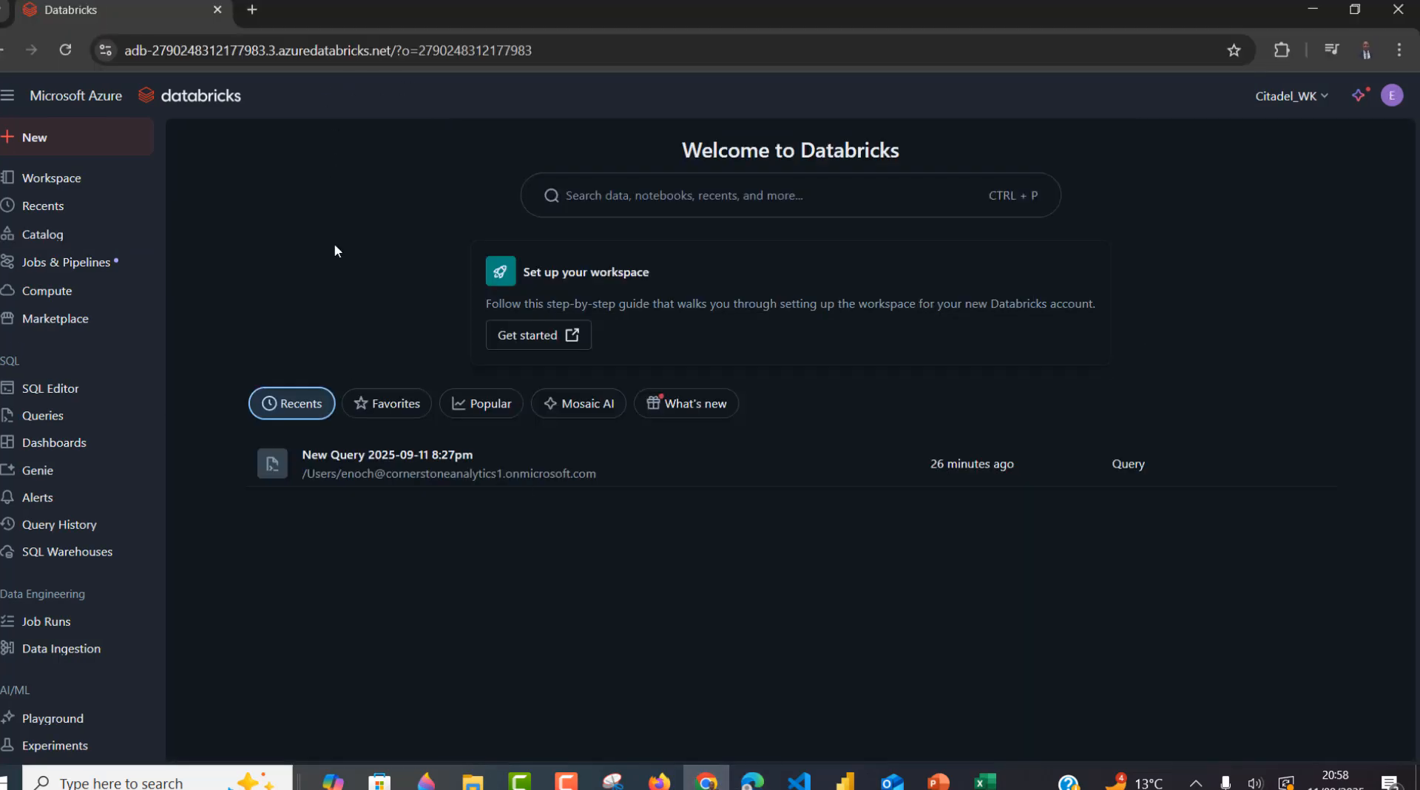
{"action": "left_click", "coordinate": [66, 50]}
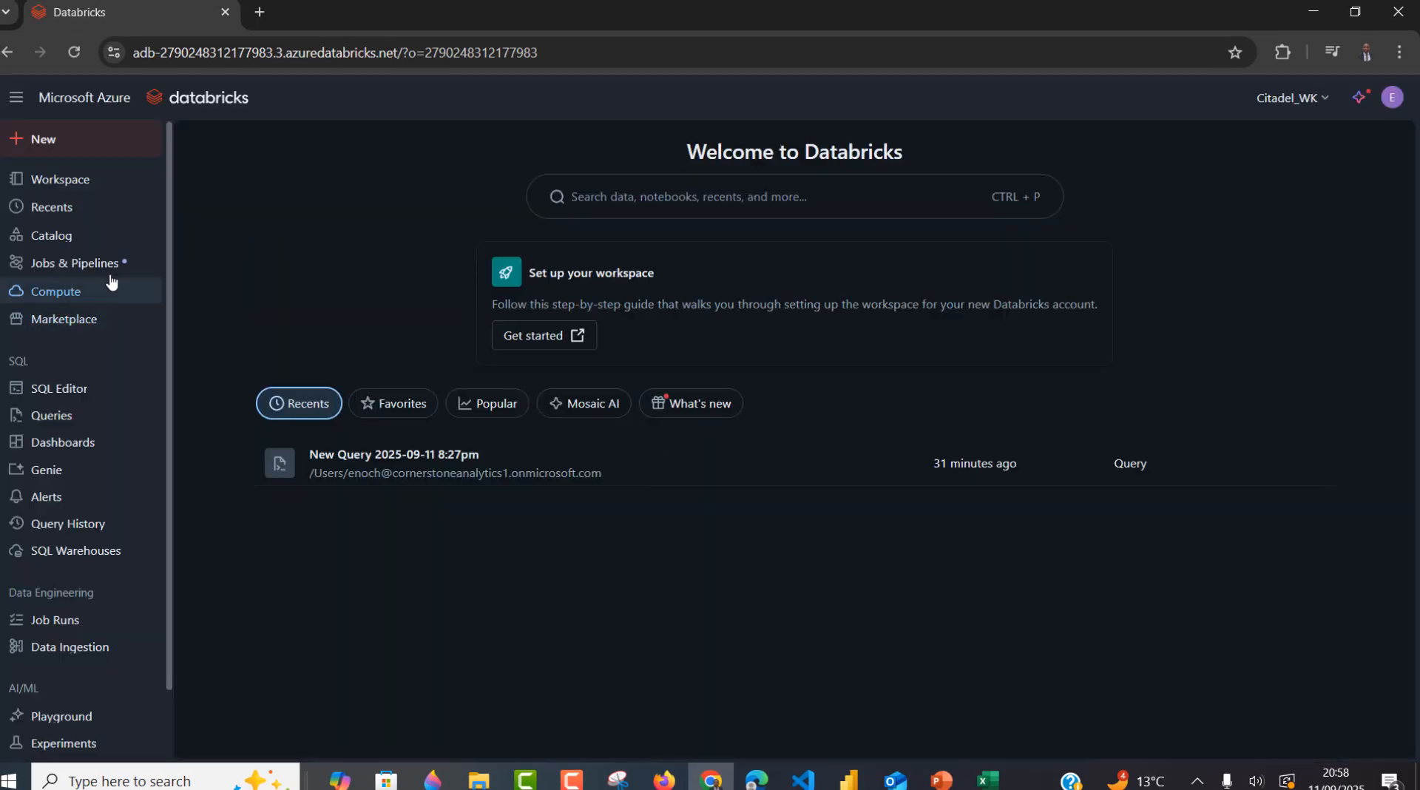
{"action": "left_click", "coordinate": [65, 244]}
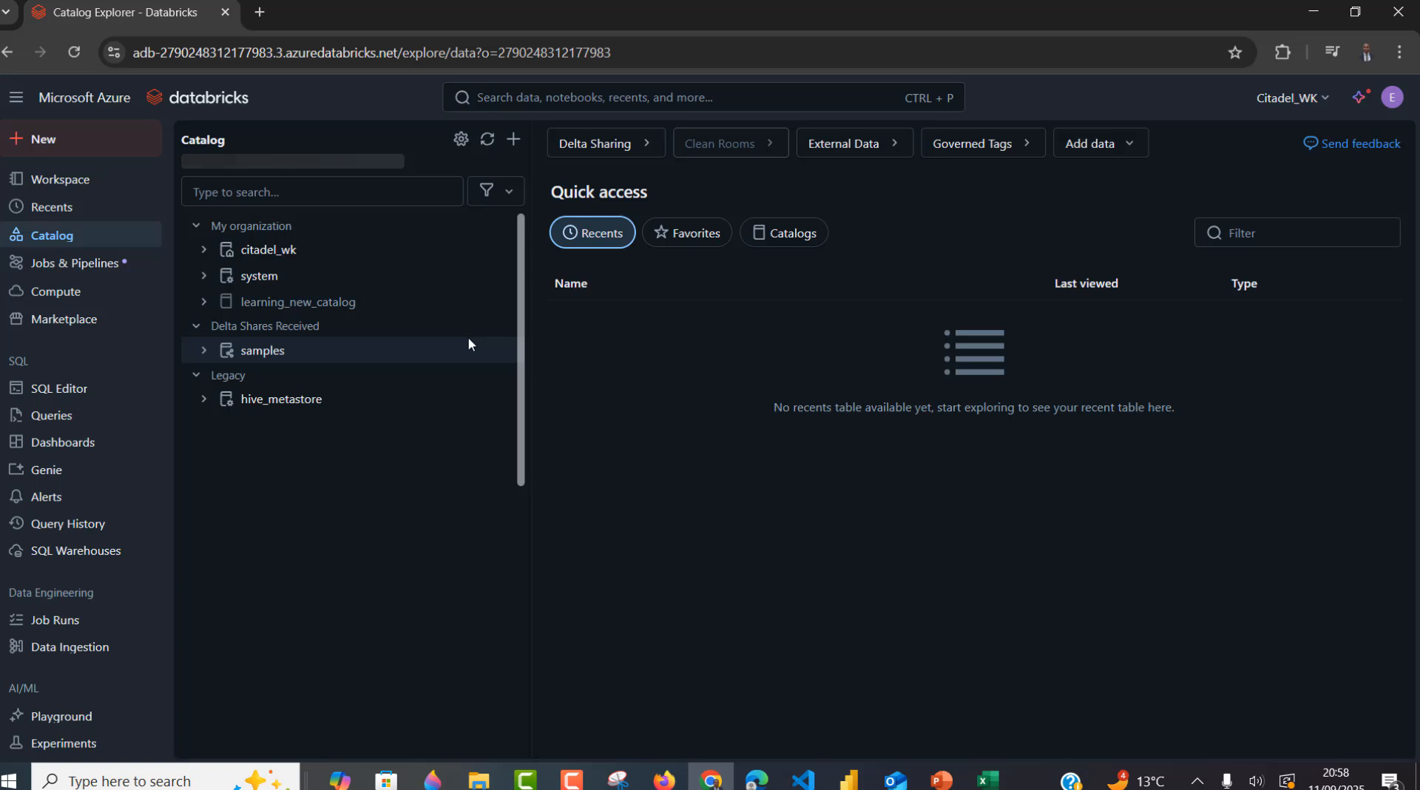
{"action": "mouse_move", "coordinate": [247, 316]}
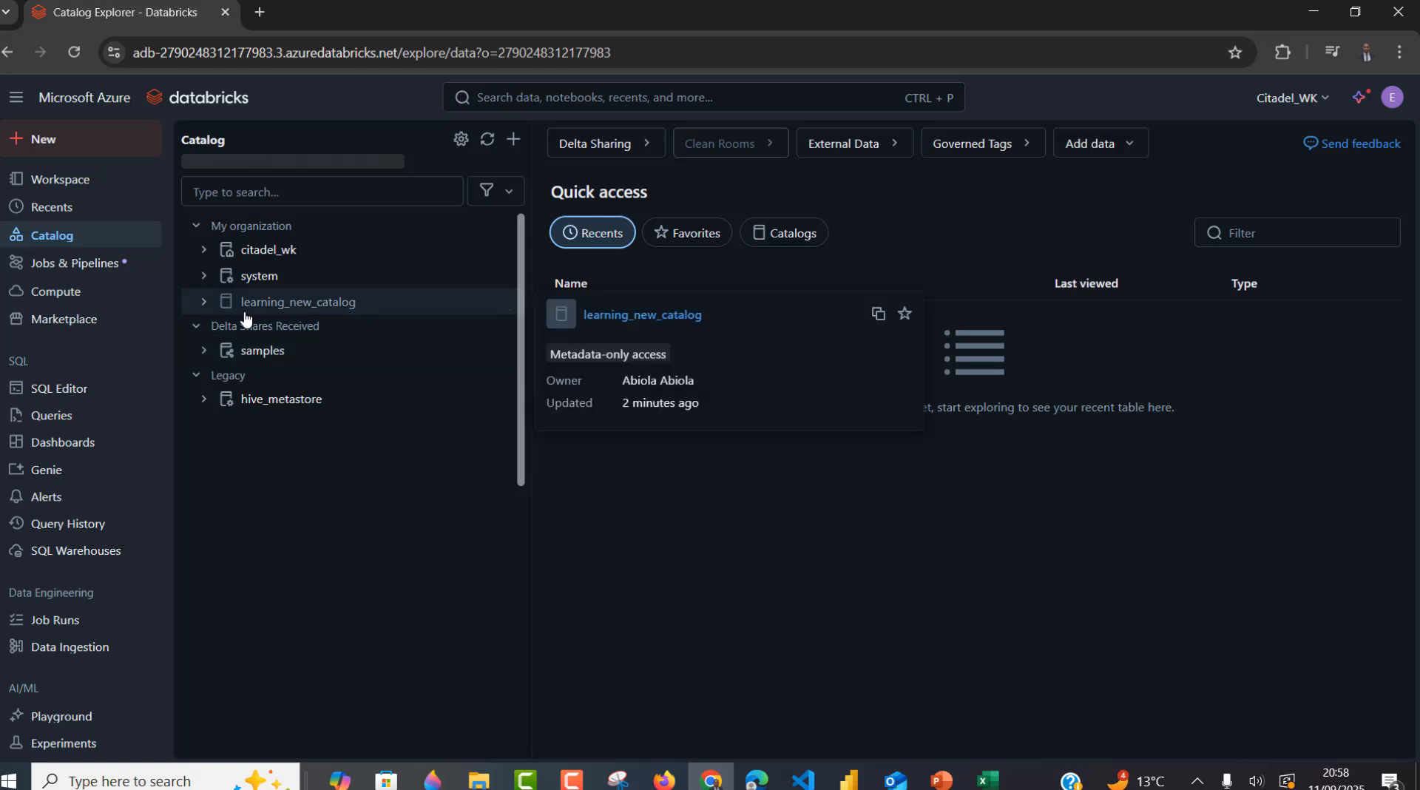
{"action": "left_click", "coordinate": [202, 301]}
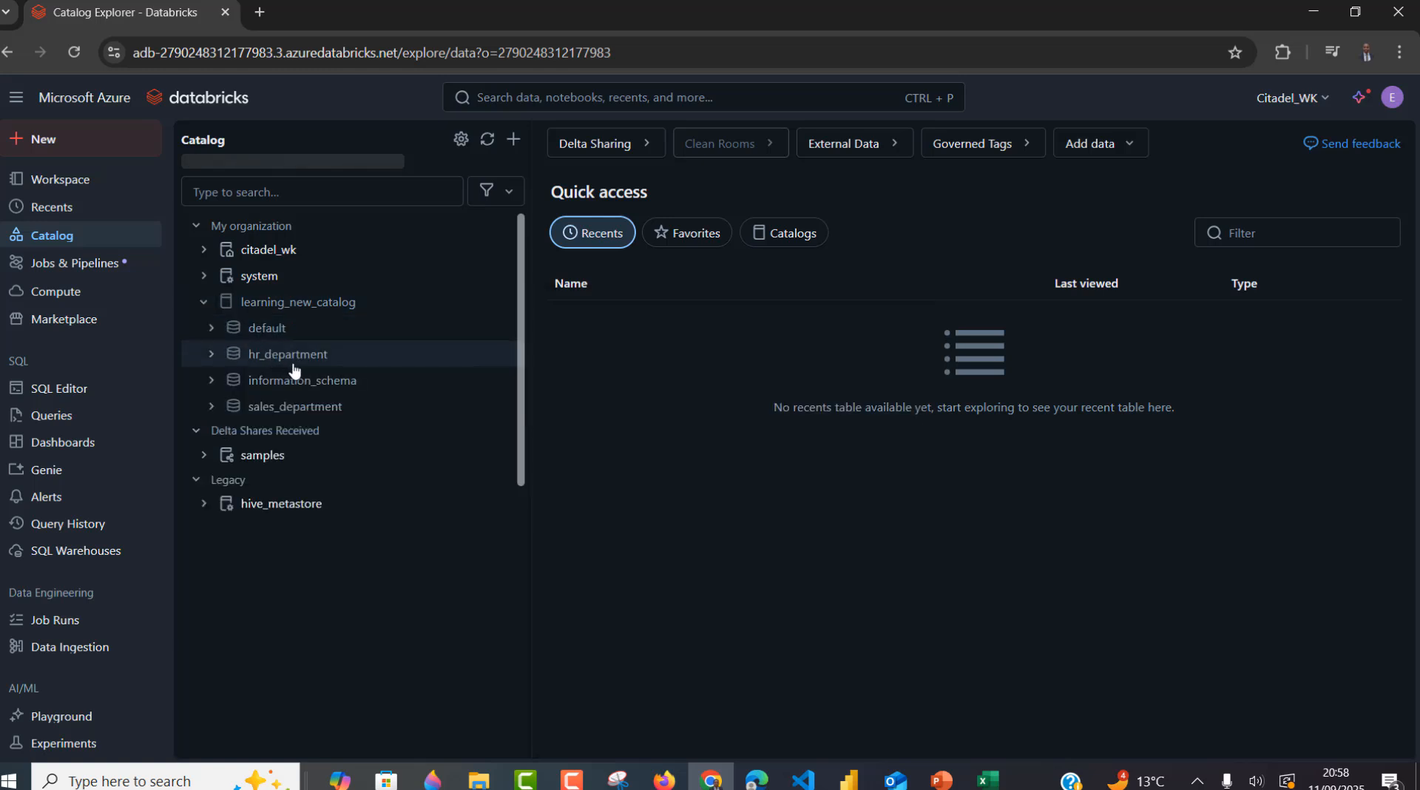
- Check the hr_department and sales_department pages for request options, then switch to Firefox
{"action": "mouse_move", "coordinate": [293, 370]}
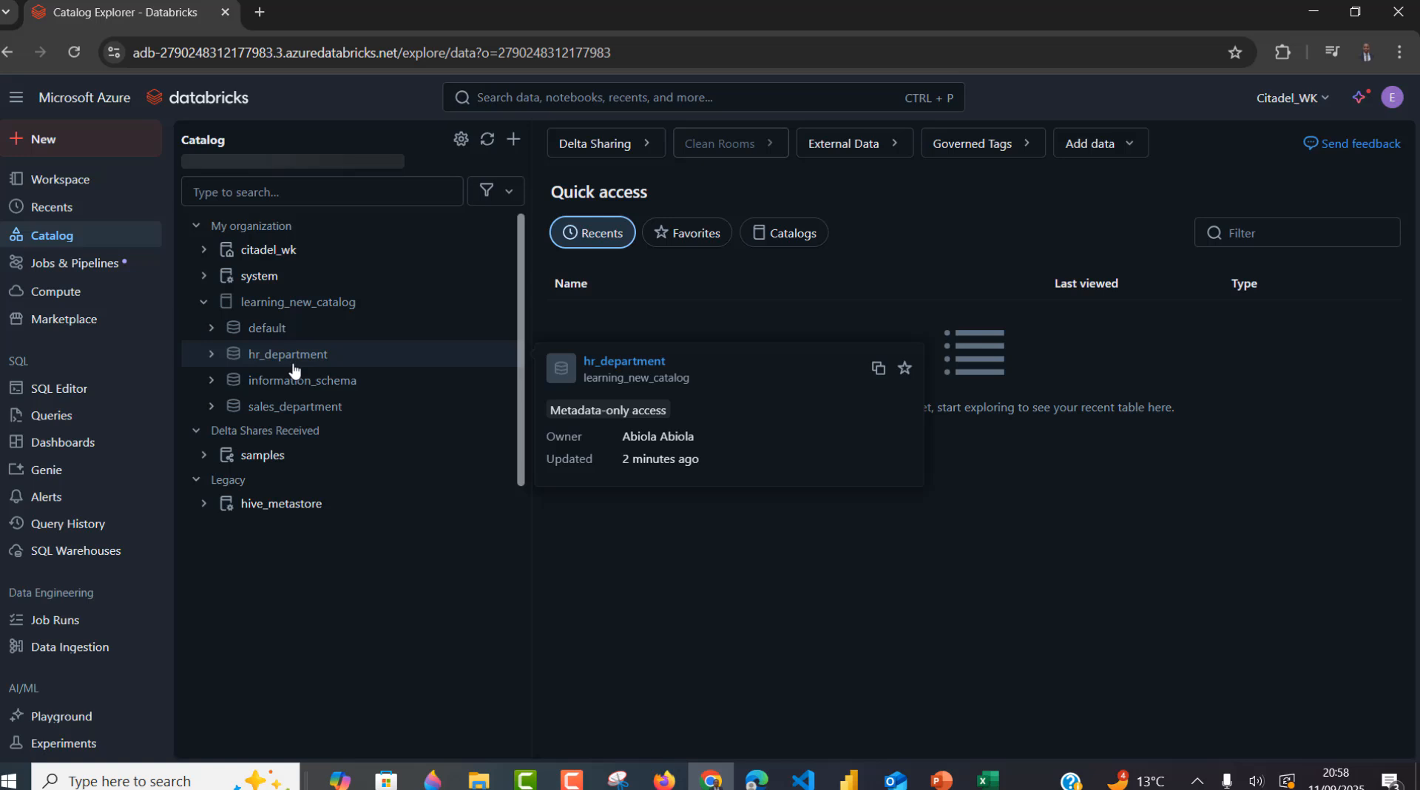
{"action": "mouse_move", "coordinate": [309, 418]}
{"action": "left_click", "coordinate": [285, 354]}
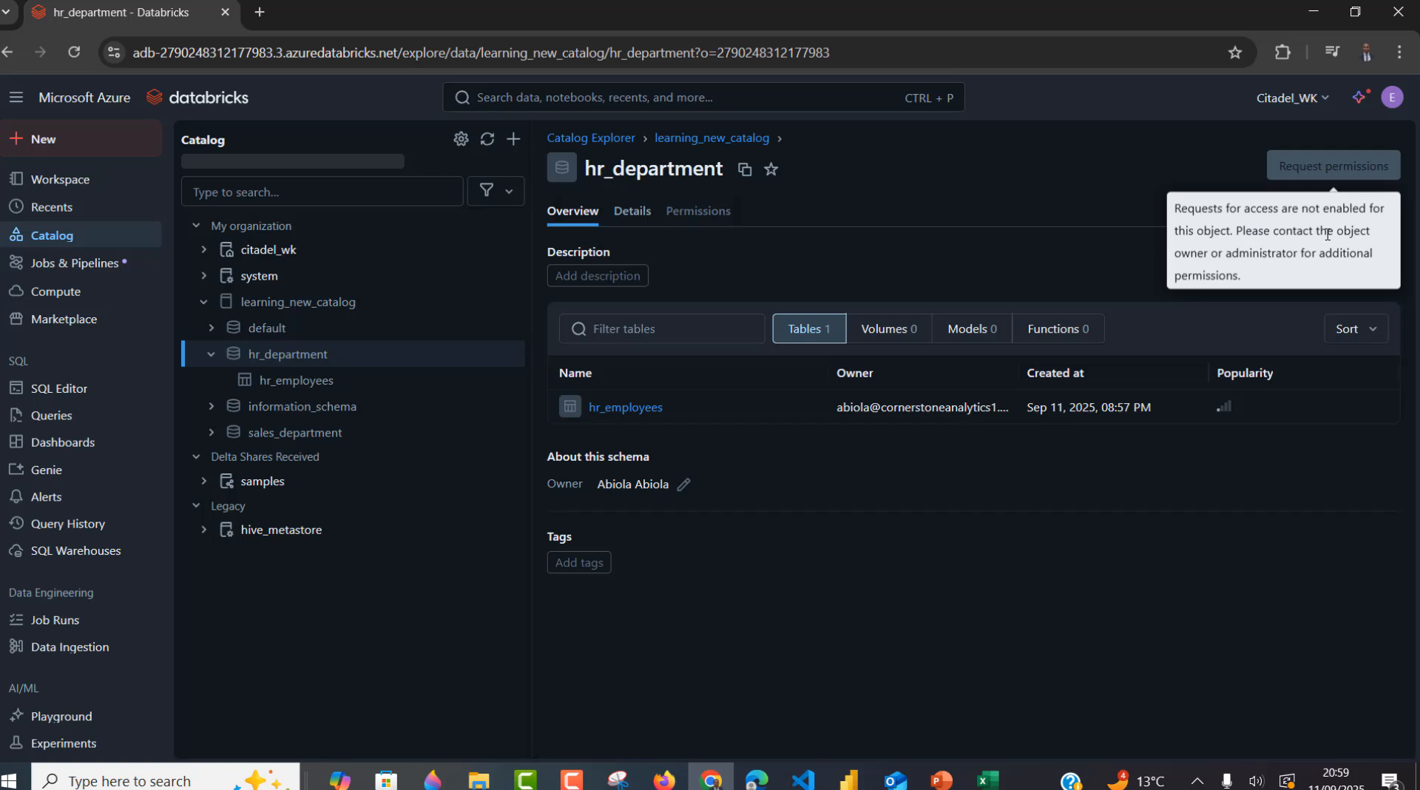
{"action": "left_click", "coordinate": [339, 435]}
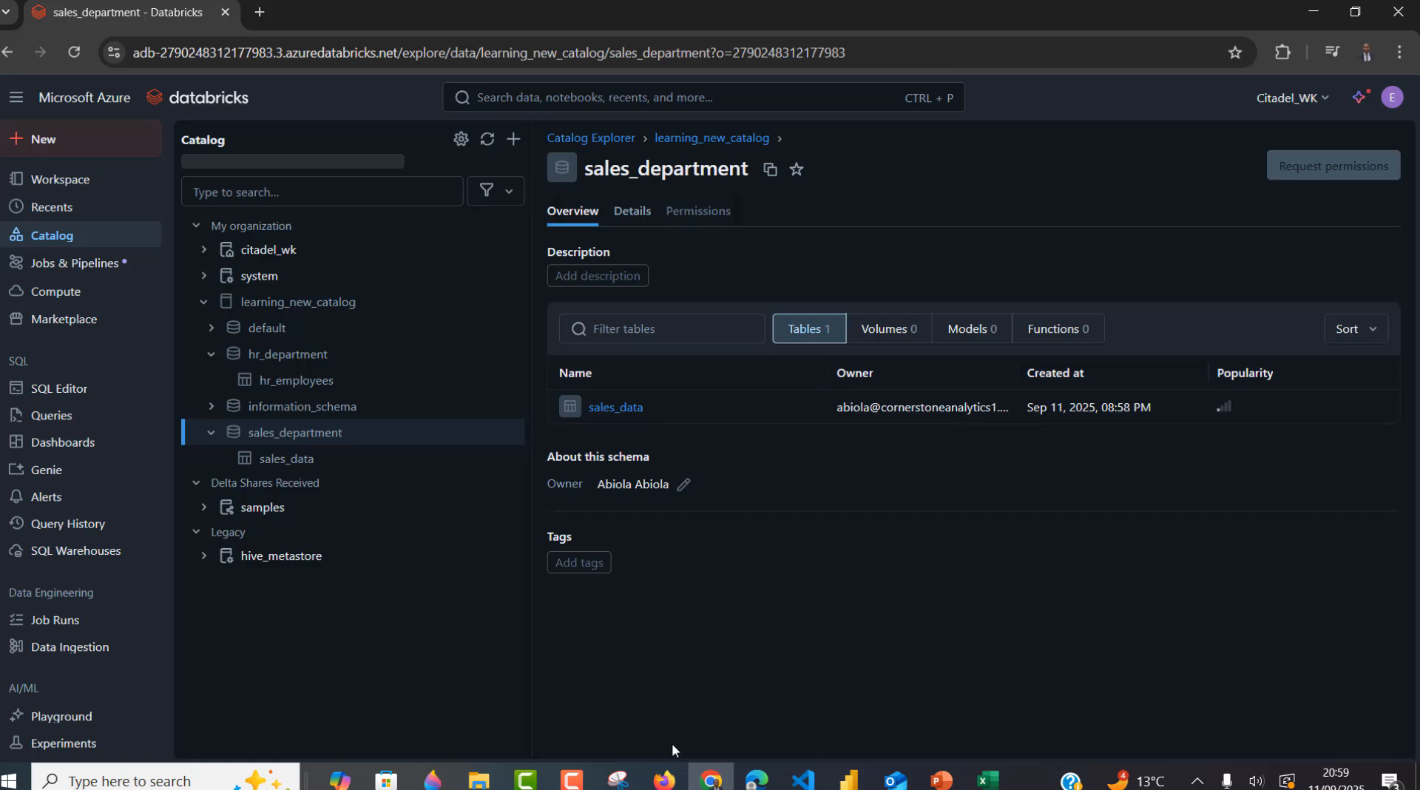
{"action": "left_click", "coordinate": [664, 780]}
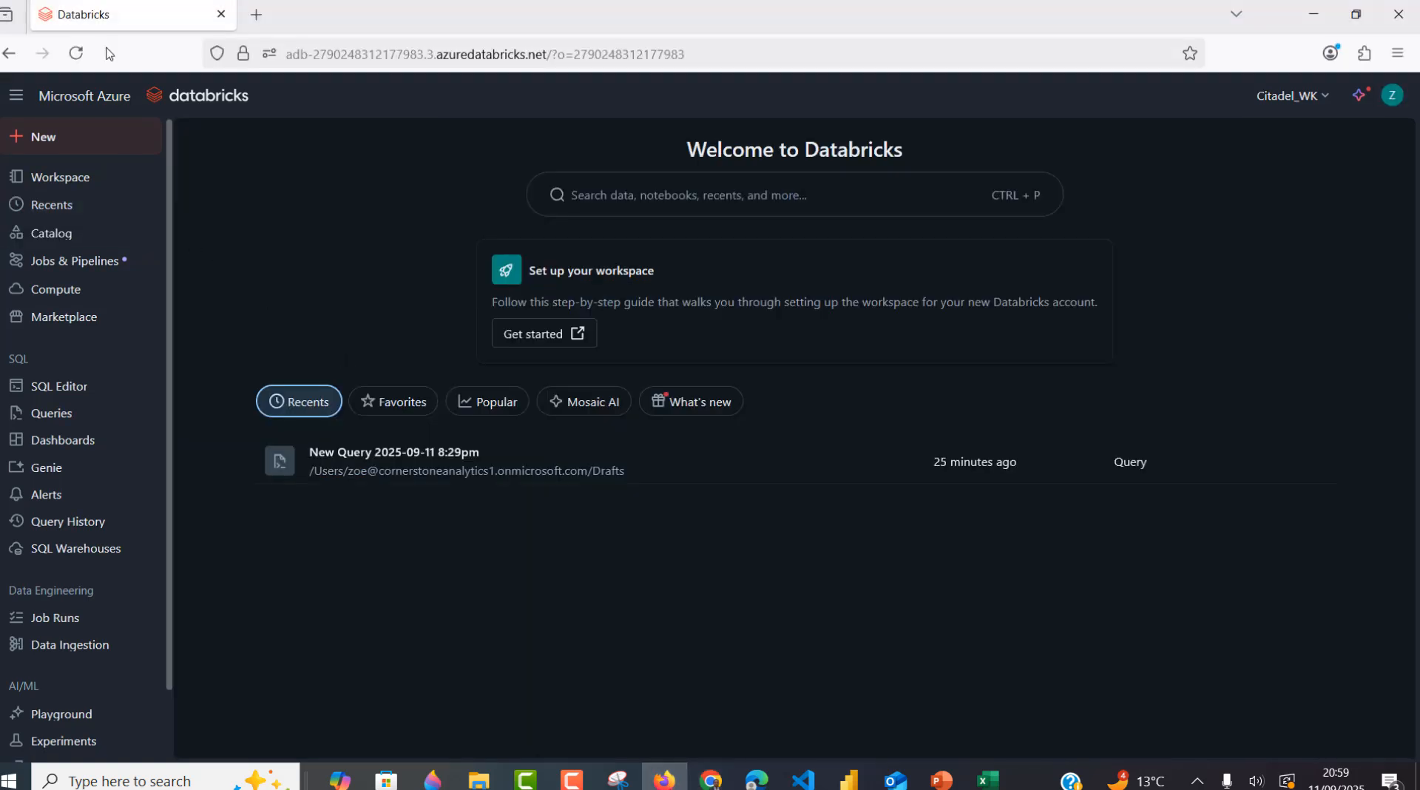
- As the second user, open learning_new_catalog > hr_department > hr_employees, then return to the Edge session
{"action": "left_click", "coordinate": [77, 54]}
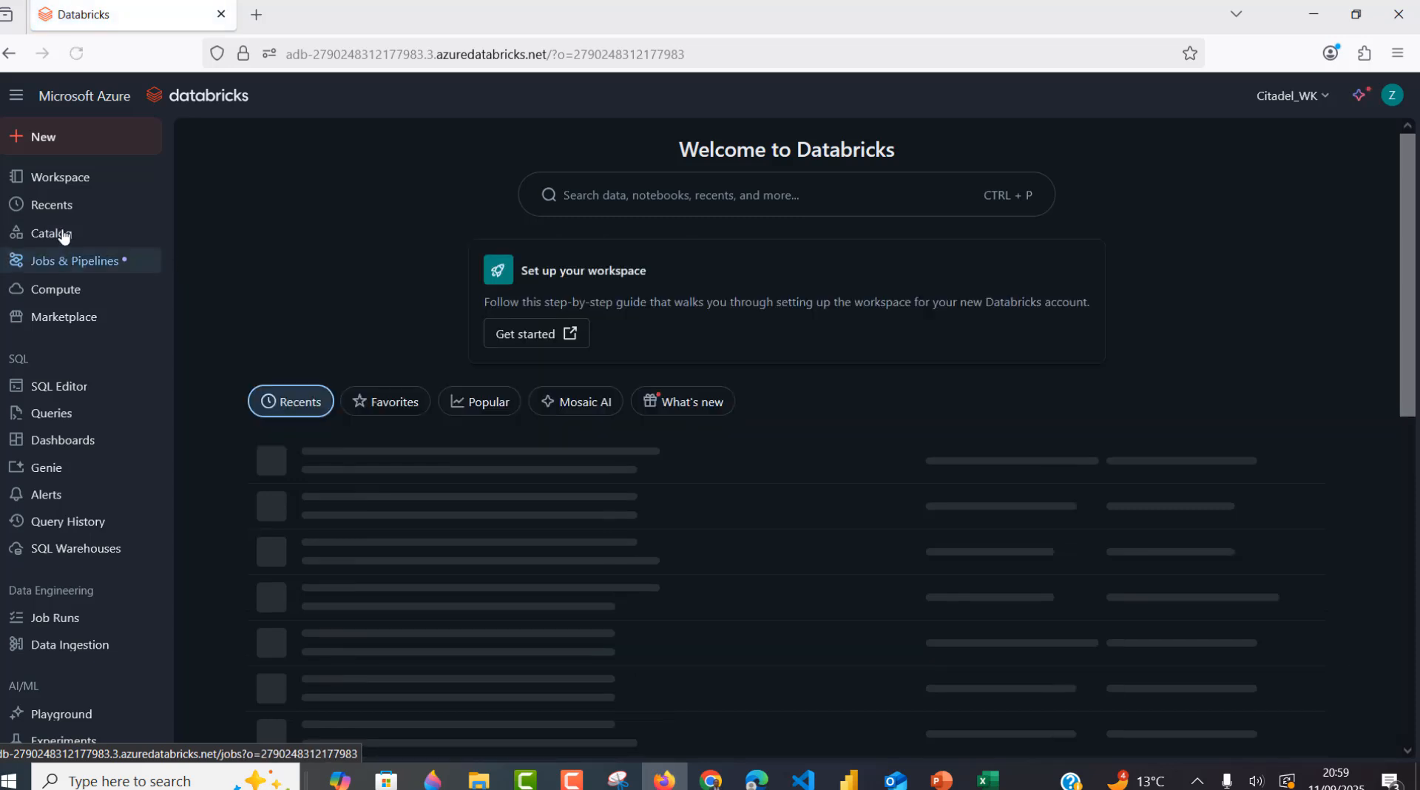
{"action": "left_click", "coordinate": [58, 233]}
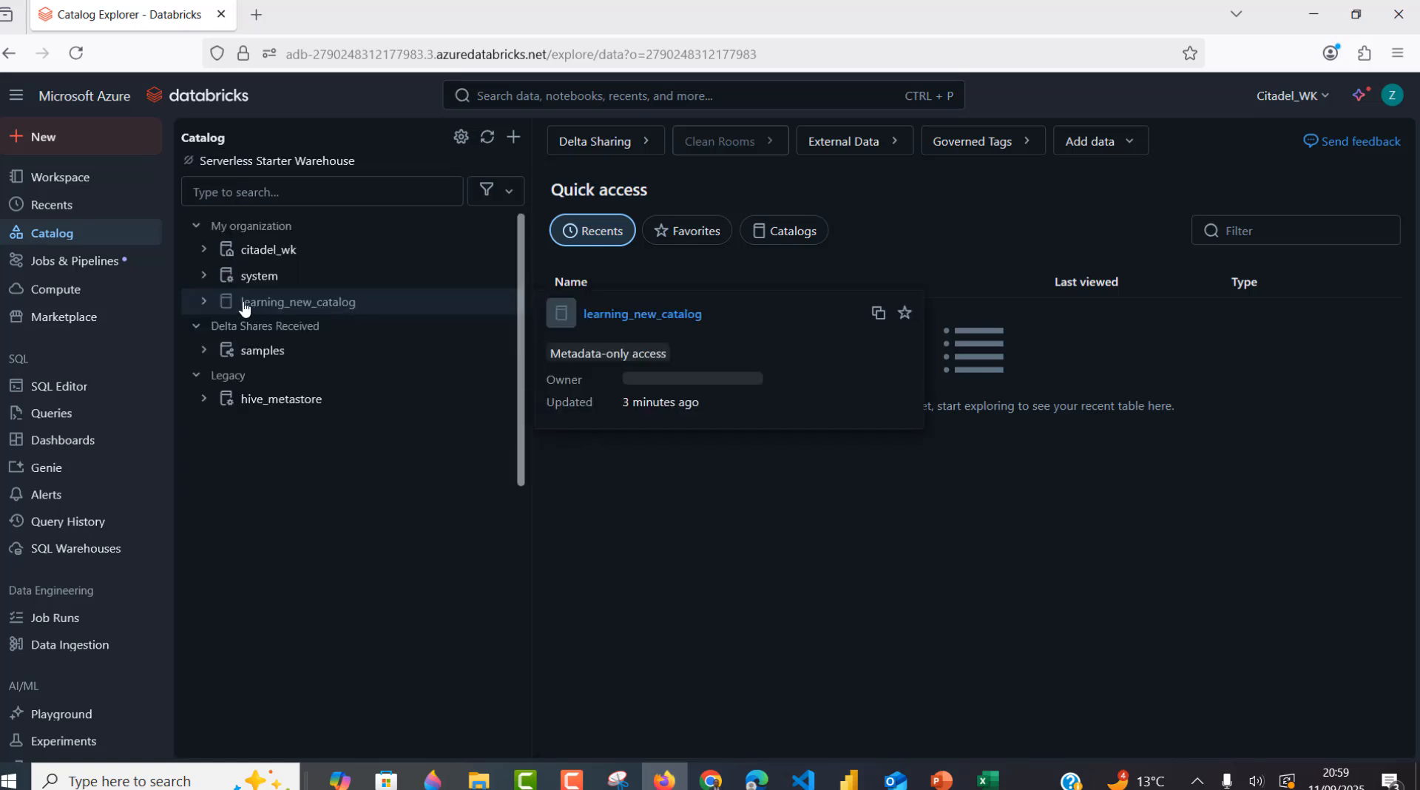
{"action": "left_click", "coordinate": [205, 303]}
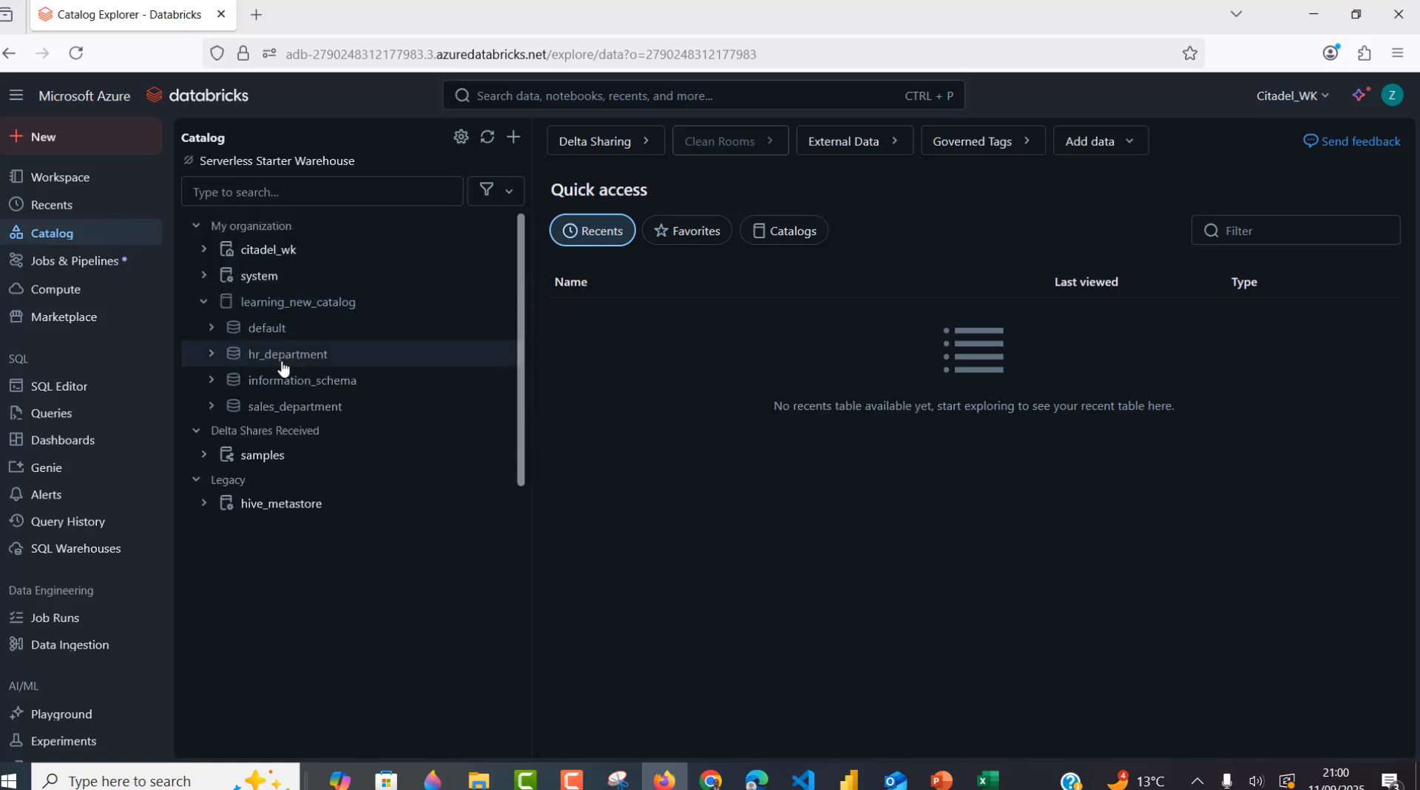
{"action": "left_click", "coordinate": [232, 363]}
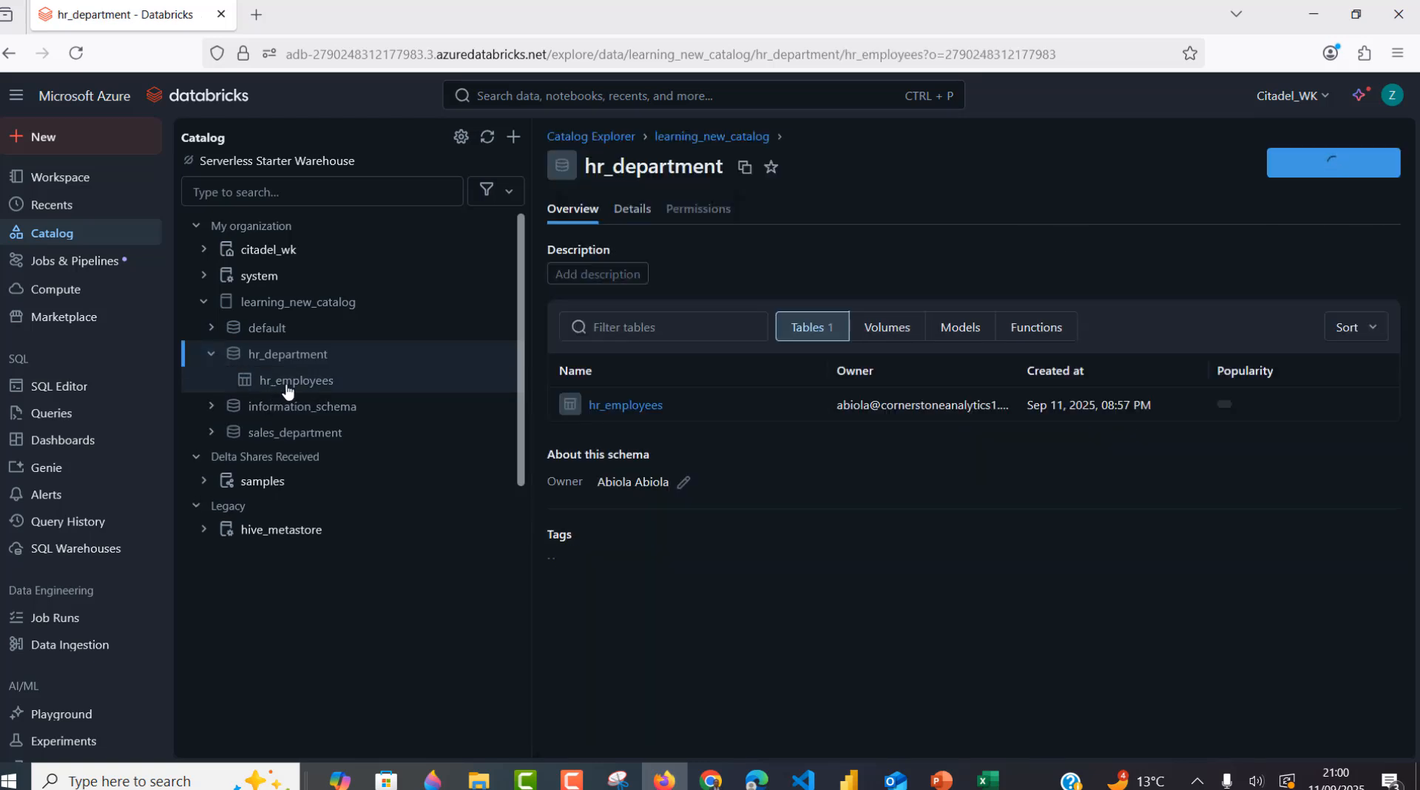
{"action": "left_click", "coordinate": [280, 390]}
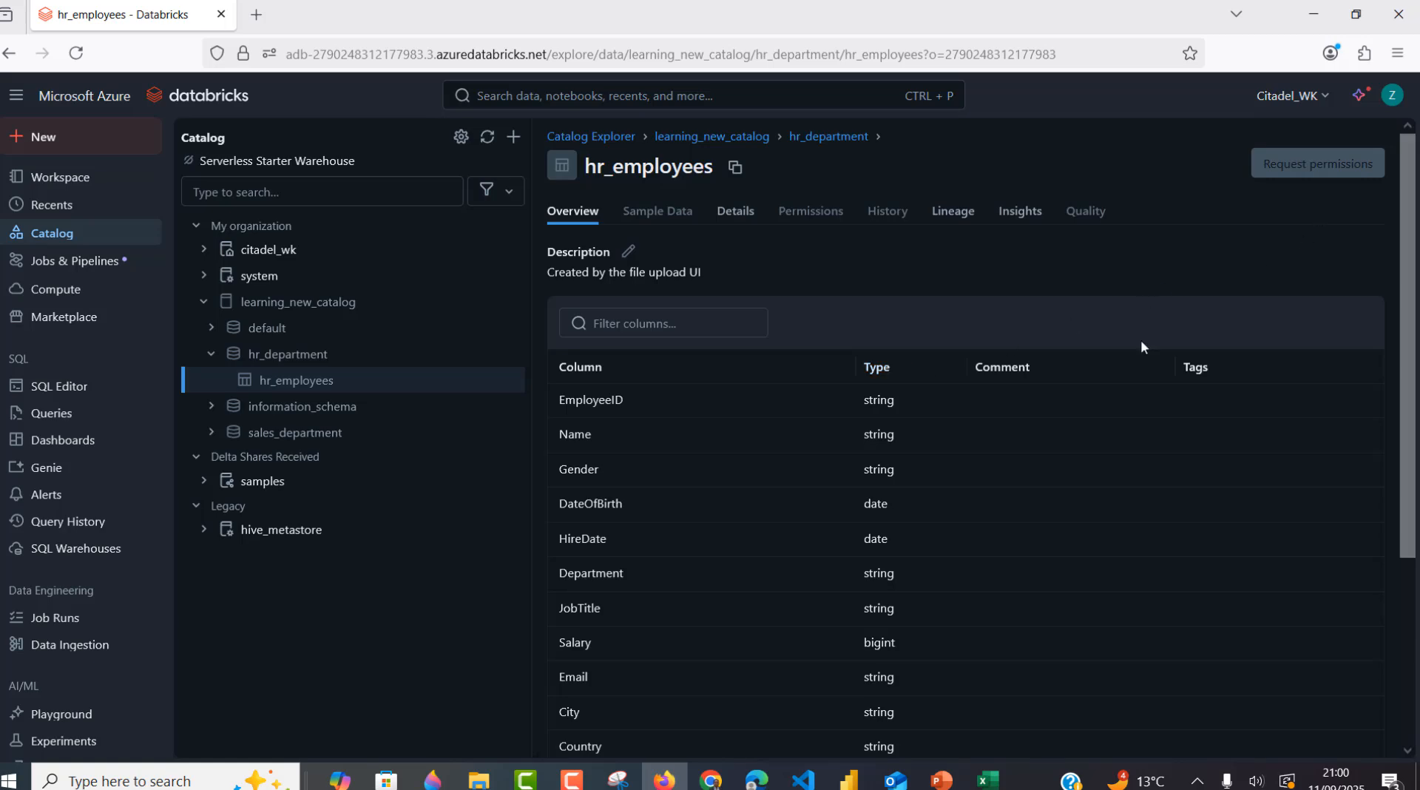
{"action": "left_click", "coordinate": [756, 780]}
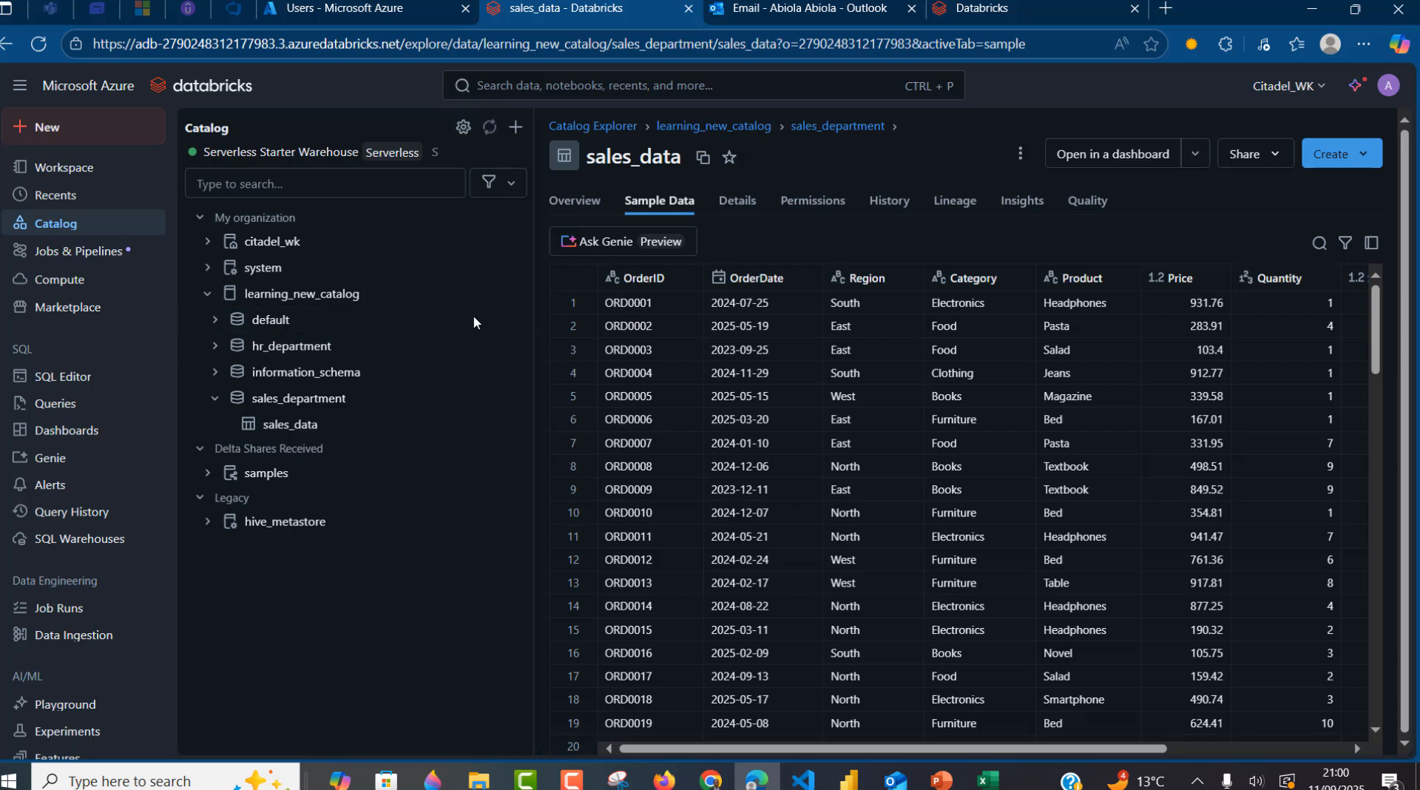
- Add the admin's e-mail as hr_department's access request destination and click Update
{"action": "left_click", "coordinate": [295, 355]}
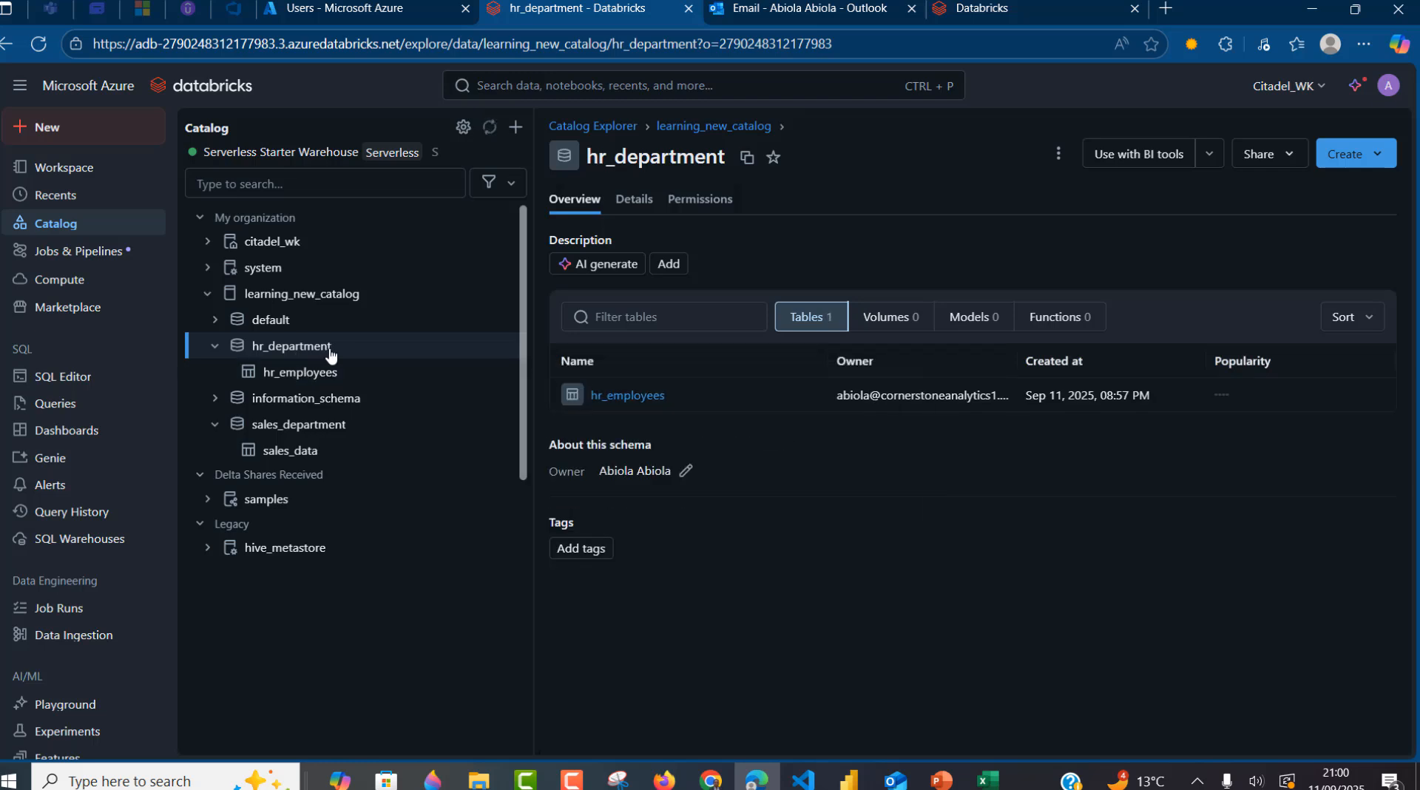
{"action": "left_click", "coordinate": [1056, 156]}
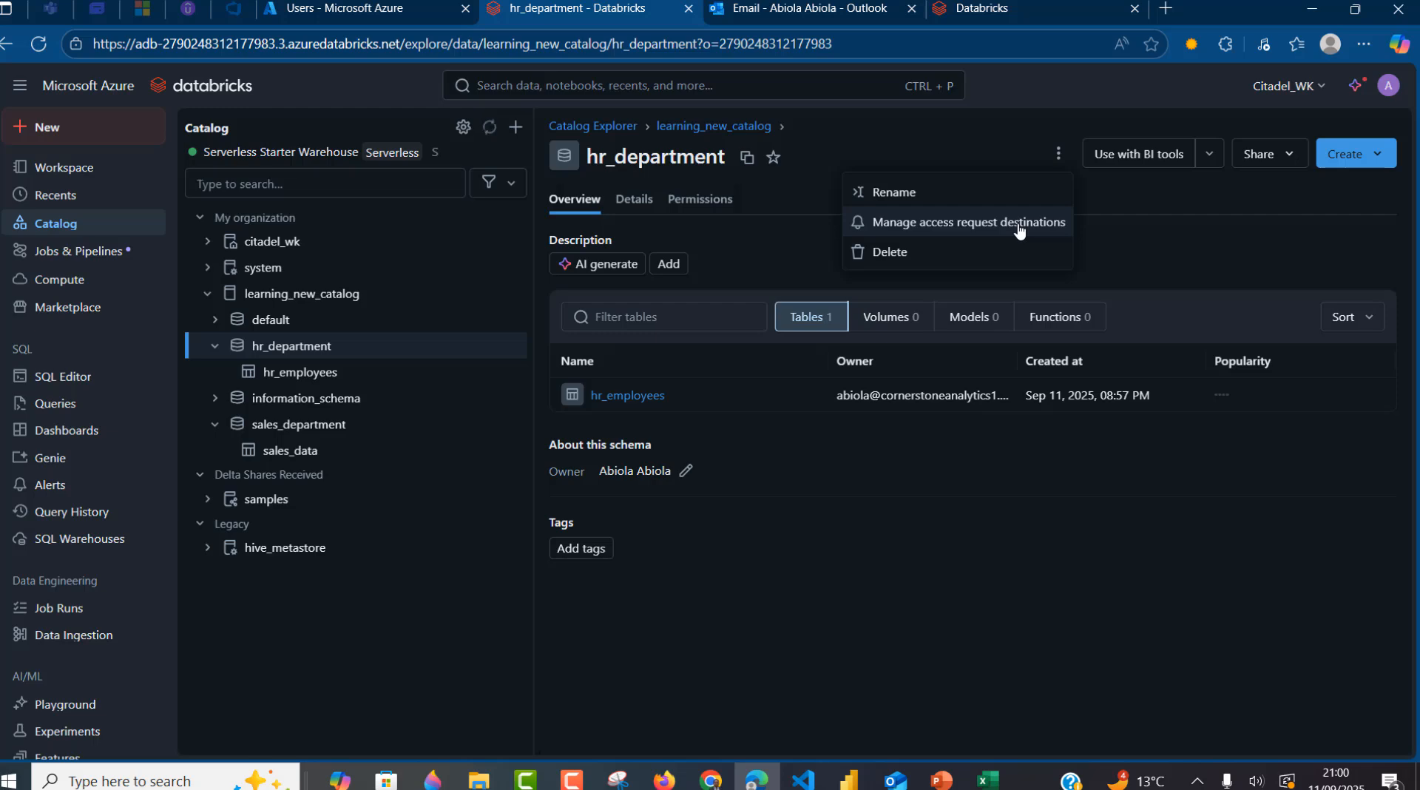
{"action": "left_click", "coordinate": [976, 226]}
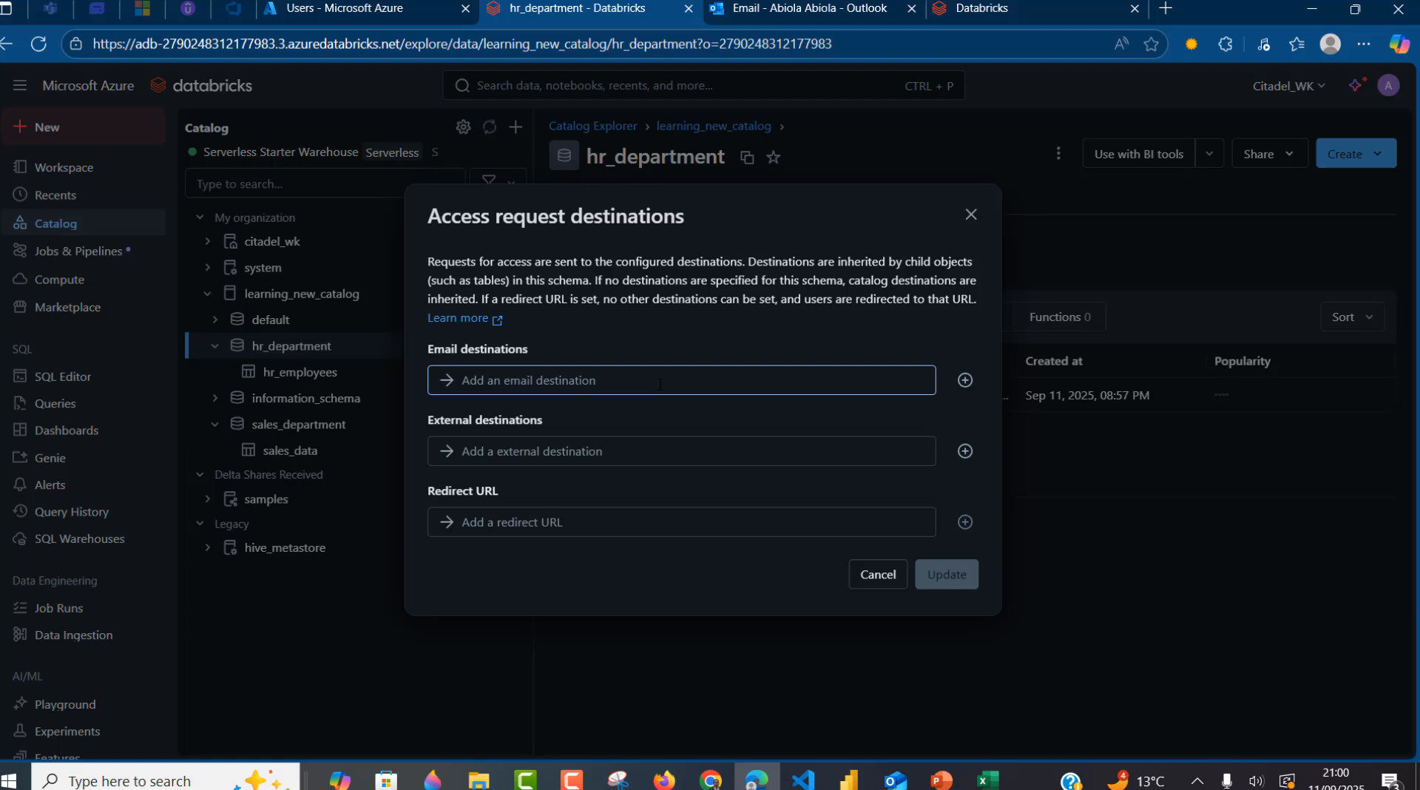
{"action": "left_click", "coordinate": [660, 383]}
{"action": "type", "text": "ab"}
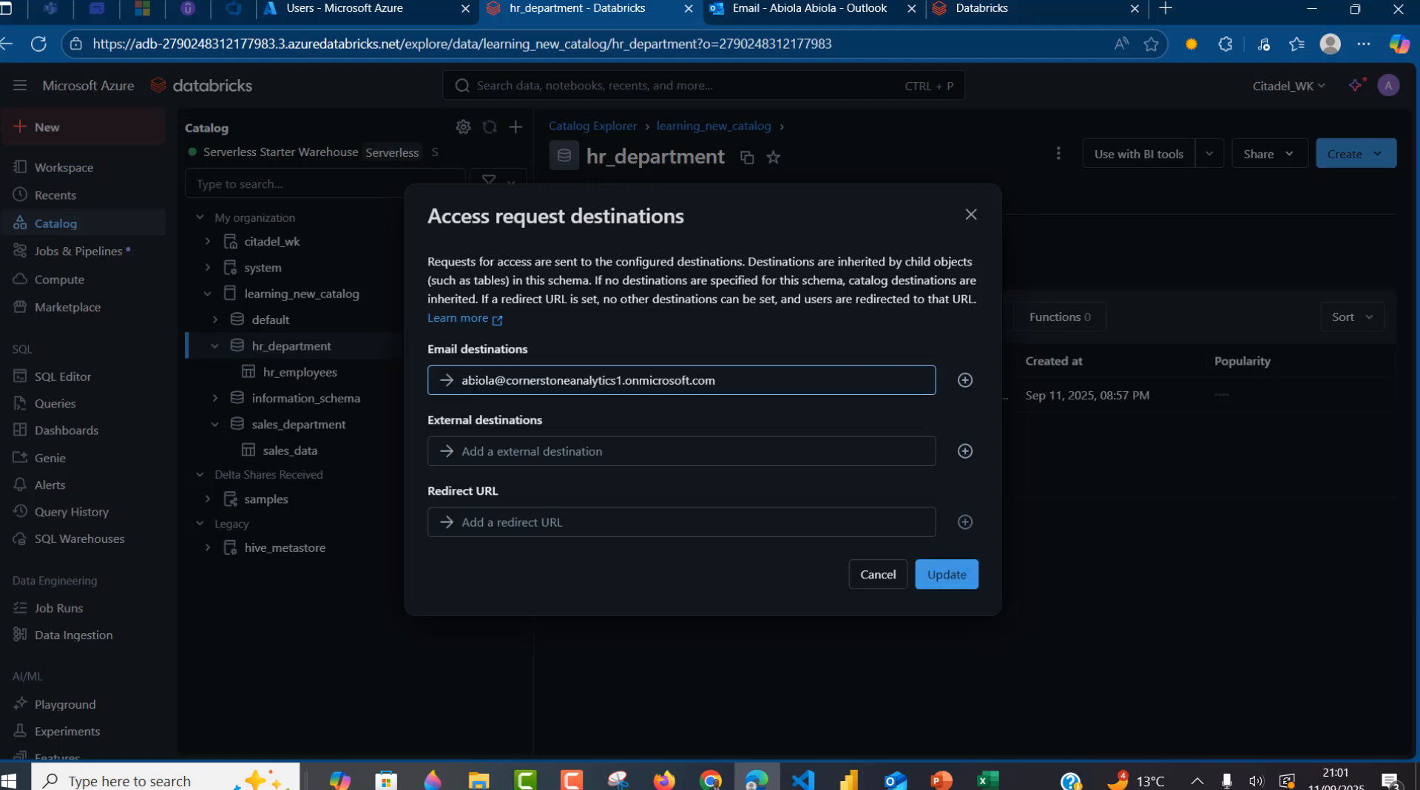
{"action": "left_click_drag", "start_coordinate": [476, 382], "coordinate": [746, 383]}
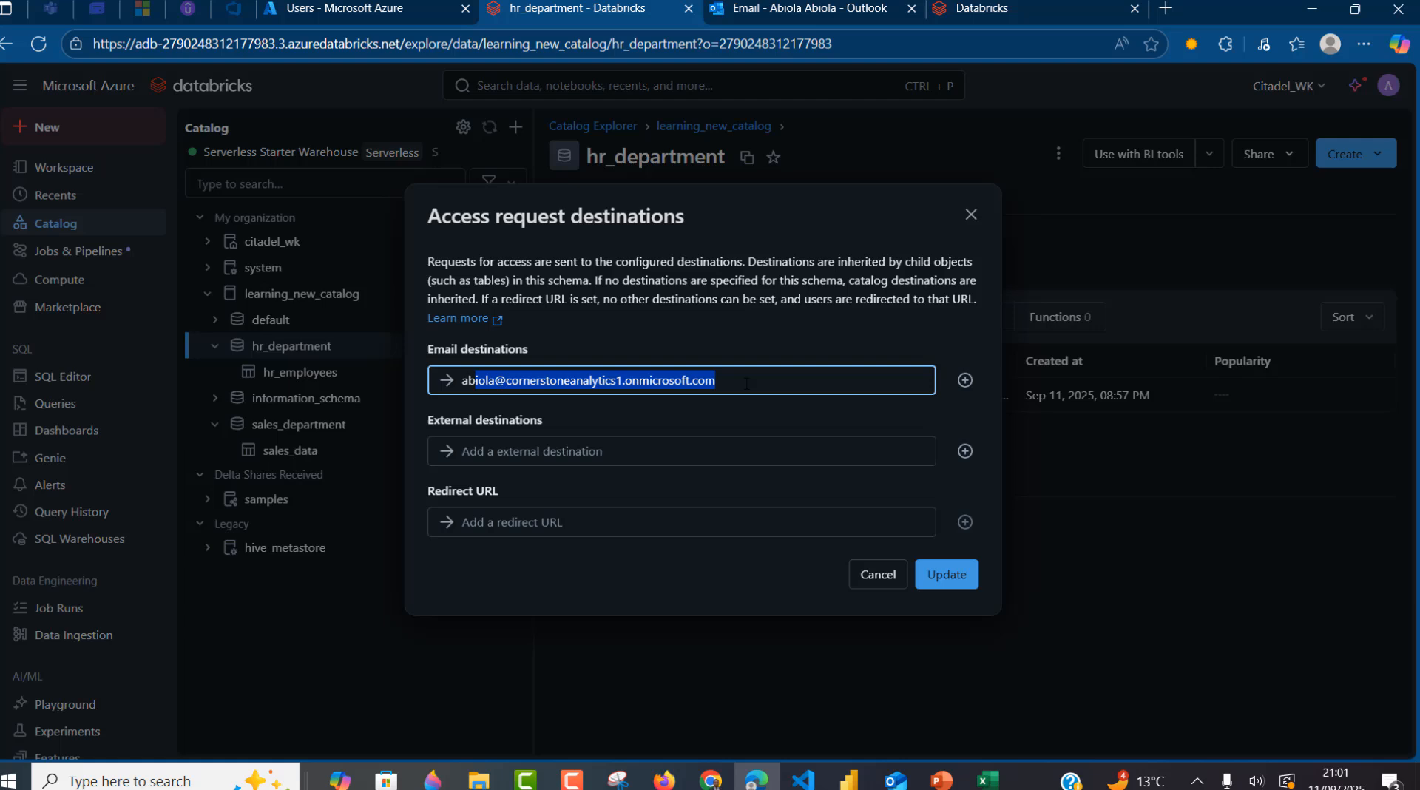
{"action": "left_click", "coordinate": [849, 340]}
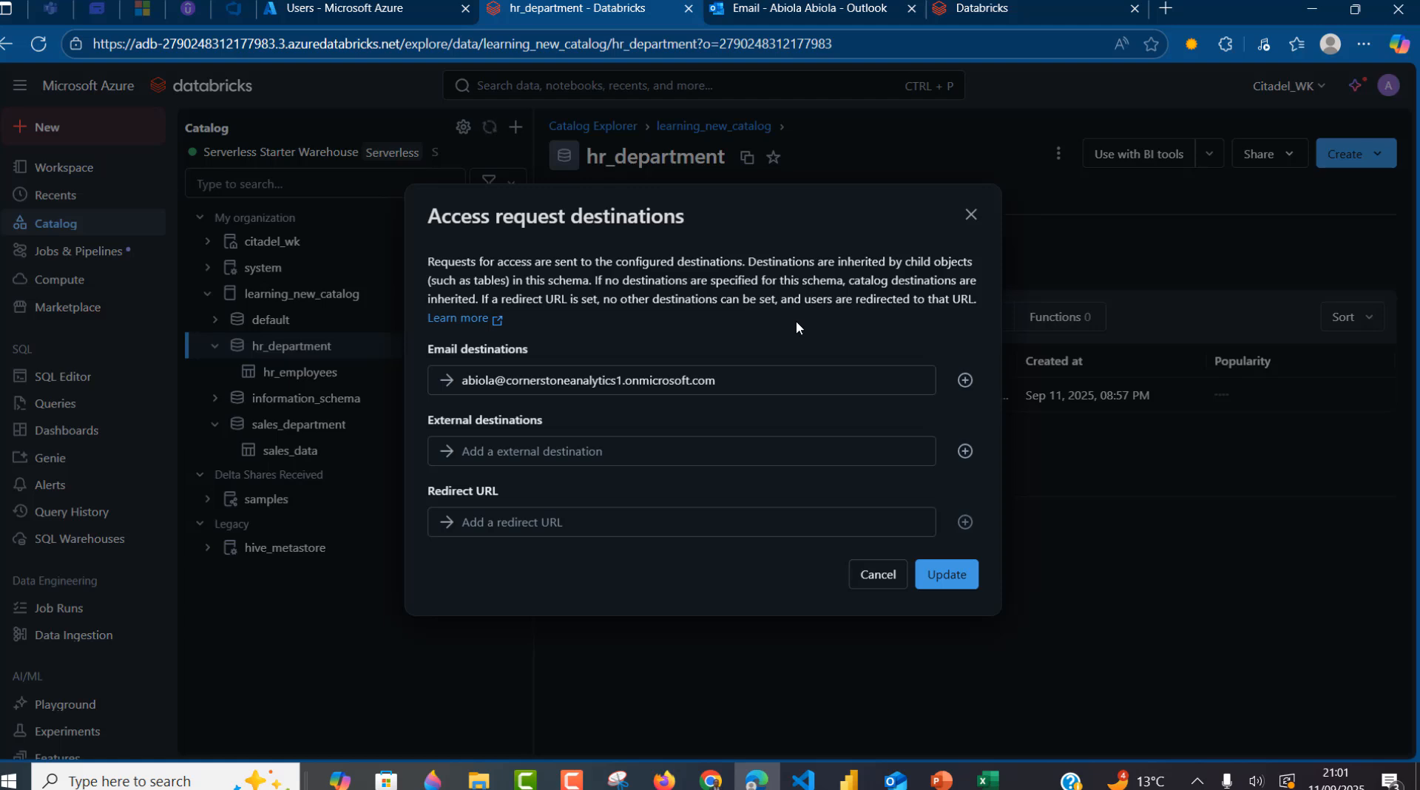
{"action": "left_click", "coordinate": [949, 575]}
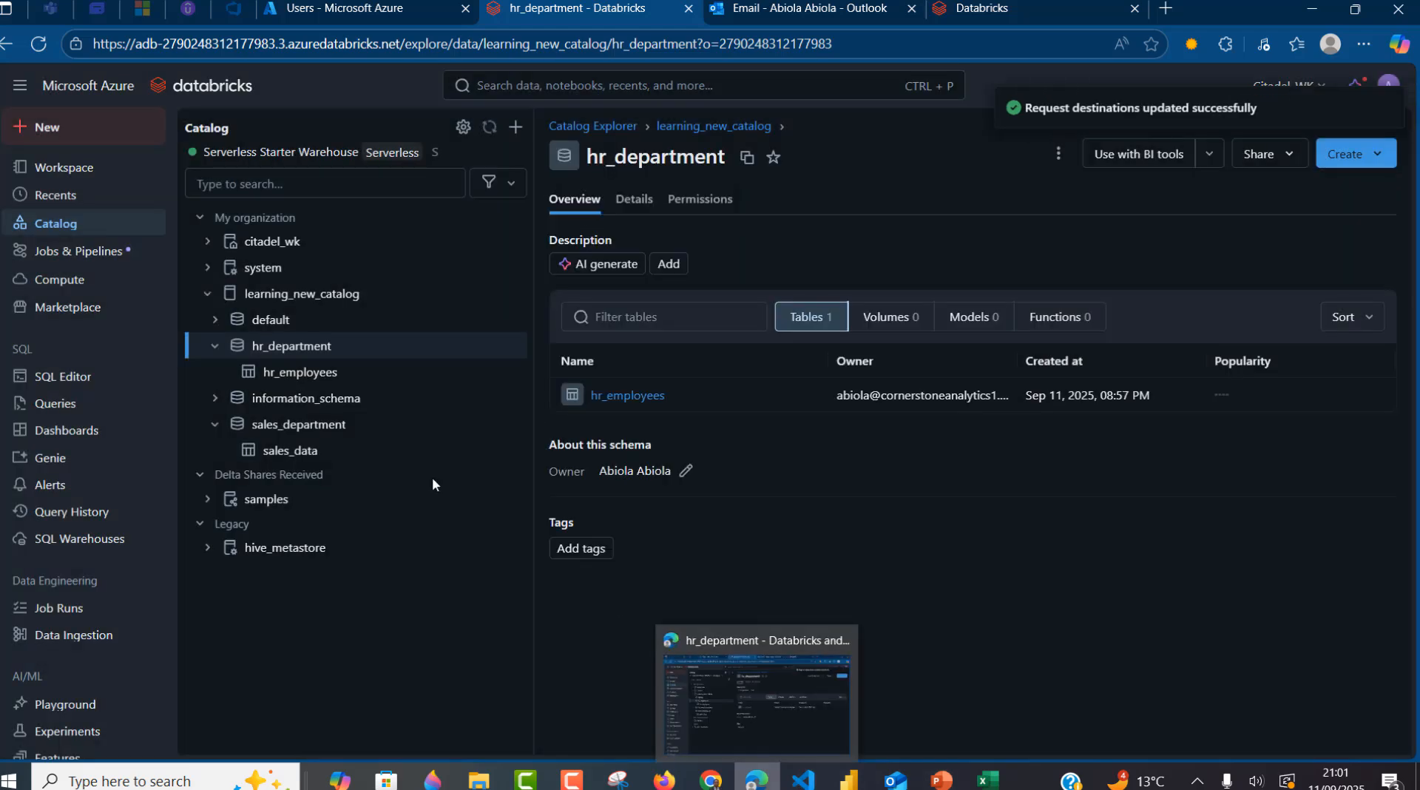
- Paste the admin's e-mail as sales_department's access request destination, update it, then switch browsers
{"action": "mouse_move", "coordinate": [295, 354]}
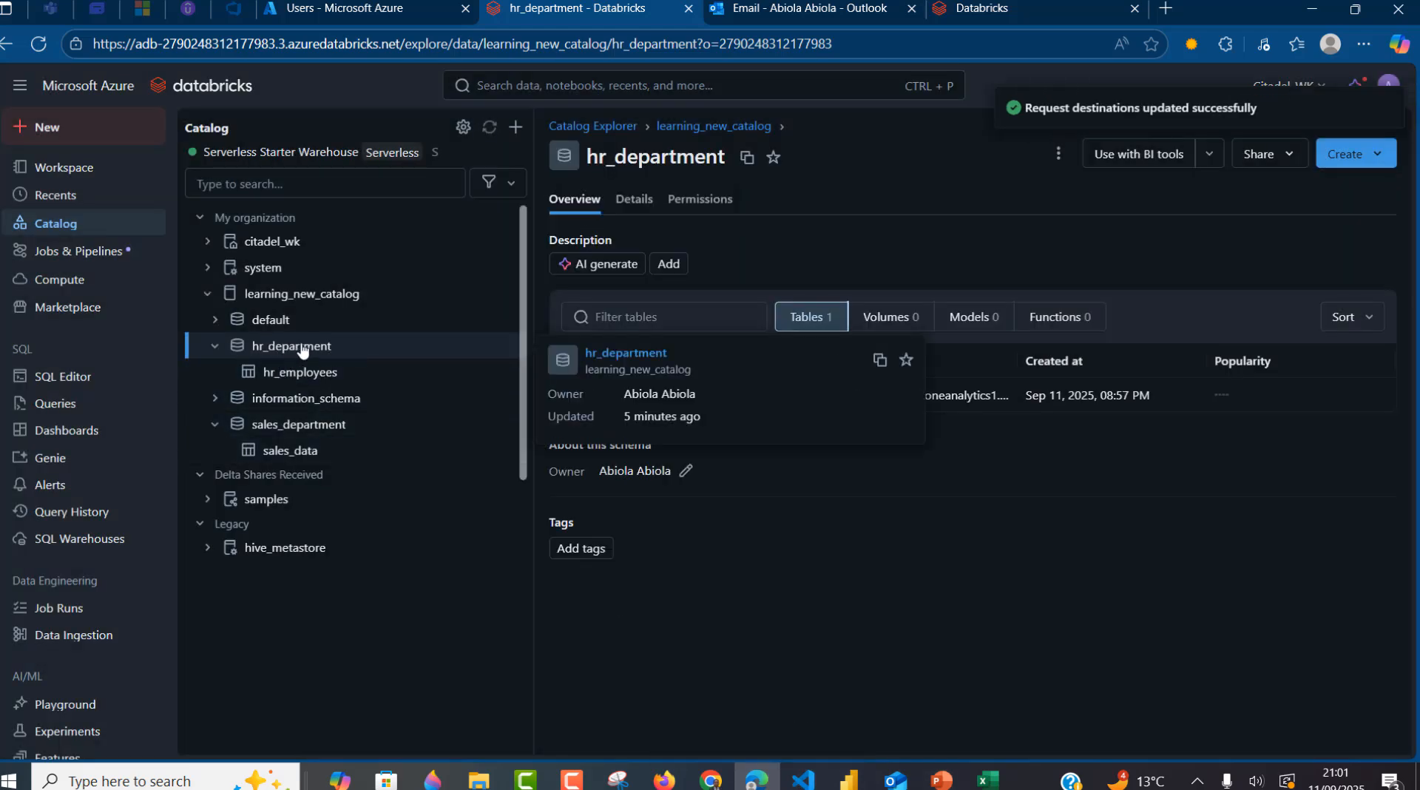
{"action": "left_click", "coordinate": [295, 433]}
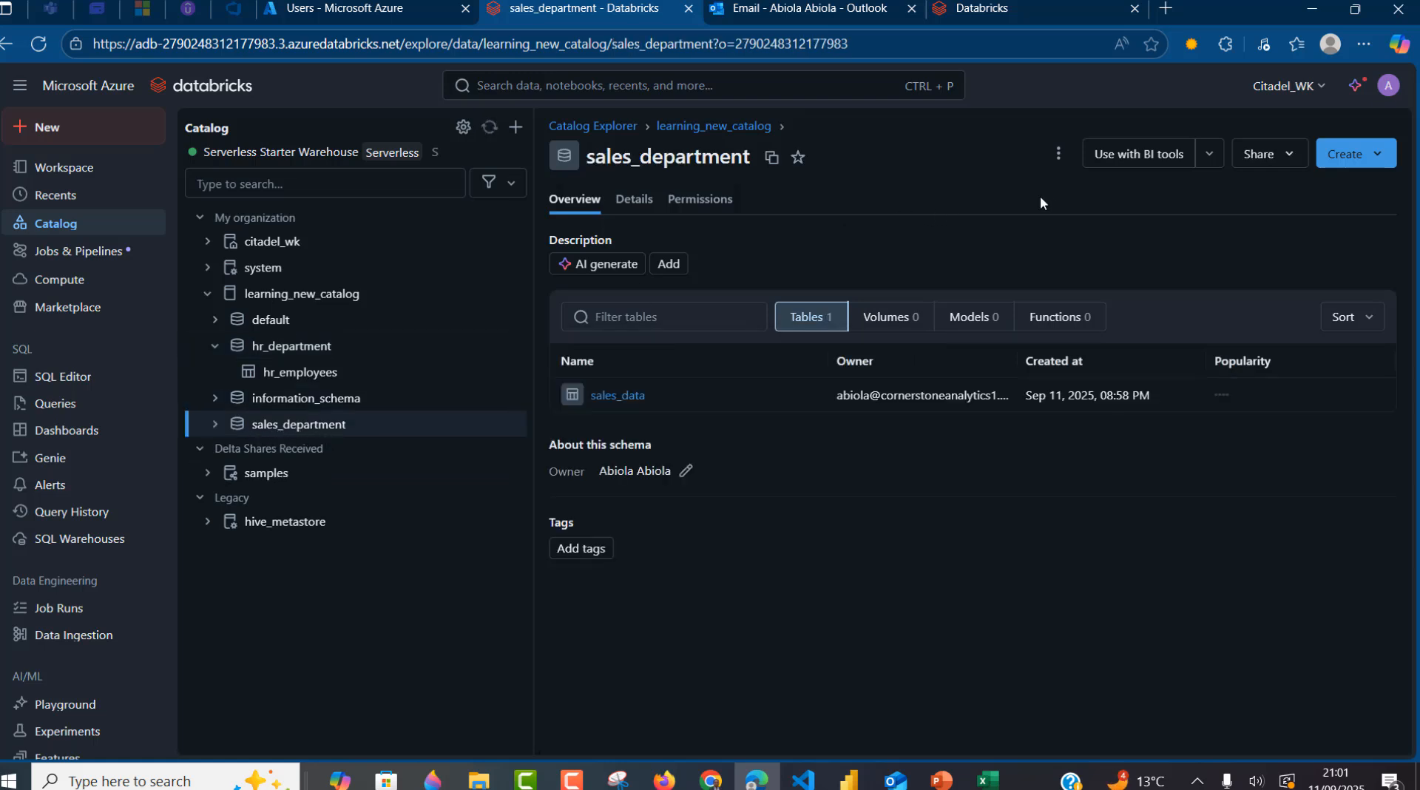
{"action": "left_click", "coordinate": [1058, 154]}
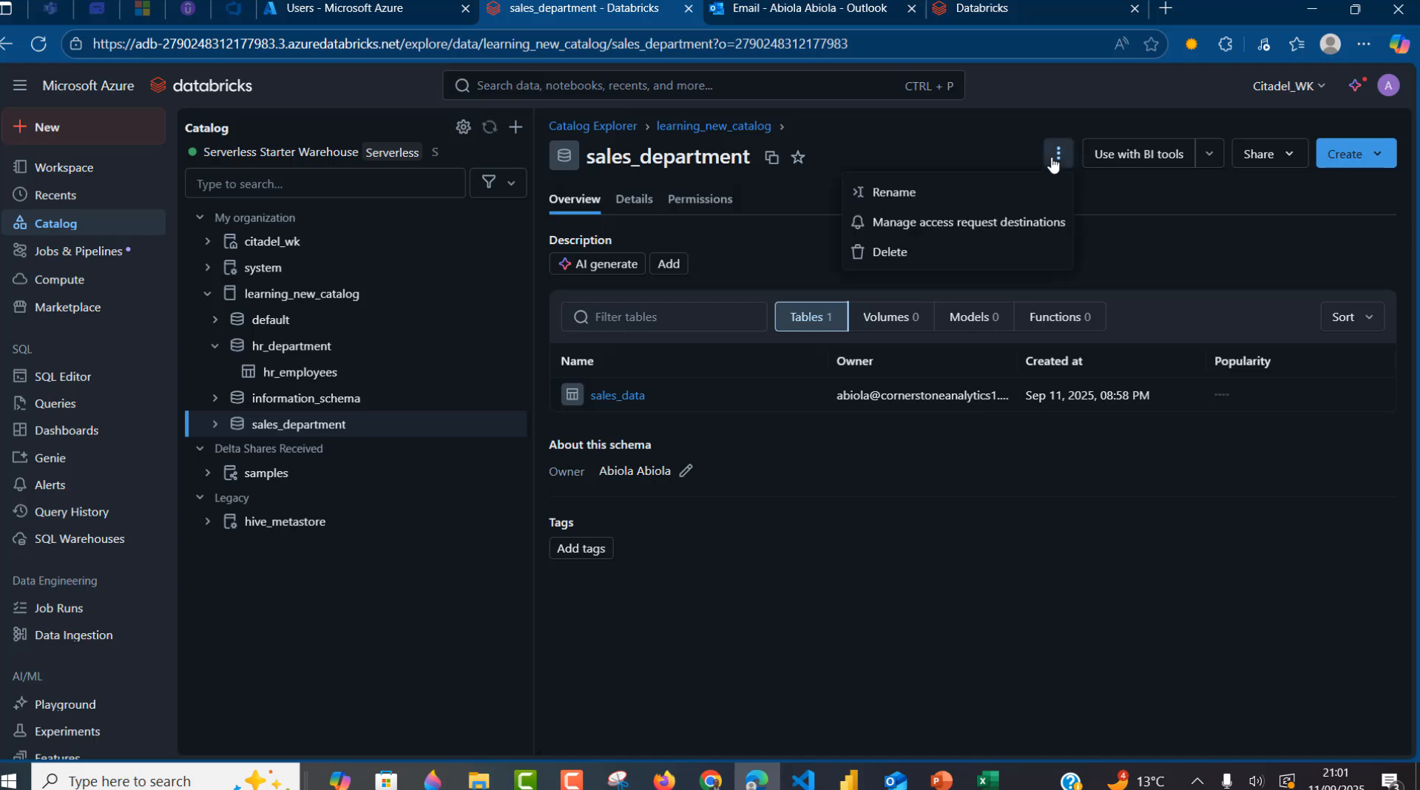
{"action": "left_click", "coordinate": [946, 227]}
{"action": "left_click", "coordinate": [819, 377]}
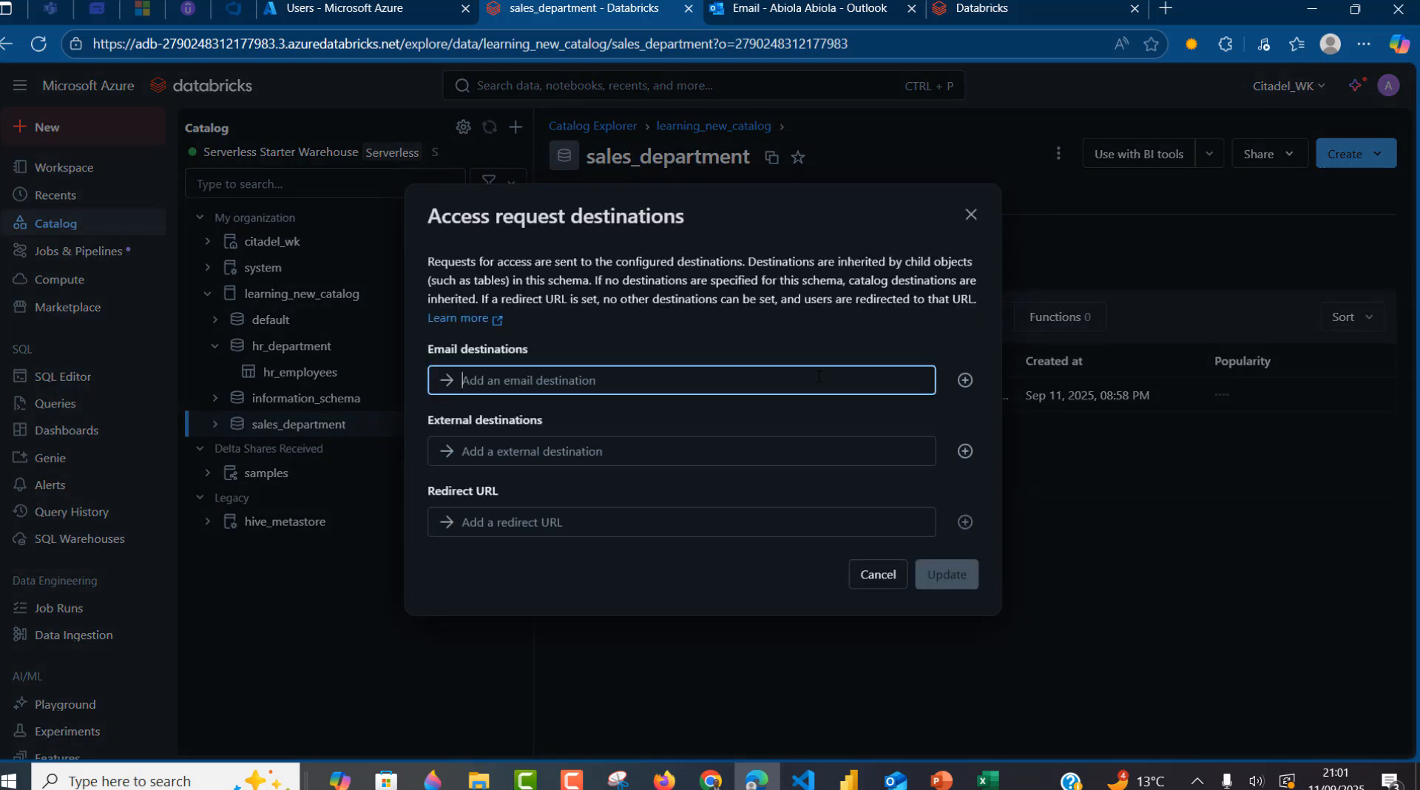
{"action": "key", "text": "ctrl+v"}
{"action": "left_click", "coordinate": [941, 575]}
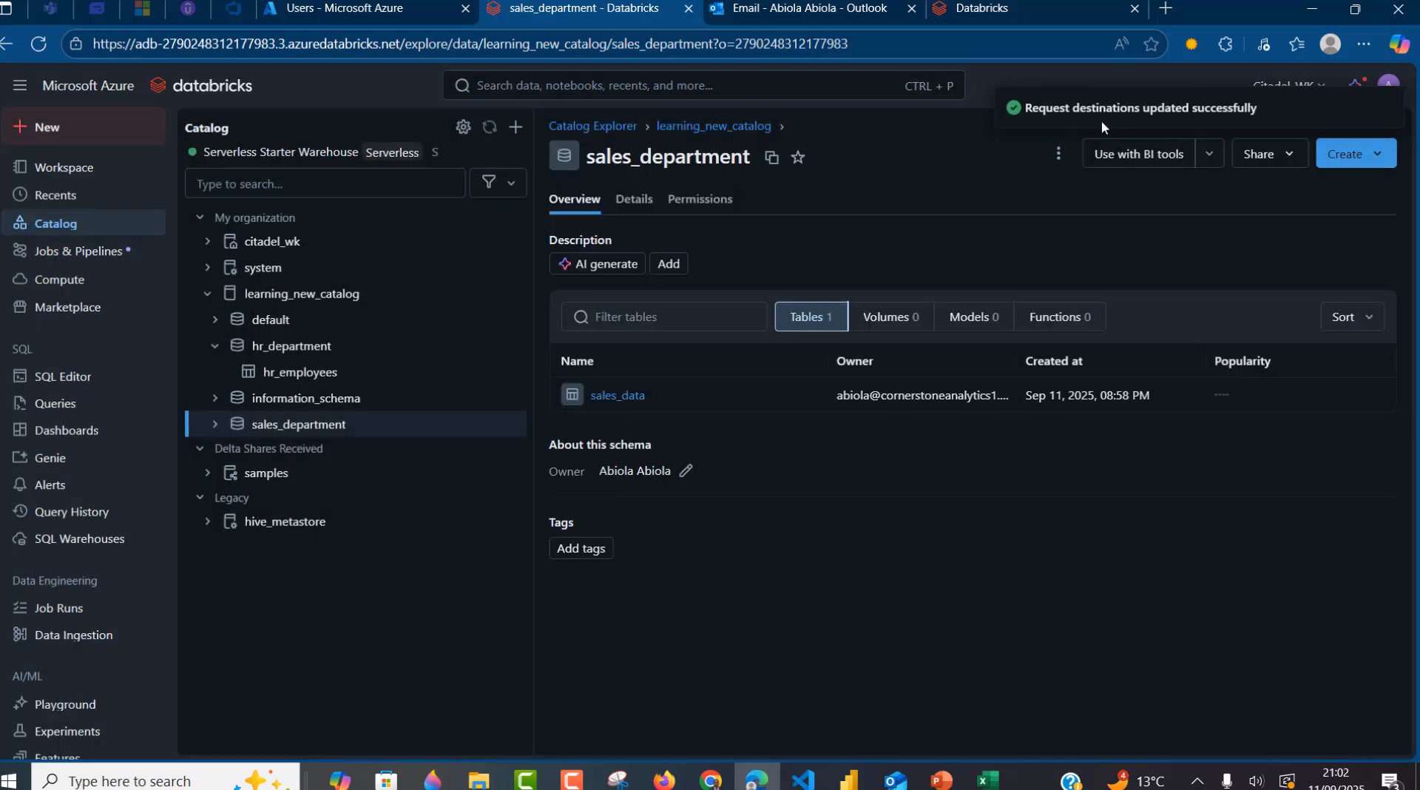
{"action": "left_click", "coordinate": [710, 782]}
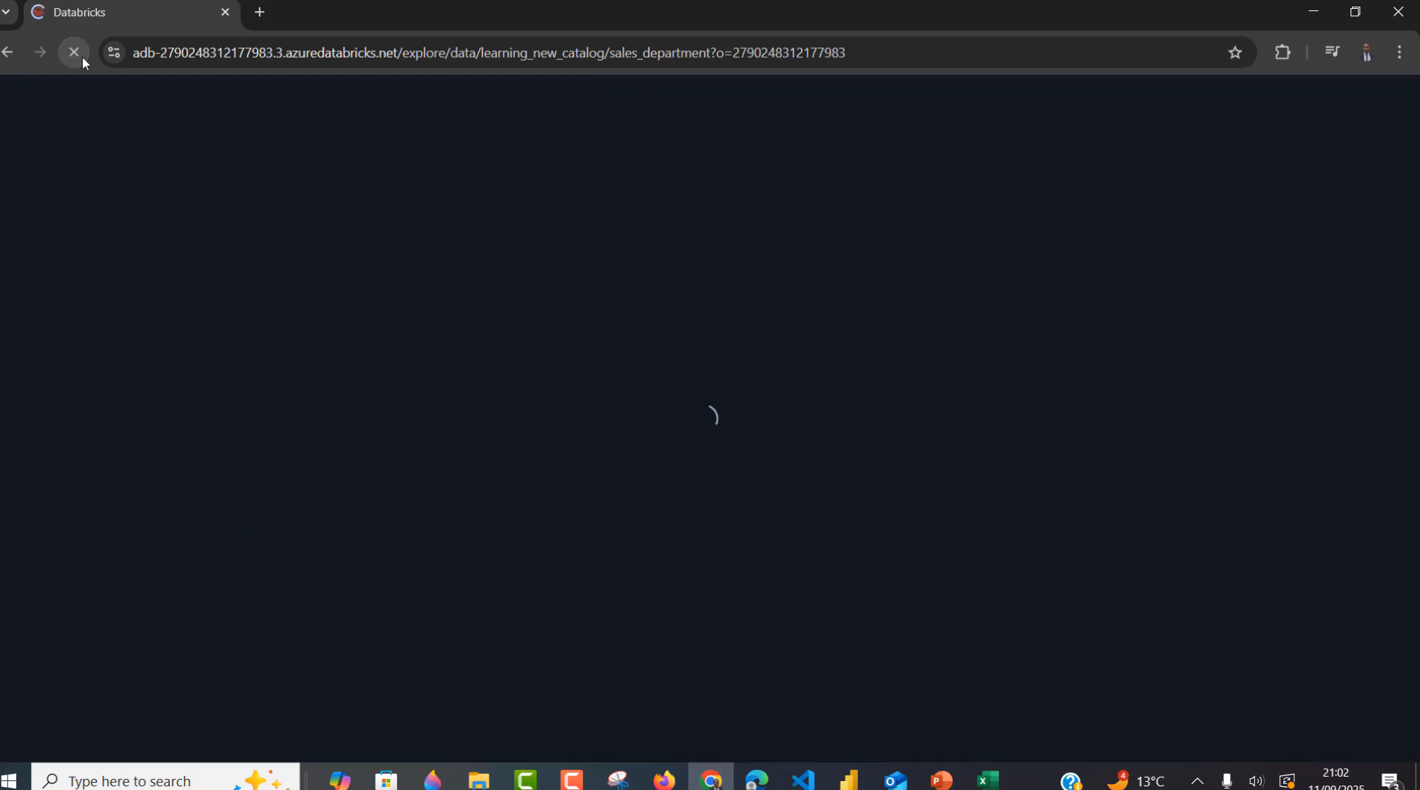
- Reload the hr_employees page in Firefox, then return to Chrome's sales_department page
{"action": "left_click", "coordinate": [664, 781]}
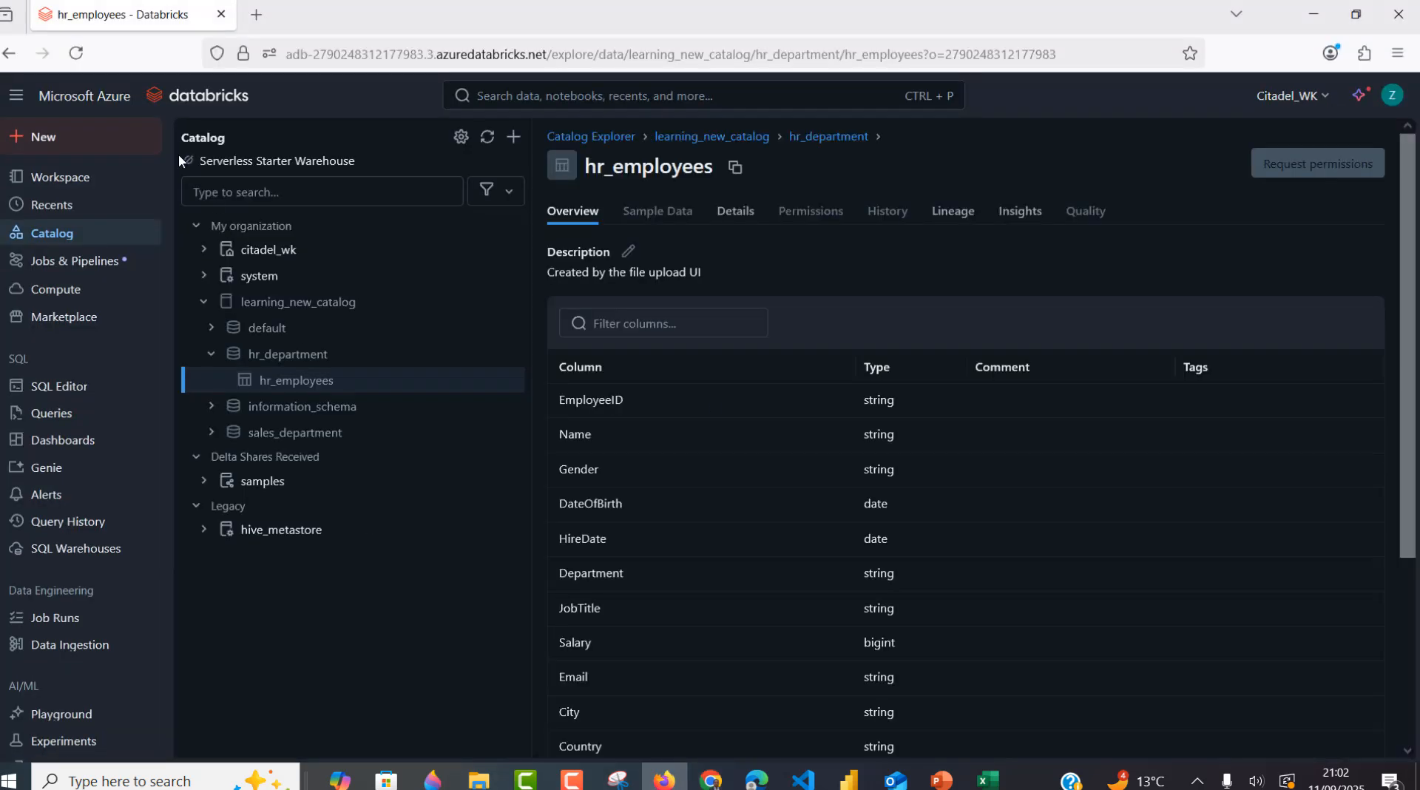
{"action": "left_click", "coordinate": [76, 54]}
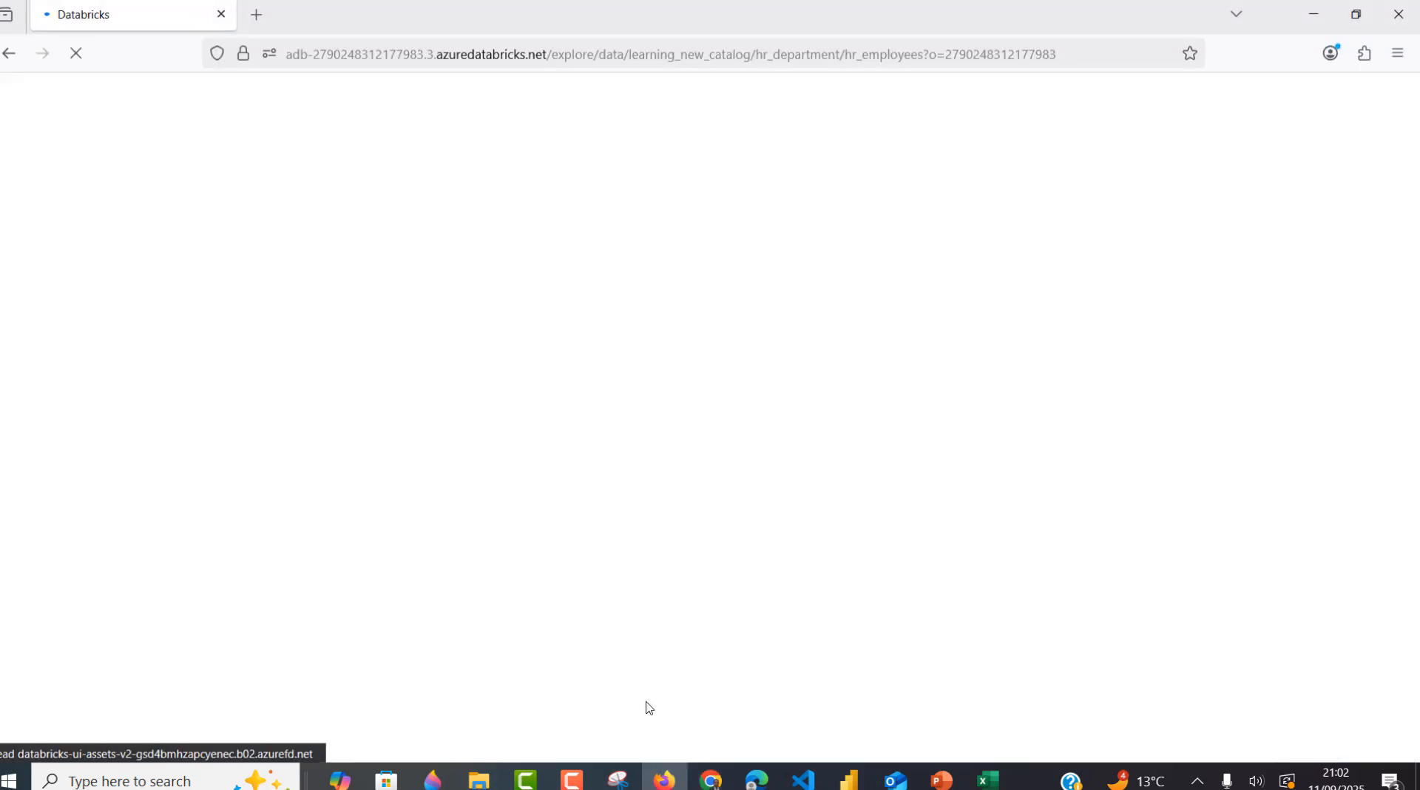
{"action": "left_click", "coordinate": [711, 781]}
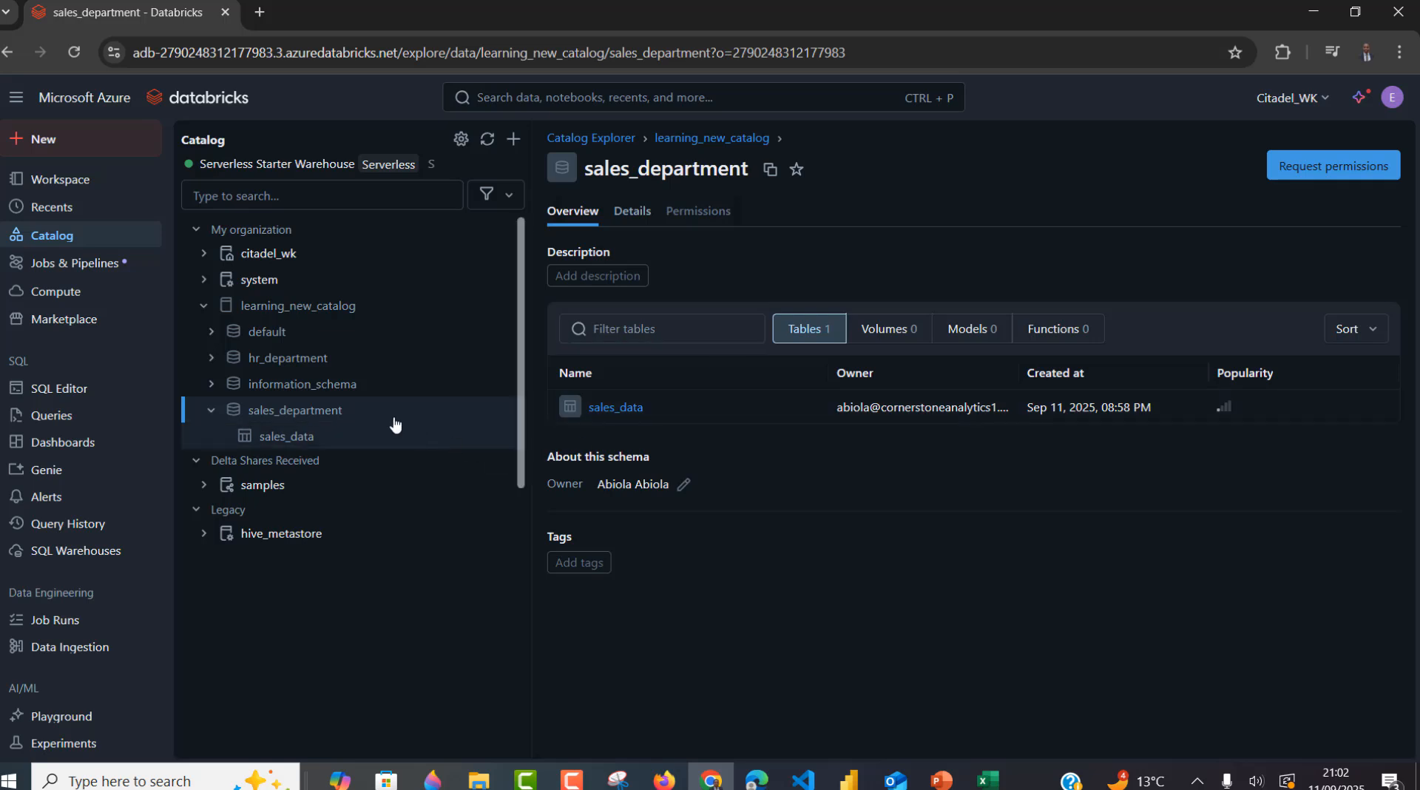
{"action": "mouse_move", "coordinate": [344, 411]}
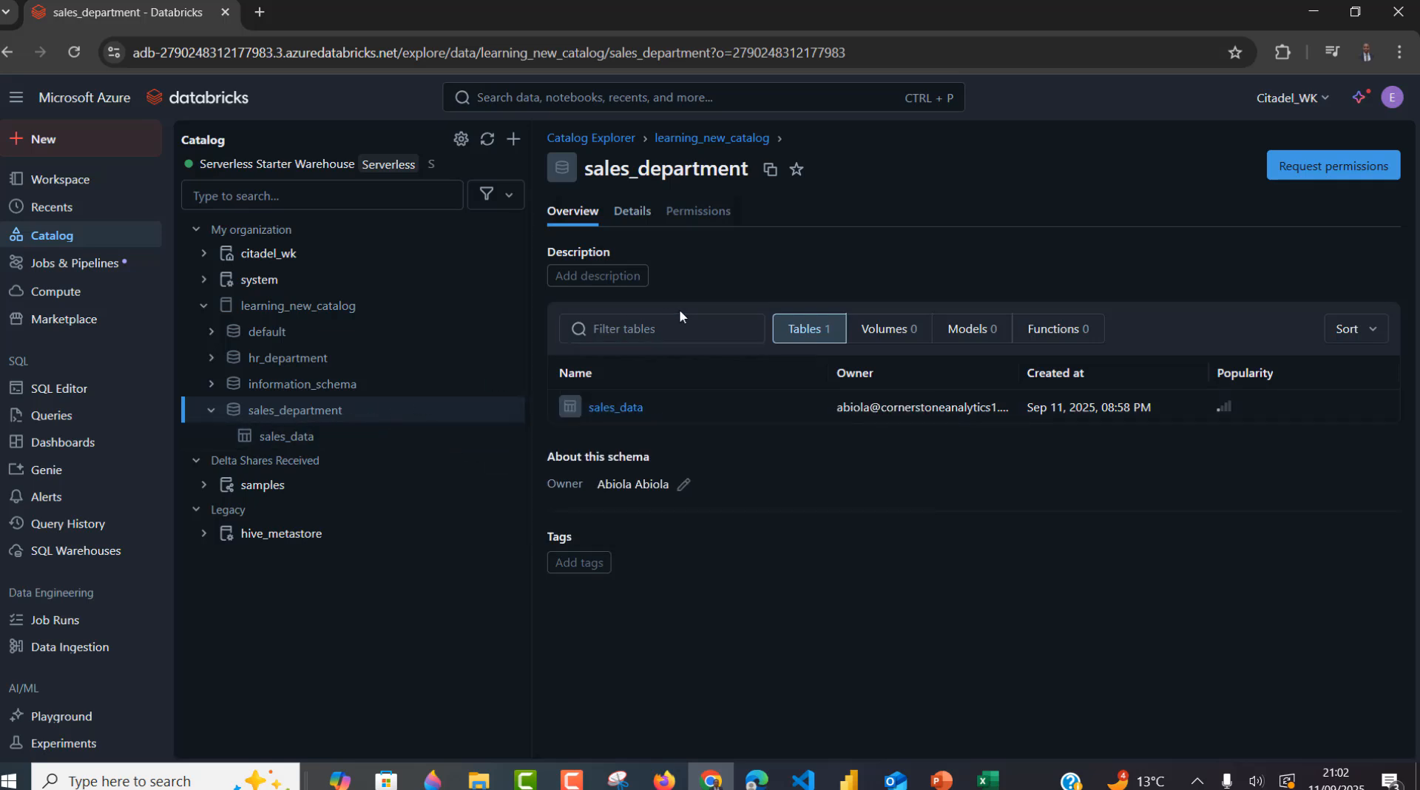
- Start a permissions request on sales_department asking for USE SCHEMA and SELECT
{"action": "left_click", "coordinate": [1317, 170]}
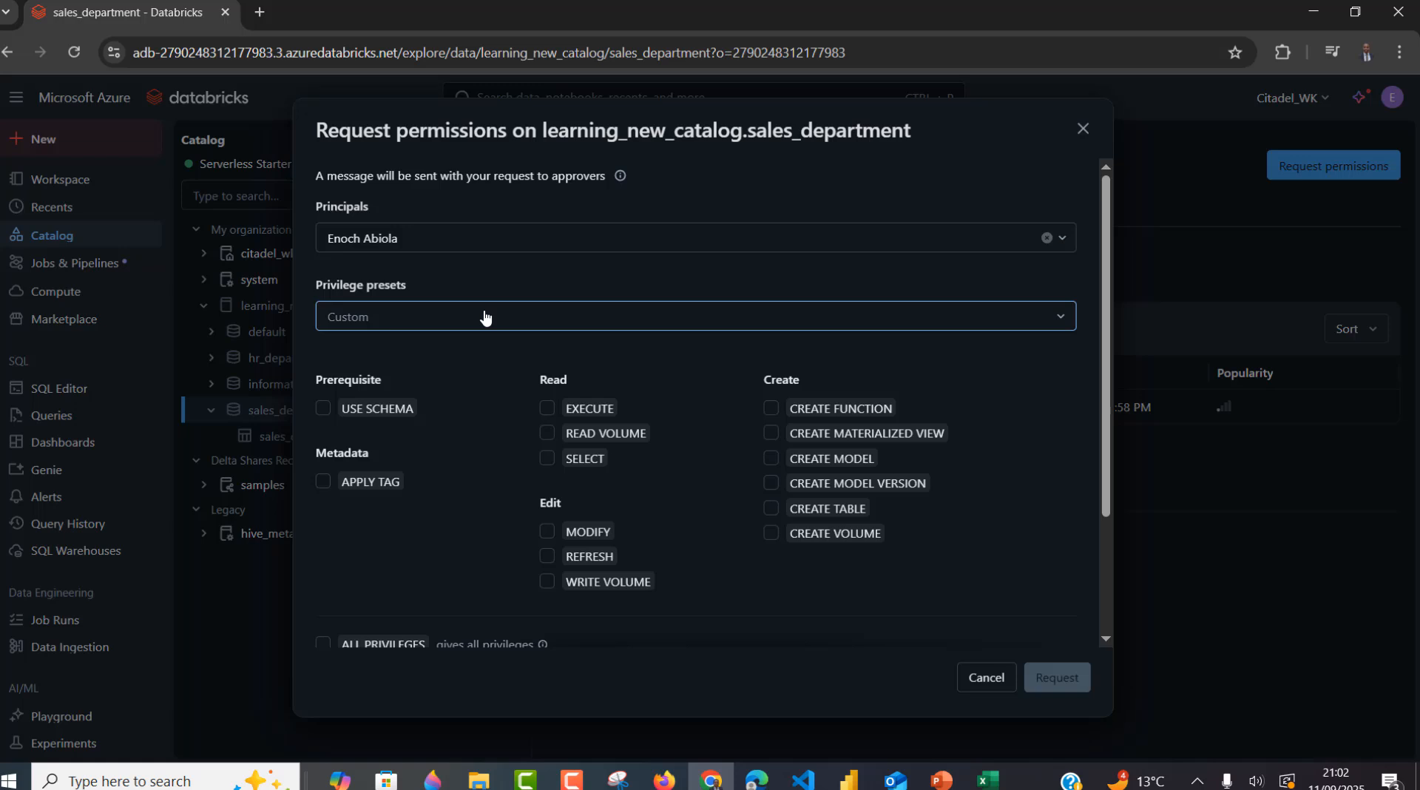
{"action": "left_click", "coordinate": [325, 410]}
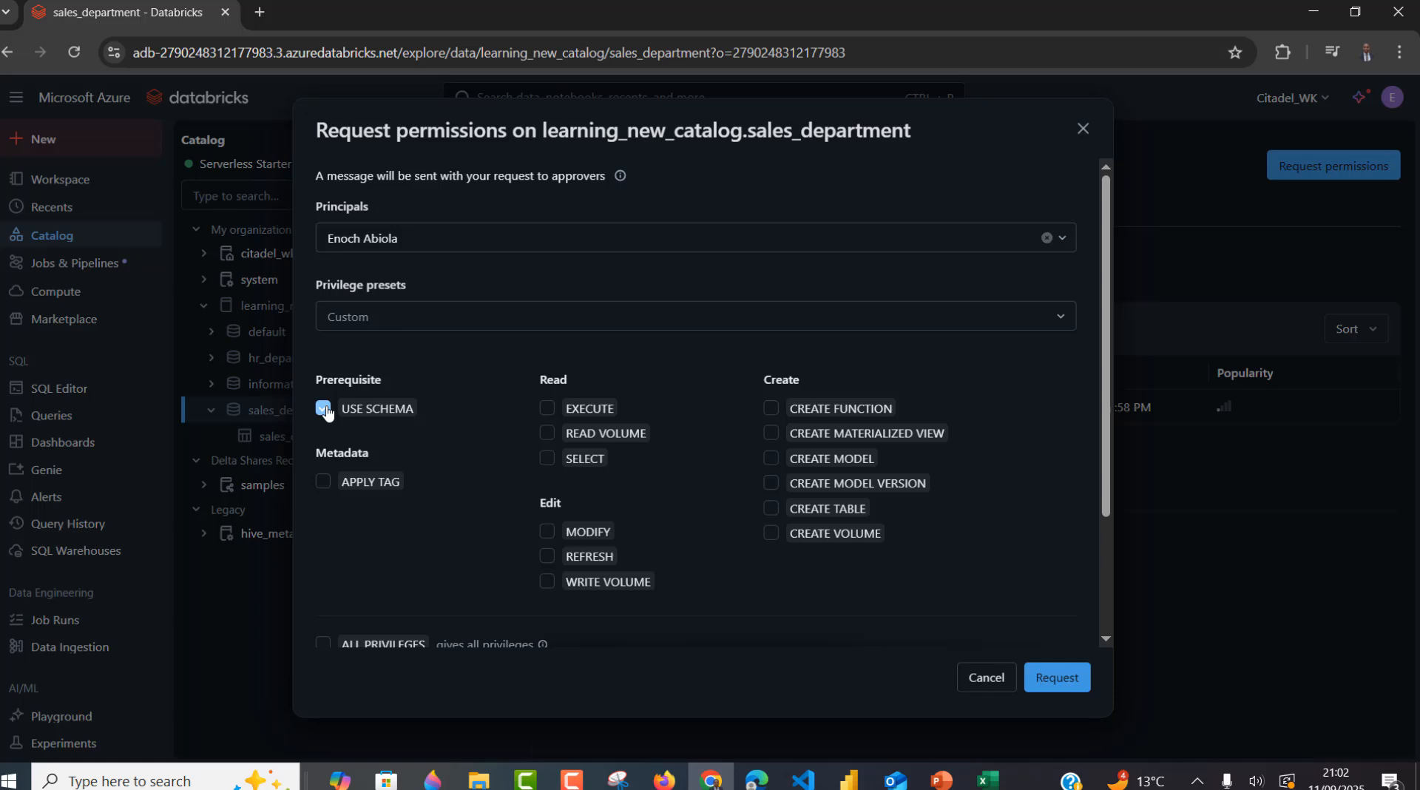
{"action": "left_click", "coordinate": [548, 461]}
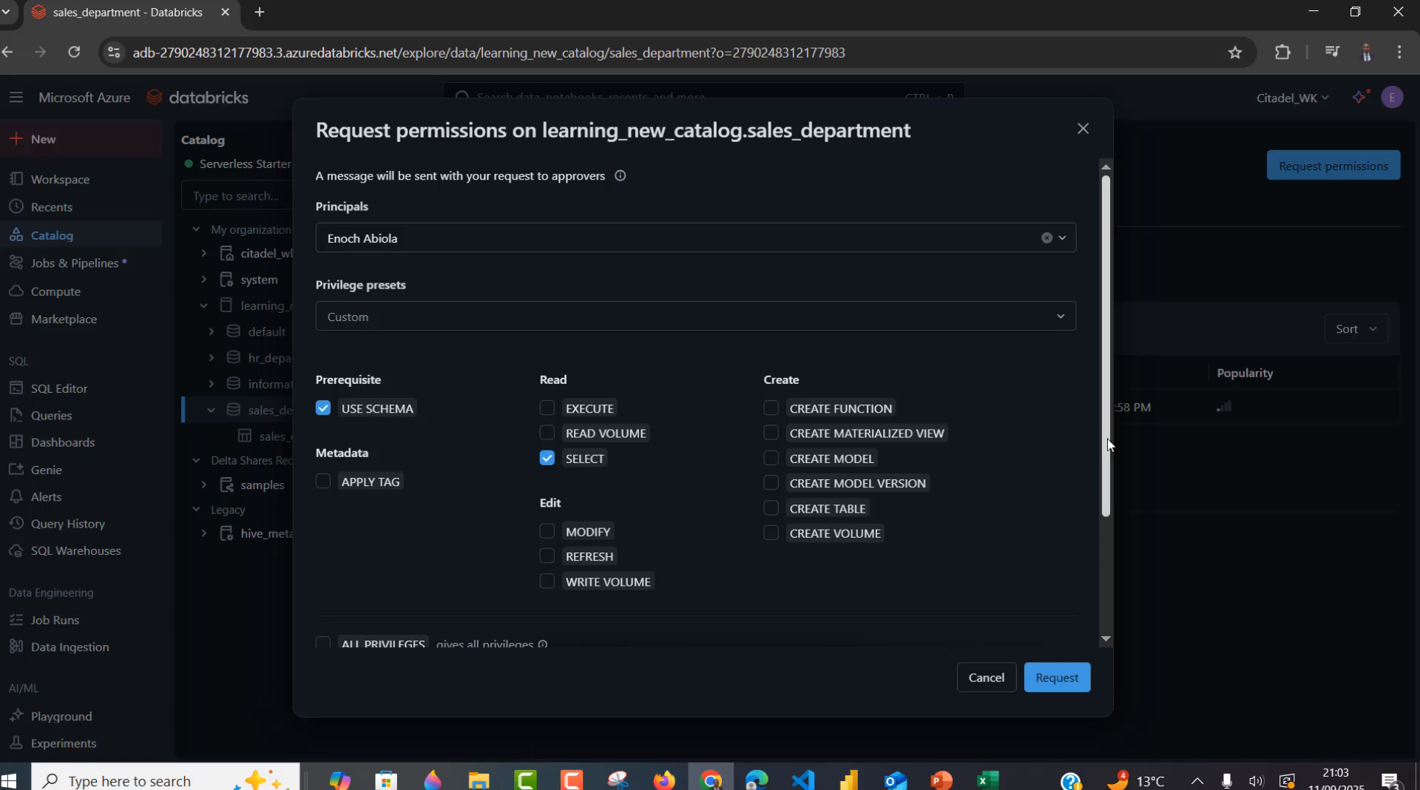
{"action": "left_click_drag", "start_coordinate": [1109, 447], "coordinate": [1104, 591]}
- Justify it as needed to query the sales data for insights building, and send the request
{"action": "left_click", "coordinate": [689, 626]}
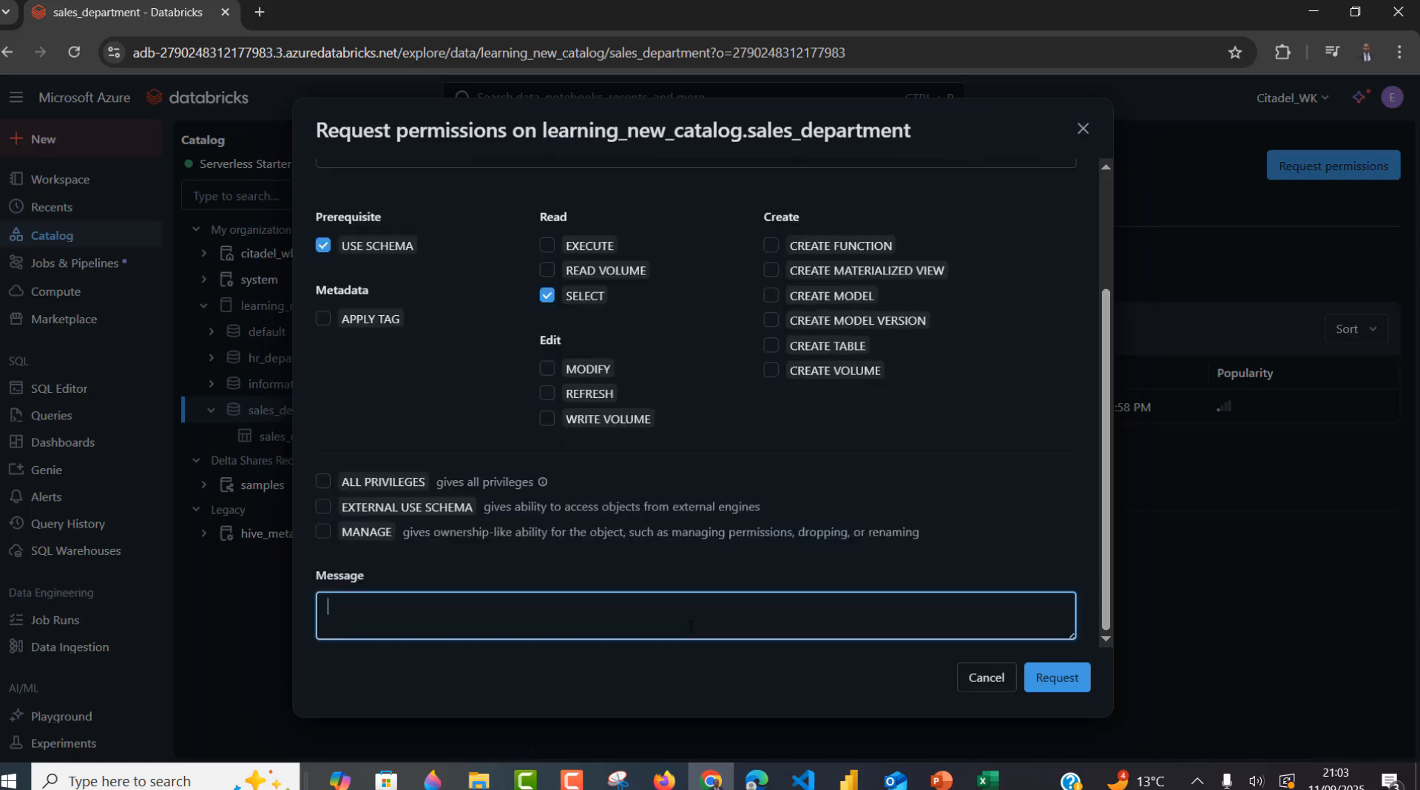
{"action": "type", "text": "This is needed to perform se"}
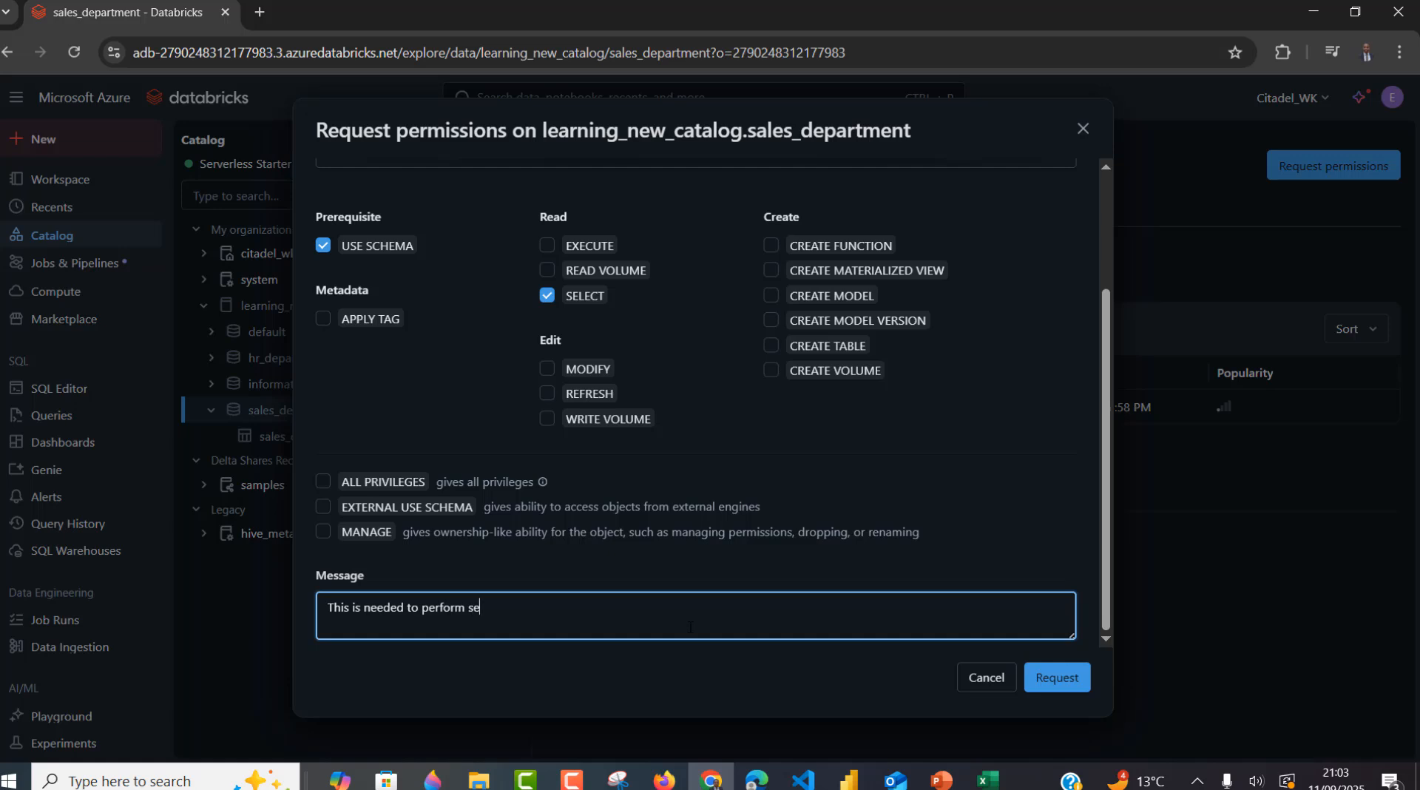
{"action": "type", "text": "lecte and query the ss"}
{"action": "key", "text": "BackSpace"}
{"action": "type", "text": "ales data"}
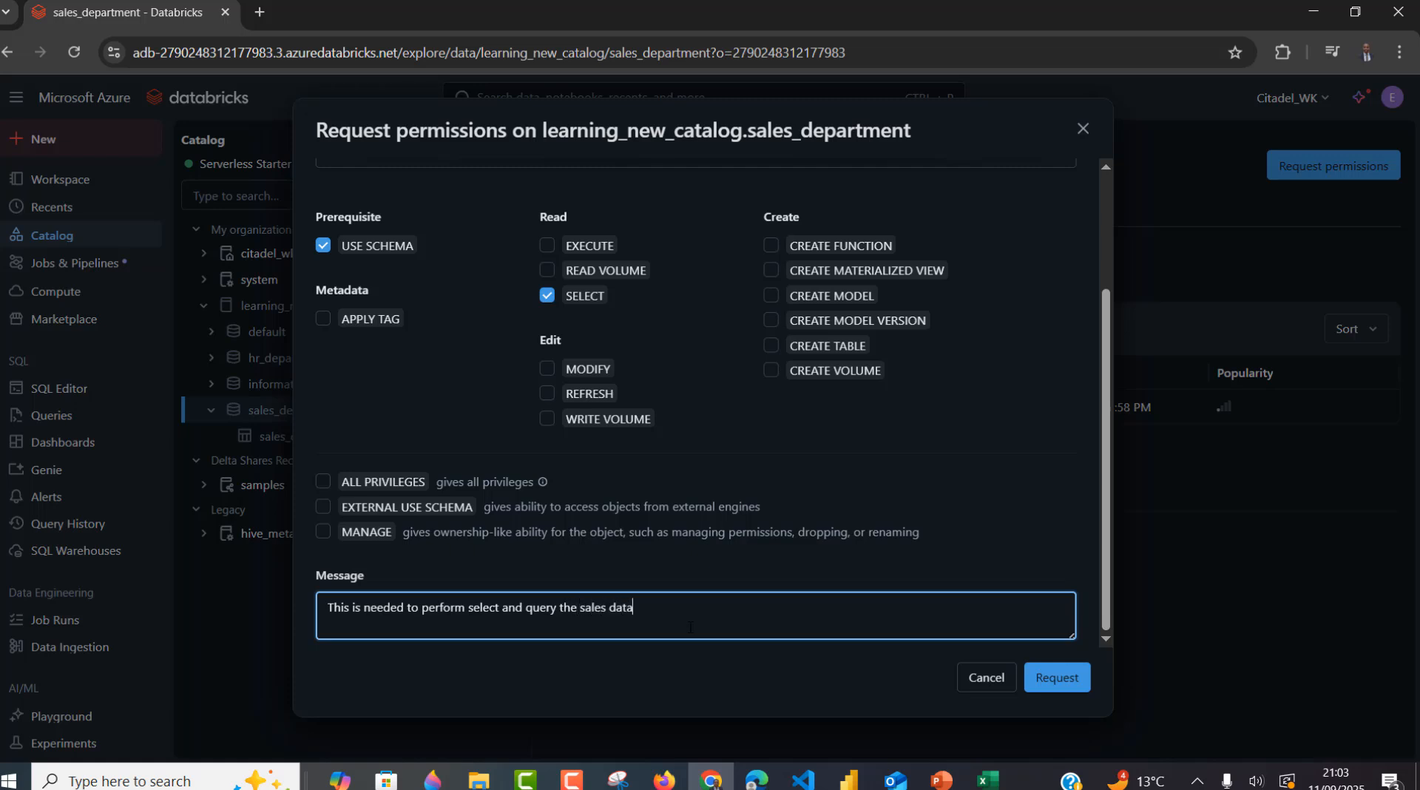
{"action": "type", "text": " for insgihtd"}
{"action": "key", "text": "BackSpace"}
{"action": "key", "text": "BackSpace"}
{"action": "key", "text": "BackSpace"}
{"action": "key", "text": "BackSpace"}
{"action": "key", "text": "BackSpace"}
{"action": "type", "text": "ights building"}
{"action": "left_click", "coordinate": [1059, 685]}
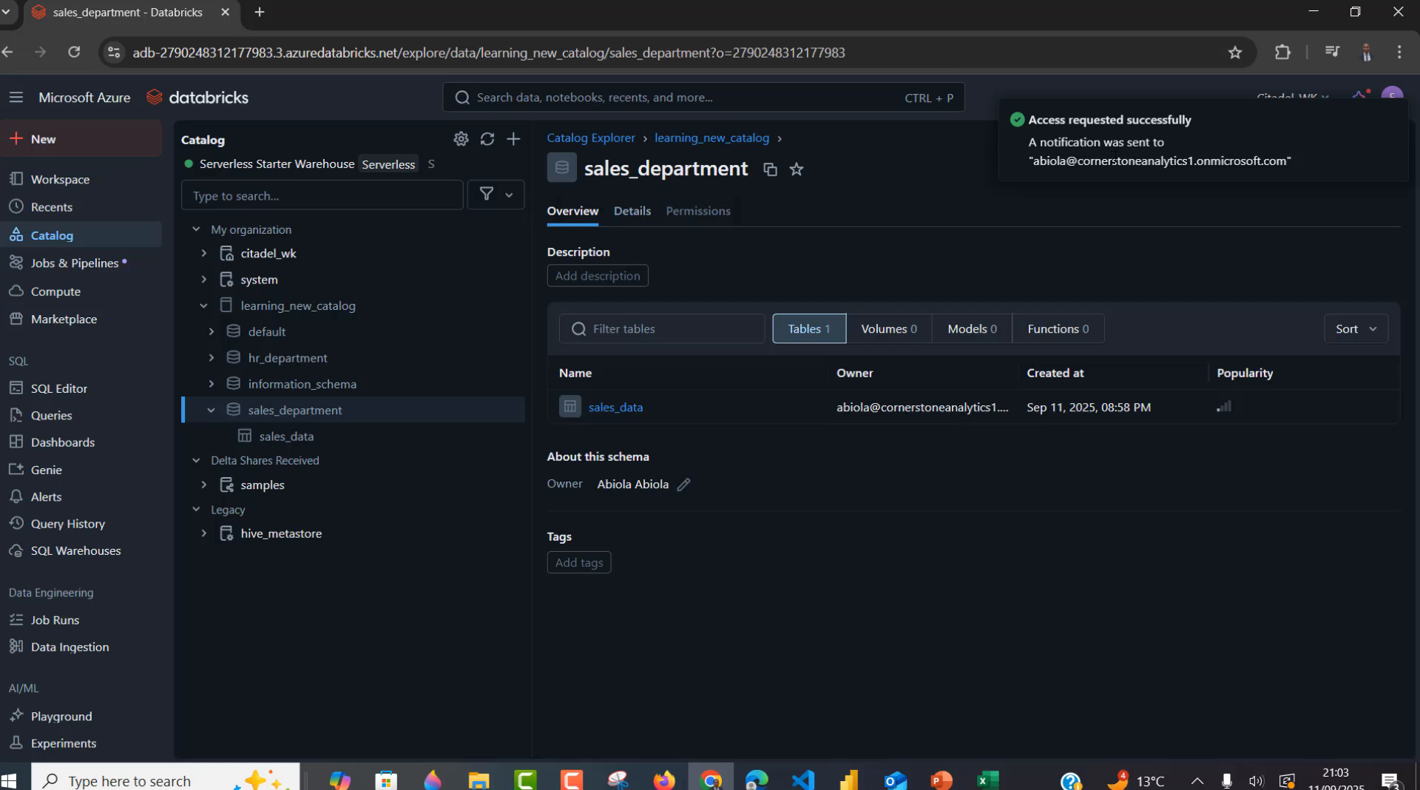
{"action": "left_click", "coordinate": [756, 779]}
- In the admin's Outlook, open today's sales_department access-request e-mail and follow its permission settings link
{"action": "left_click", "coordinate": [755, 4]}
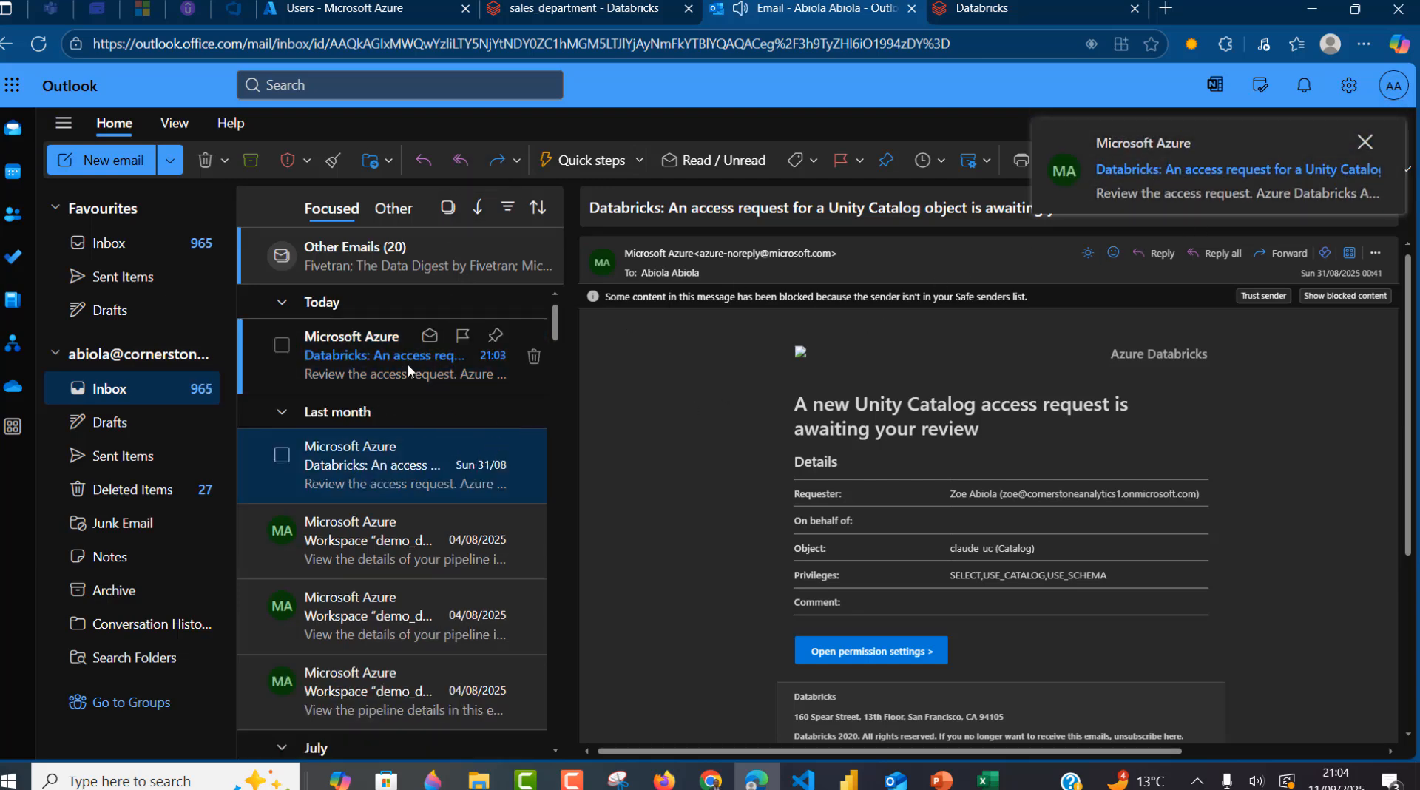
{"action": "left_click", "coordinate": [385, 356]}
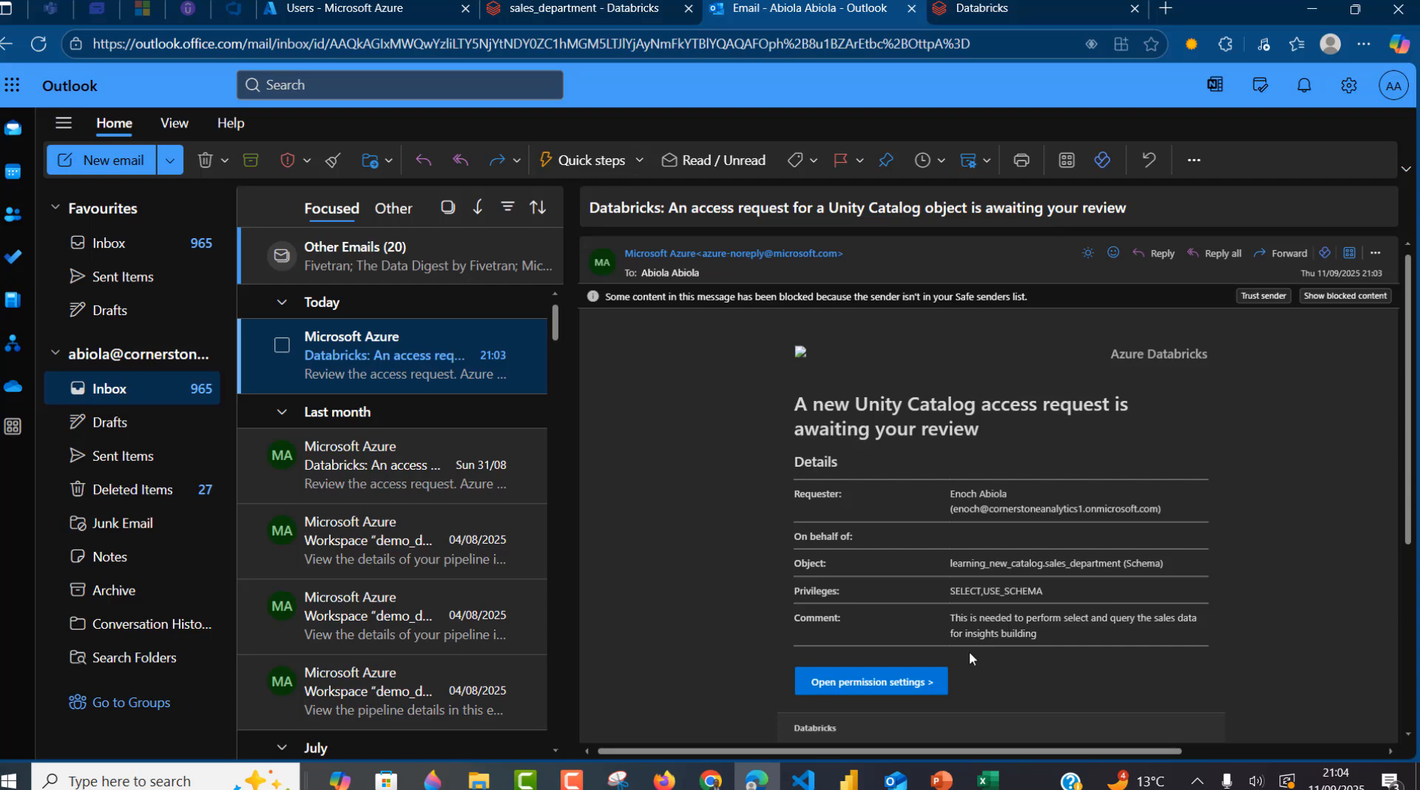
{"action": "left_click", "coordinate": [886, 684]}
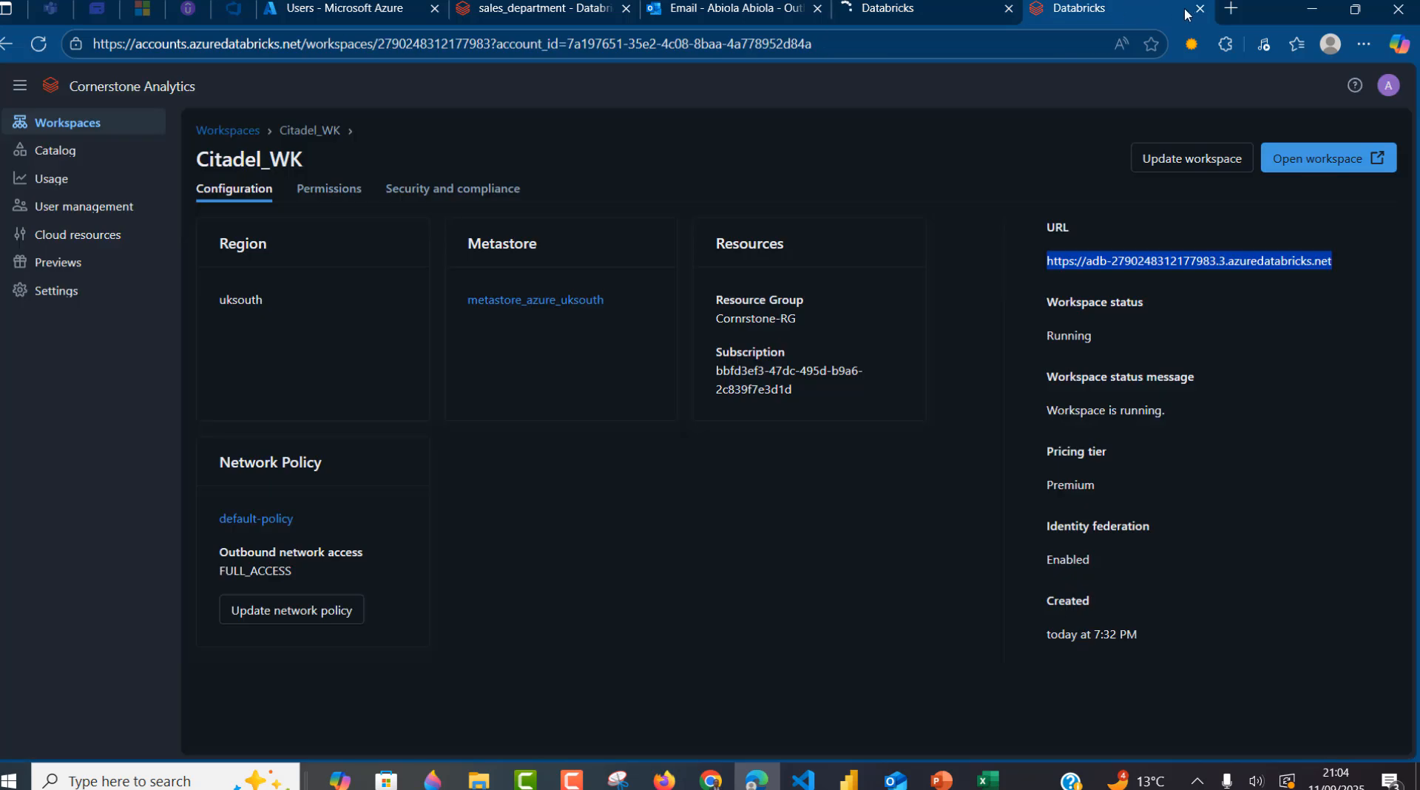
- Close the account console and approve by granting privileges directly to the requesting principal
{"action": "left_click", "coordinate": [1199, 8]}
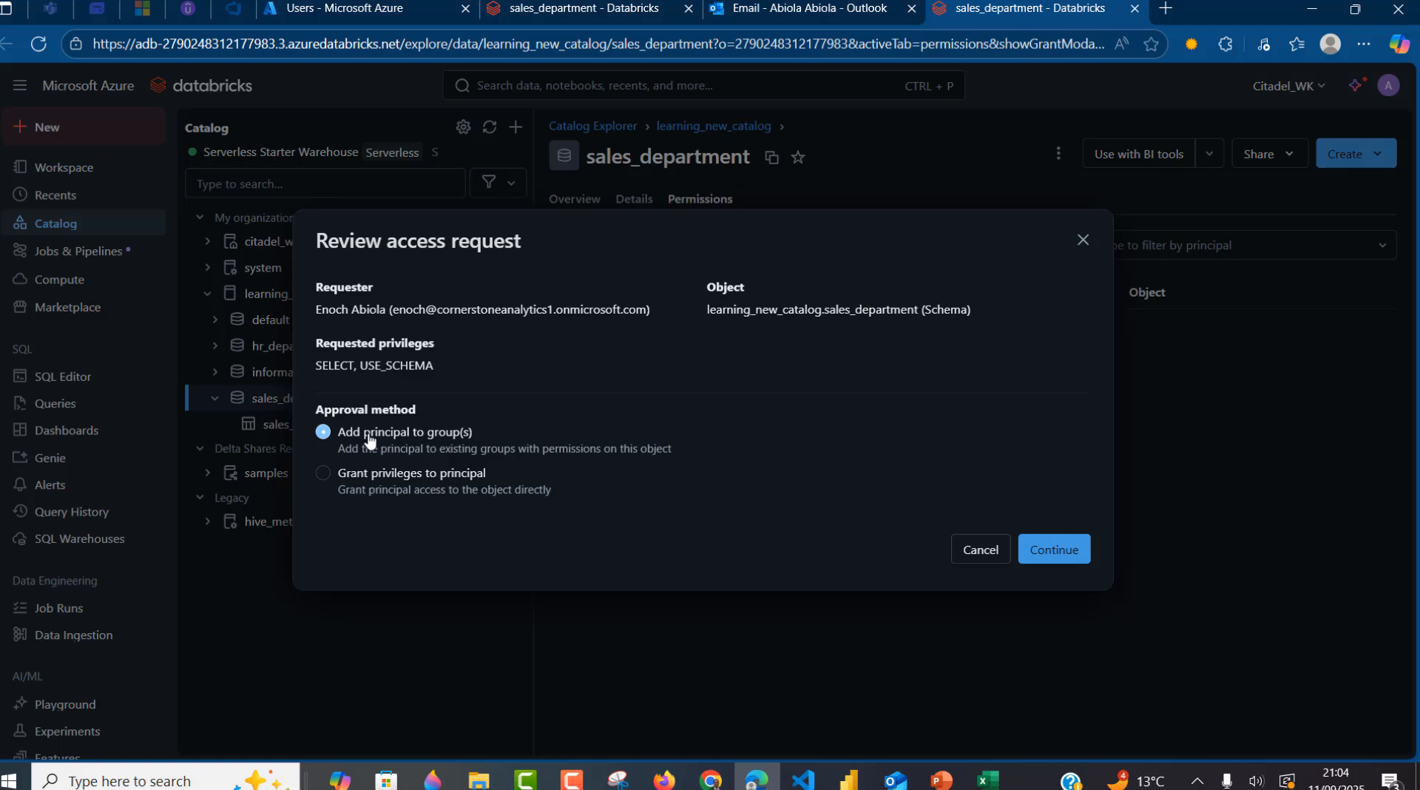
{"action": "left_click", "coordinate": [334, 483]}
{"action": "left_click", "coordinate": [1053, 550]}
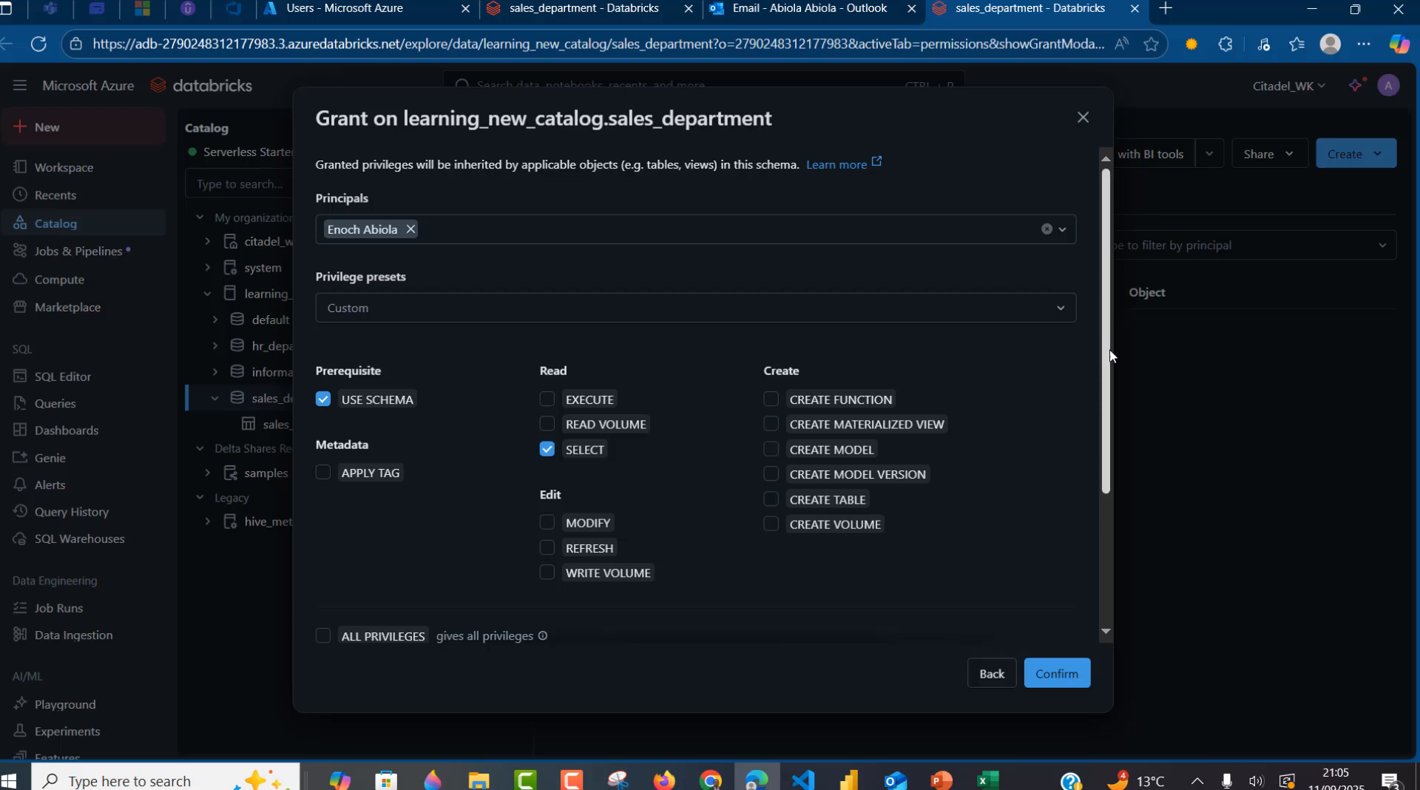
- Confirm the SELECT and USE SCHEMA grant with USE CATALOG, then return to the requester's browser
{"action": "scroll", "coordinate": [813, 481], "scroll_direction": "down", "scroll_amount": 3}
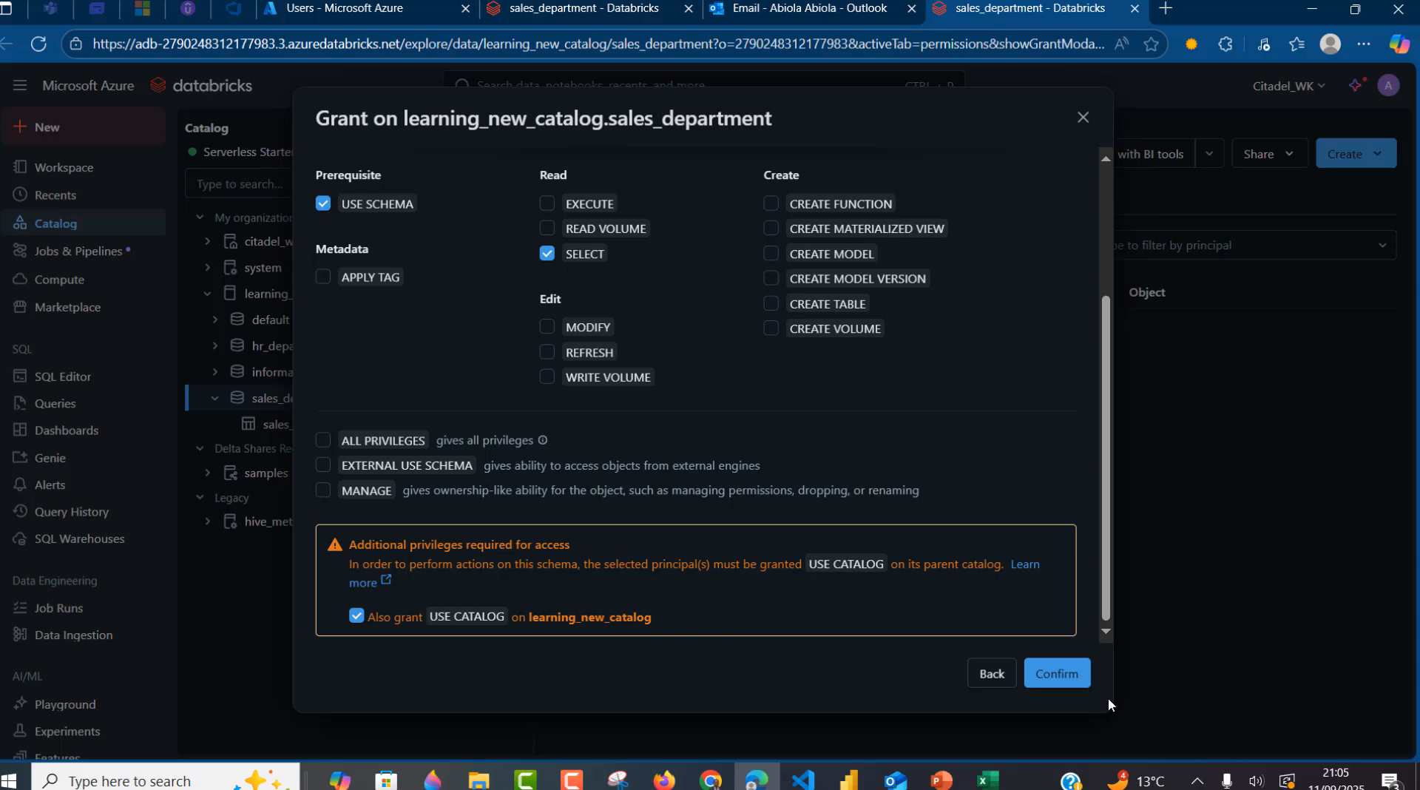
{"action": "left_click", "coordinate": [1046, 678]}
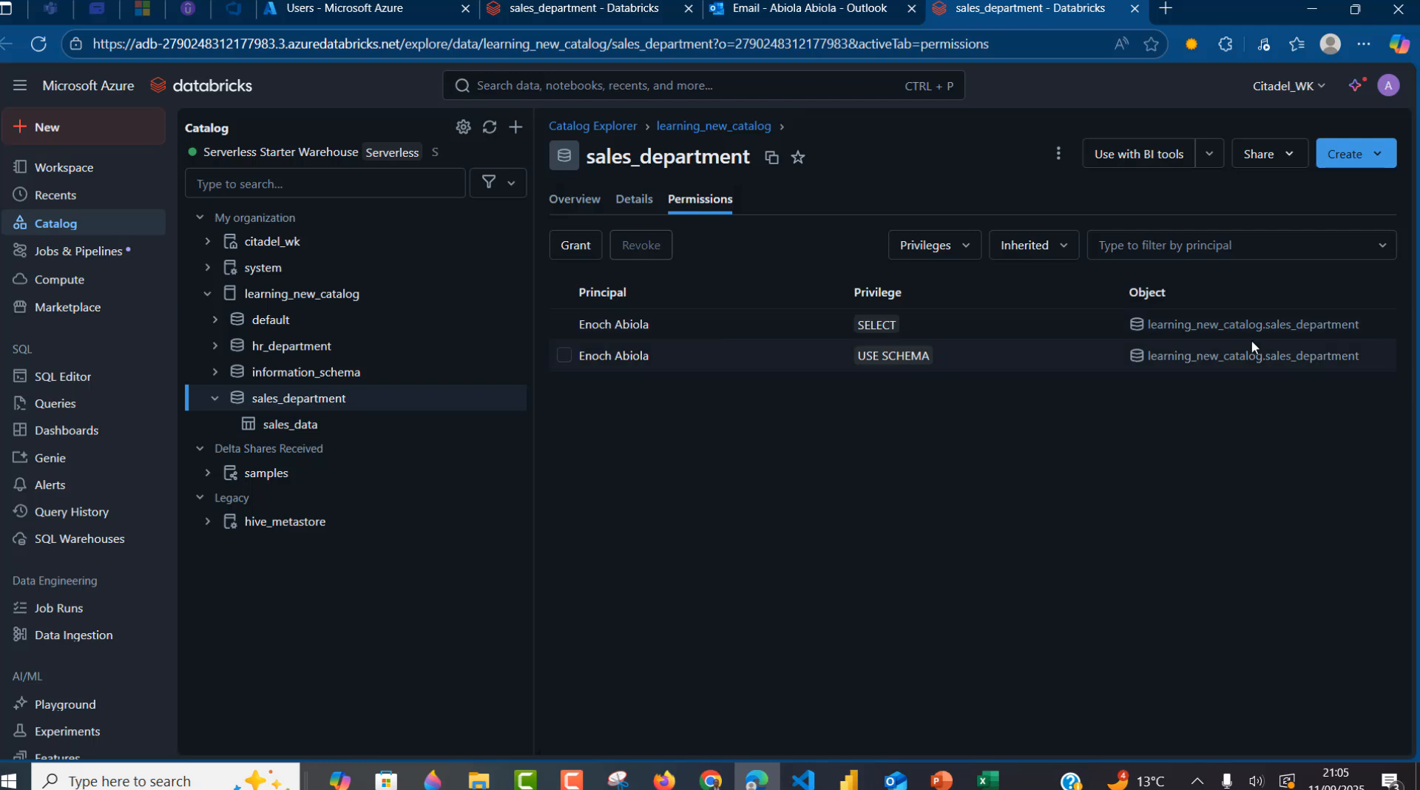
{"action": "left_click", "coordinate": [710, 780]}
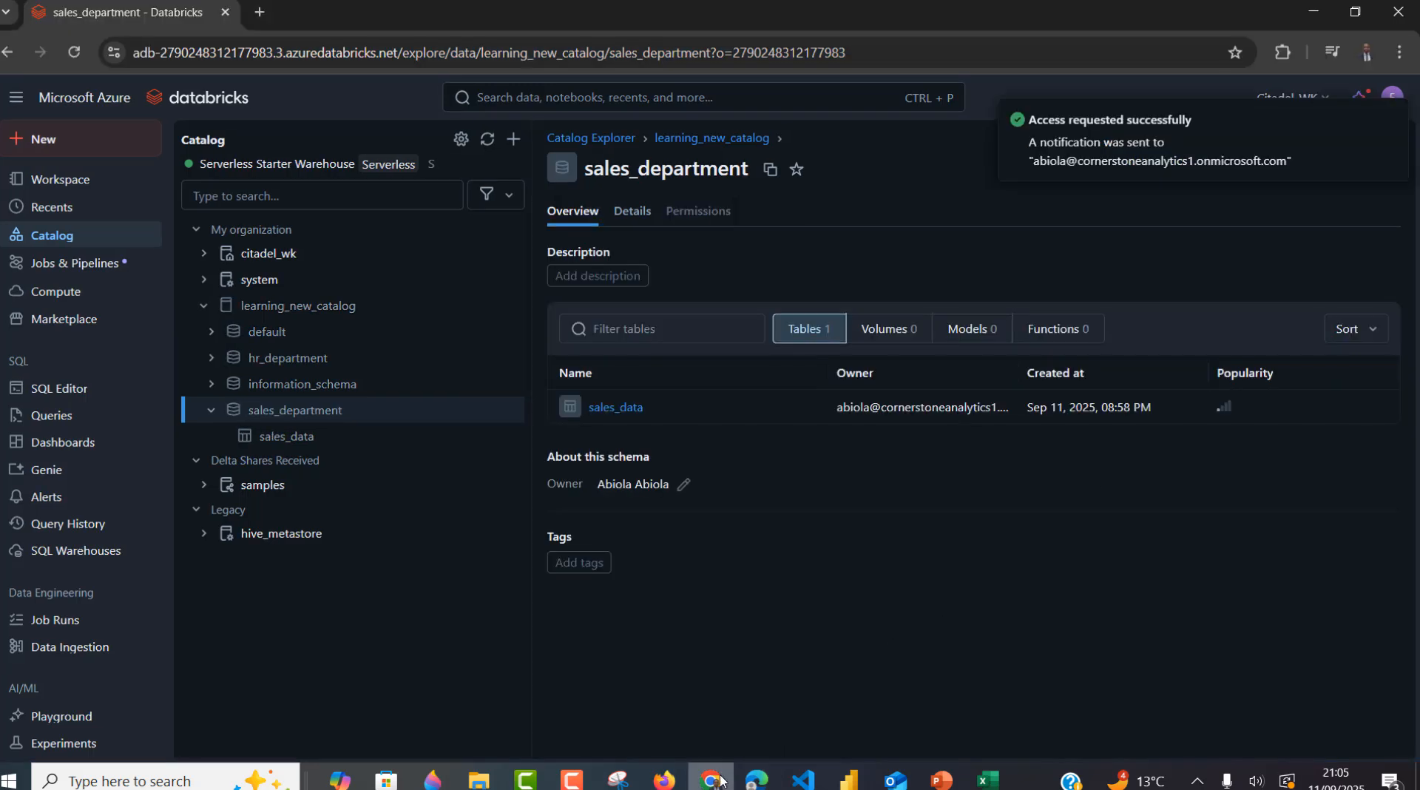
- Reload, view the sales_data table's sample rows, then go to the saved Queries list
{"action": "left_click", "coordinate": [76, 60]}
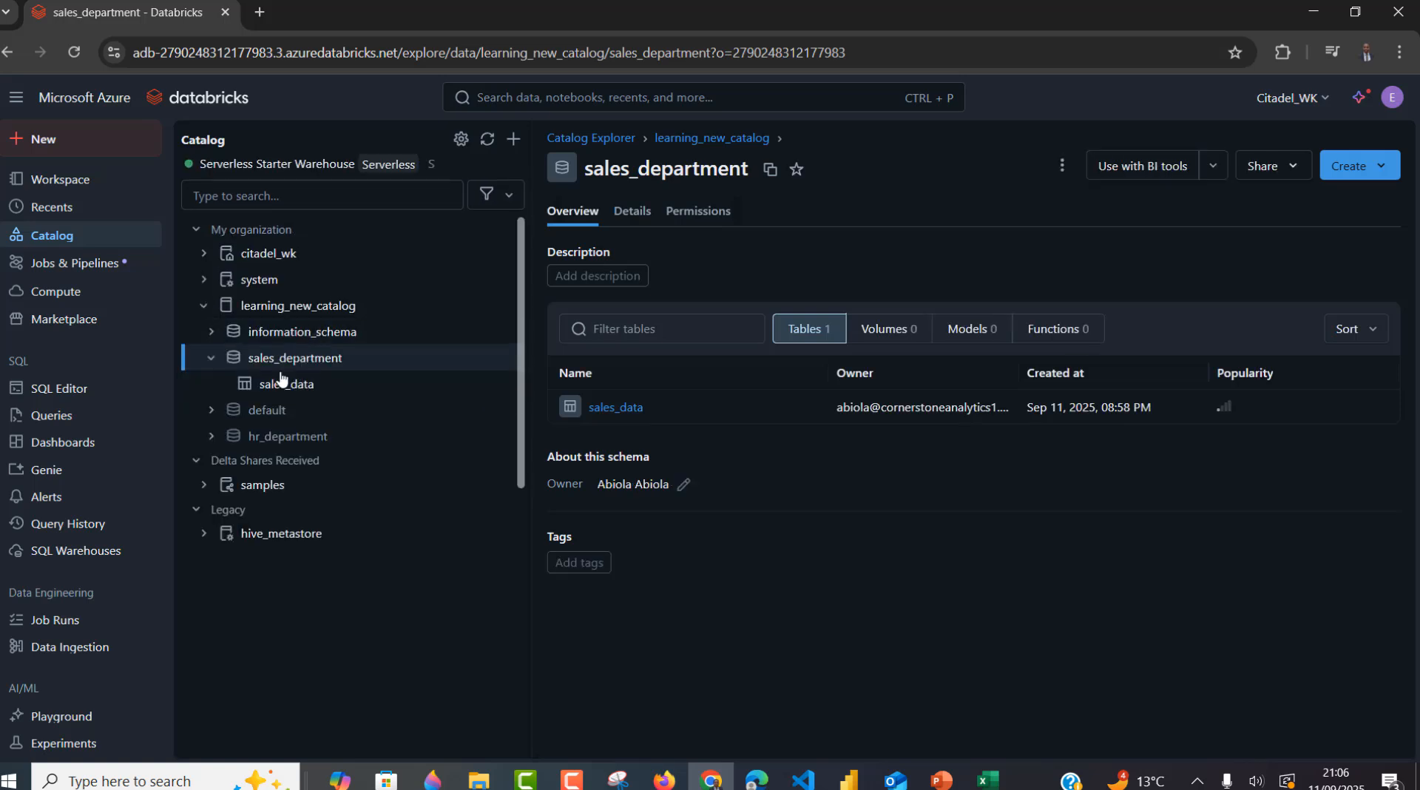
{"action": "mouse_move", "coordinate": [289, 372]}
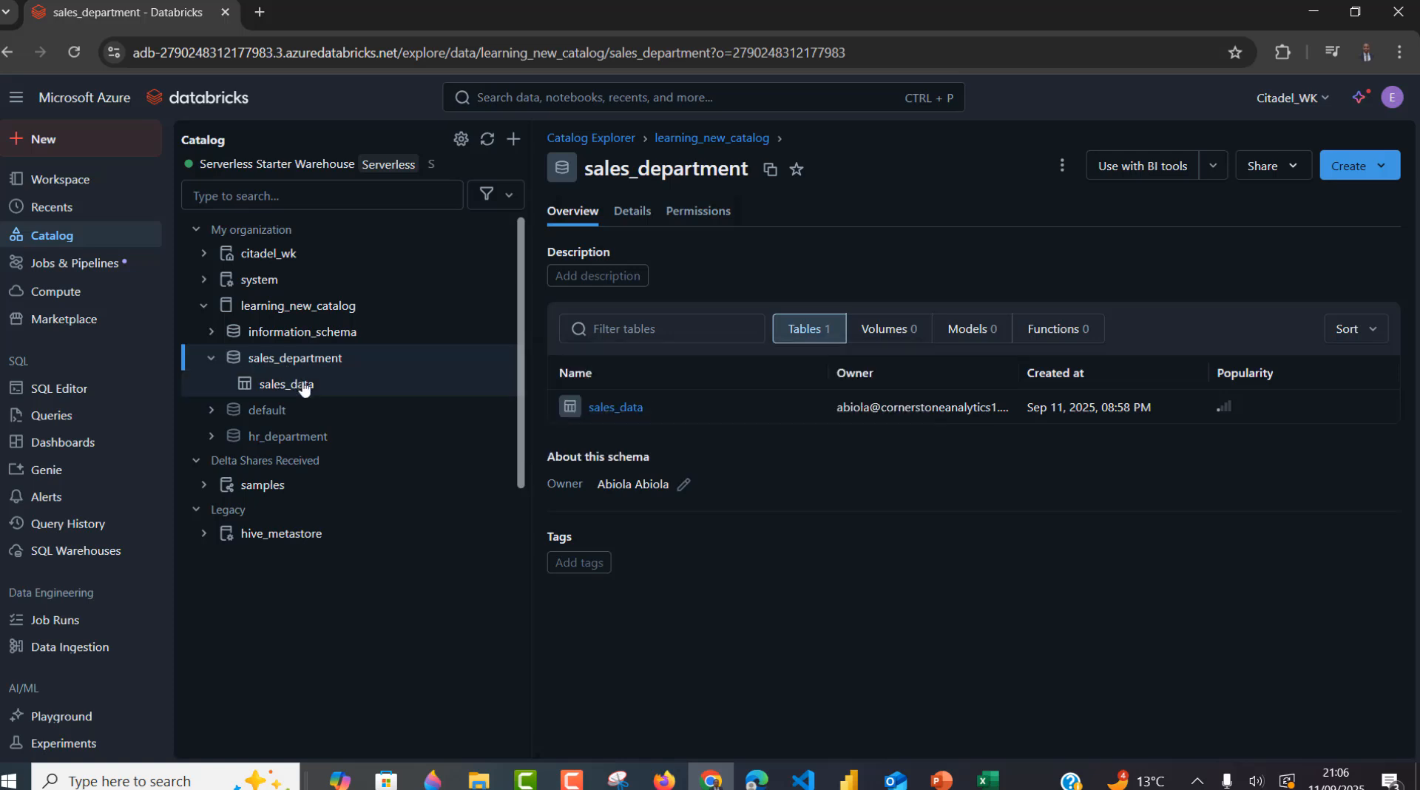
{"action": "left_click", "coordinate": [303, 387]}
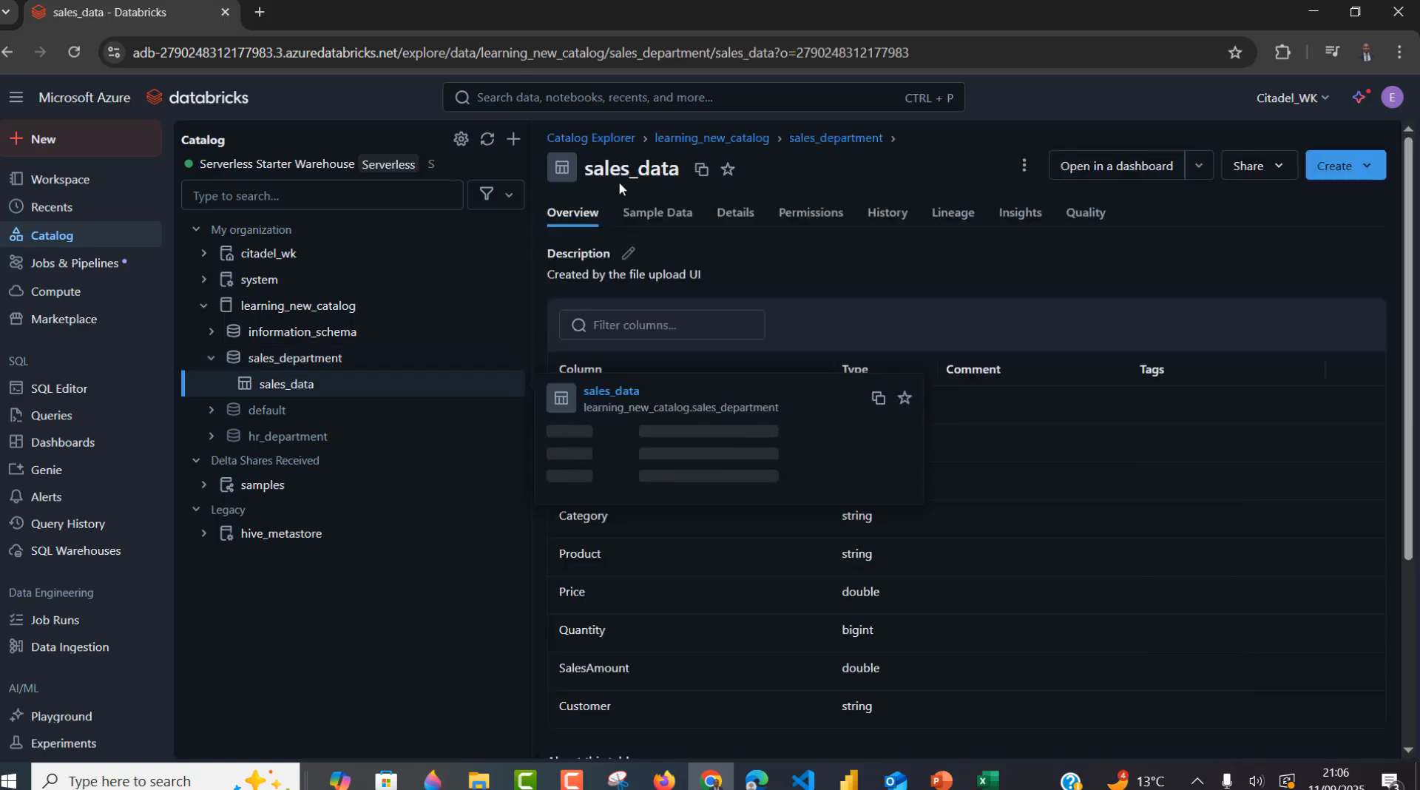
{"action": "left_click", "coordinate": [656, 213]}
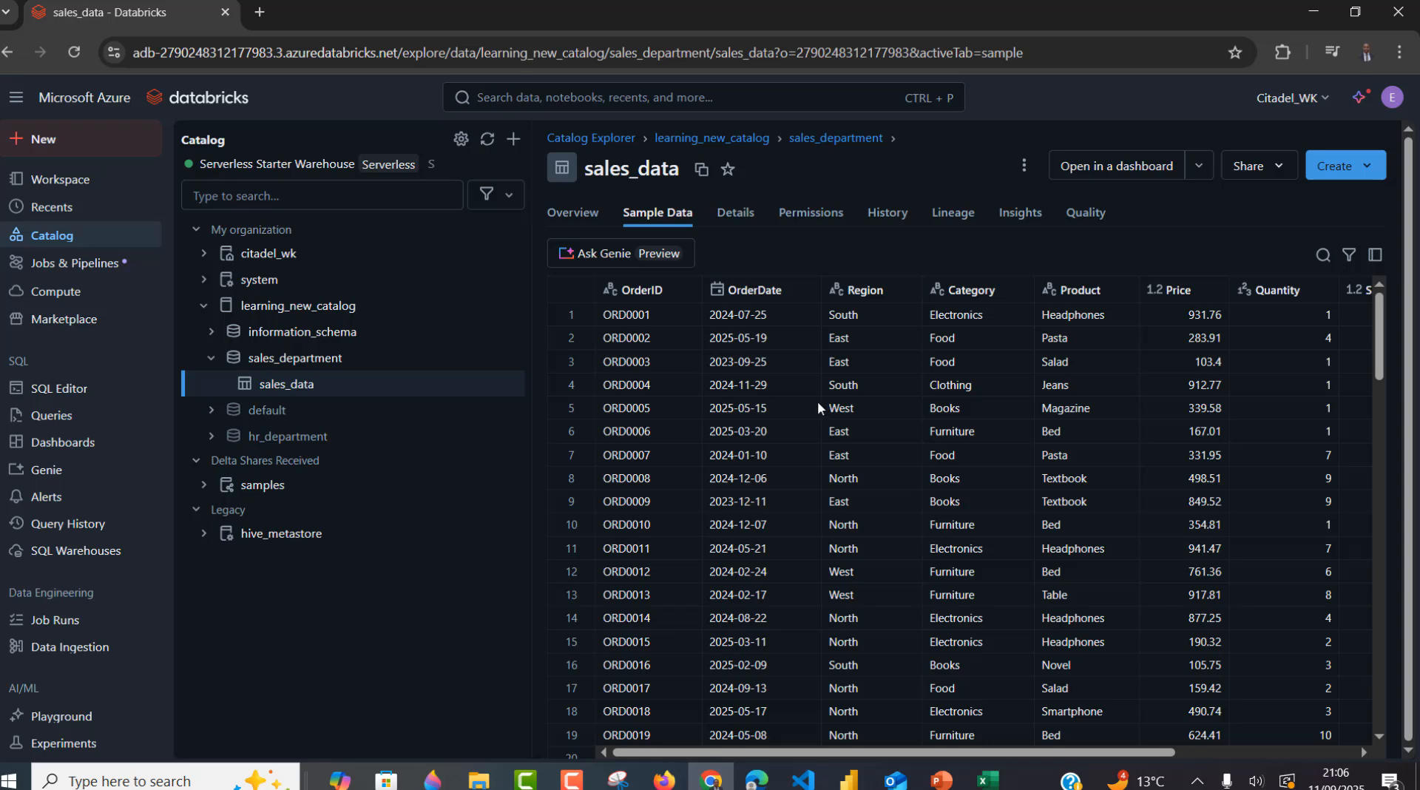
{"action": "left_click", "coordinate": [67, 417]}
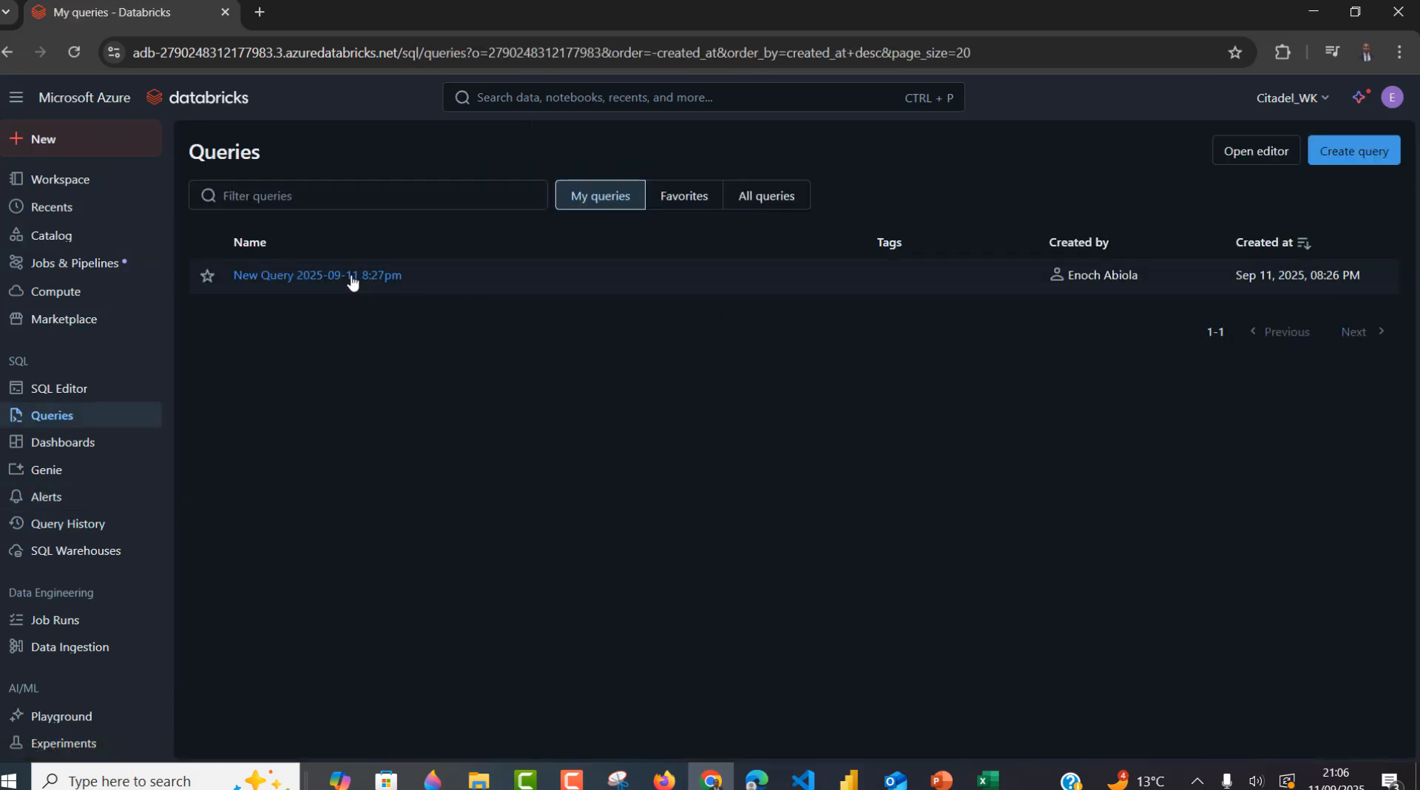
- Change the saved sales_data query's row limit from 3 to 5 and run it
{"action": "left_click", "coordinate": [348, 278]}
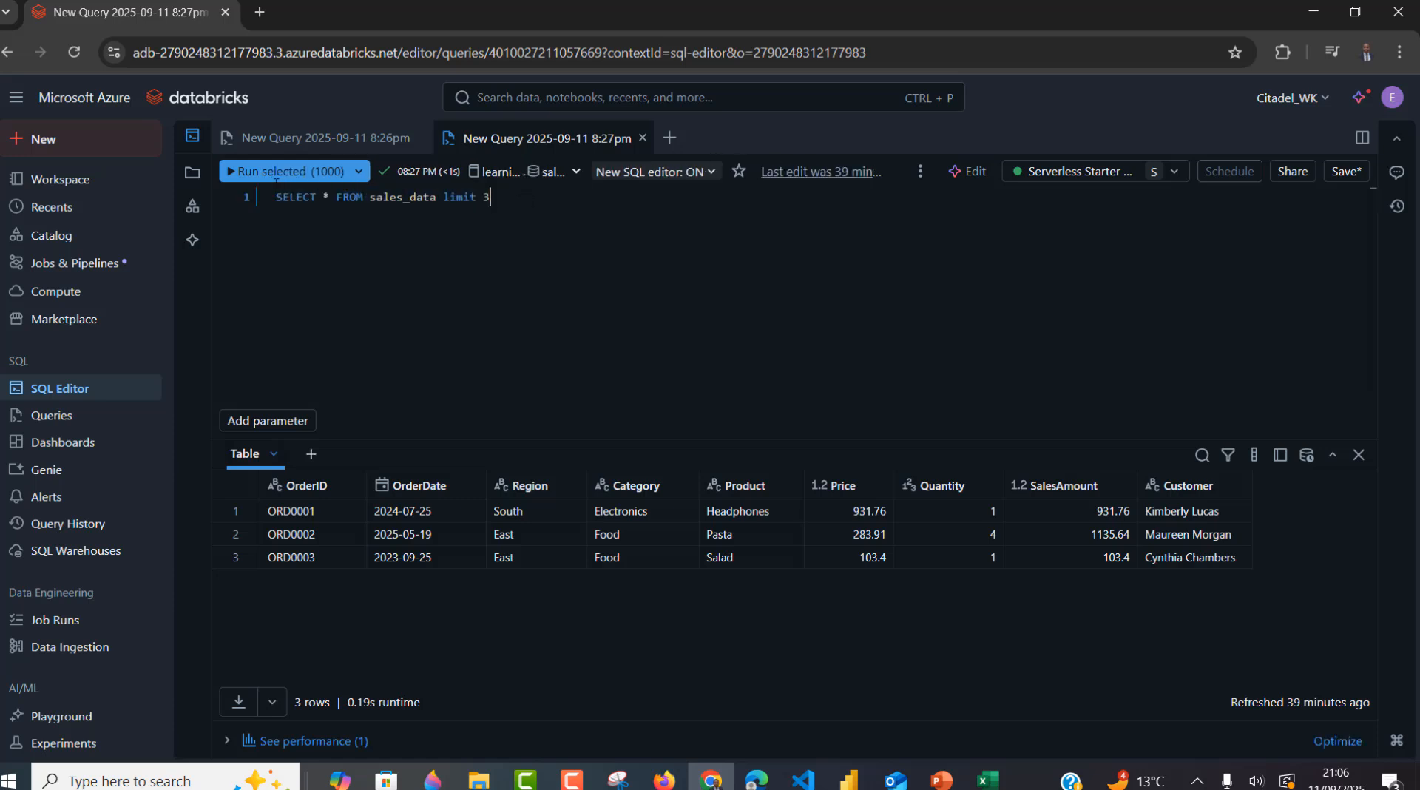
{"action": "key", "text": "ctrl+a"}
{"action": "left_click", "coordinate": [484, 194]}
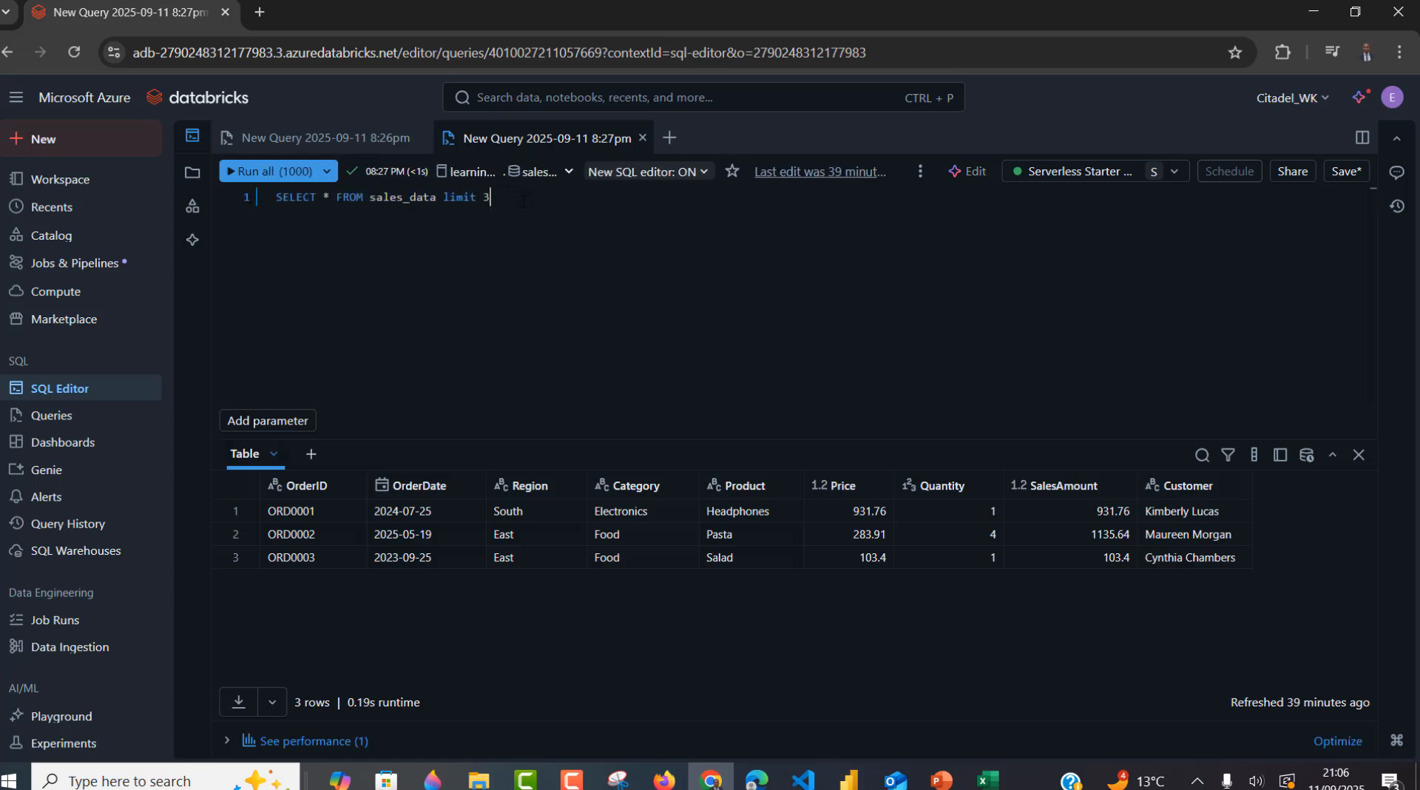
{"action": "key", "text": "BackSpace"}
{"action": "type", "text": "5"}
{"action": "key", "text": "ctrl+a"}
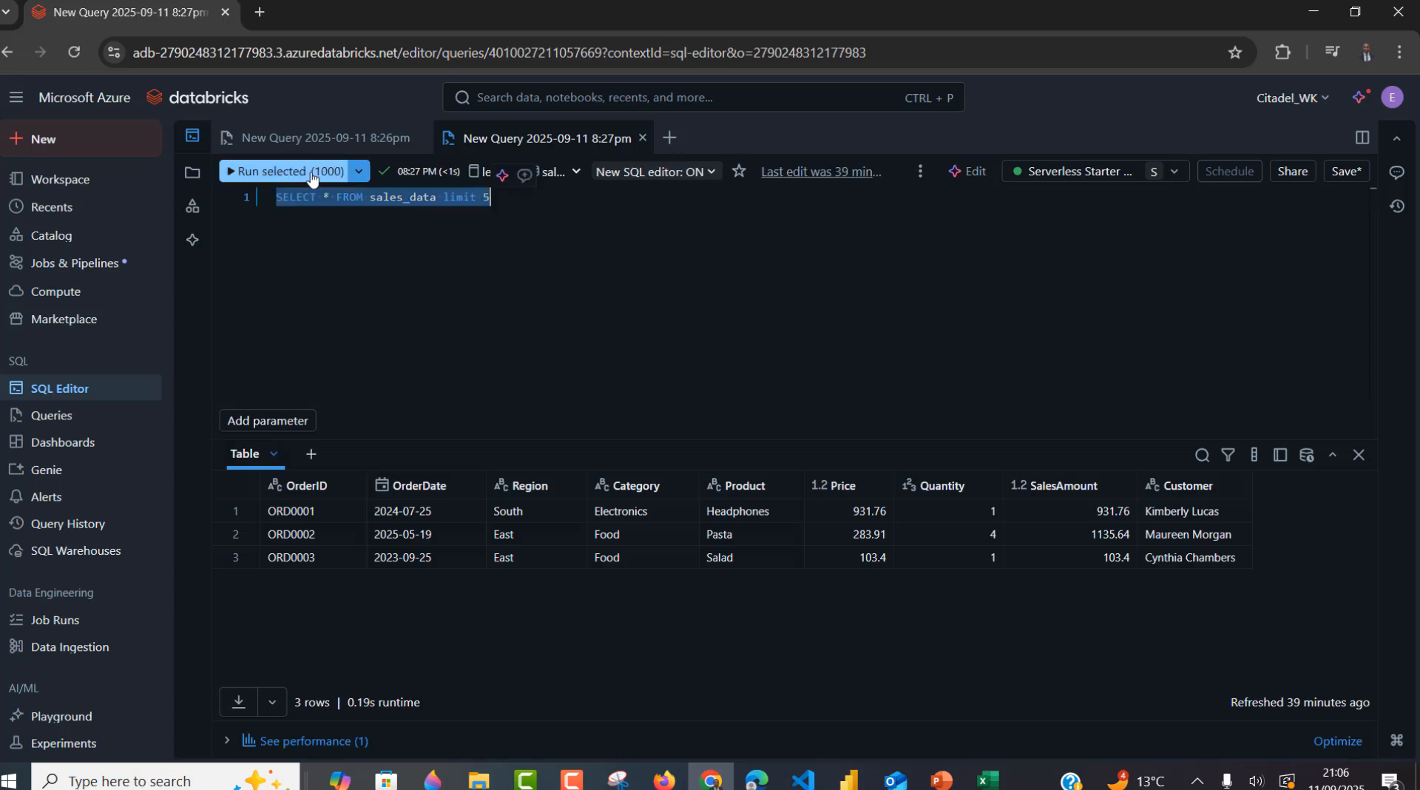
{"action": "left_click", "coordinate": [255, 171]}
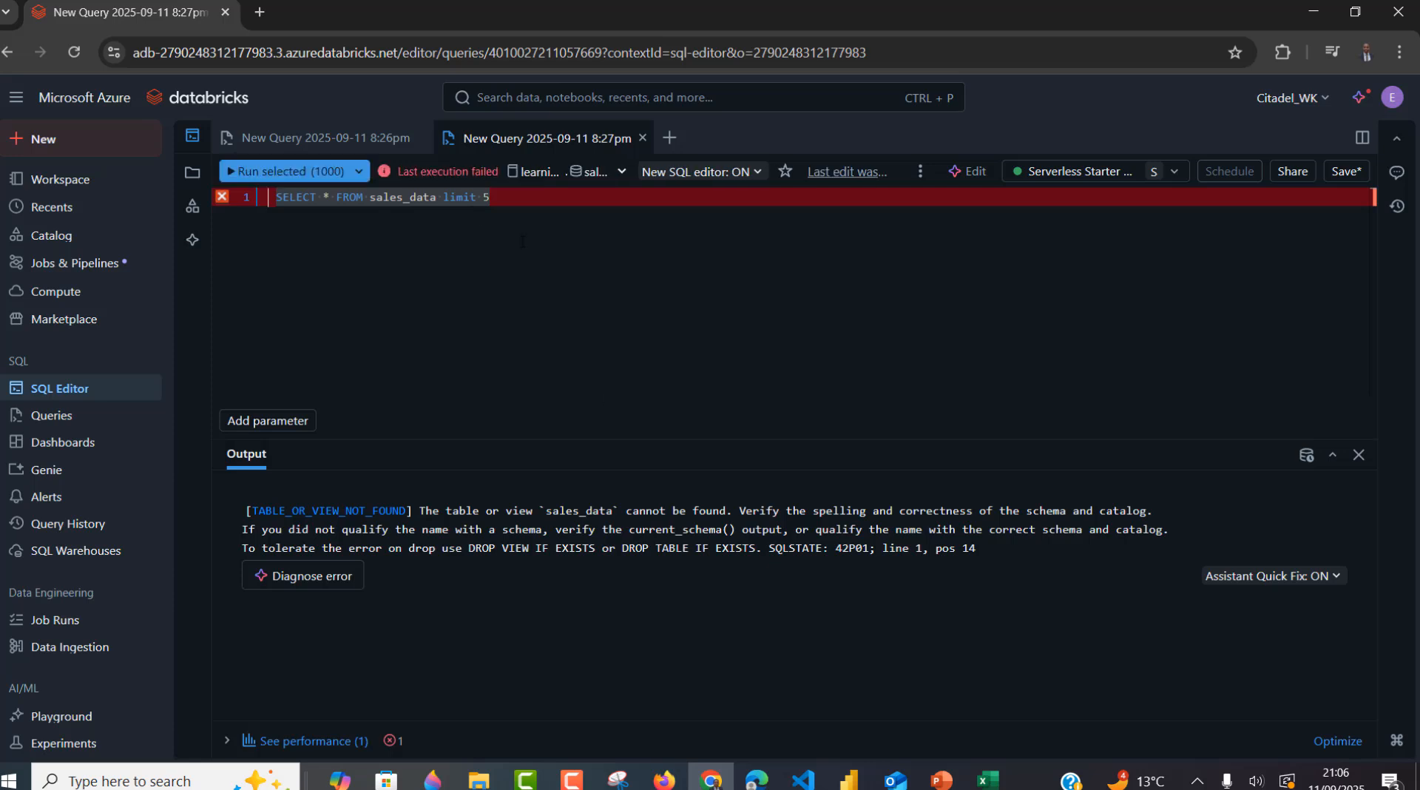
- Set the query context to learning_new_catalog and sales_department, then rerun the query
{"action": "left_click", "coordinate": [542, 174]}
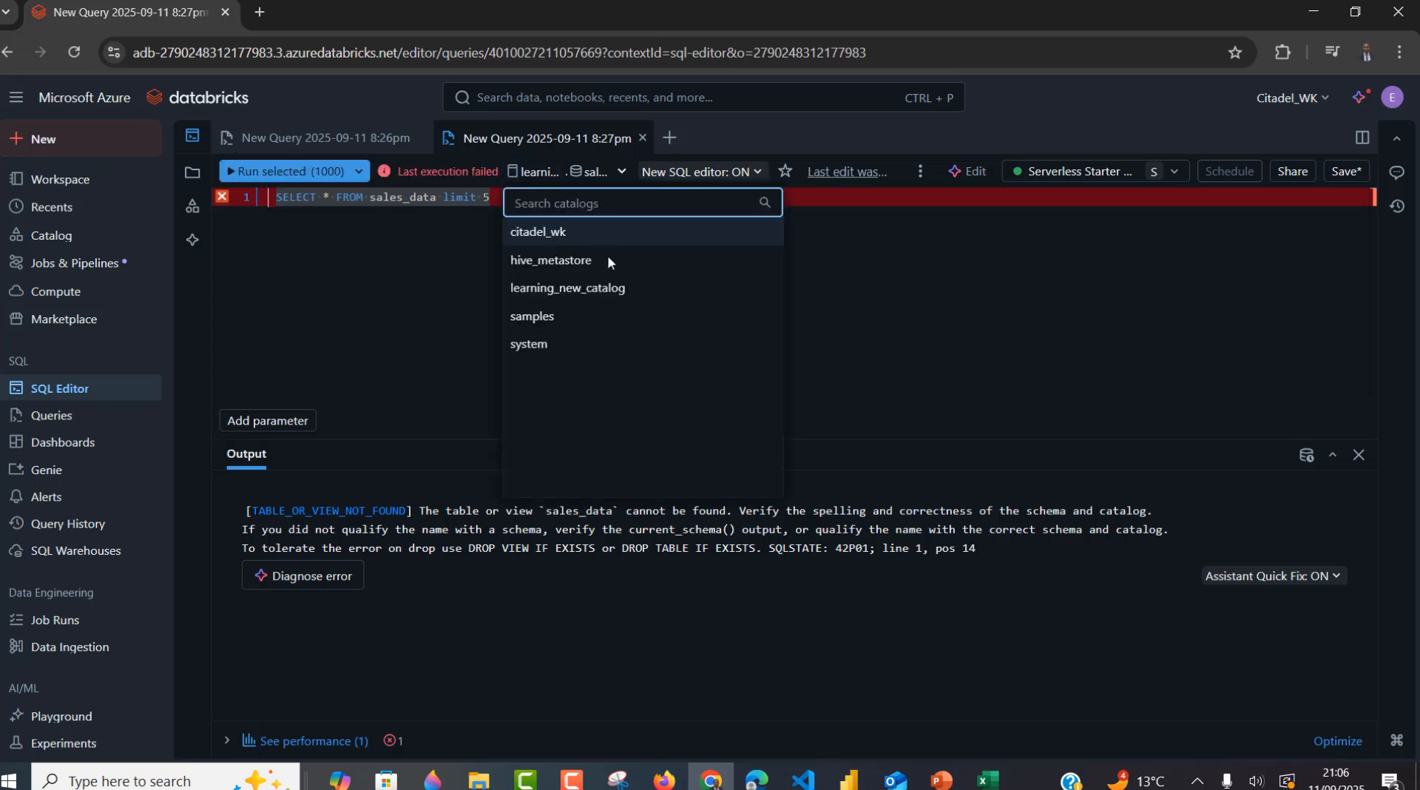
{"action": "left_click", "coordinate": [609, 288]}
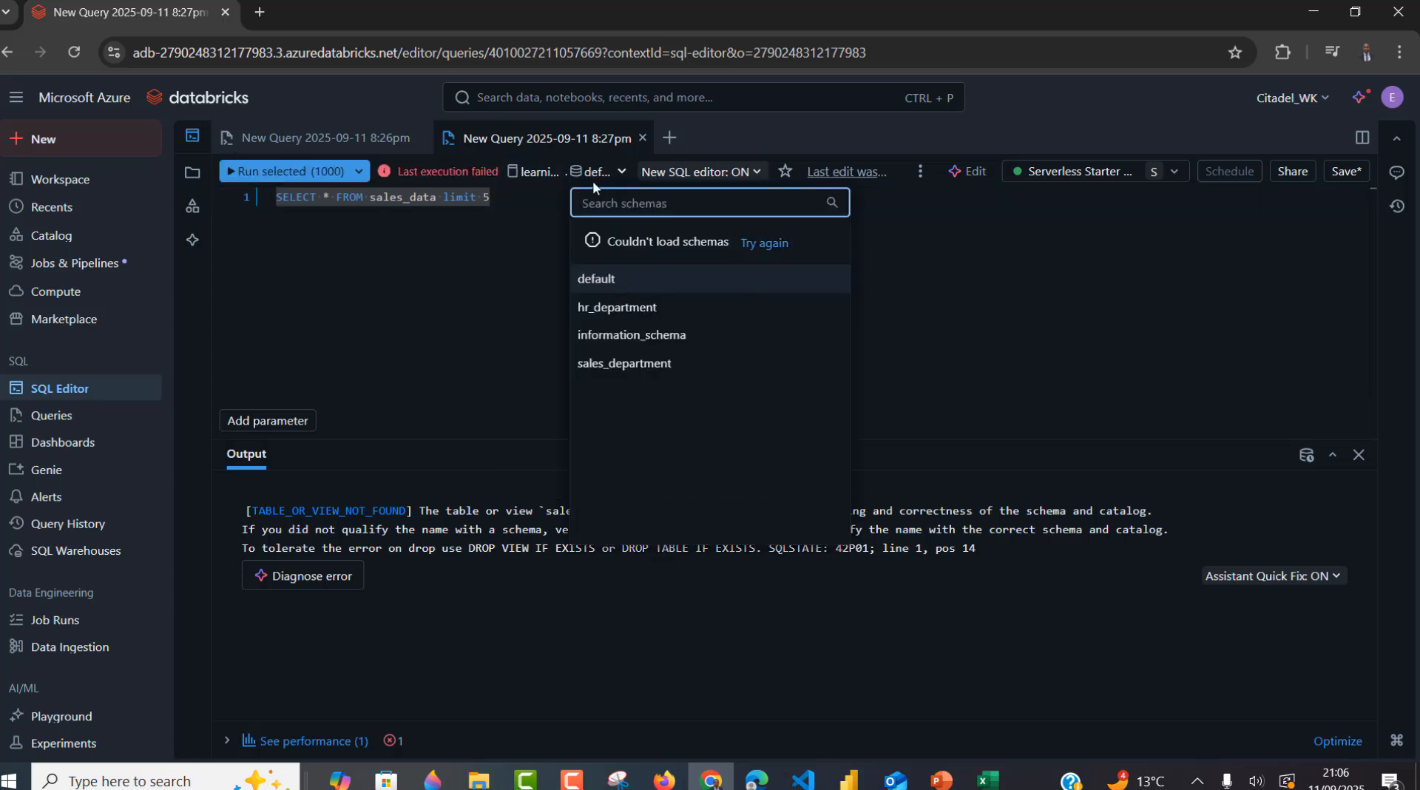
{"action": "left_click", "coordinate": [640, 366]}
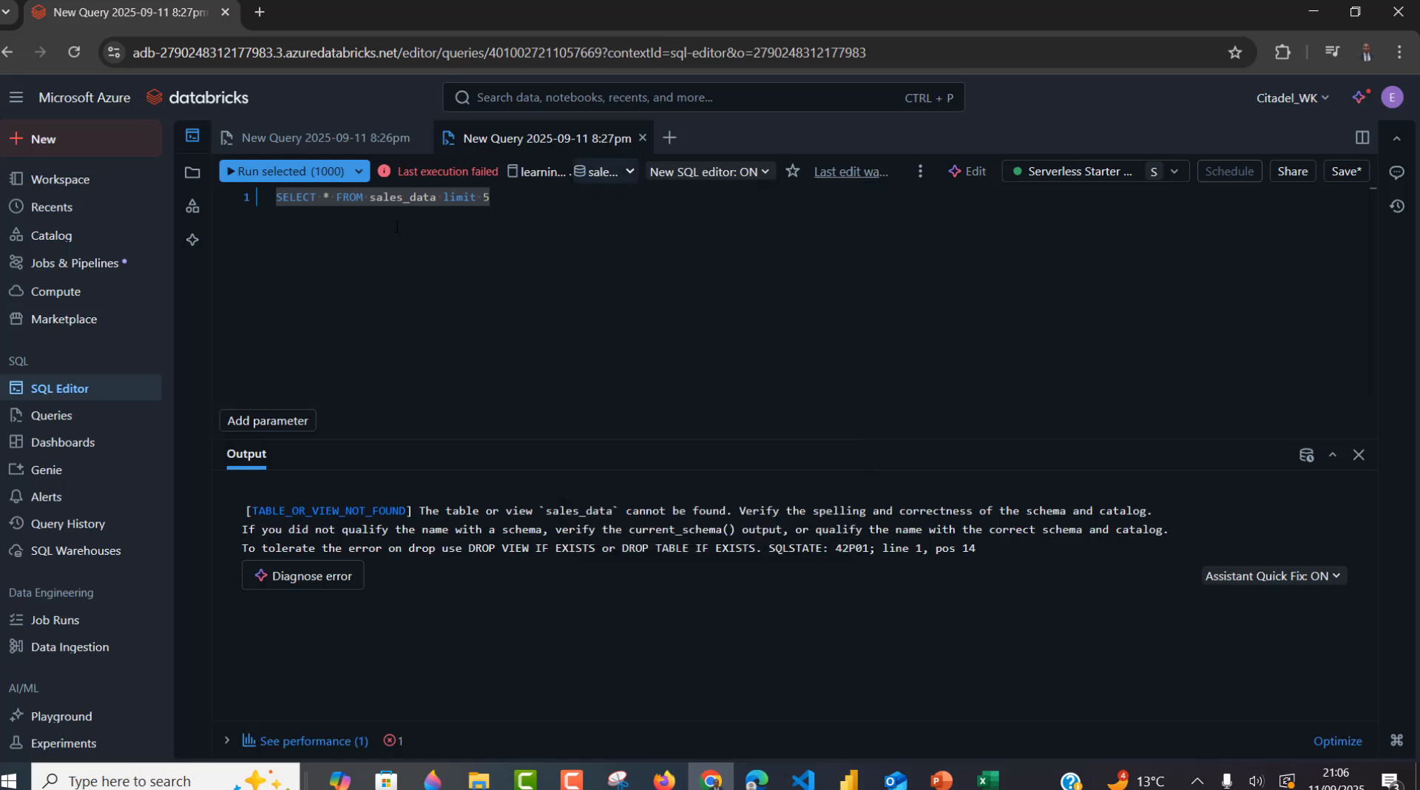
{"action": "left_click", "coordinate": [314, 185]}
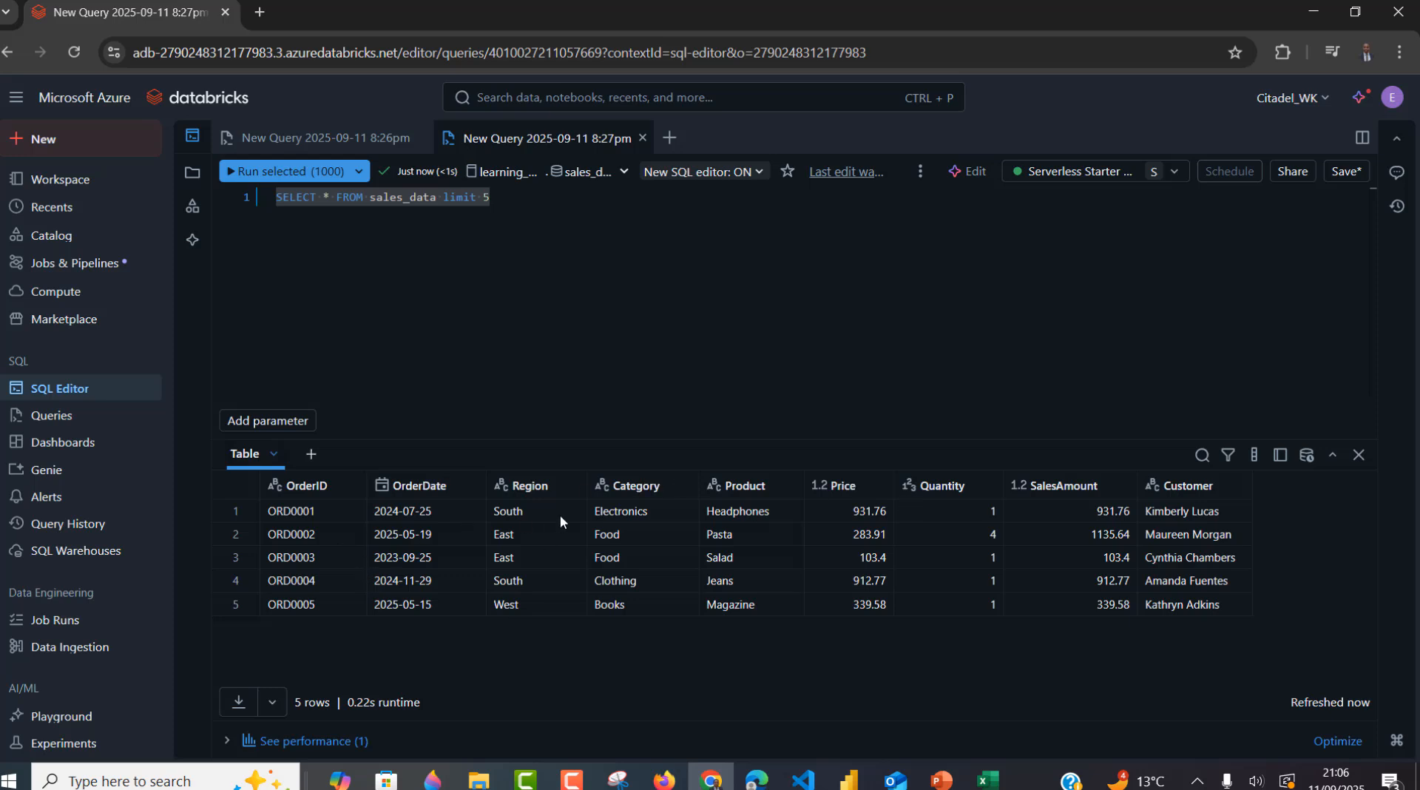
- As the requester, reload hr_employees and request the SELECT privilege on it
{"action": "left_click", "coordinate": [680, 783]}
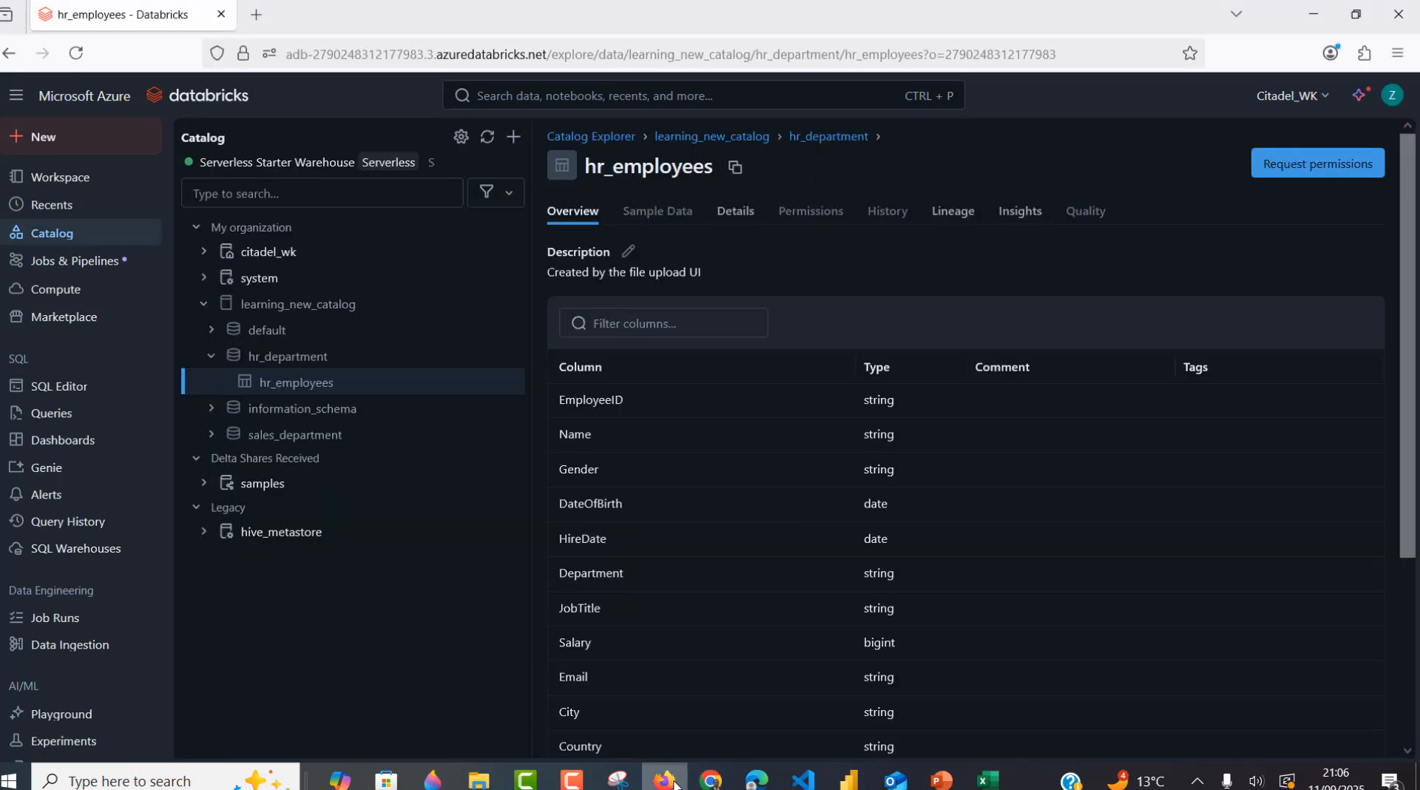
{"action": "left_click", "coordinate": [87, 58]}
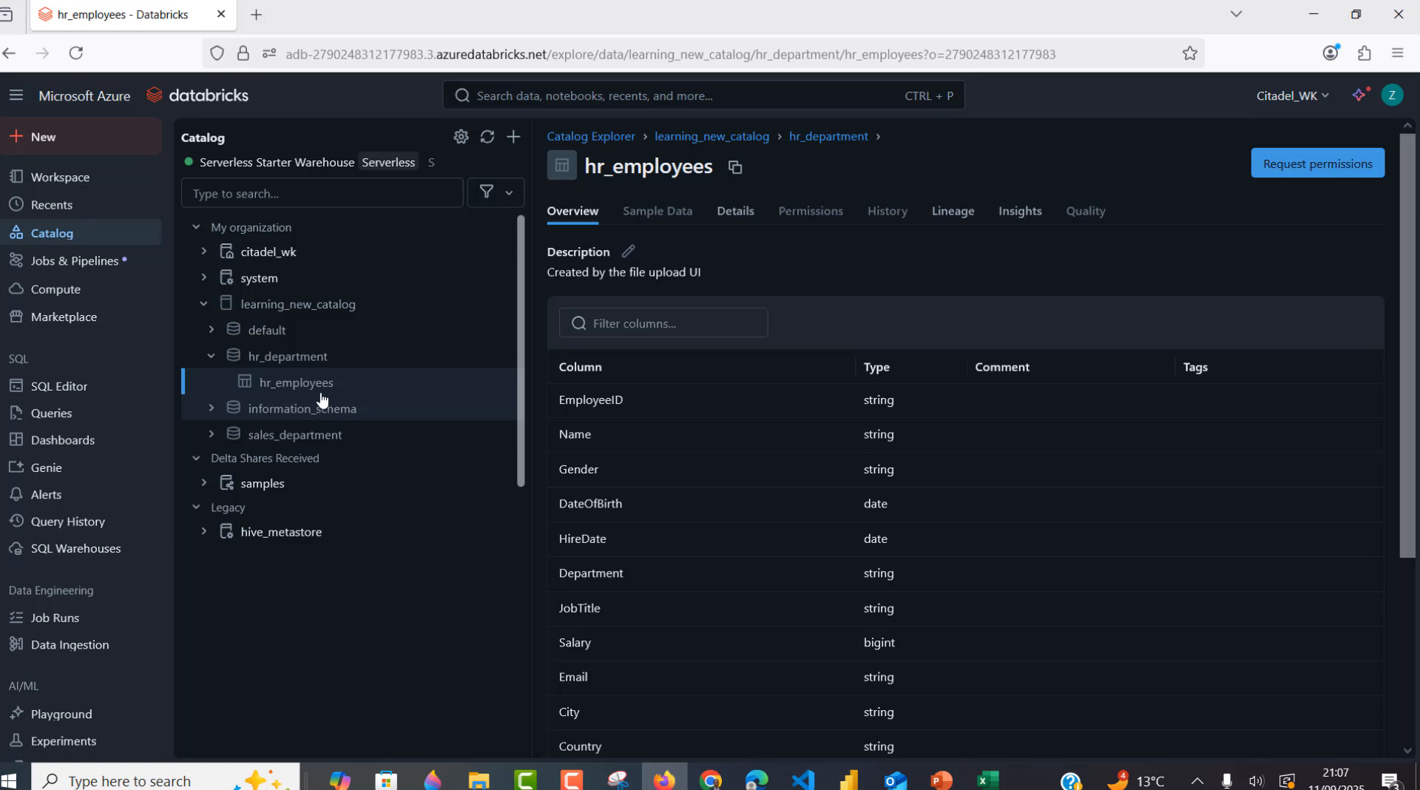
{"action": "mouse_move", "coordinate": [322, 390]}
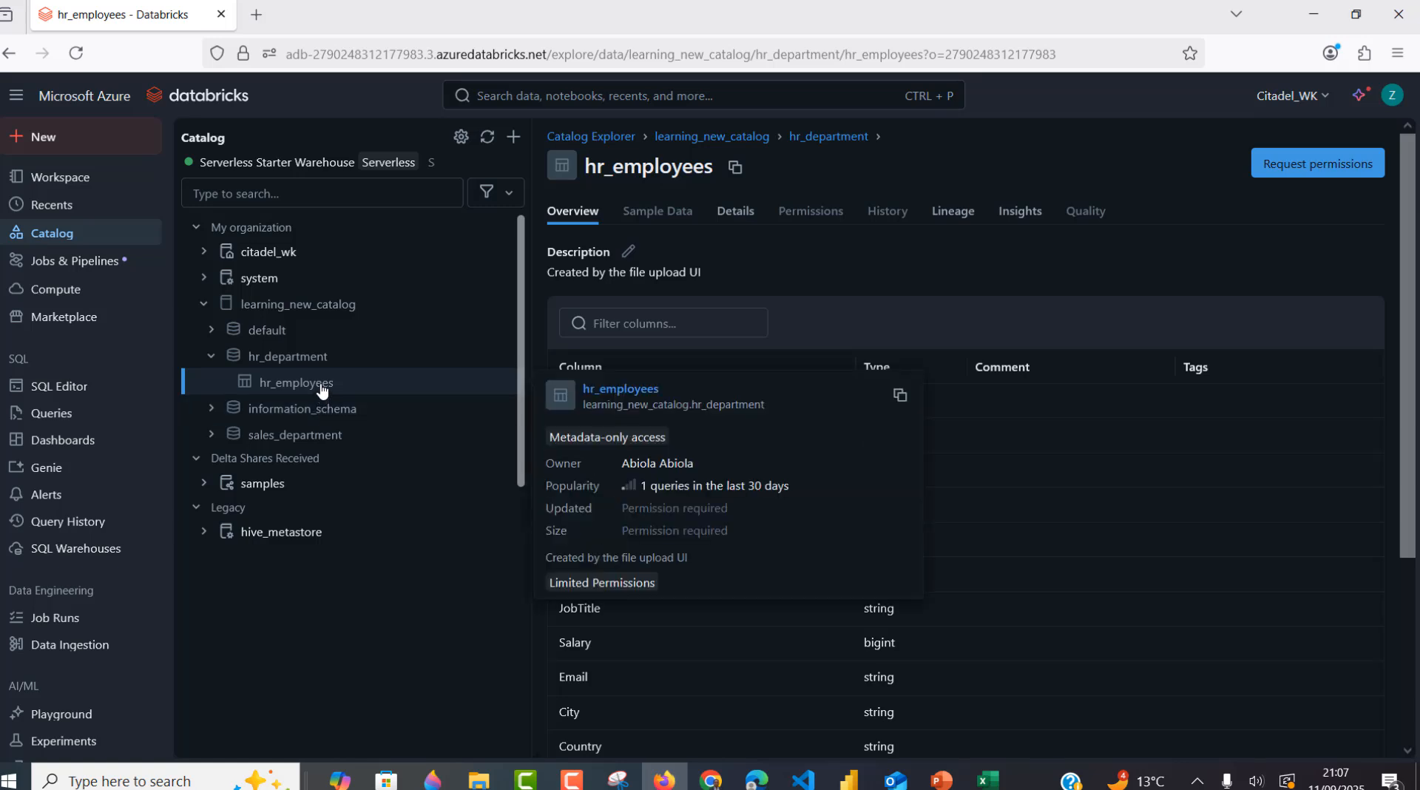
{"action": "left_click", "coordinate": [1288, 164]}
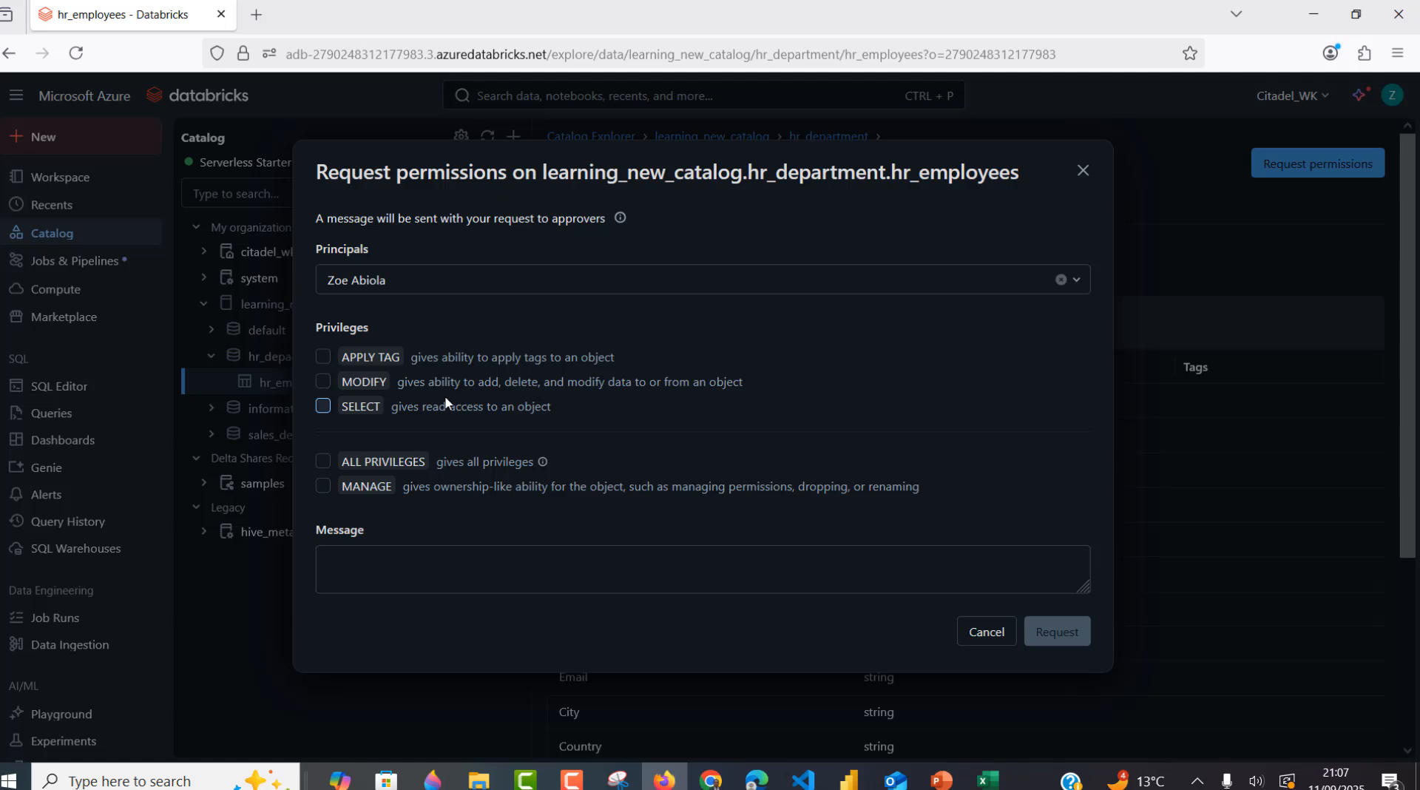
{"action": "left_click", "coordinate": [326, 408]}
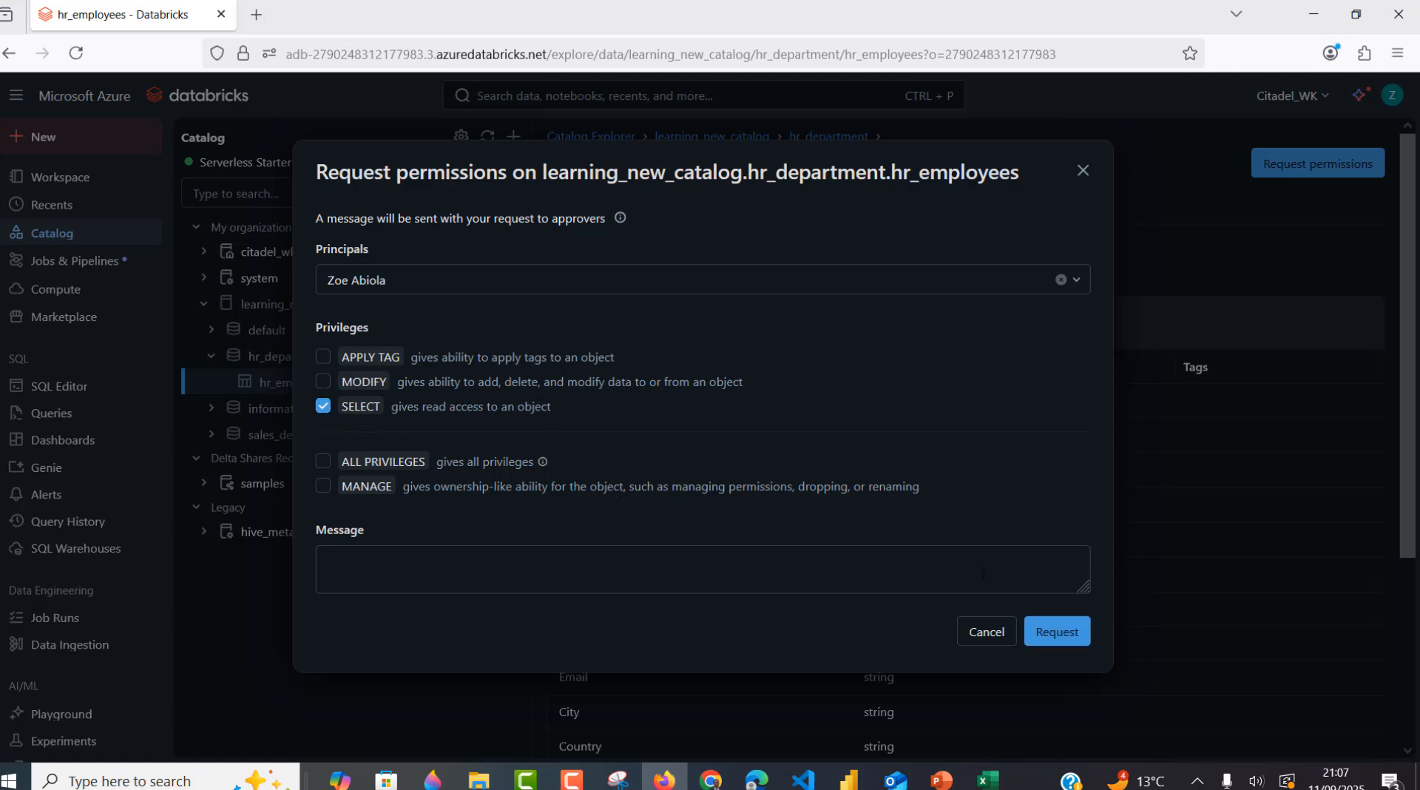
- Add the note 'needed to see the hr records' and submit the request
{"action": "left_click", "coordinate": [722, 561]}
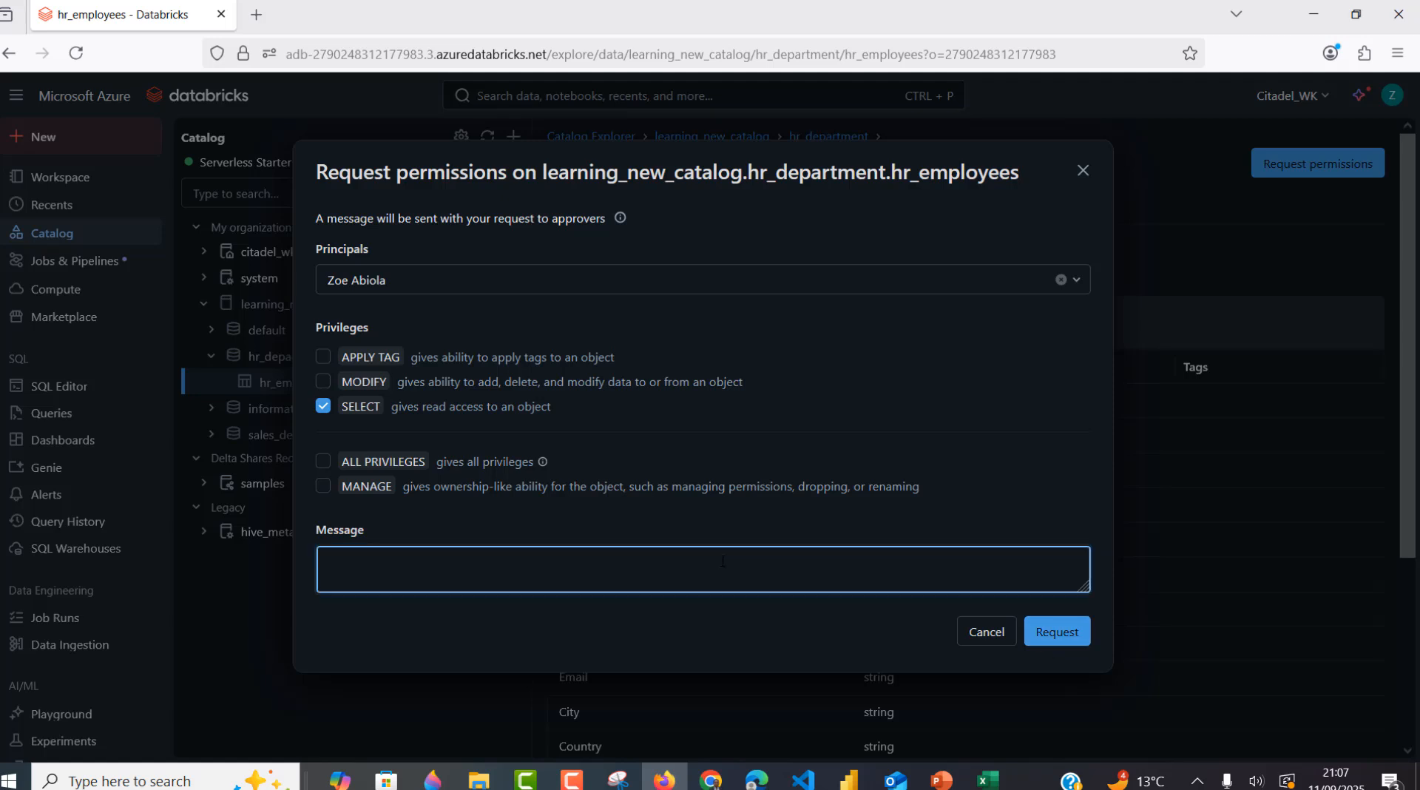
{"action": "type", "text": "needed to see the hr records"}
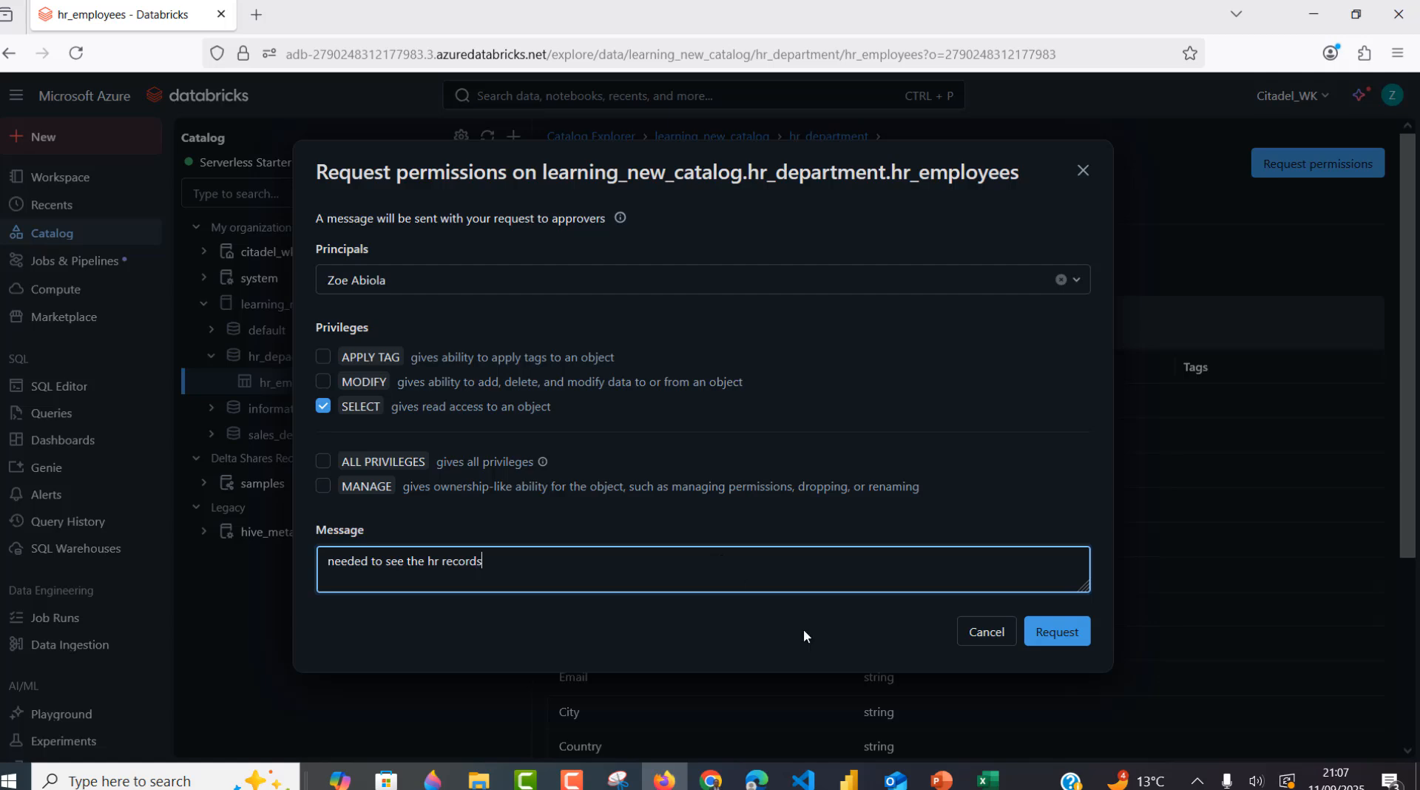
{"action": "left_click", "coordinate": [1066, 636]}
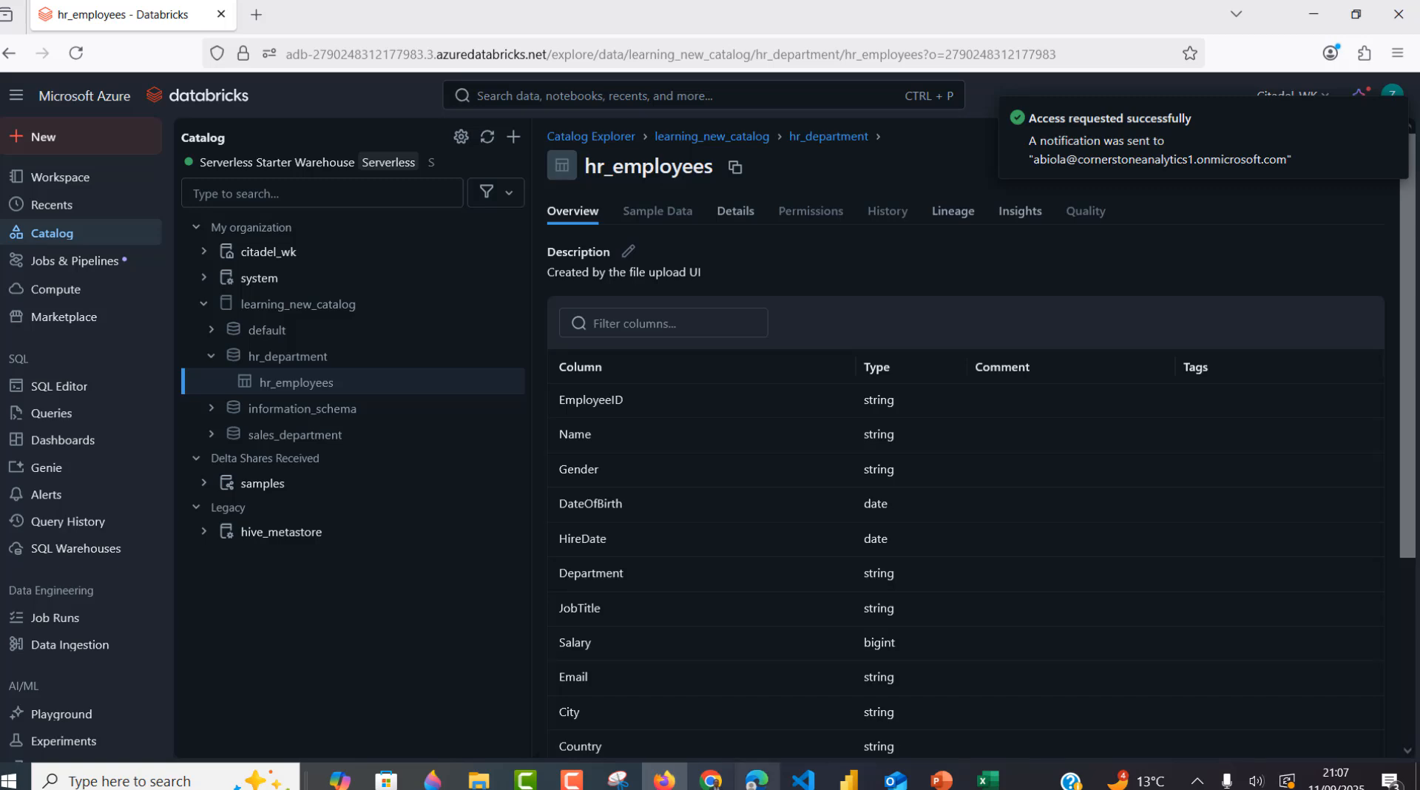
- Open the new 21:07 hr_department access-request e-mail in the admin's Outlook inbox
{"action": "left_click", "coordinate": [756, 781]}
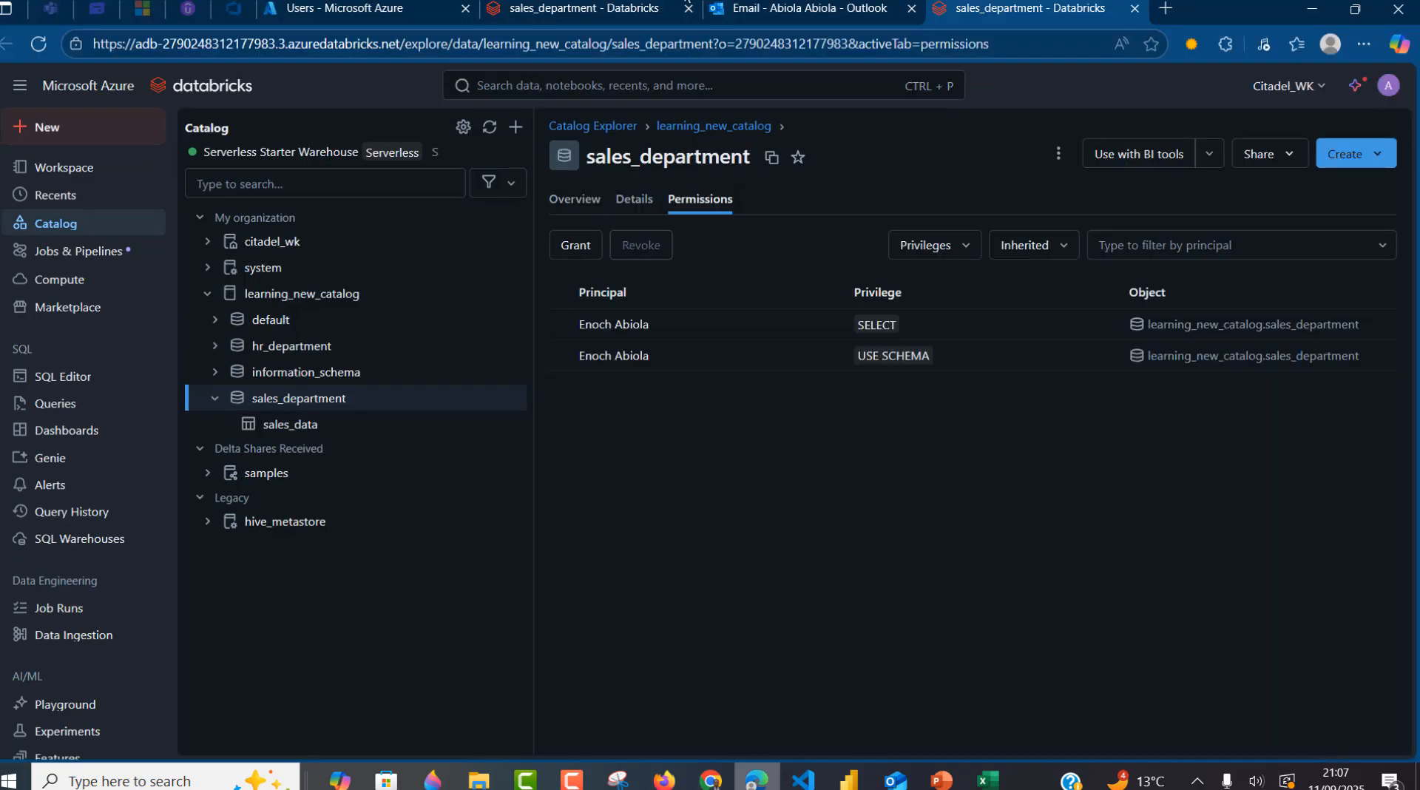
{"action": "left_click", "coordinate": [785, 8]}
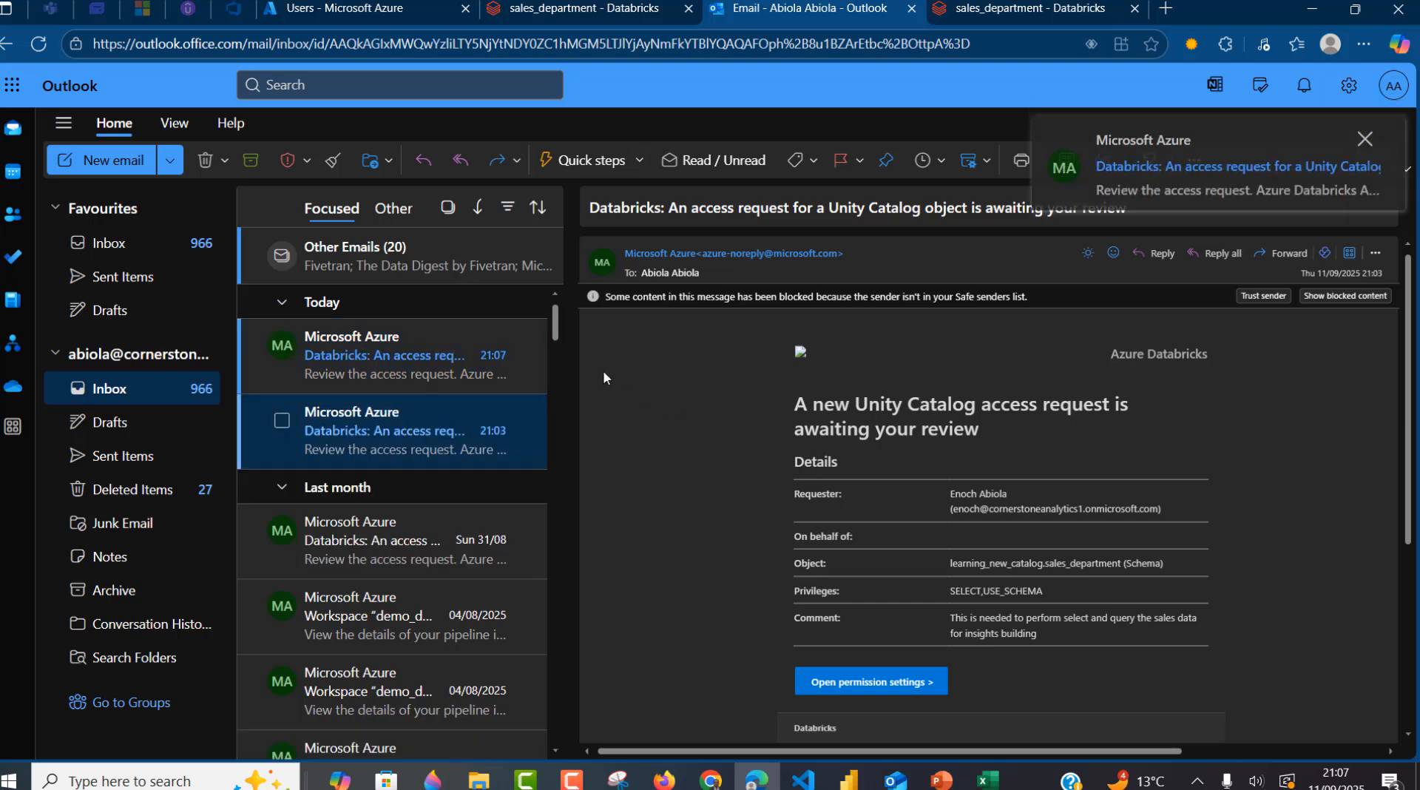
{"action": "left_click", "coordinate": [382, 359]}
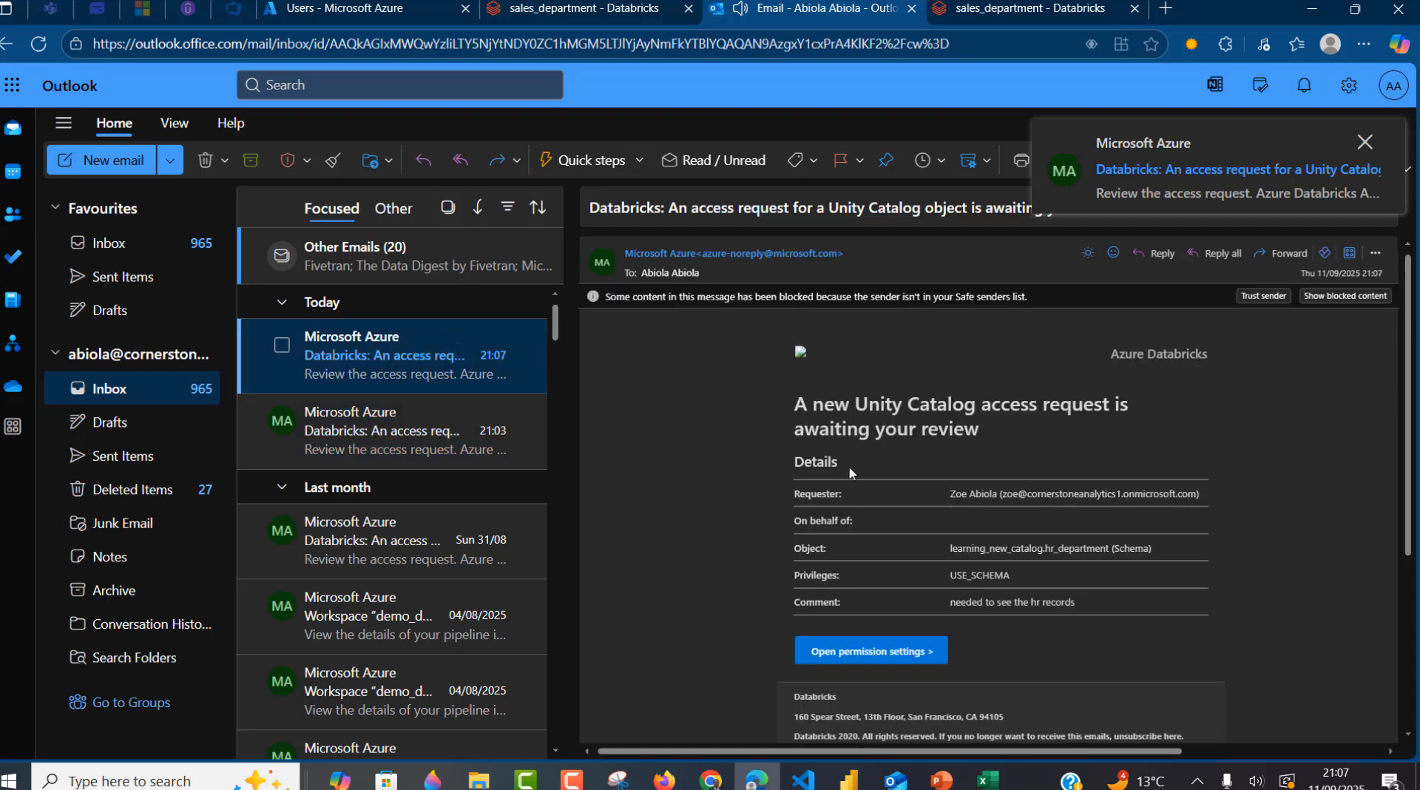
- Grant the requester SELECT and USE SCHEMA on learning_new_catalog.hr_department via the e-mail's permission settings
{"action": "left_click", "coordinate": [879, 654]}
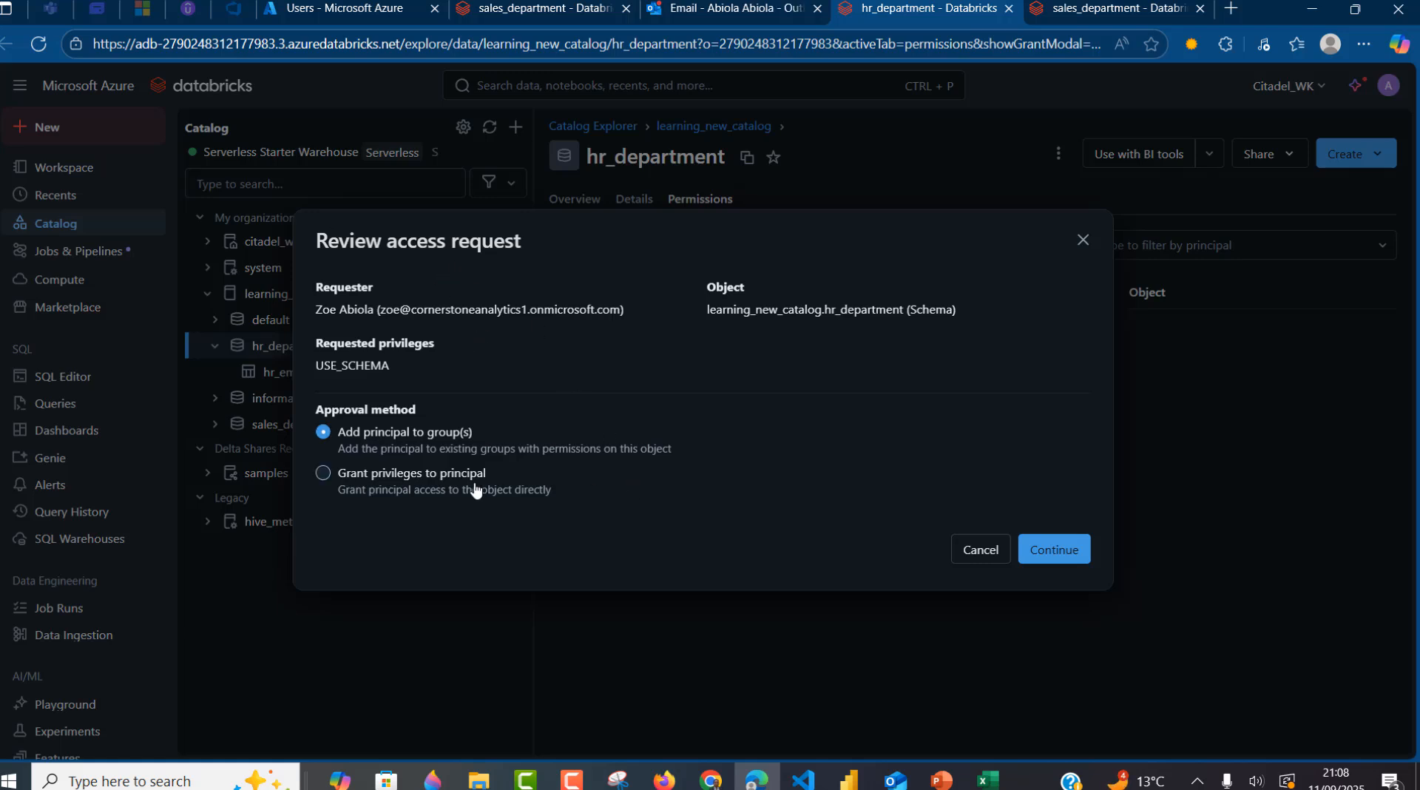
{"action": "left_click", "coordinate": [392, 483]}
{"action": "left_click", "coordinate": [1056, 554]}
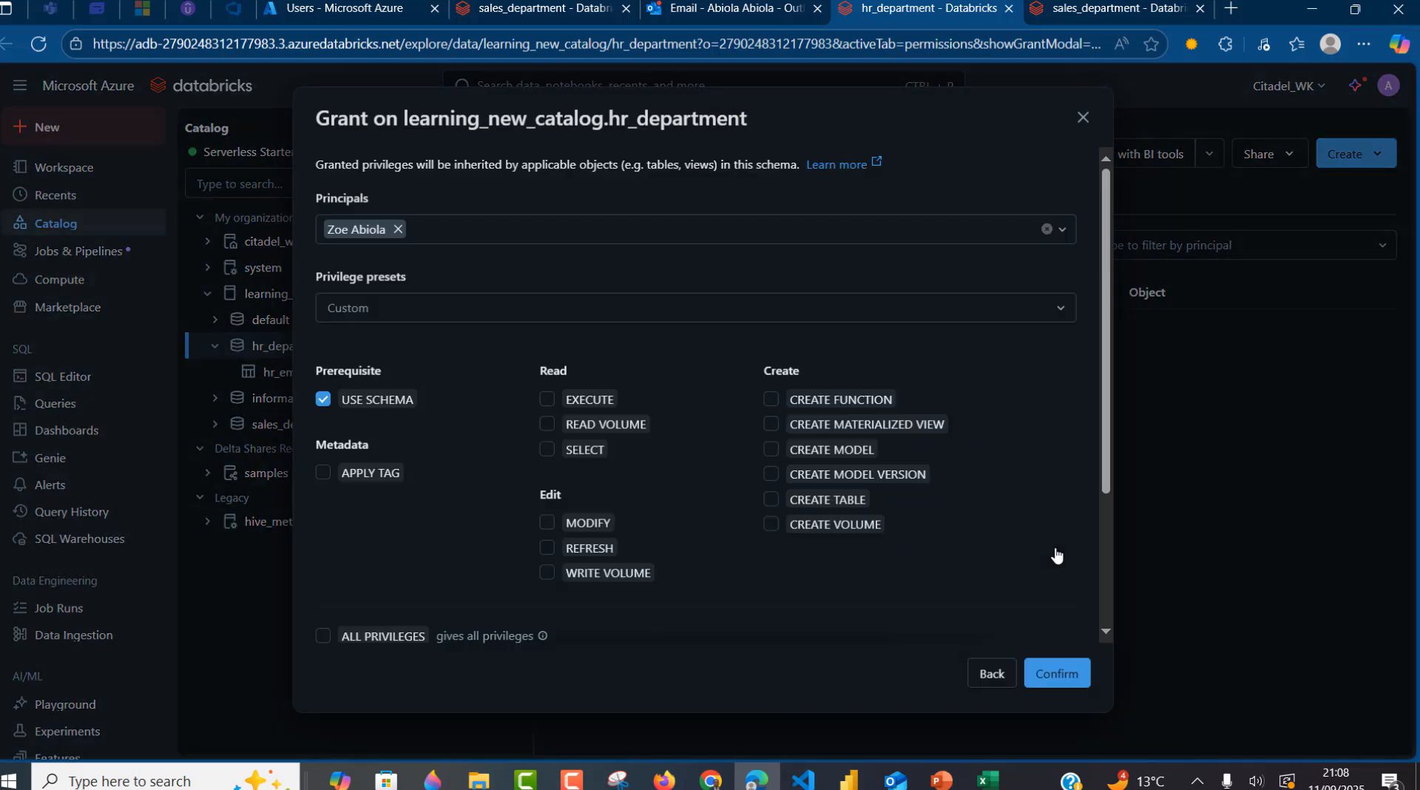
{"action": "left_click", "coordinate": [547, 450]}
{"action": "scroll", "coordinate": [739, 481], "scroll_direction": "down", "scroll_amount": 3}
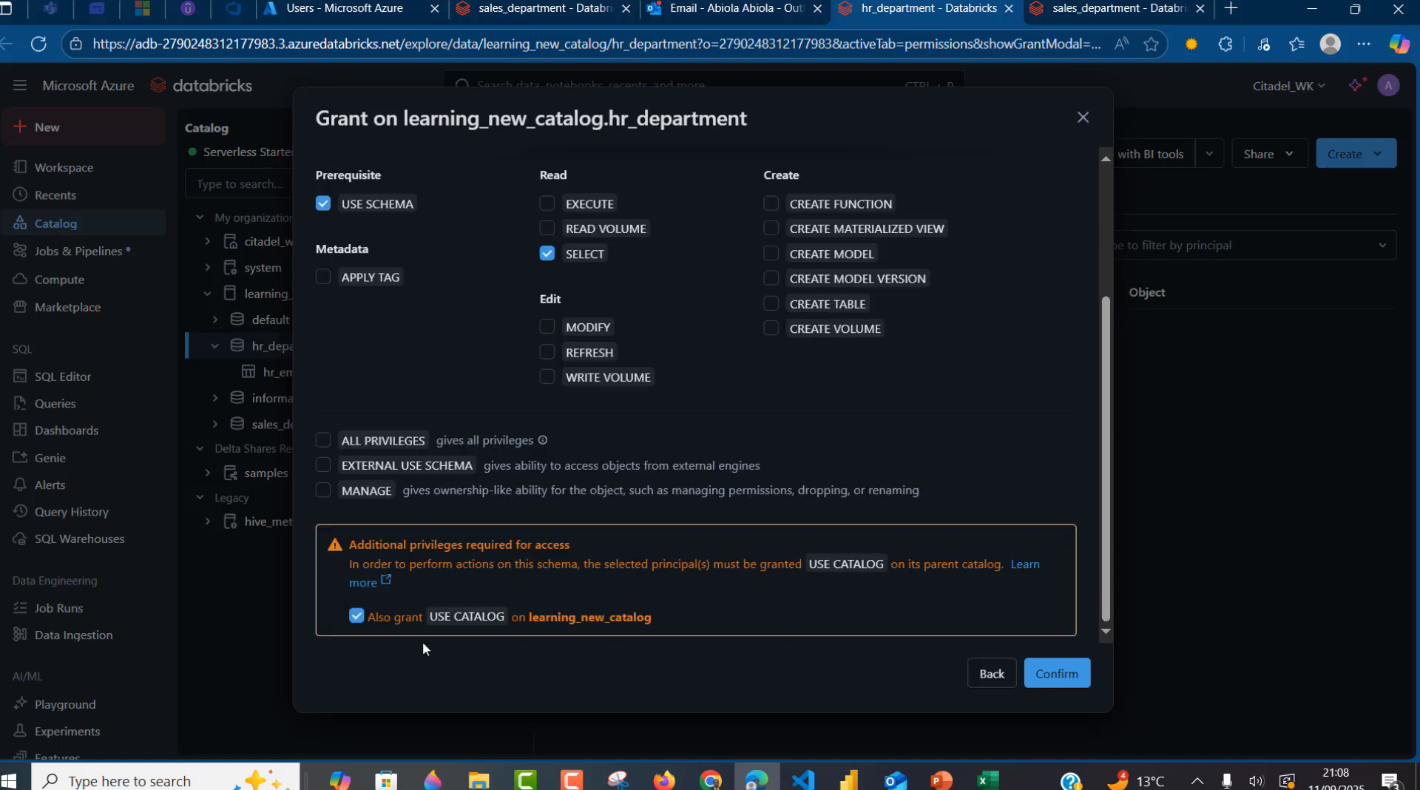
{"action": "left_click", "coordinate": [1064, 666]}
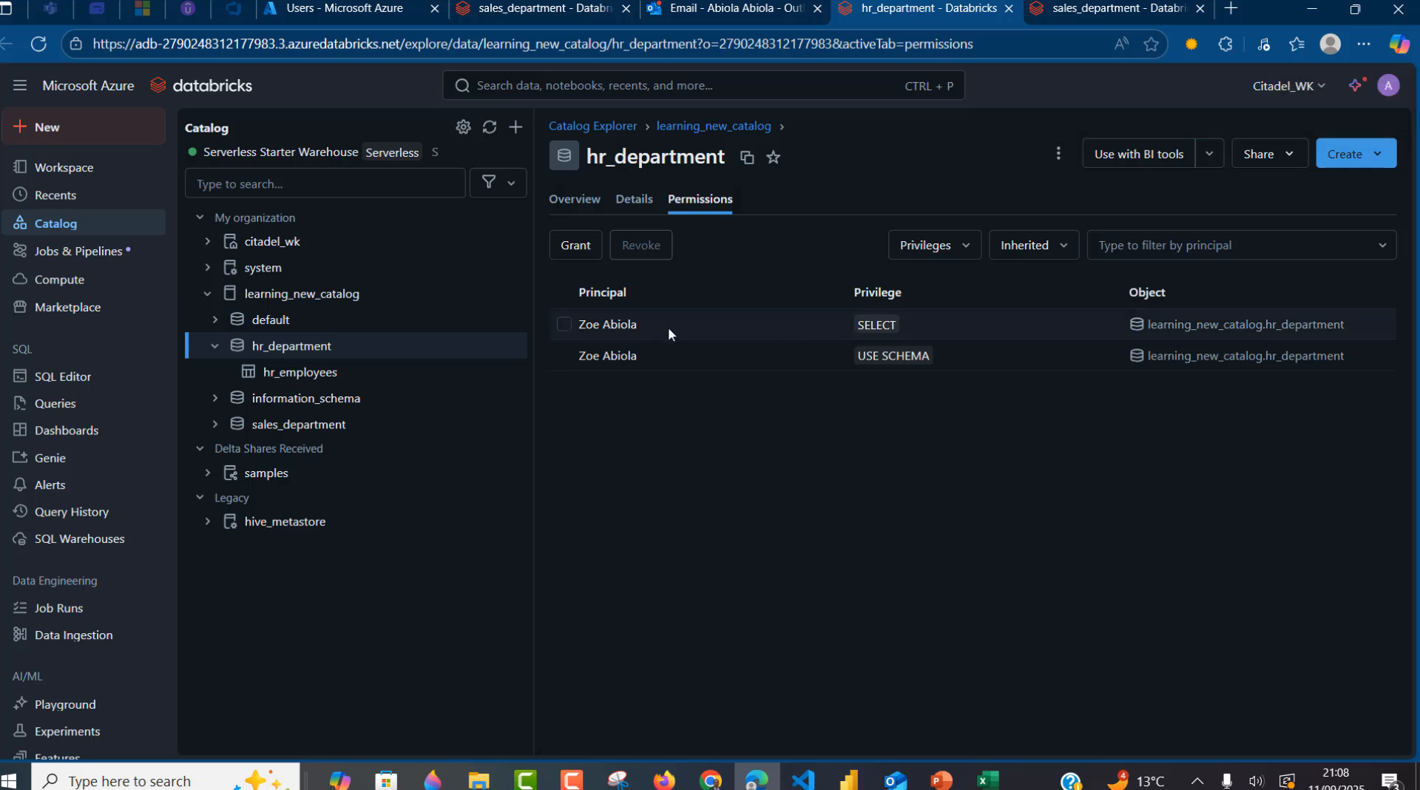
- As the requester, reload hr_employees, view its sample rows, then go to saved Queries
{"action": "left_click", "coordinate": [664, 778]}
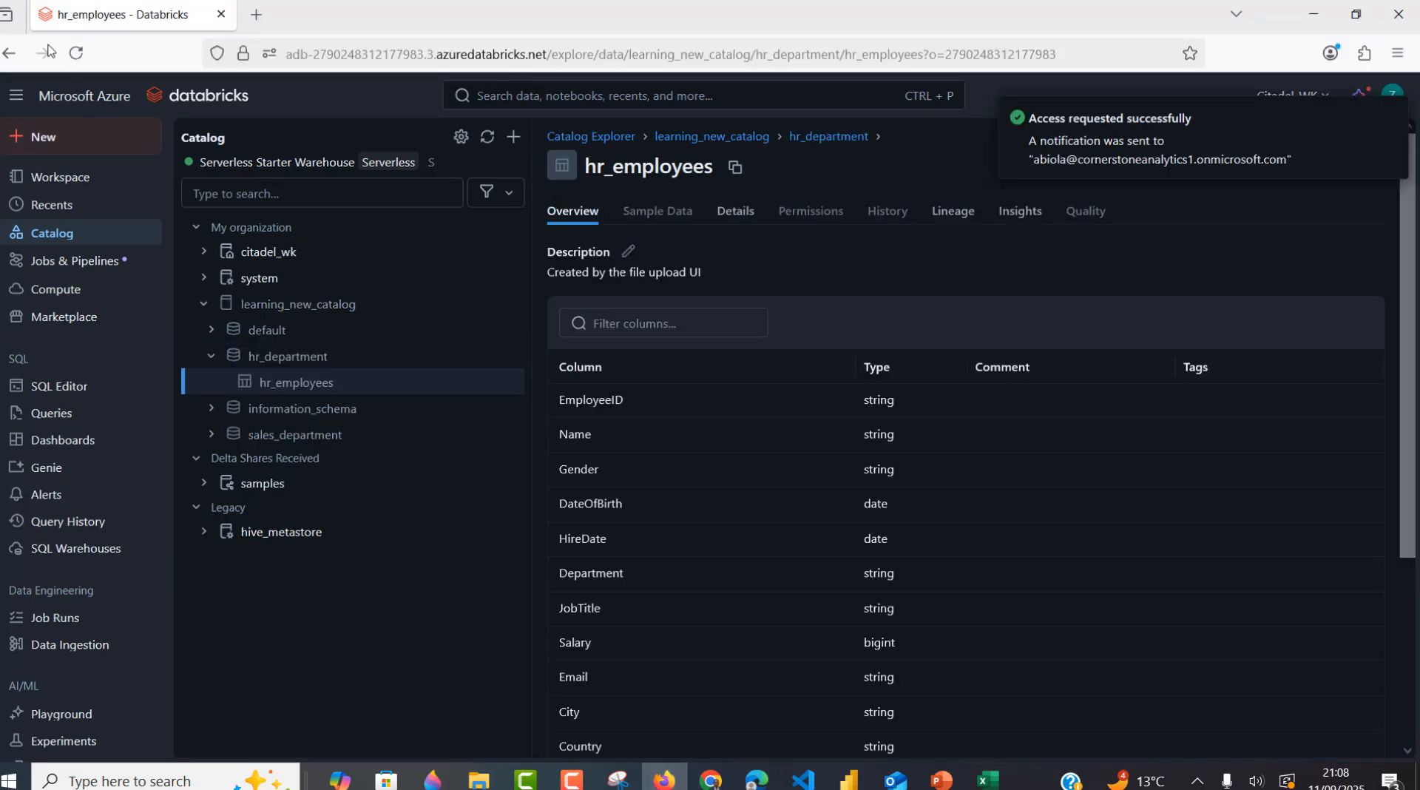
{"action": "left_click", "coordinate": [75, 54]}
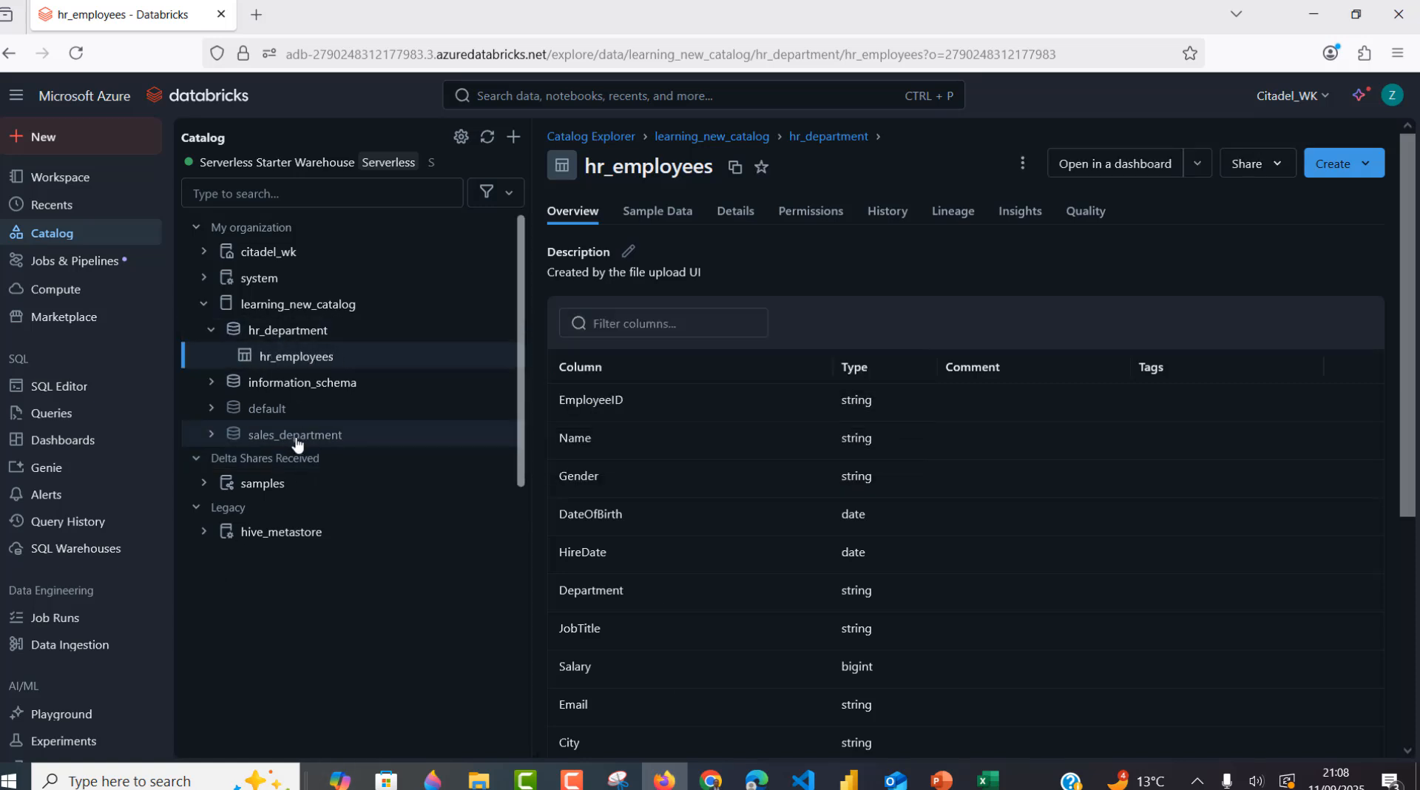
{"action": "mouse_move", "coordinate": [297, 442]}
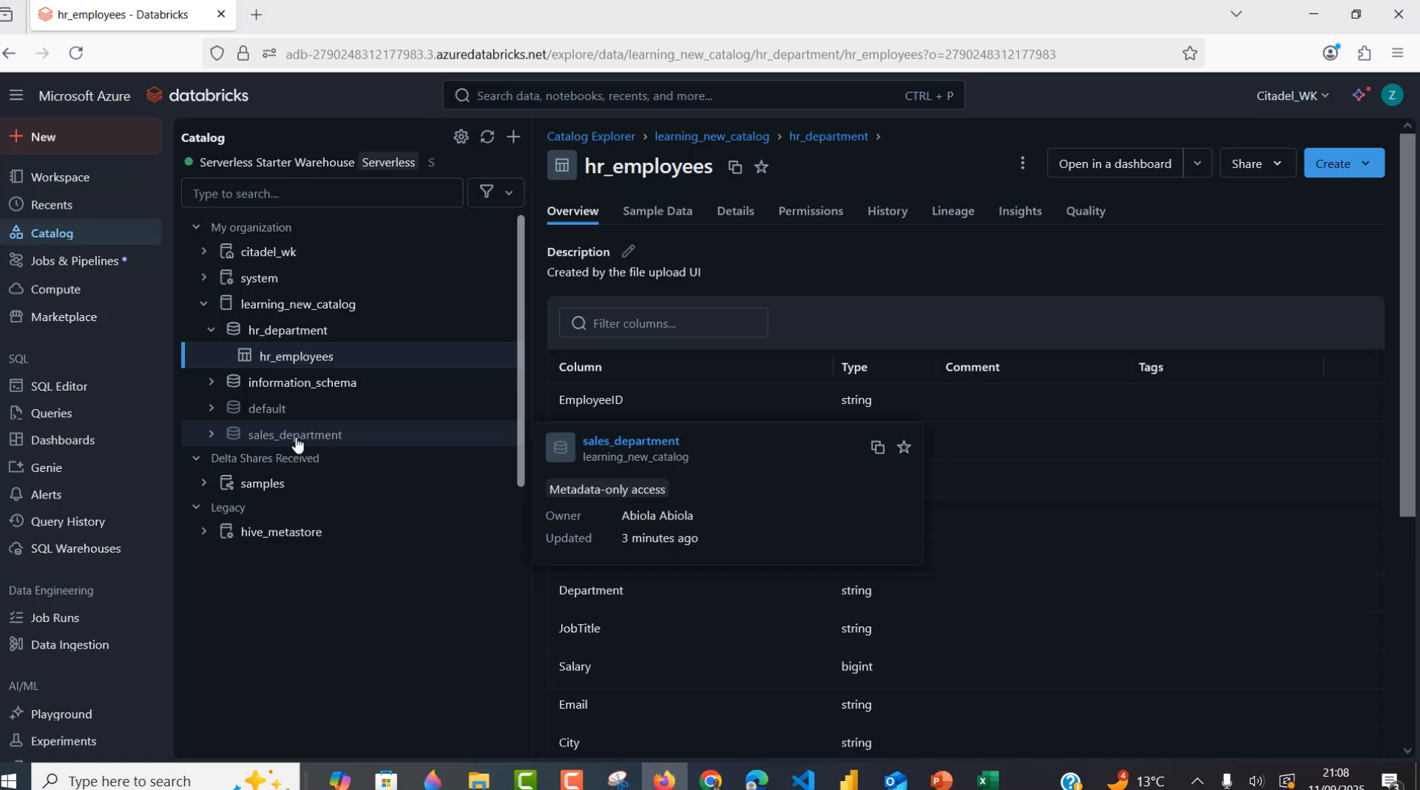
{"action": "left_click", "coordinate": [657, 211]}
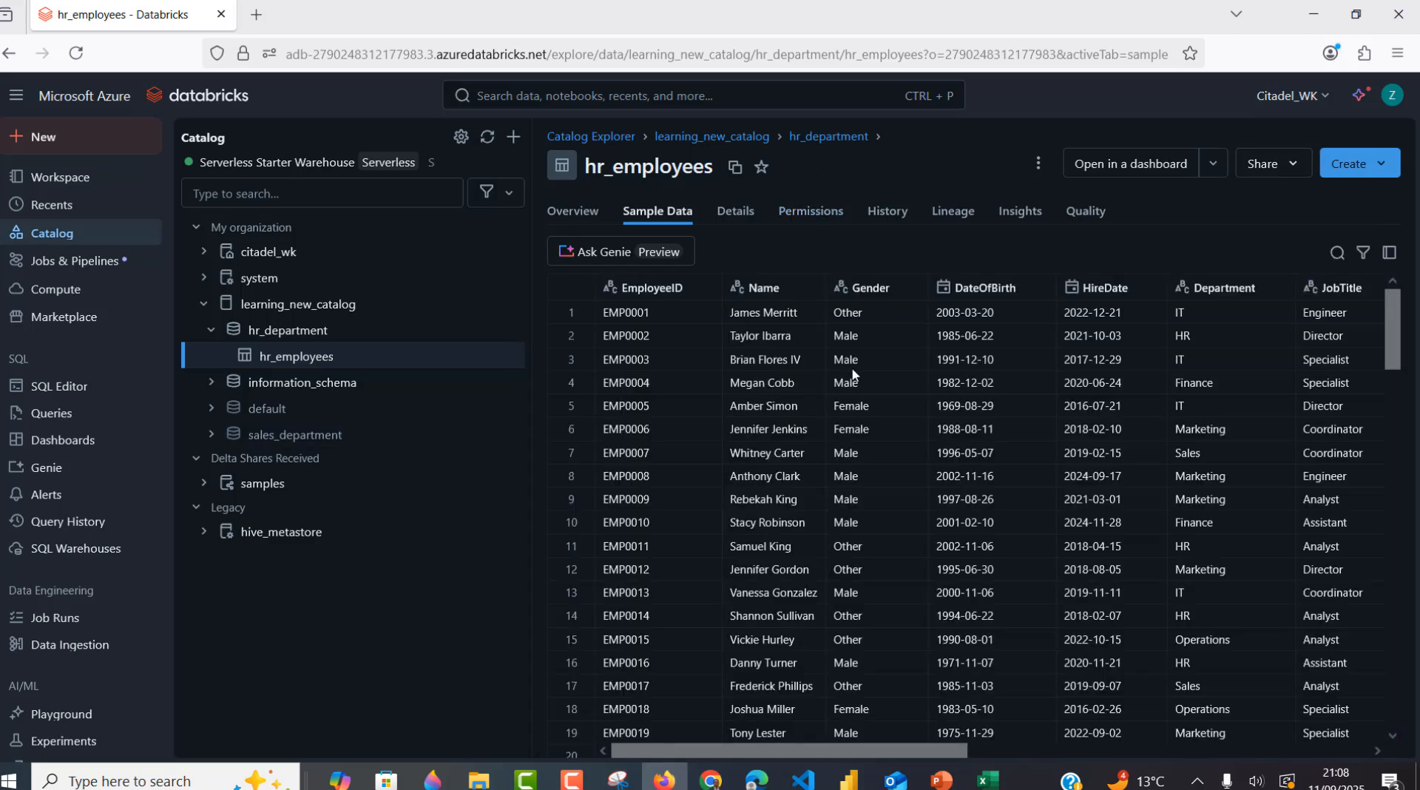
{"action": "left_click", "coordinate": [62, 420]}
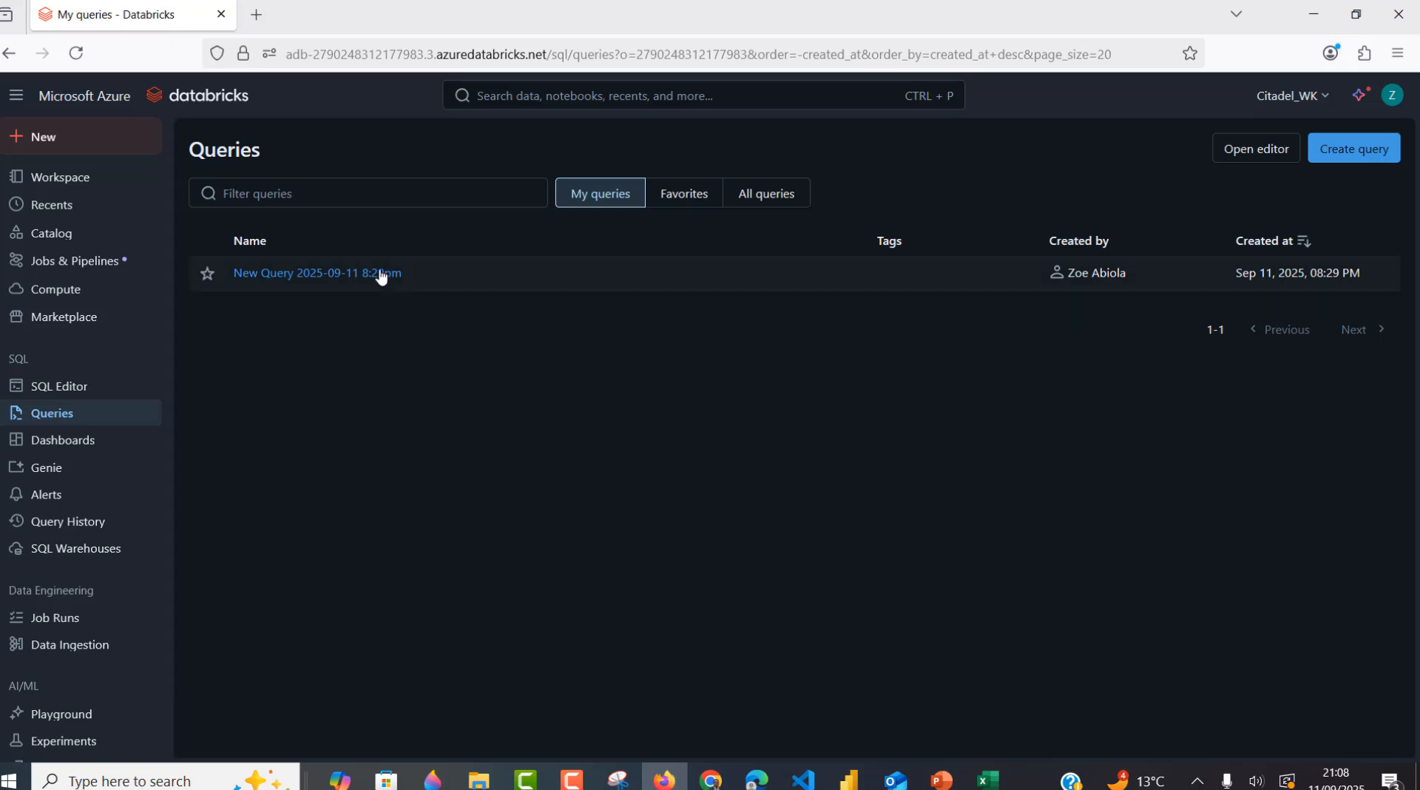
- Open the saved query, set its catalog to learning_new_catalog, and rerun the SELECT on line 1
{"action": "left_click", "coordinate": [381, 275]}
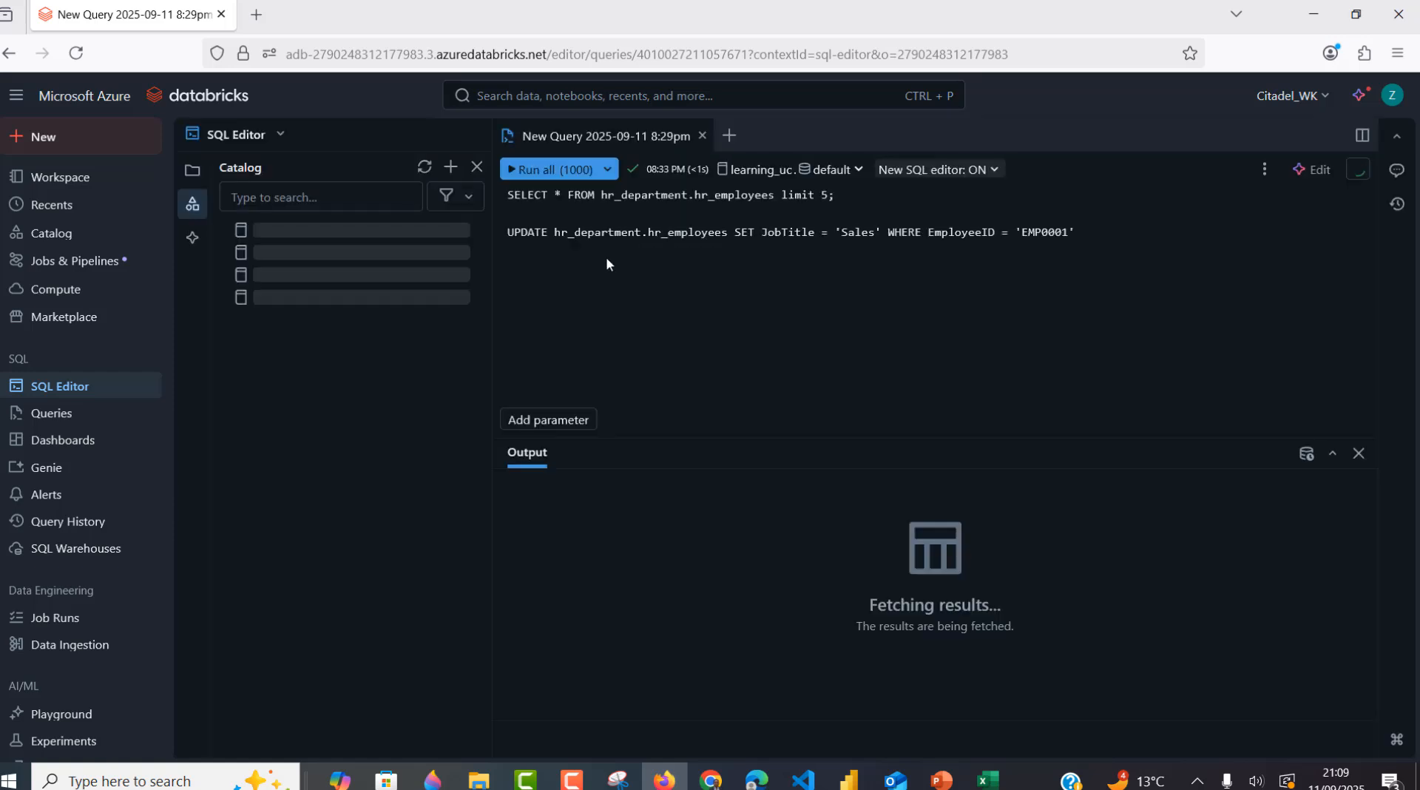
{"action": "left_click", "coordinate": [765, 170]}
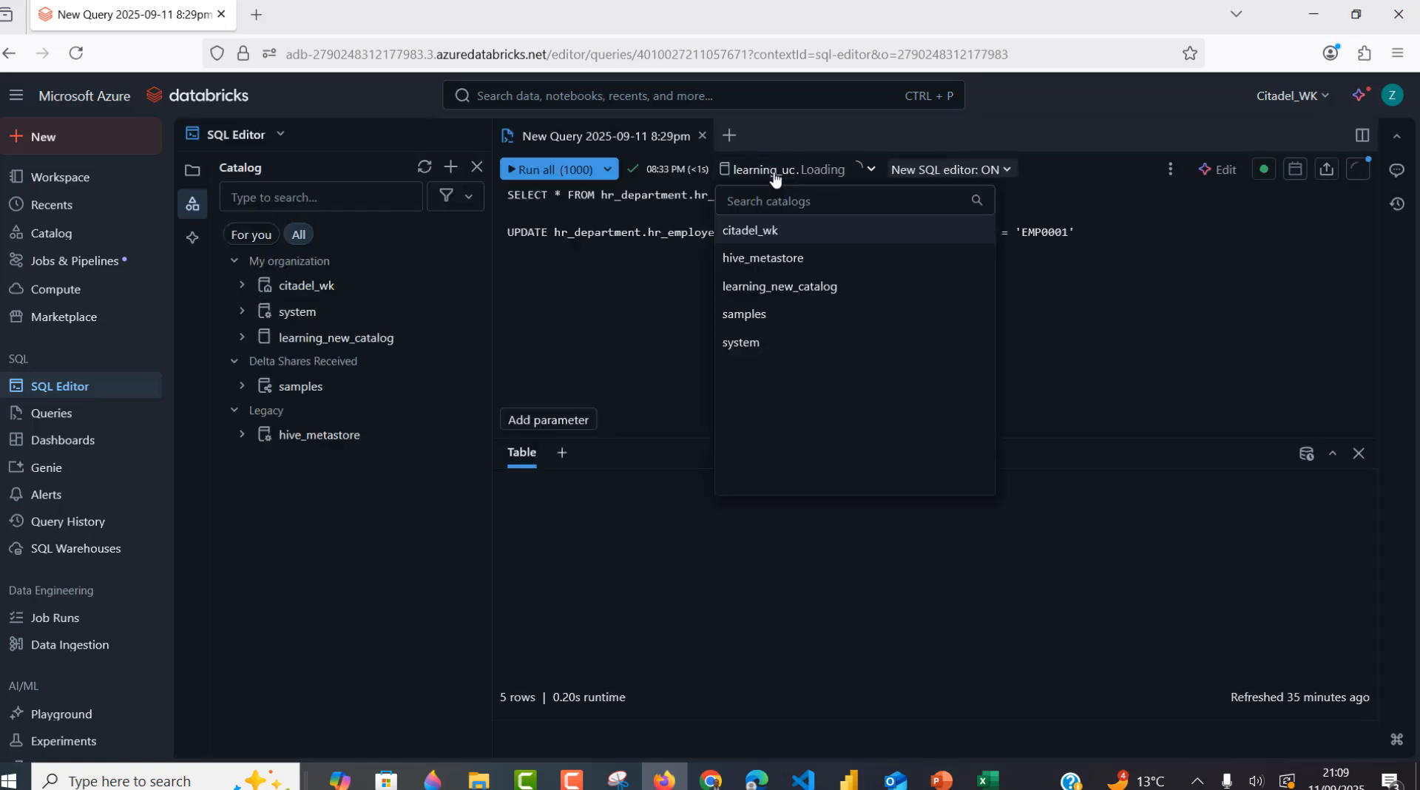
{"action": "left_click", "coordinate": [797, 292]}
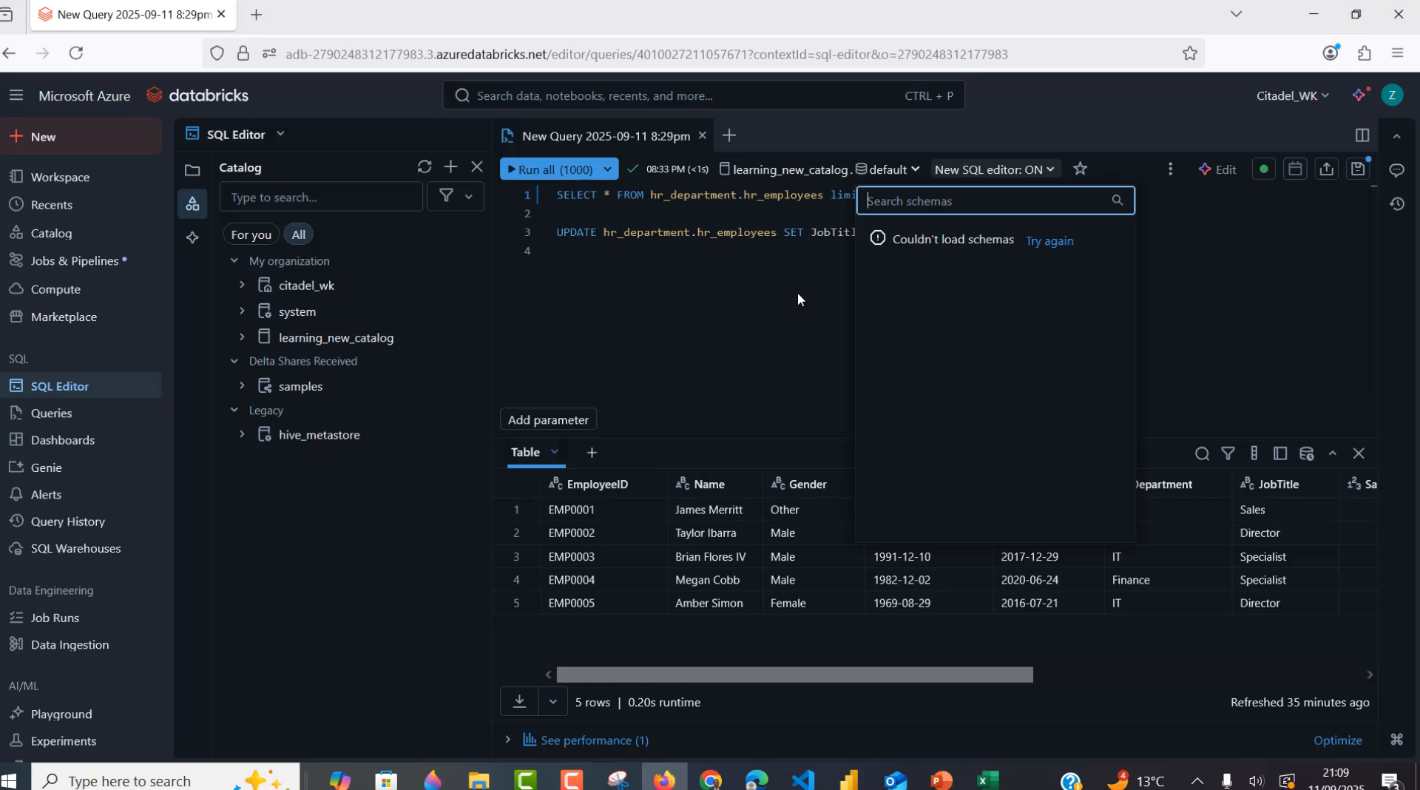
{"action": "left_click", "coordinate": [761, 250]}
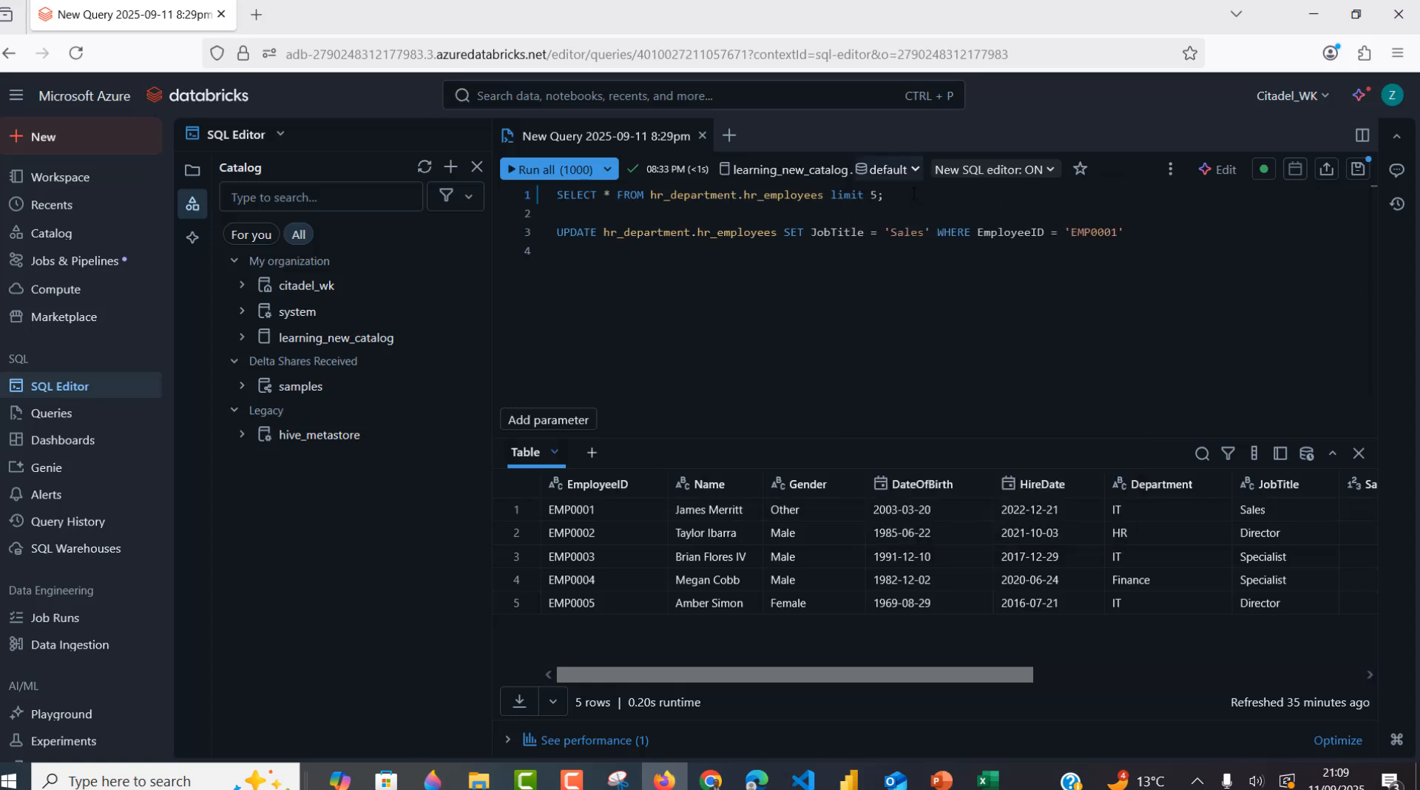
{"action": "left_click_drag", "start_coordinate": [914, 194], "coordinate": [556, 195]}
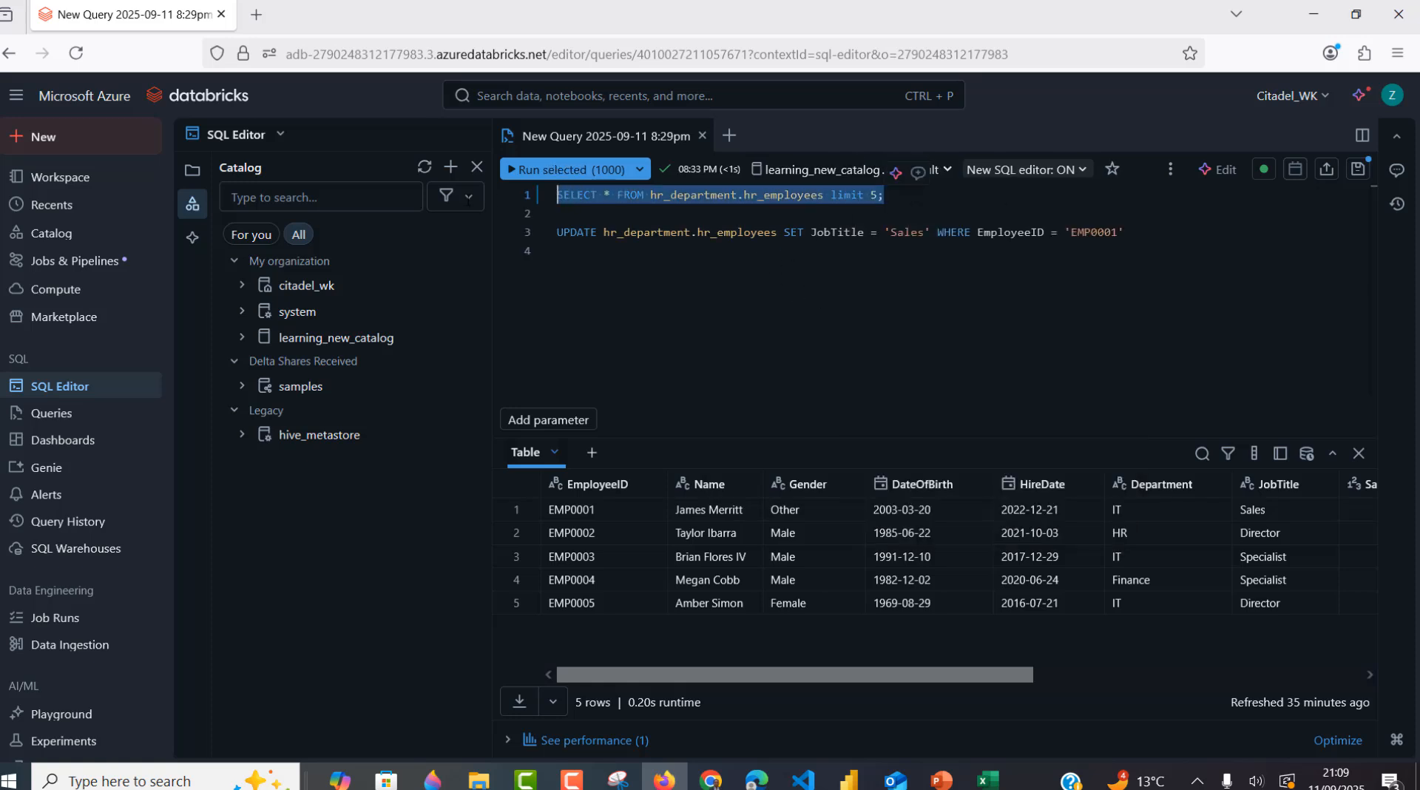
{"action": "left_click", "coordinate": [564, 171]}
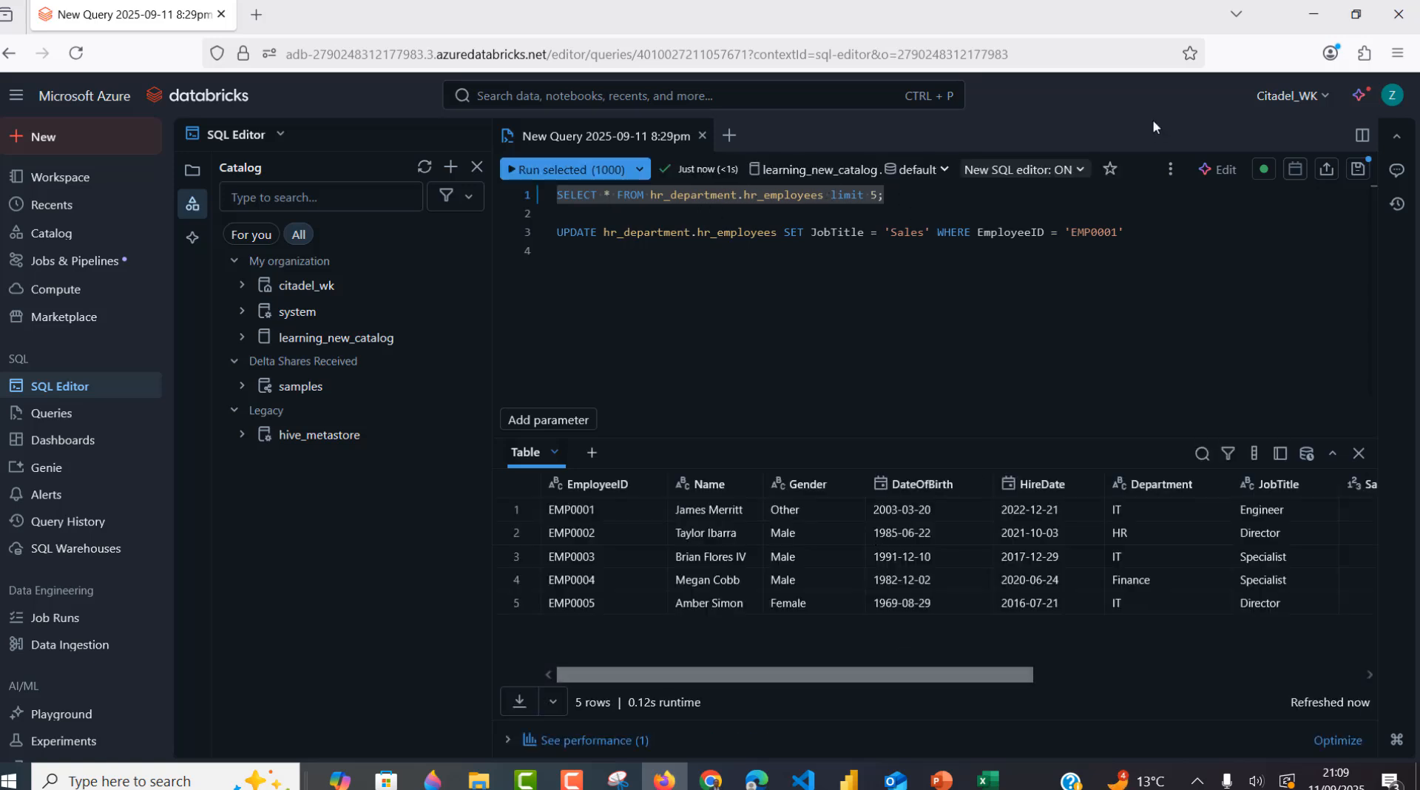
- Change the SELECT's LIMIT from 5 to 3 and run just that line
{"action": "left_click", "coordinate": [879, 195]}
{"action": "key", "text": "BackSpace"}
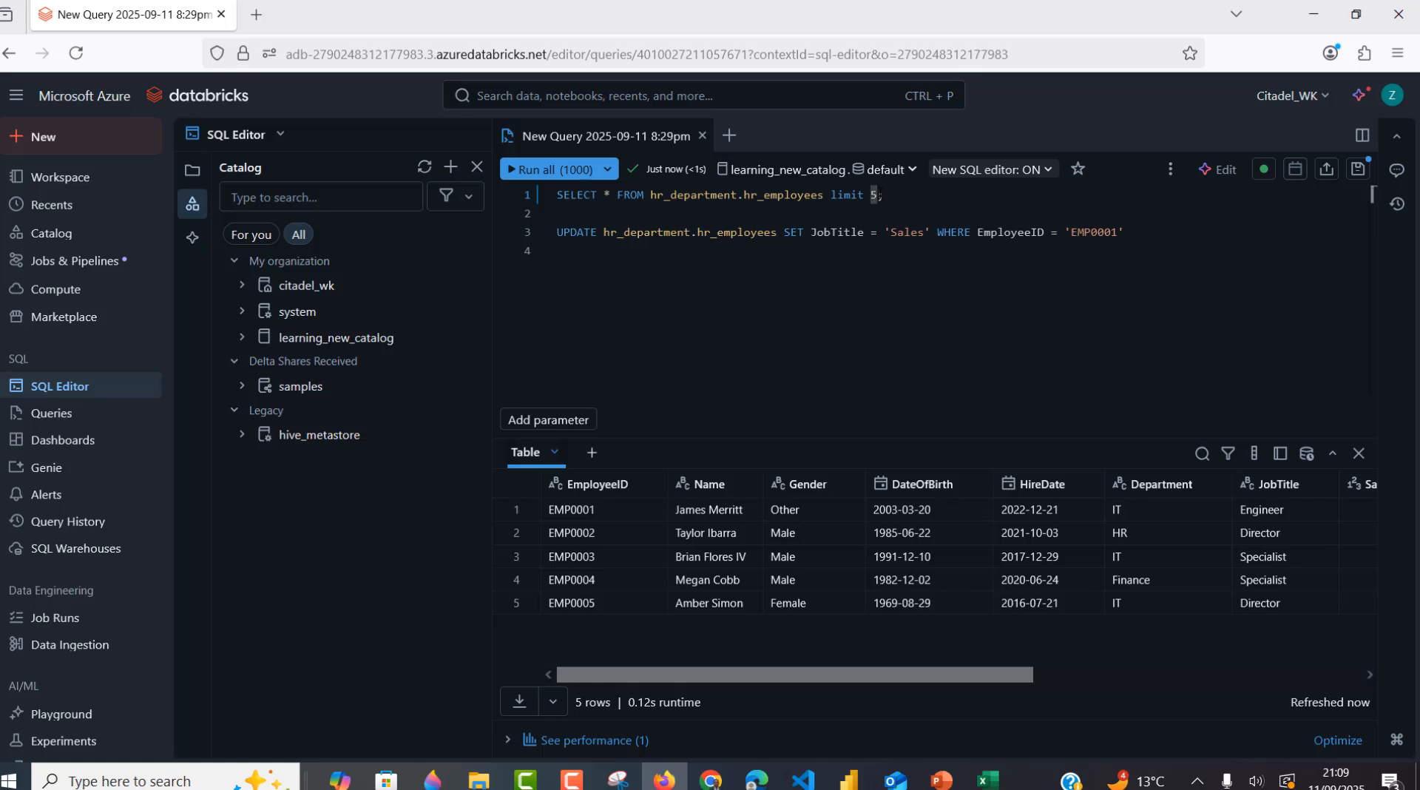
{"action": "type", "text": "3"}
{"action": "triple_click", "coordinate": [651, 194]}
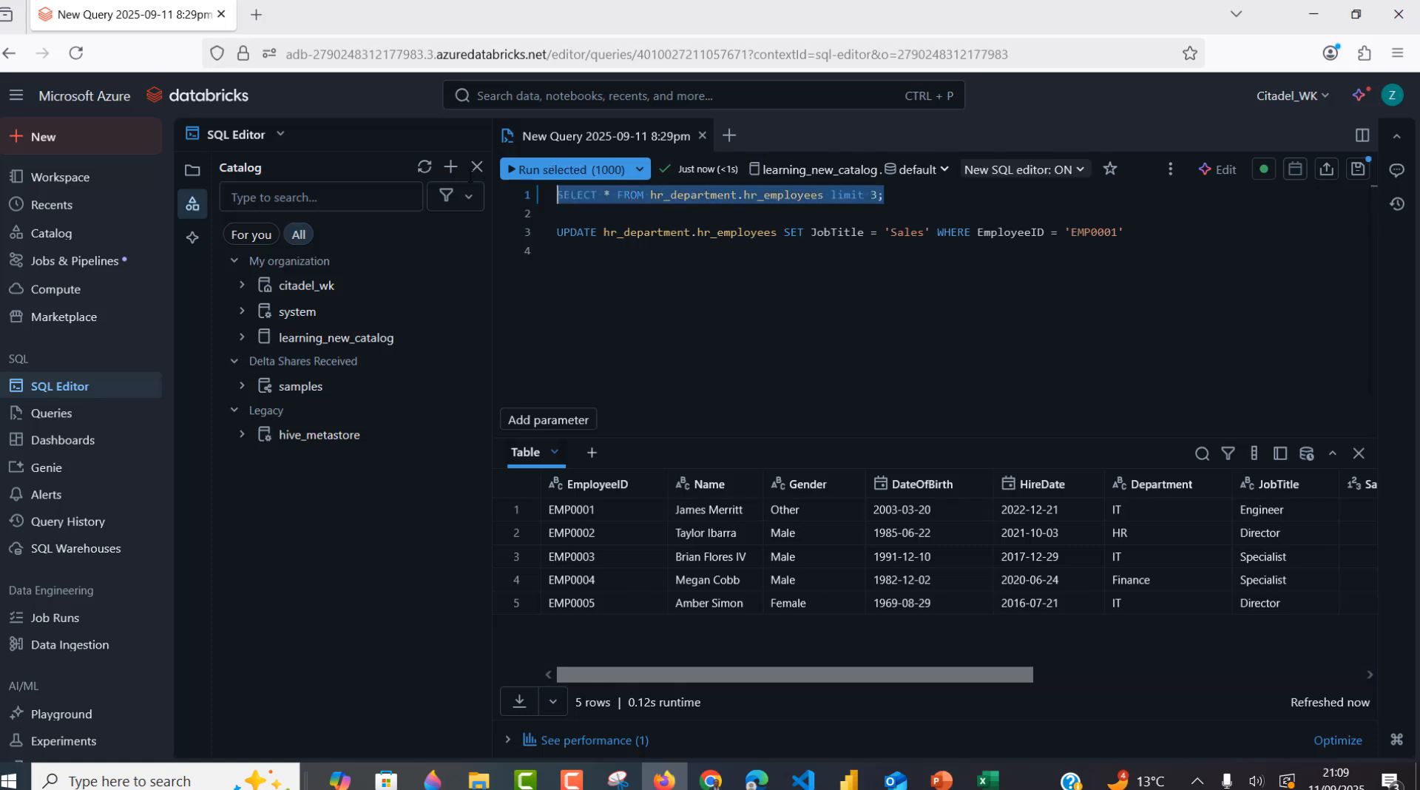
{"action": "left_click", "coordinate": [536, 169]}
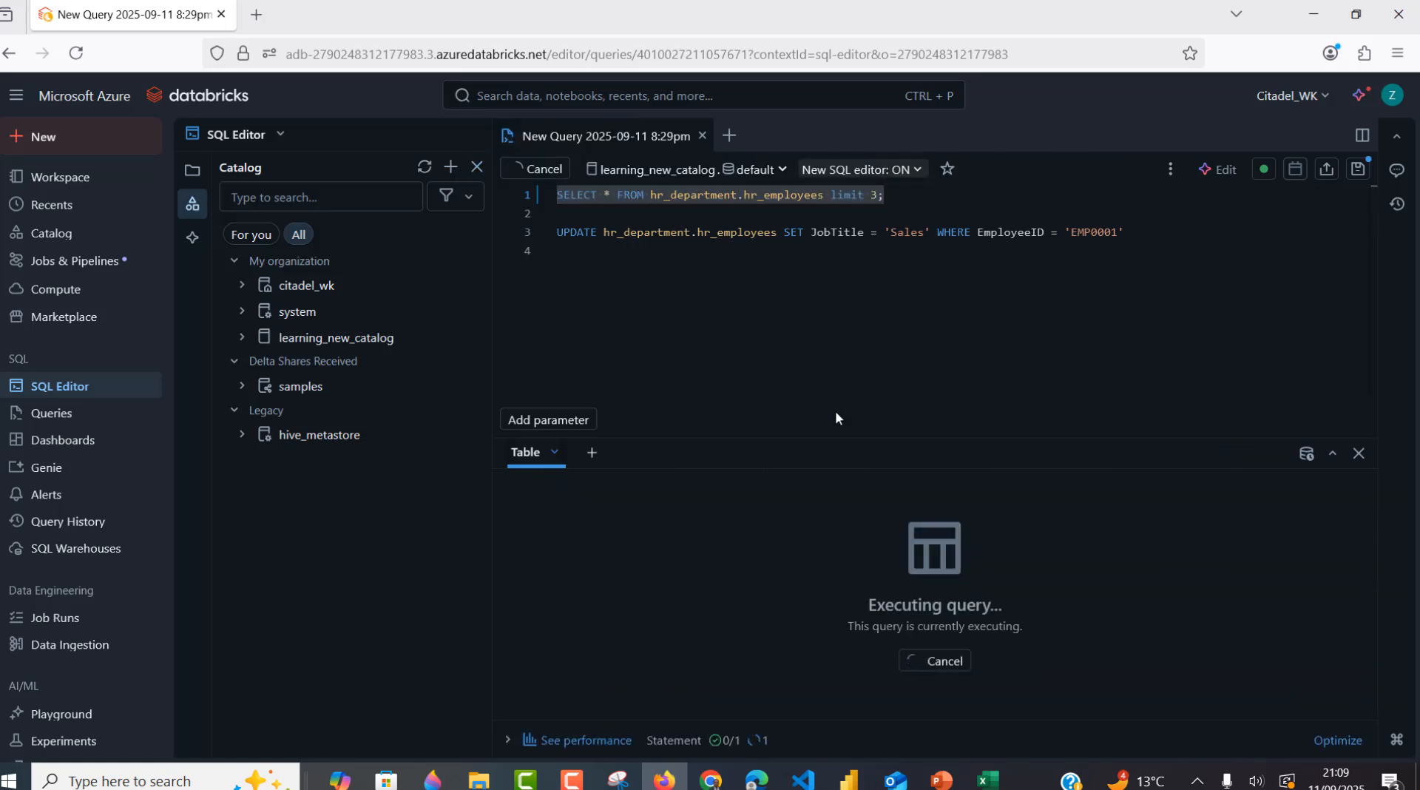
{"action": "left_click", "coordinate": [917, 277]}
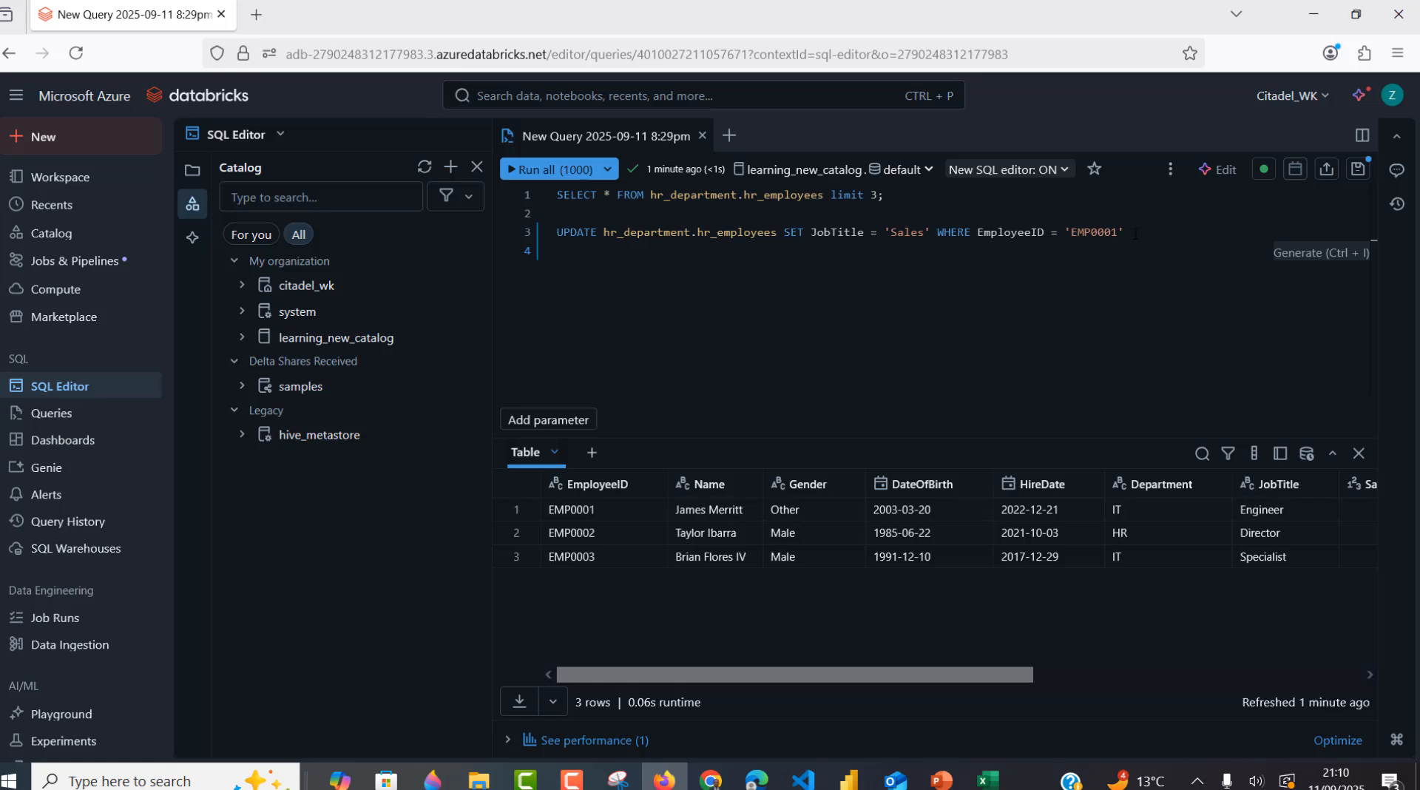
{"action": "left_click_drag", "start_coordinate": [1135, 234], "coordinate": [556, 234]}
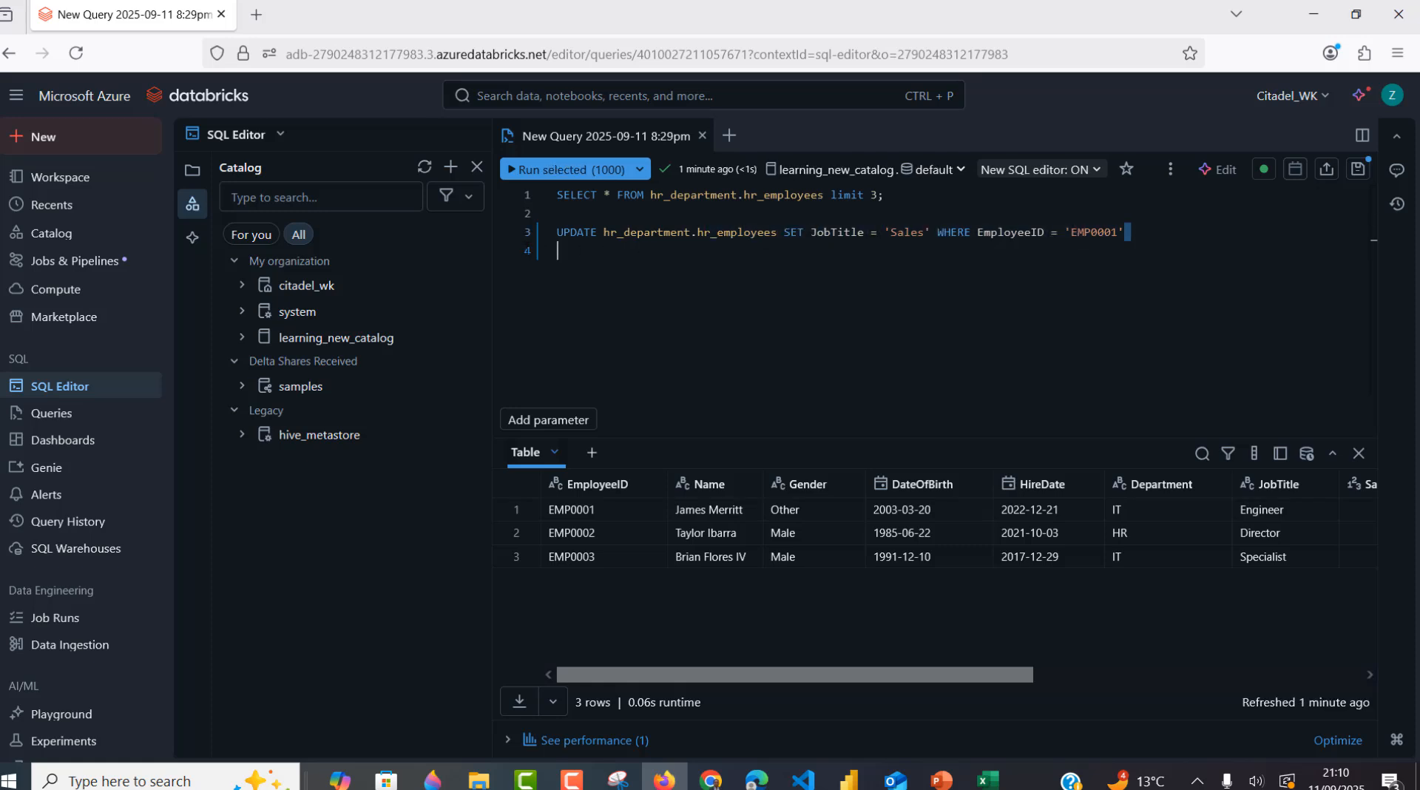
- After the UPDATE is denied, request MODIFY on hr_employees with a short note to approvers
{"action": "left_click", "coordinate": [539, 175]}
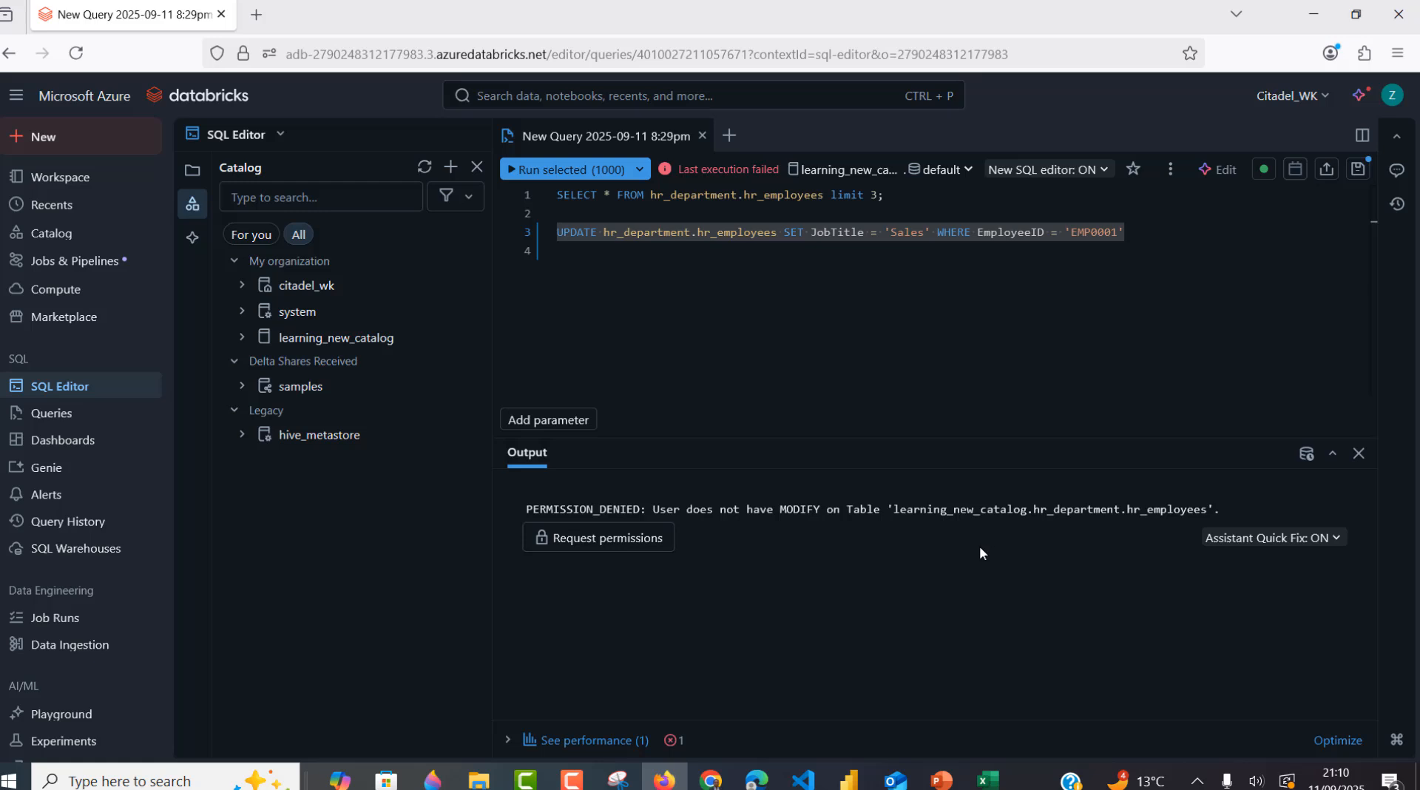
{"action": "left_click", "coordinate": [641, 540]}
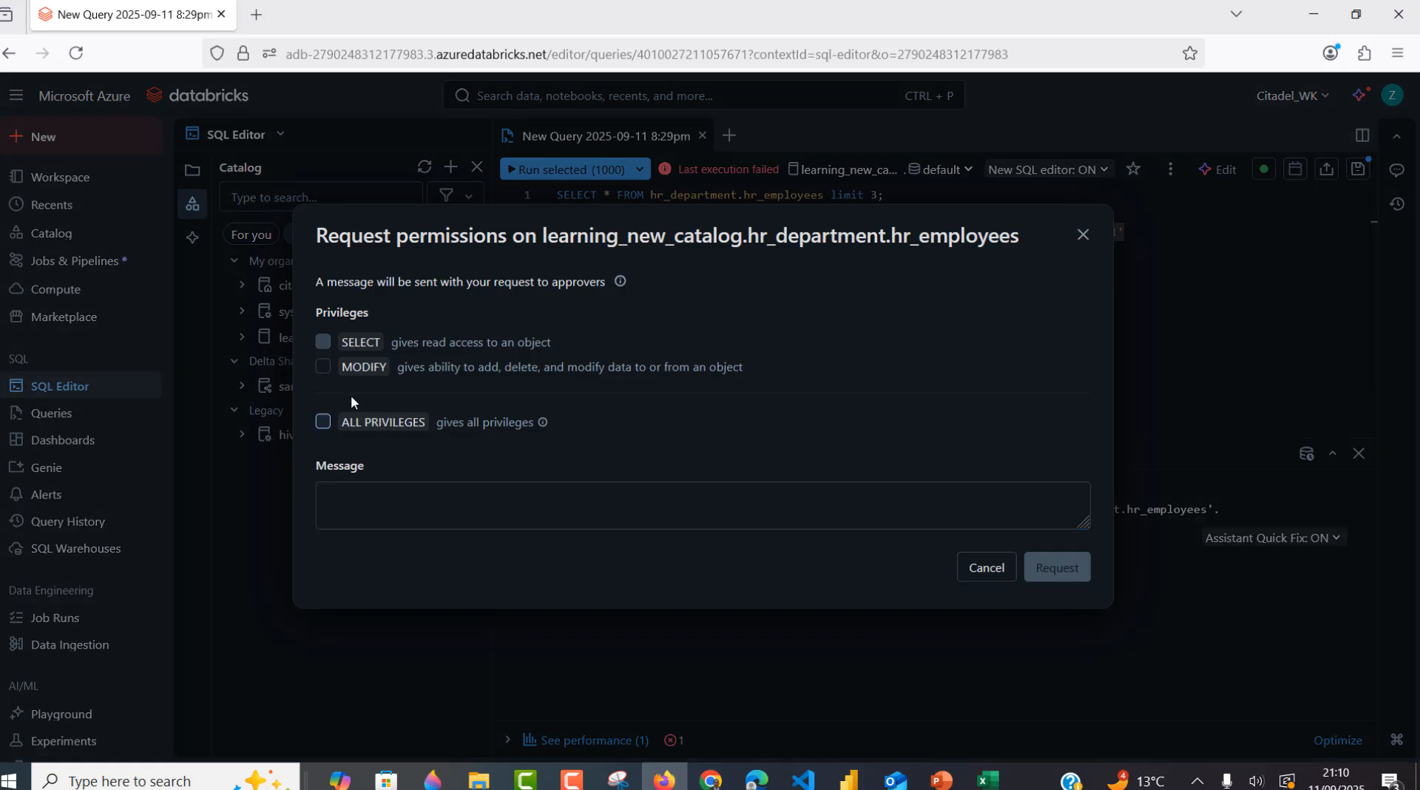
{"action": "left_click", "coordinate": [323, 368]}
{"action": "left_click", "coordinate": [413, 514]}
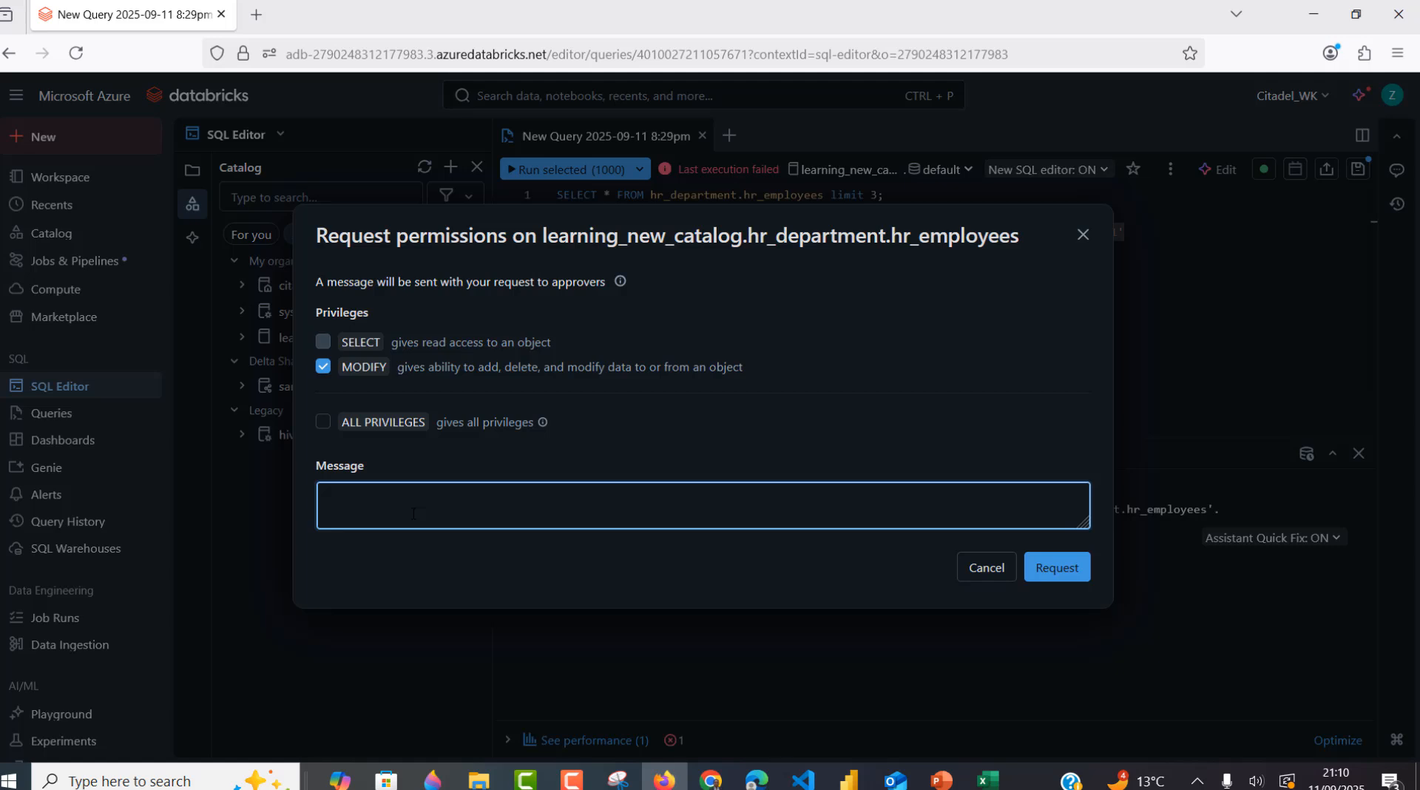
{"action": "type", "text": "demo"}
{"action": "key", "text": "BackSpace"}
{"action": "key", "text": "BackSpace"}
{"action": "key", "text": "BackSpace"}
{"action": "key", "text": "BackSpace"}
{"action": "type", "text": "note"}
{"action": "left_click", "coordinate": [1063, 581]}
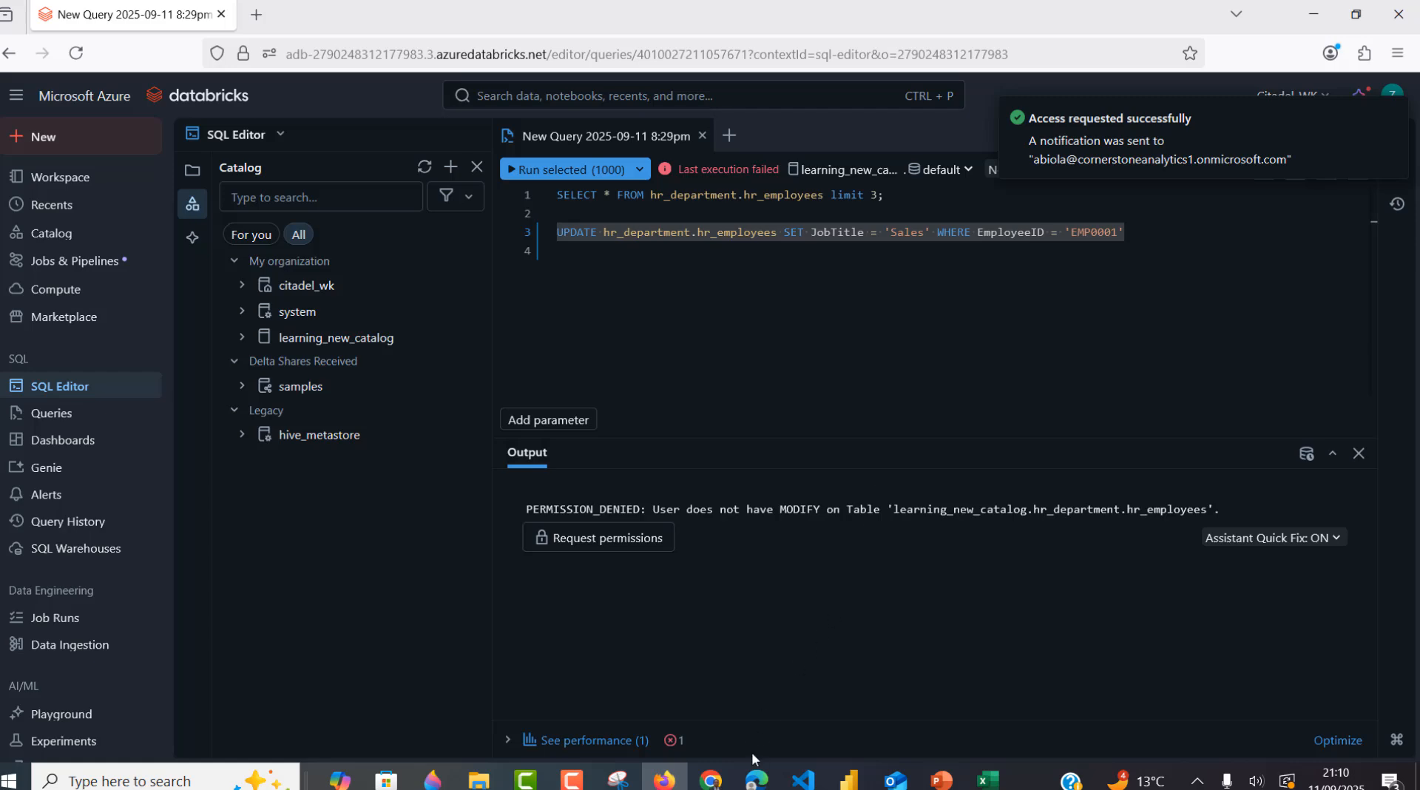
{"action": "left_click", "coordinate": [756, 780]}
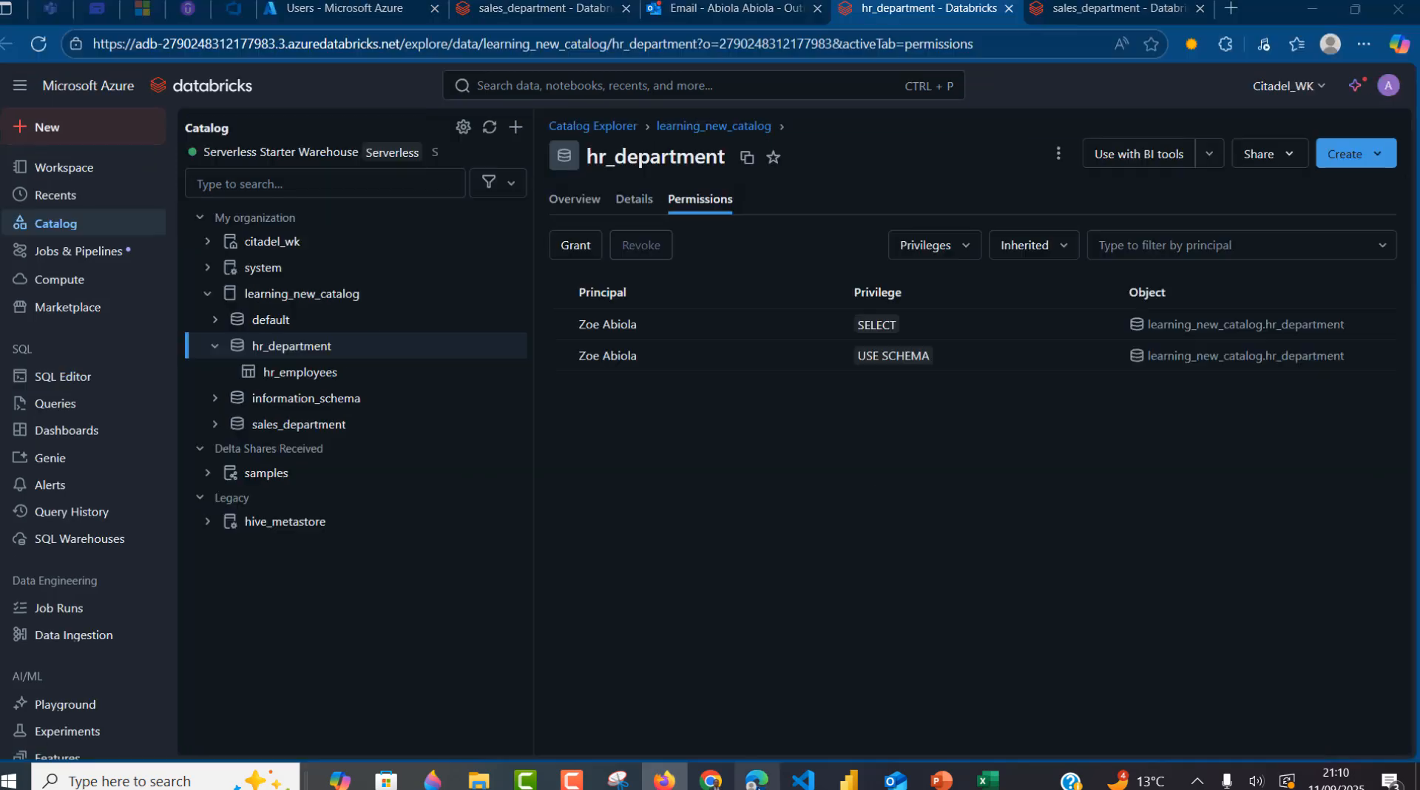
- In Outlook, open the newest MODIFY access-request email and follow its permission settings link
{"action": "left_click", "coordinate": [739, 8]}
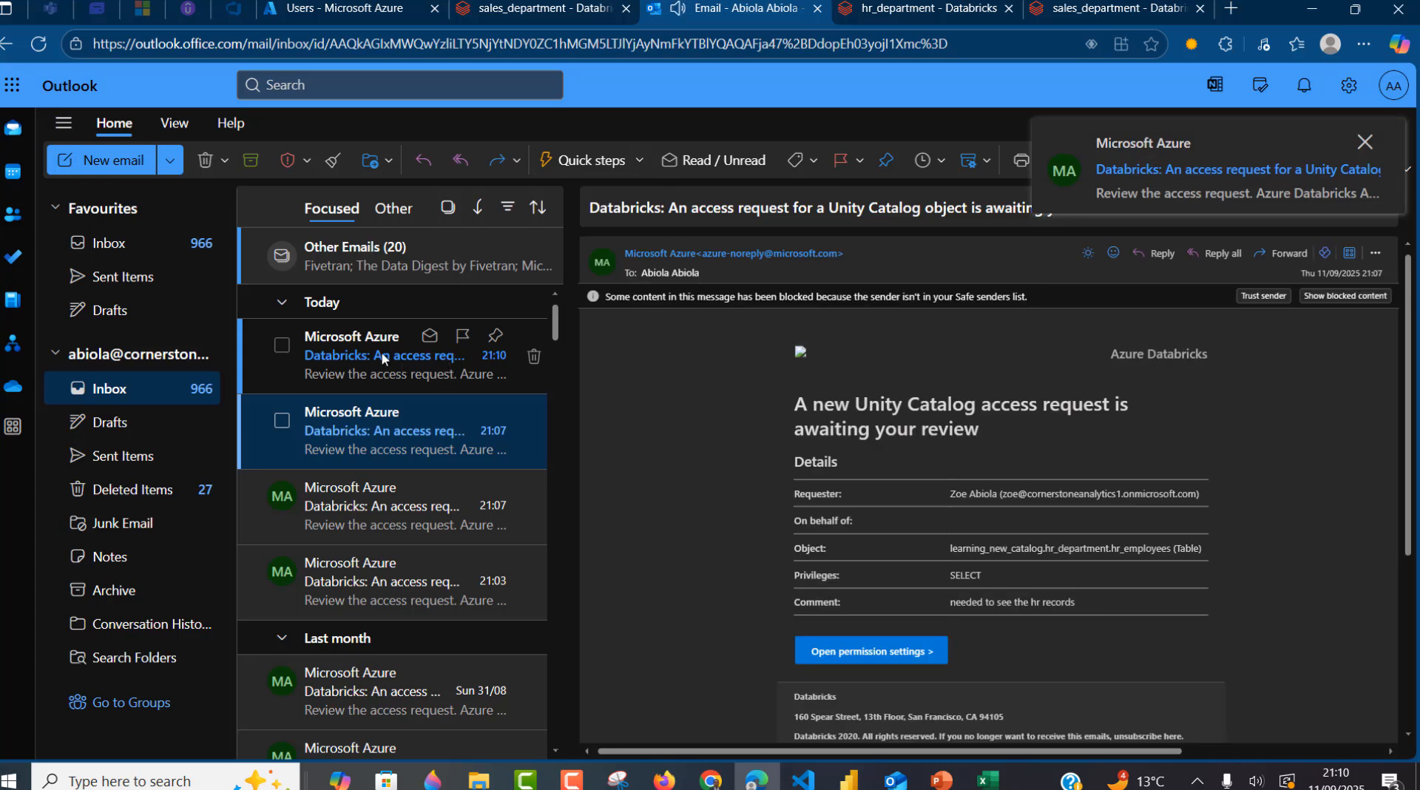
{"action": "left_click", "coordinate": [401, 361]}
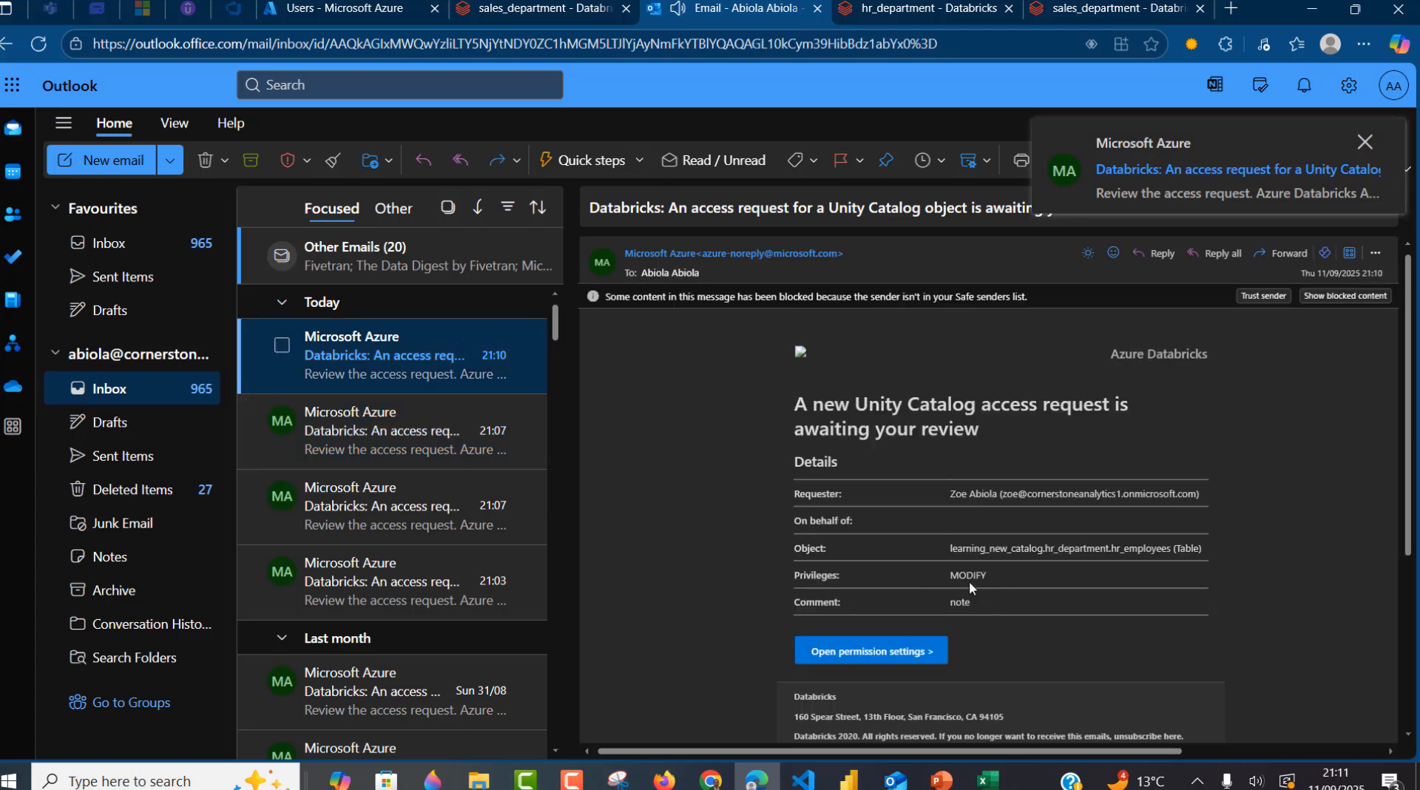
{"action": "left_click", "coordinate": [844, 656]}
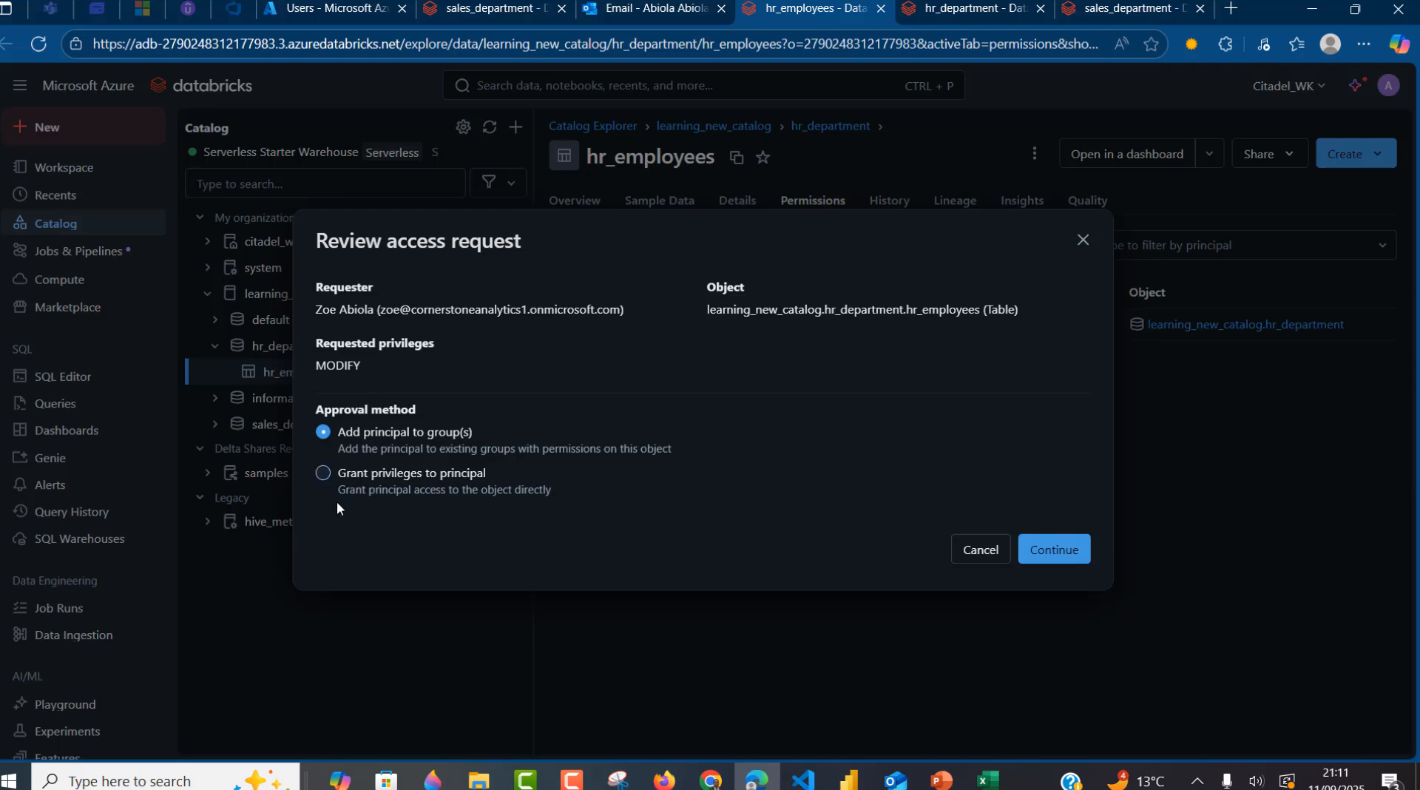
- Grant MODIFY on hr_employees directly to the requesting user and confirm
{"action": "left_click", "coordinate": [404, 483]}
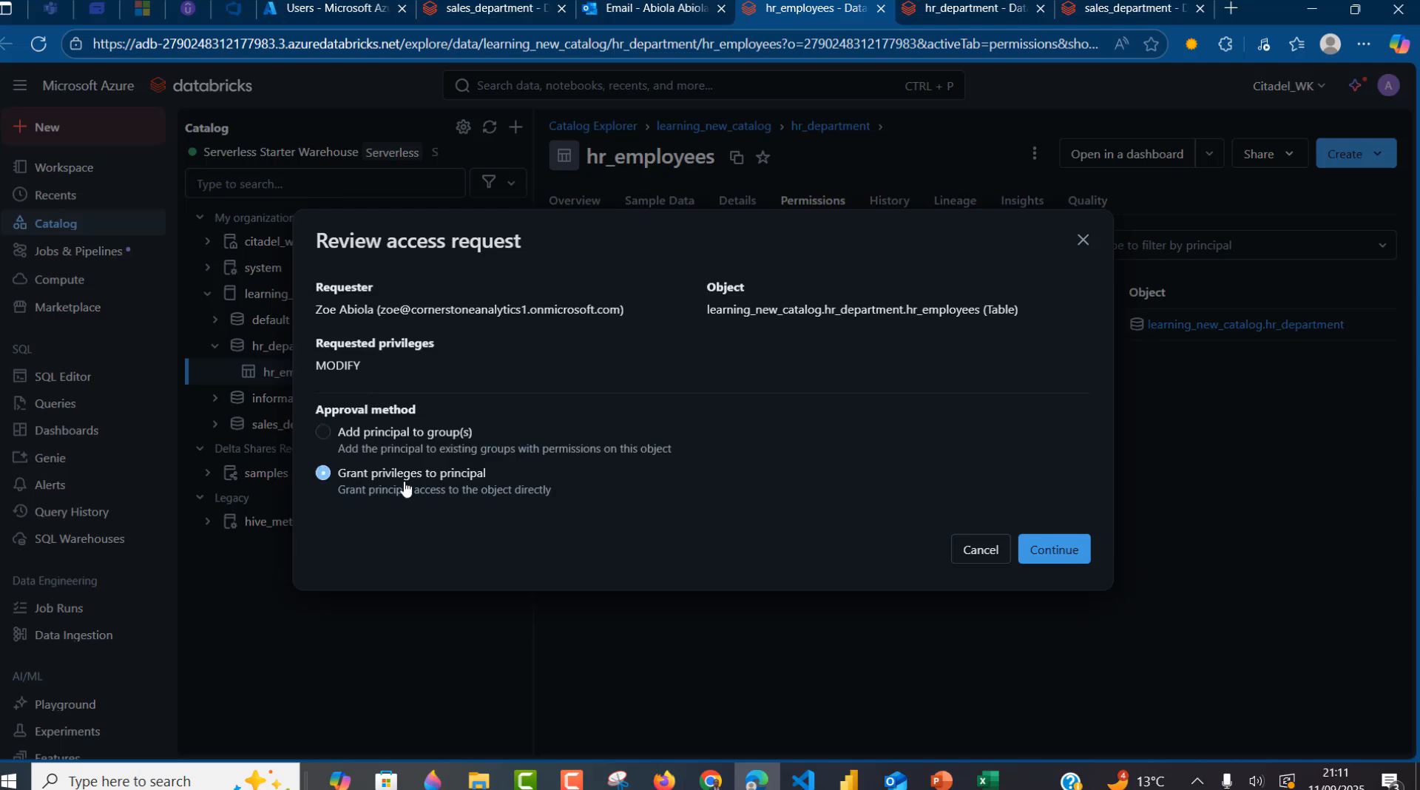
{"action": "left_click", "coordinate": [1052, 547]}
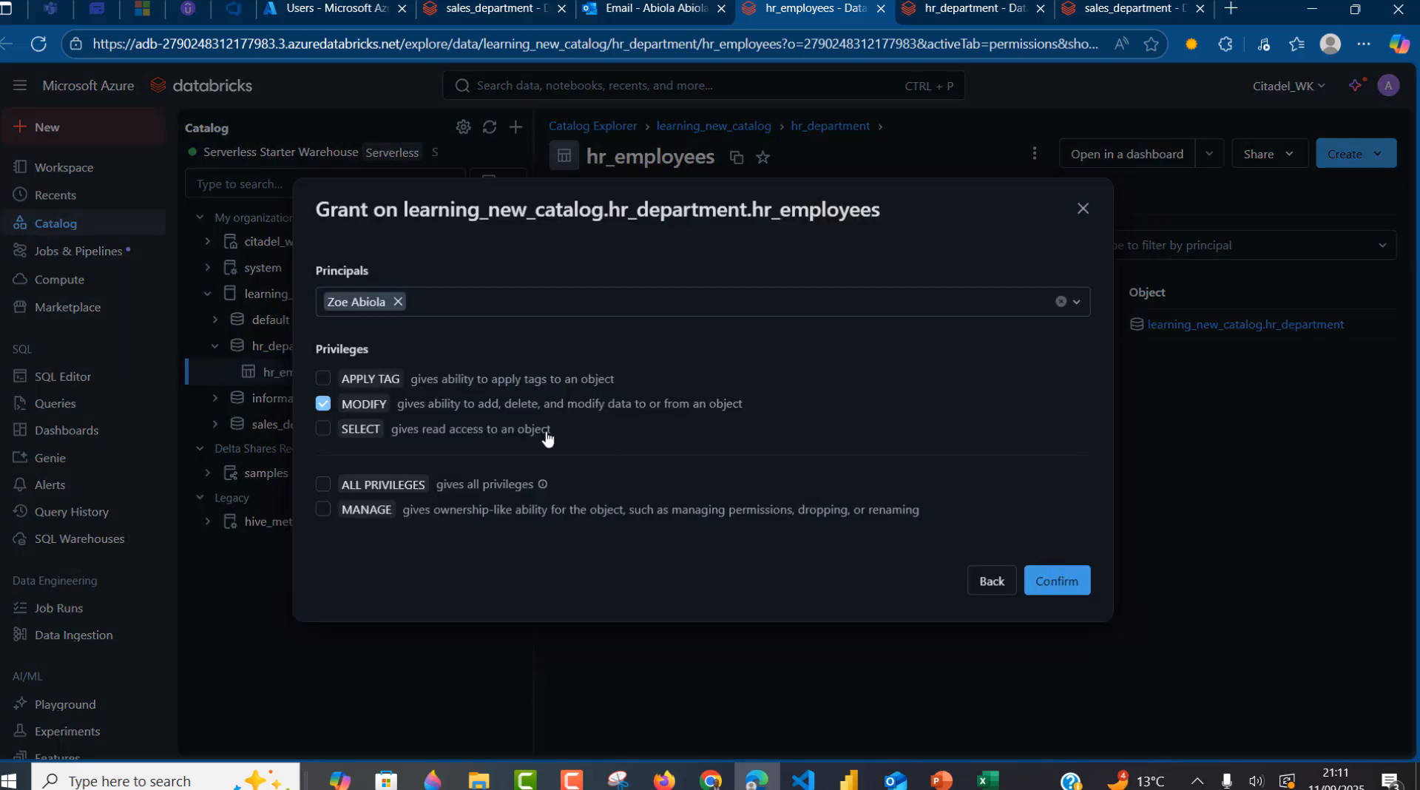
{"action": "left_click", "coordinate": [1042, 590]}
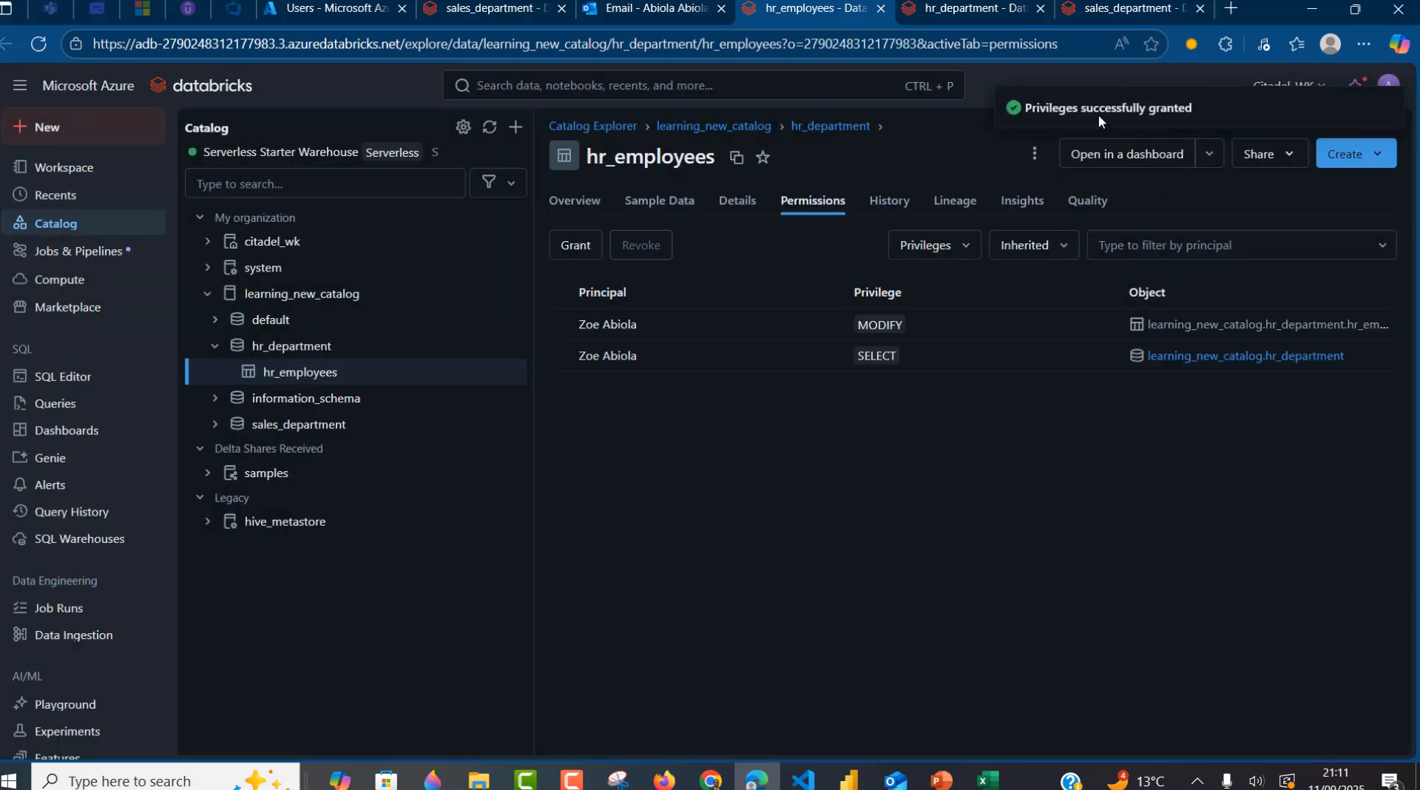
{"action": "left_click", "coordinate": [665, 780]}
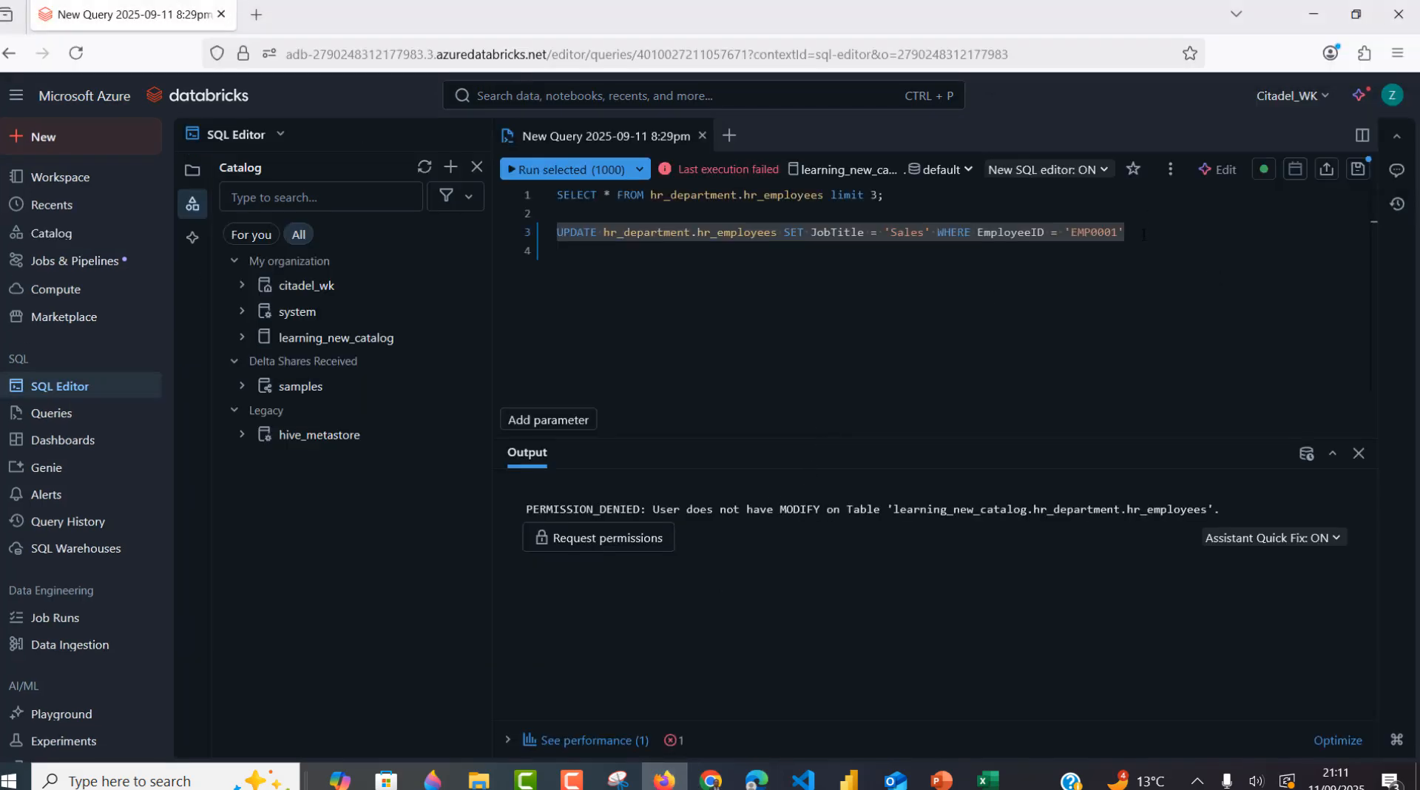
- Run the now-permitted UPDATE that sets EMP0001's JobTitle to 'Sales'
{"action": "left_click_drag", "start_coordinate": [1128, 236], "coordinate": [548, 238]}
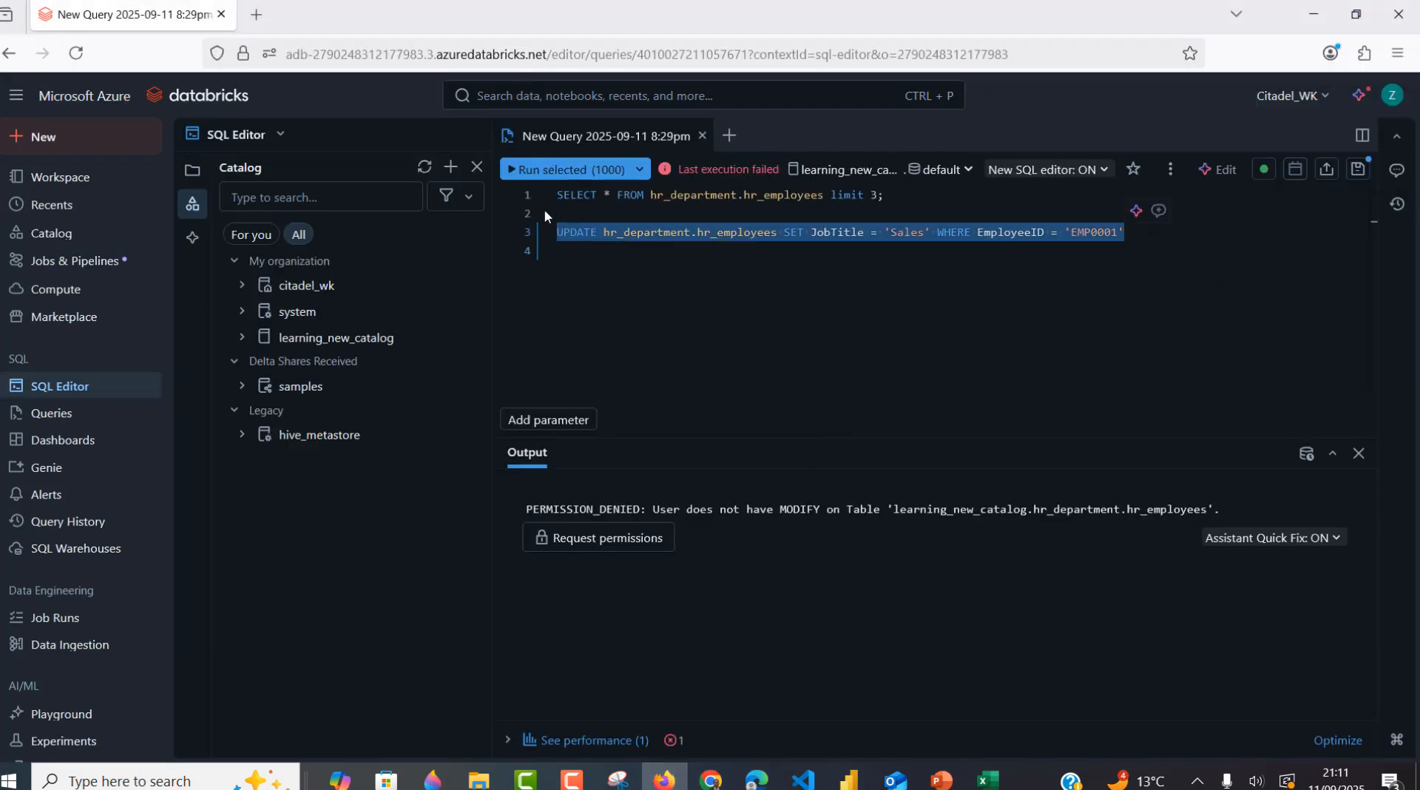
{"action": "left_click", "coordinate": [544, 170]}
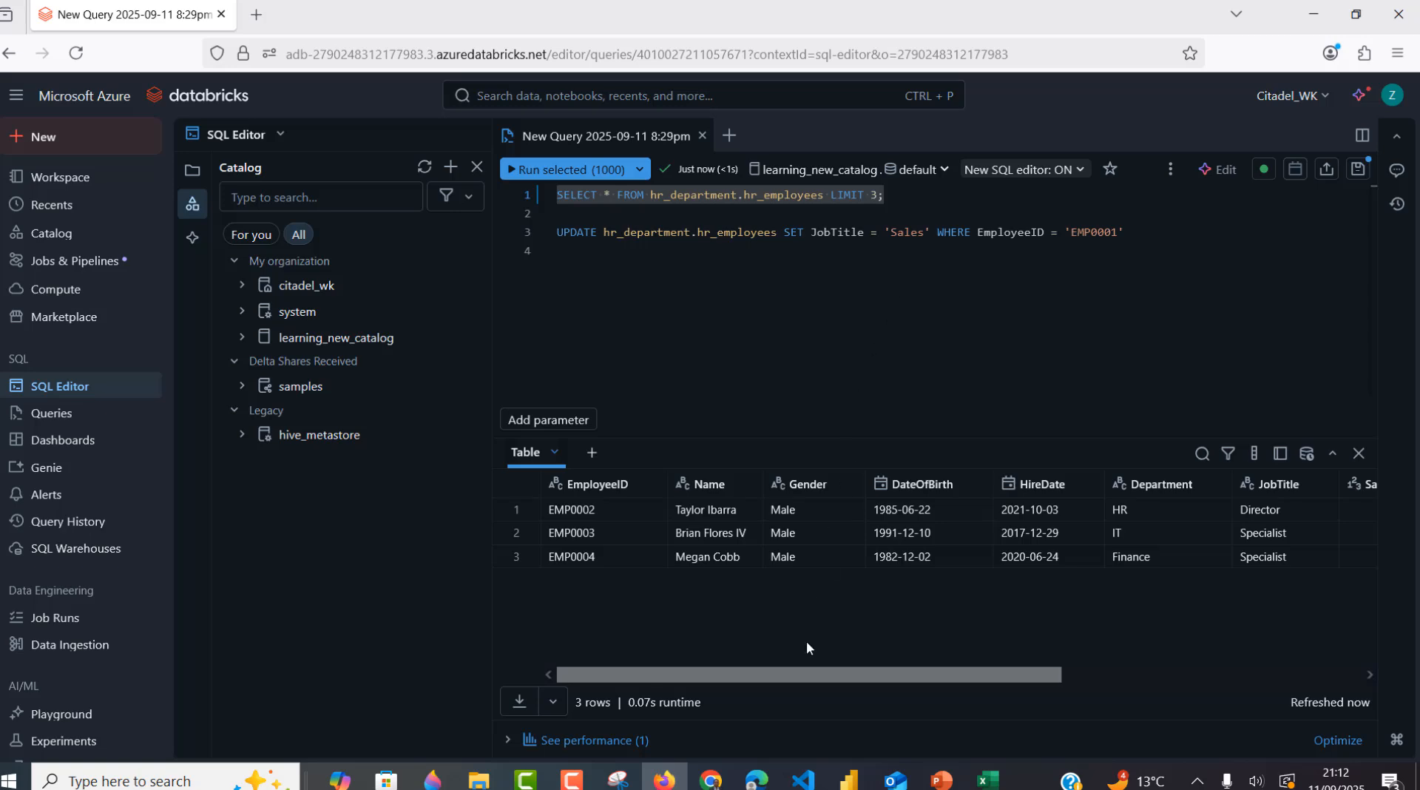
{"action": "left_click", "coordinate": [755, 780]}
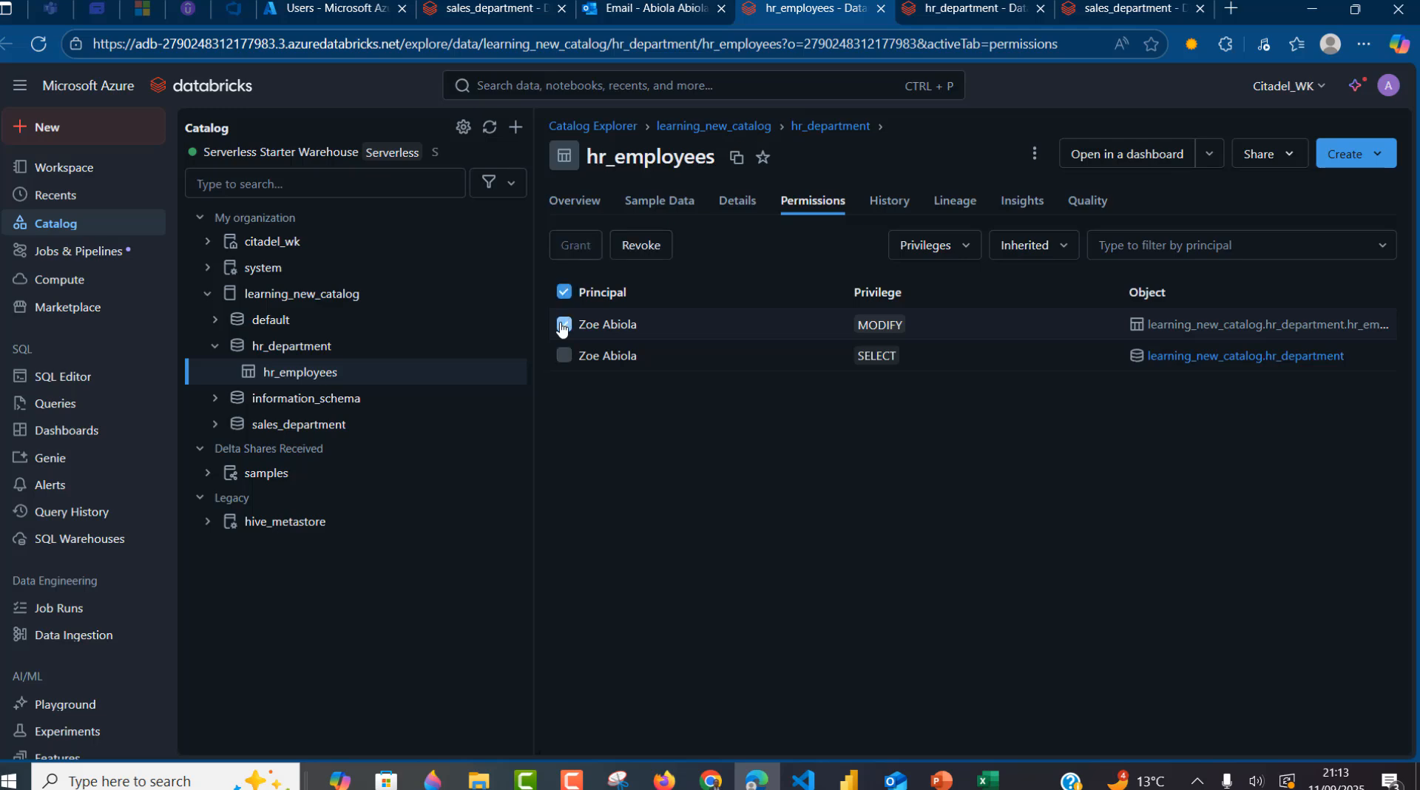
- Revoke the requester's MODIFY grant on hr_employees, keeping only SELECT
{"action": "left_click", "coordinate": [564, 326]}
{"action": "left_click", "coordinate": [624, 252]}
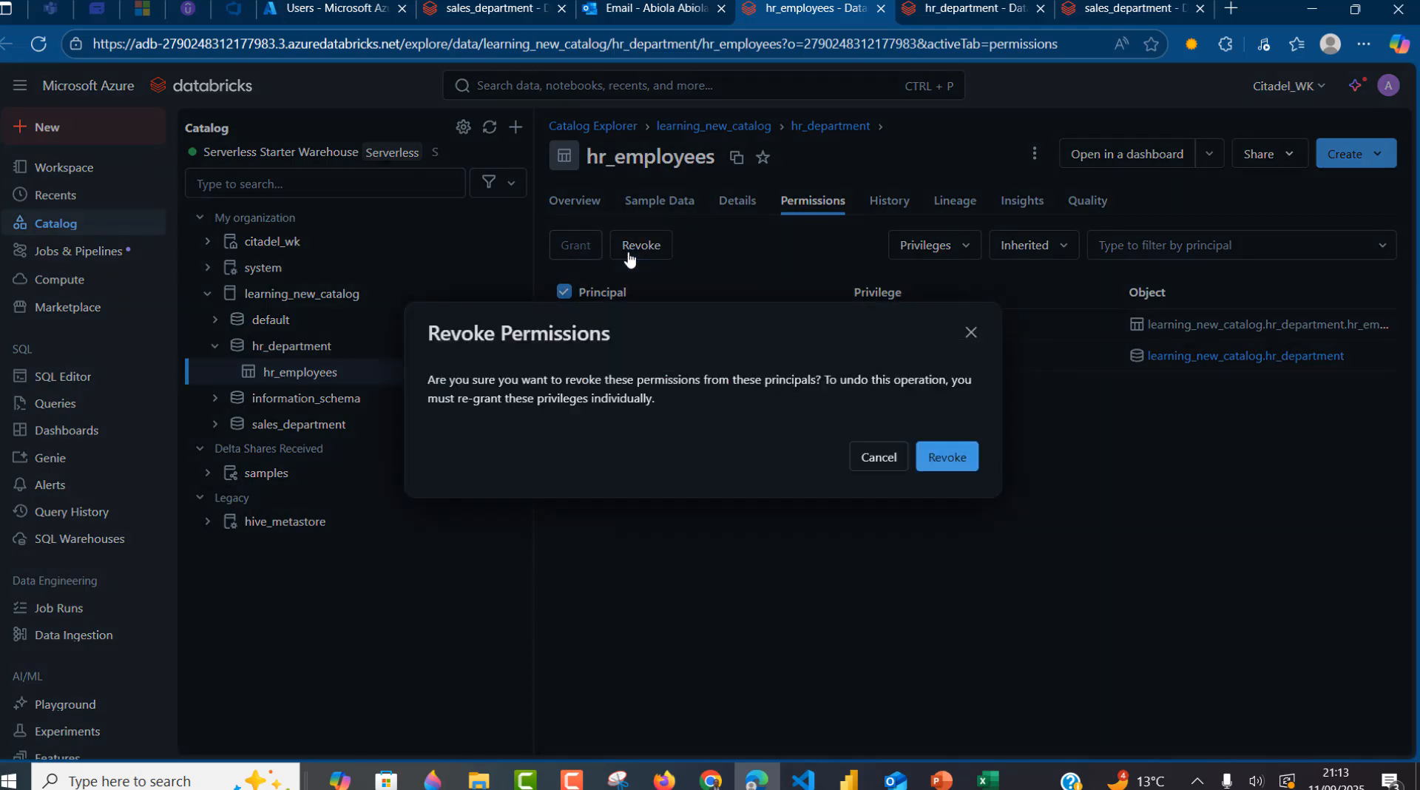
{"action": "left_click", "coordinate": [949, 457]}
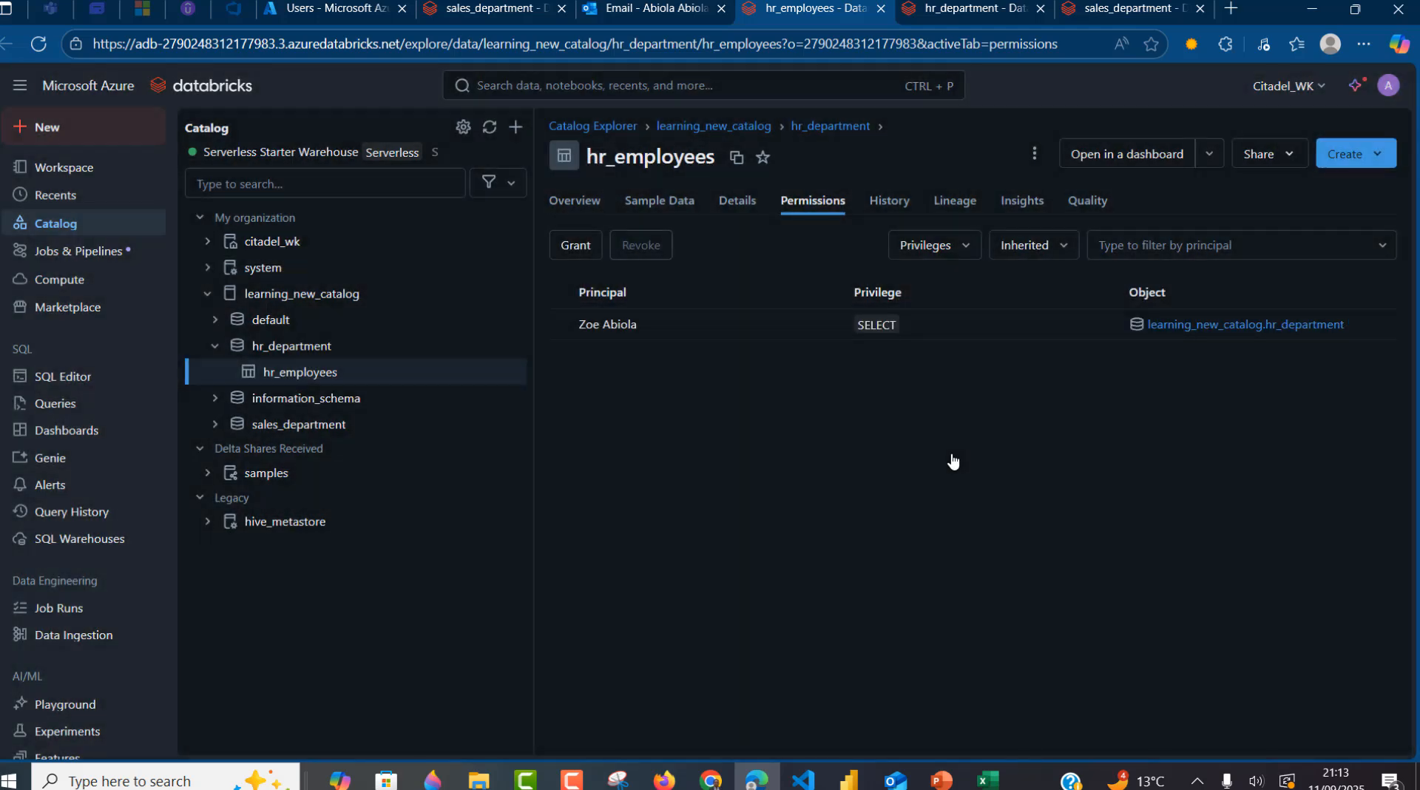
{"action": "left_click", "coordinate": [332, 426]}
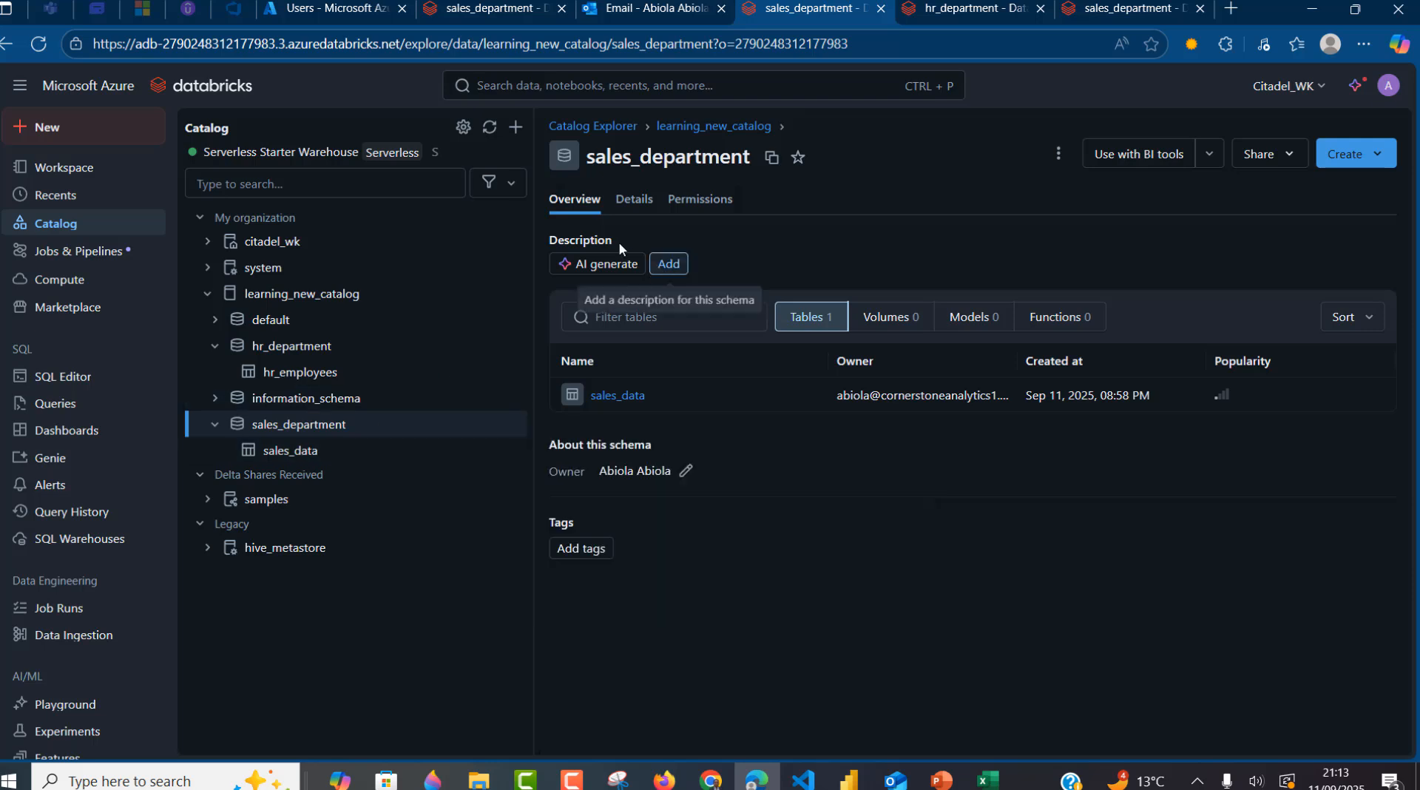
- On the sales_department Permissions tab, revoke the SELECT grant, leaving USE SCHEMA
{"action": "left_click", "coordinate": [717, 210]}
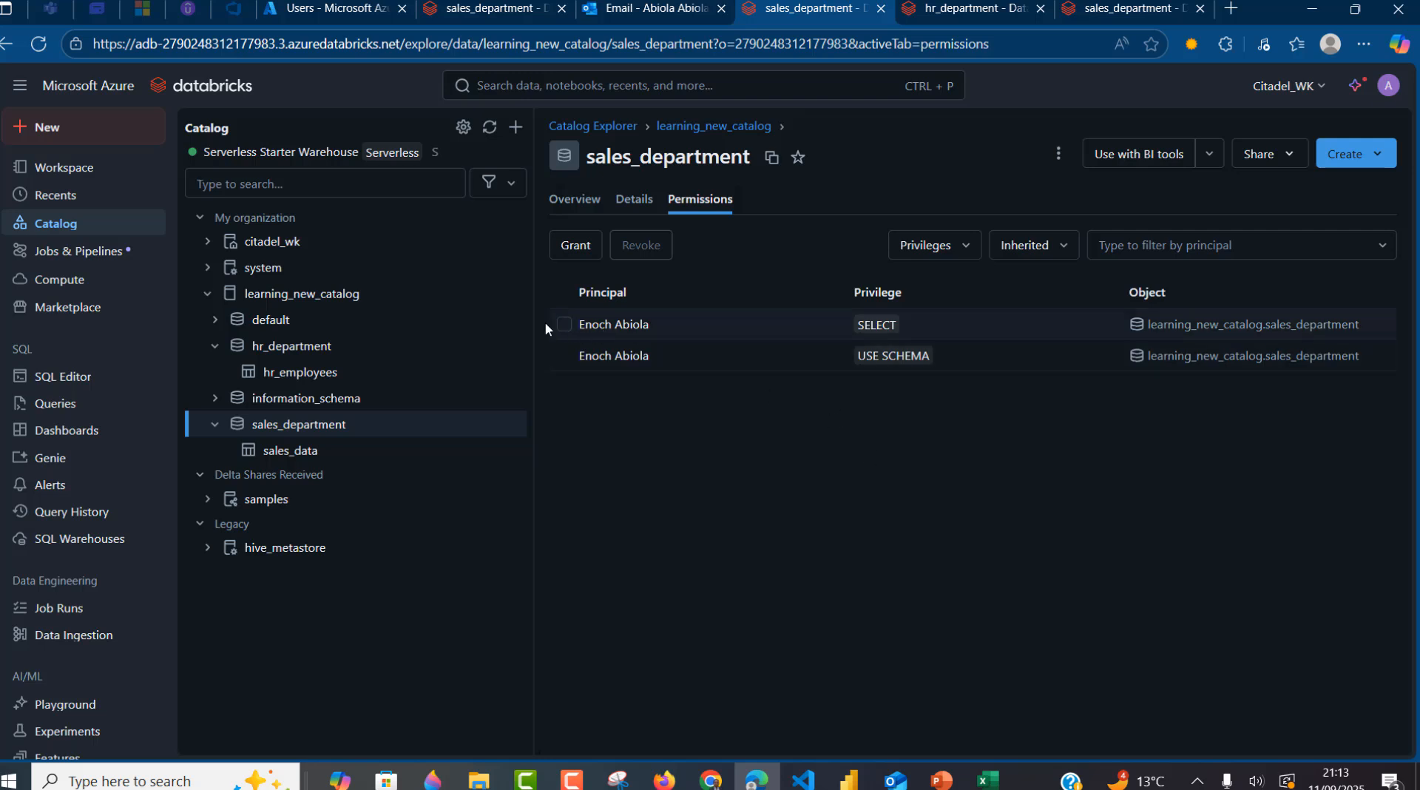
{"action": "left_click", "coordinate": [563, 324]}
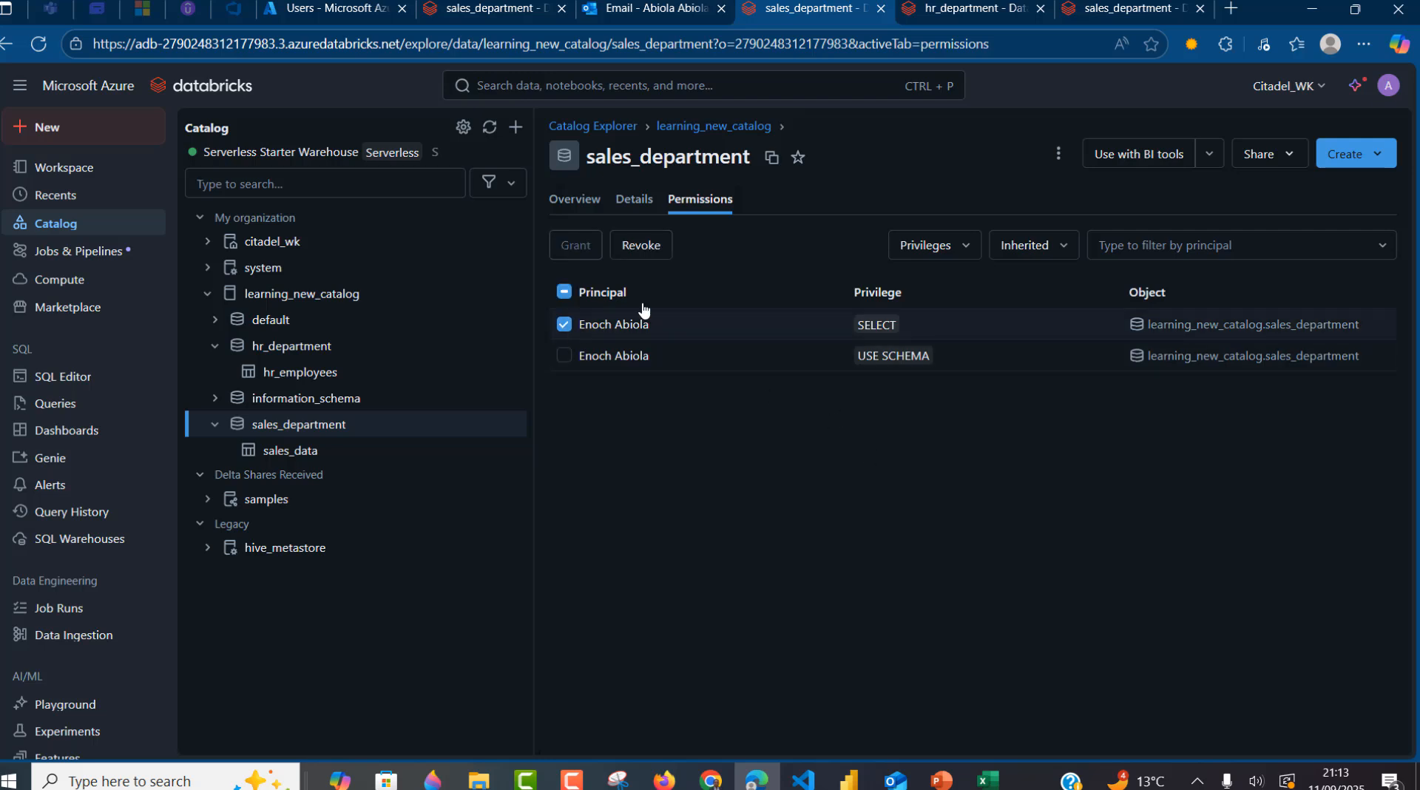
{"action": "left_click", "coordinate": [640, 244]}
{"action": "left_click", "coordinate": [947, 457]}
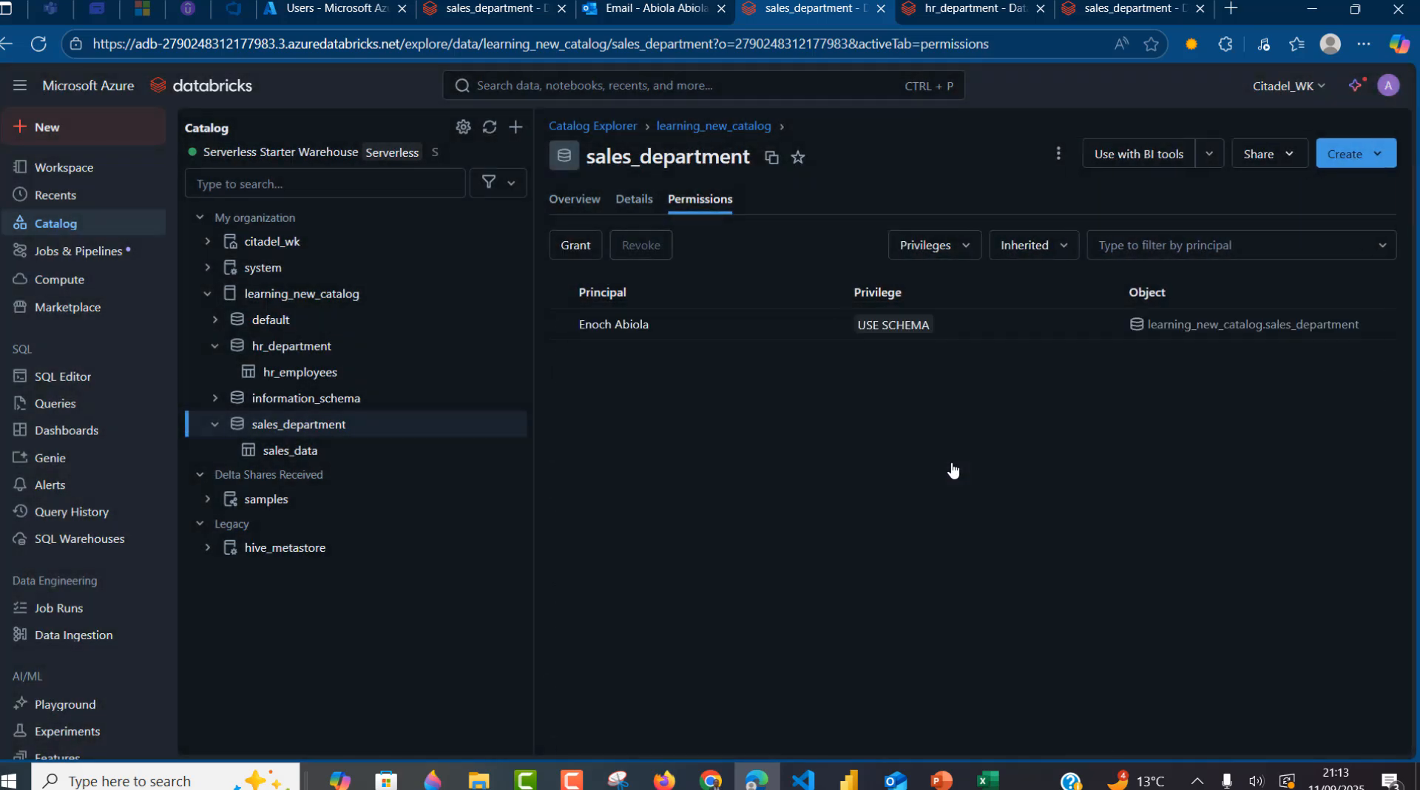